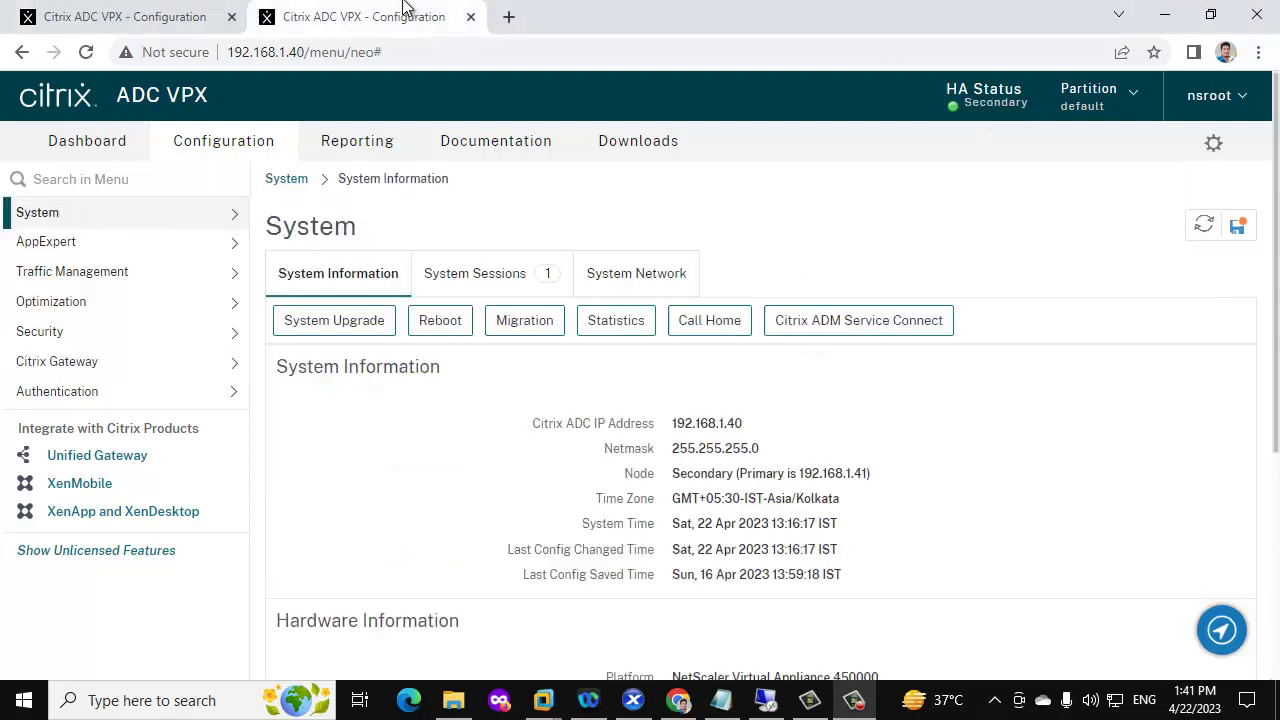
Confirm node 192.168.1.40 is CitrixNS1 on NS13.1 4.43.nc, and note the 27.59 target build in Notepad
{"action": "left_click", "coordinate": [1215, 100]}
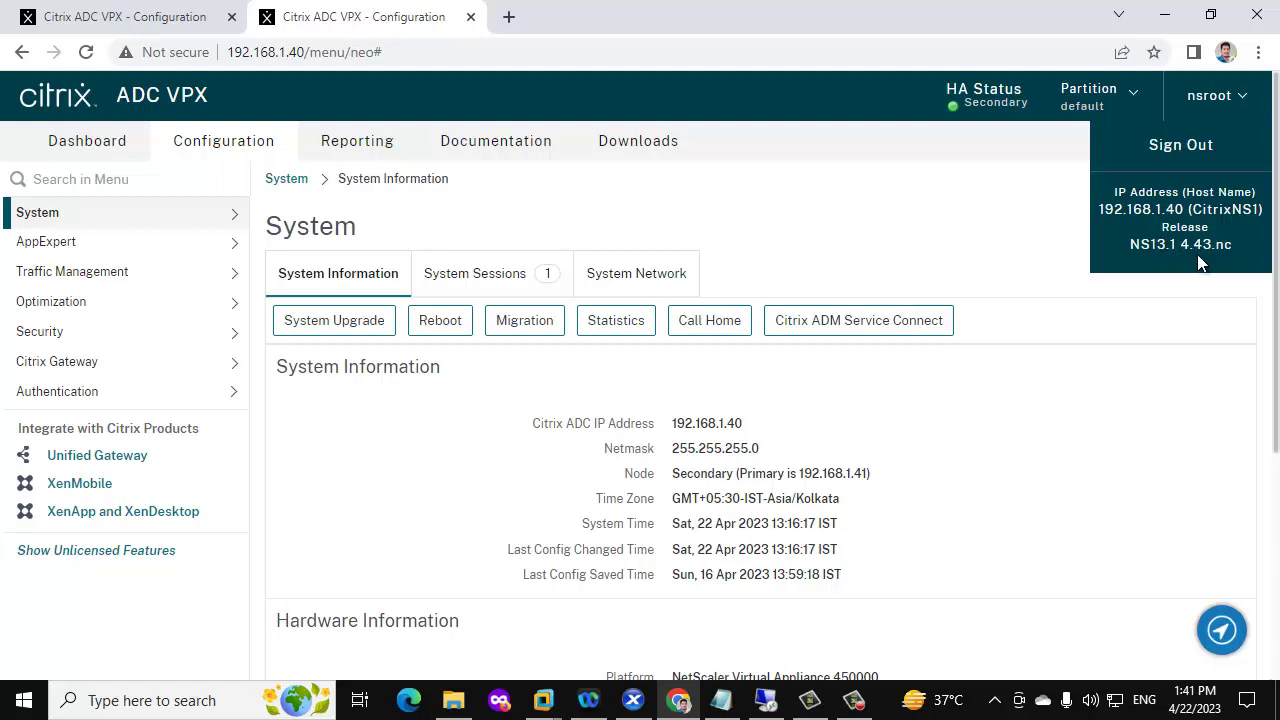
{"action": "left_click", "coordinate": [720, 700]}
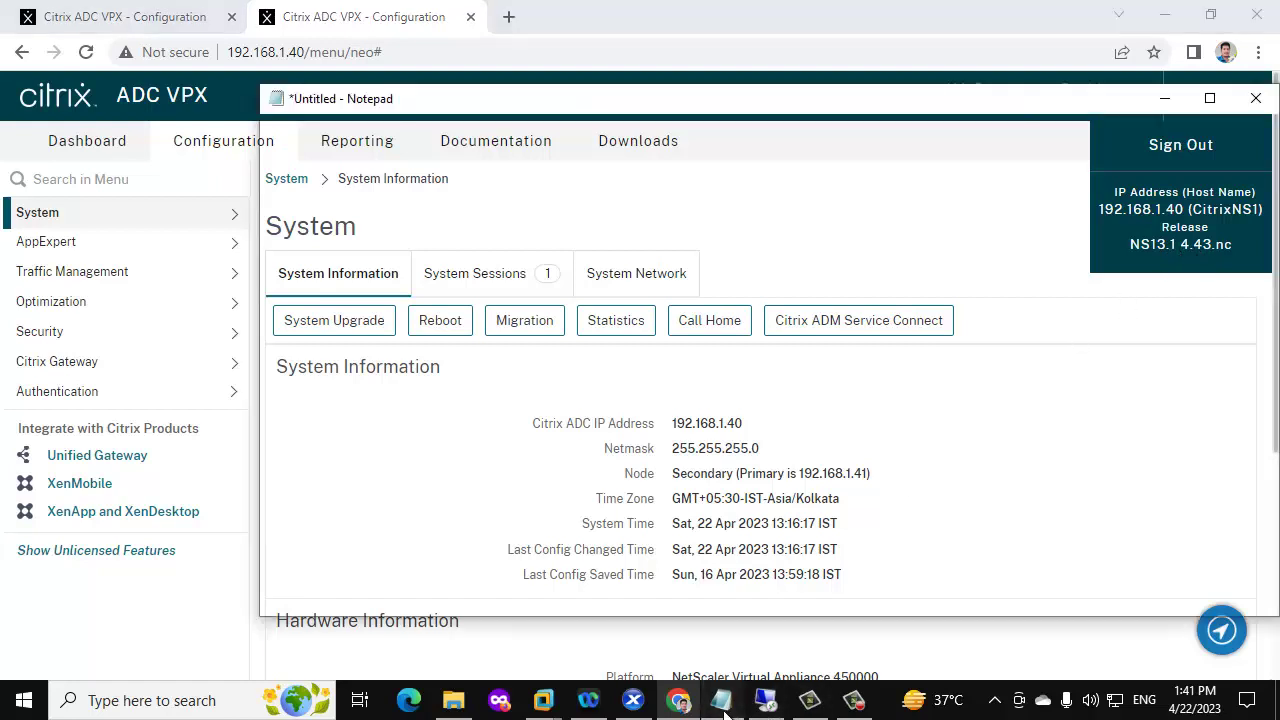
{"action": "left_click_drag", "start_coordinate": [520, 179], "coordinate": [494, 179]}
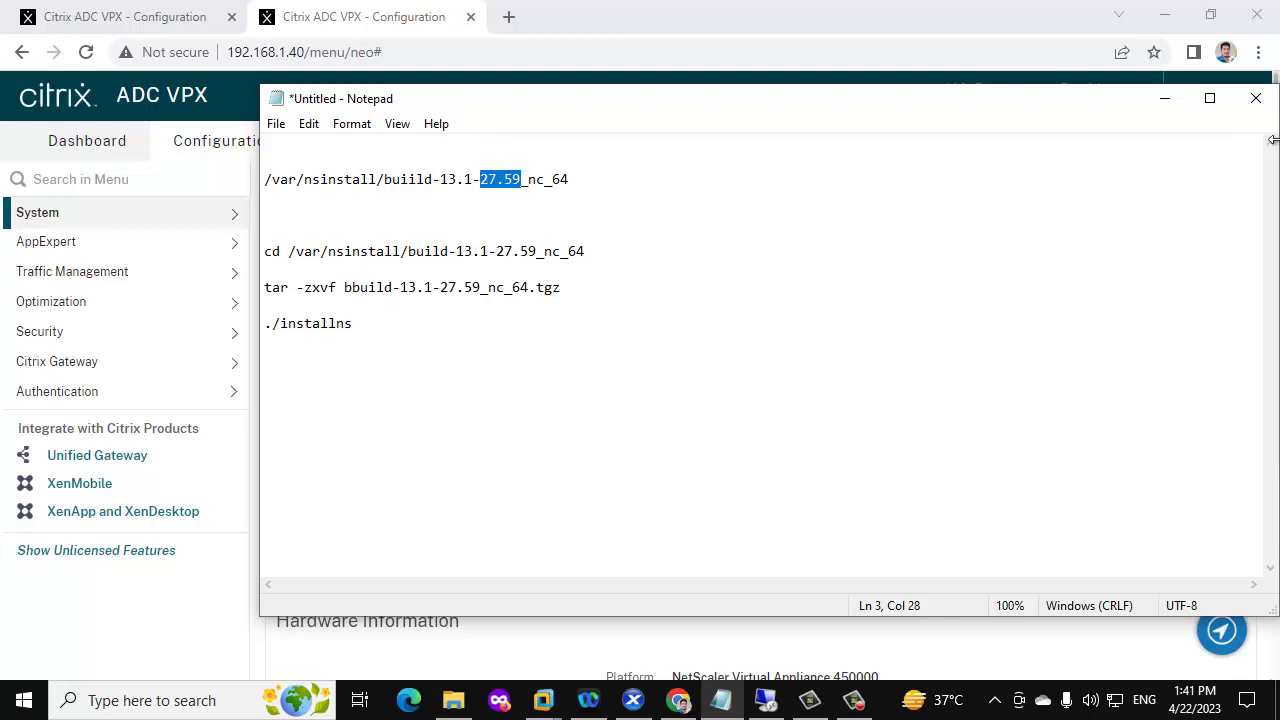
{"action": "left_click", "coordinate": [1164, 98]}
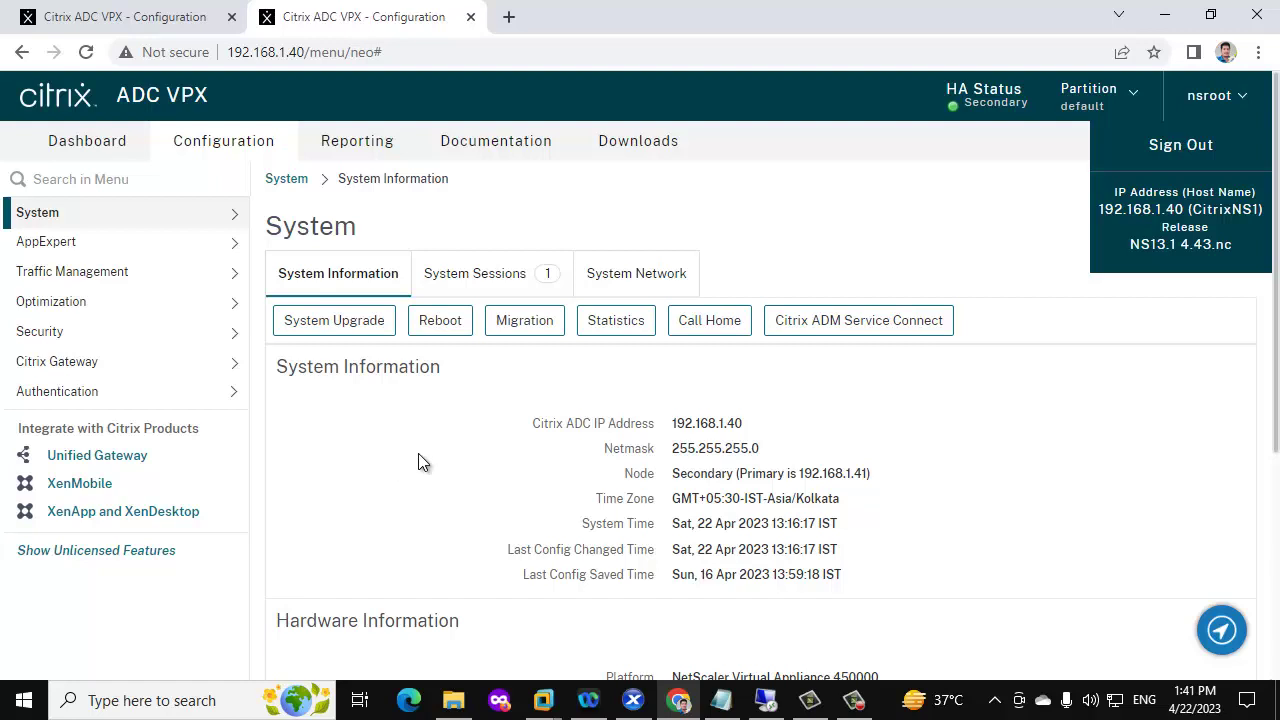
On node 192.168.1.41, review the Load Balancing virtual servers and service groups
{"action": "left_click", "coordinate": [105, 15]}
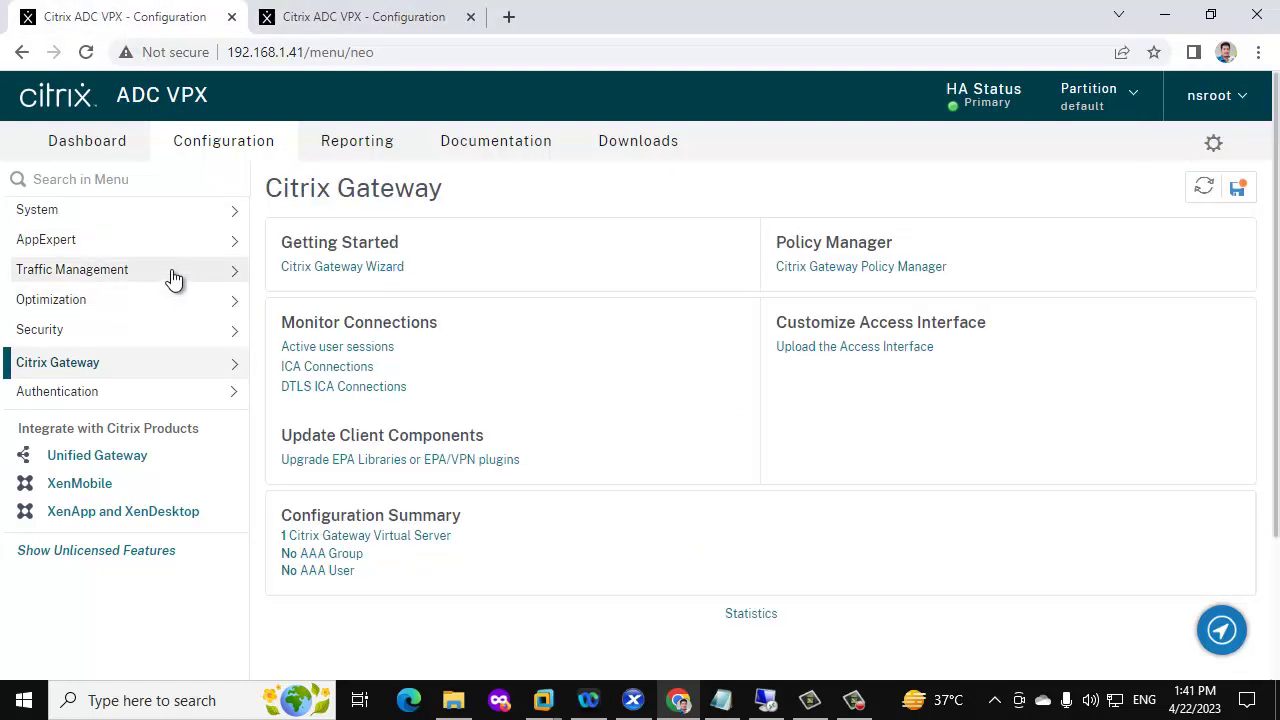
{"action": "left_click", "coordinate": [160, 271]}
{"action": "left_click", "coordinate": [95, 334]}
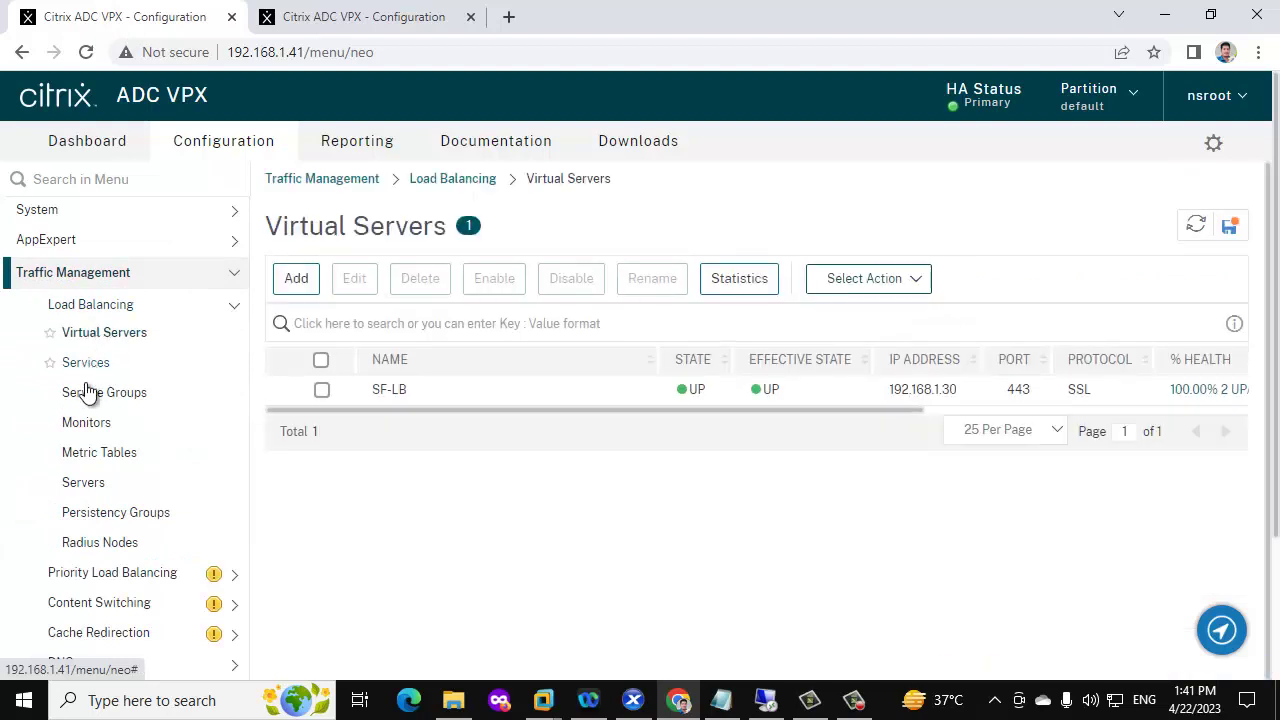
{"action": "left_click", "coordinate": [87, 392]}
{"action": "scroll", "coordinate": [99, 390], "scroll_direction": "down", "scroll_amount": 3}
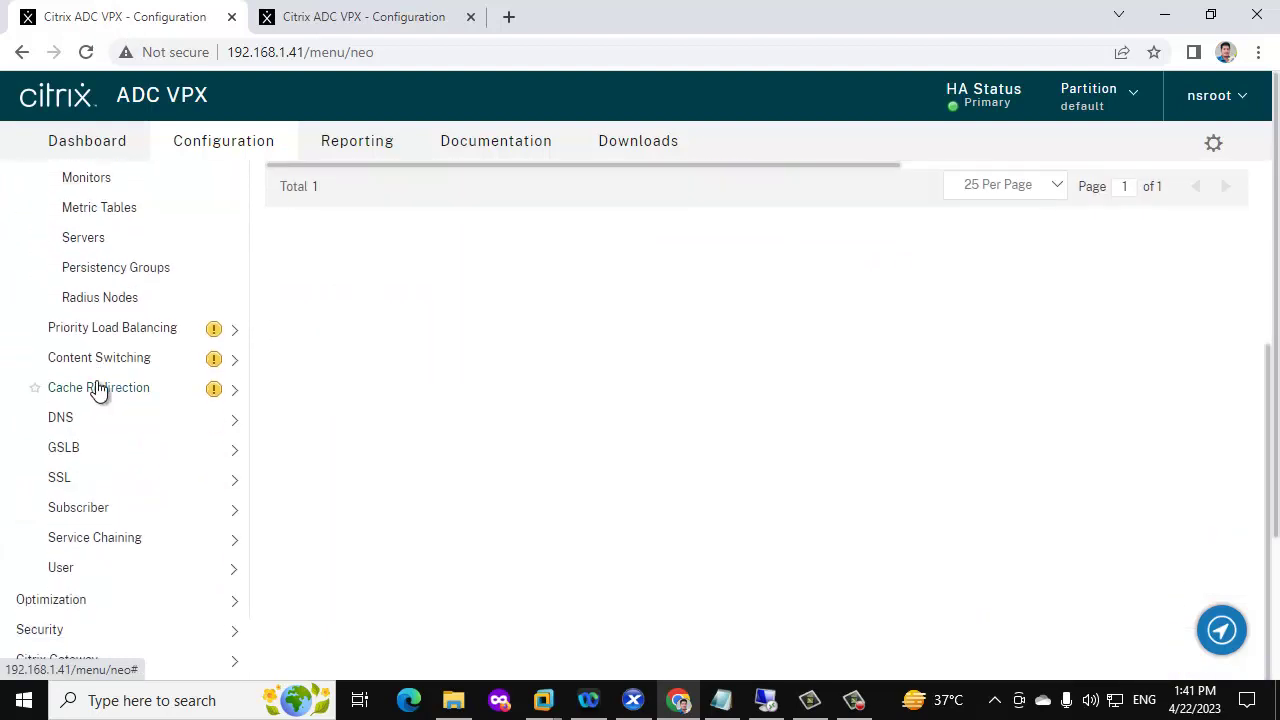
{"action": "scroll", "coordinate": [217, 249], "scroll_direction": "up", "scroll_amount": 3}
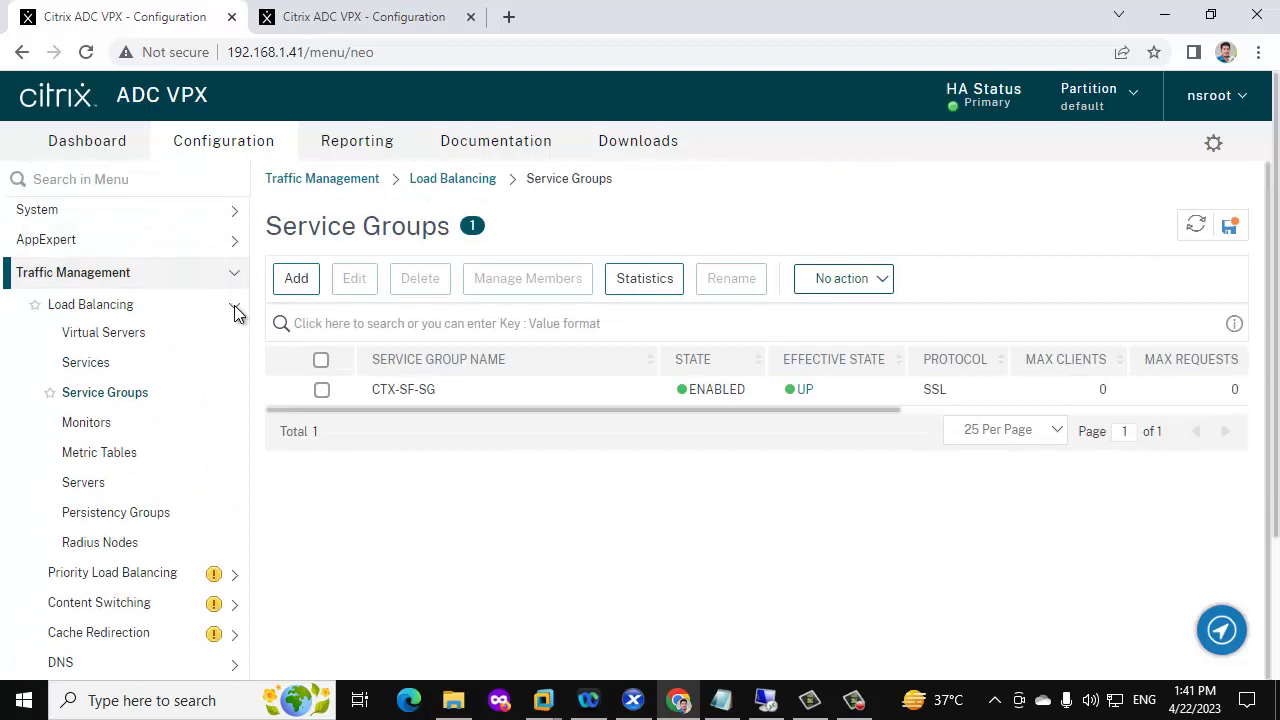
{"action": "left_click", "coordinate": [234, 310]}
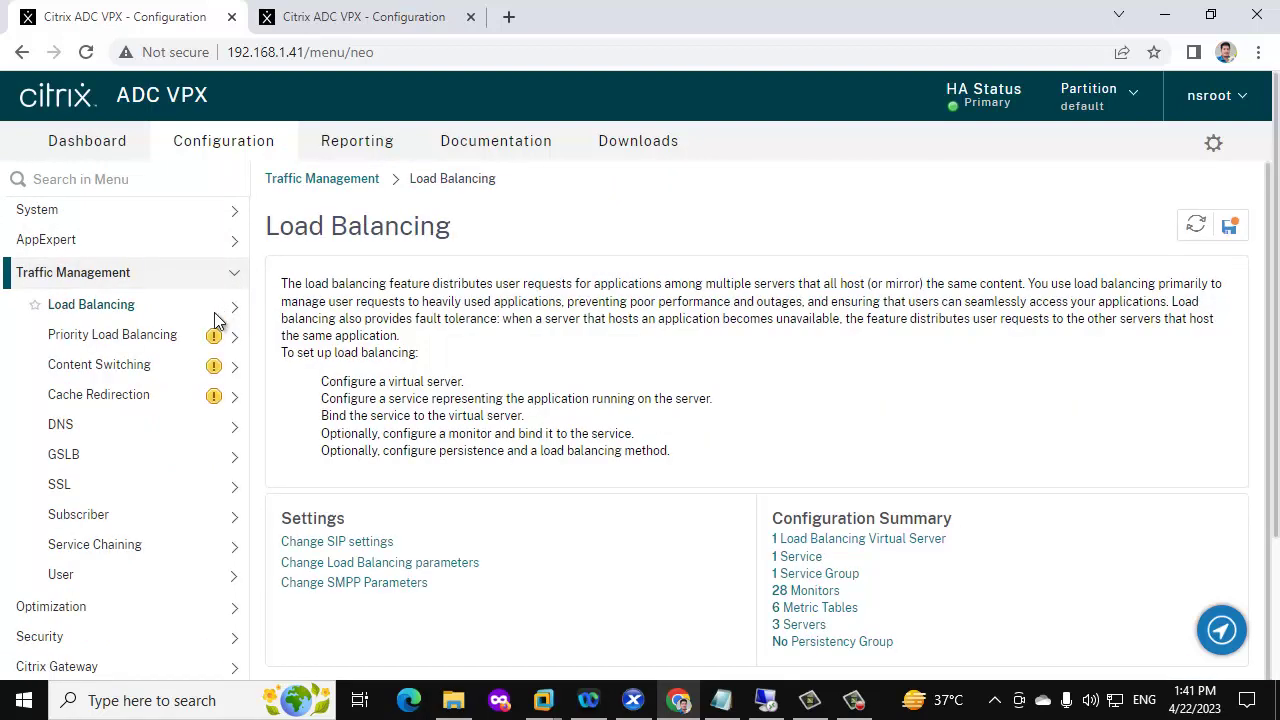
{"action": "scroll", "coordinate": [217, 318], "scroll_direction": "down", "scroll_amount": 1}
{"action": "left_click", "coordinate": [230, 266]}
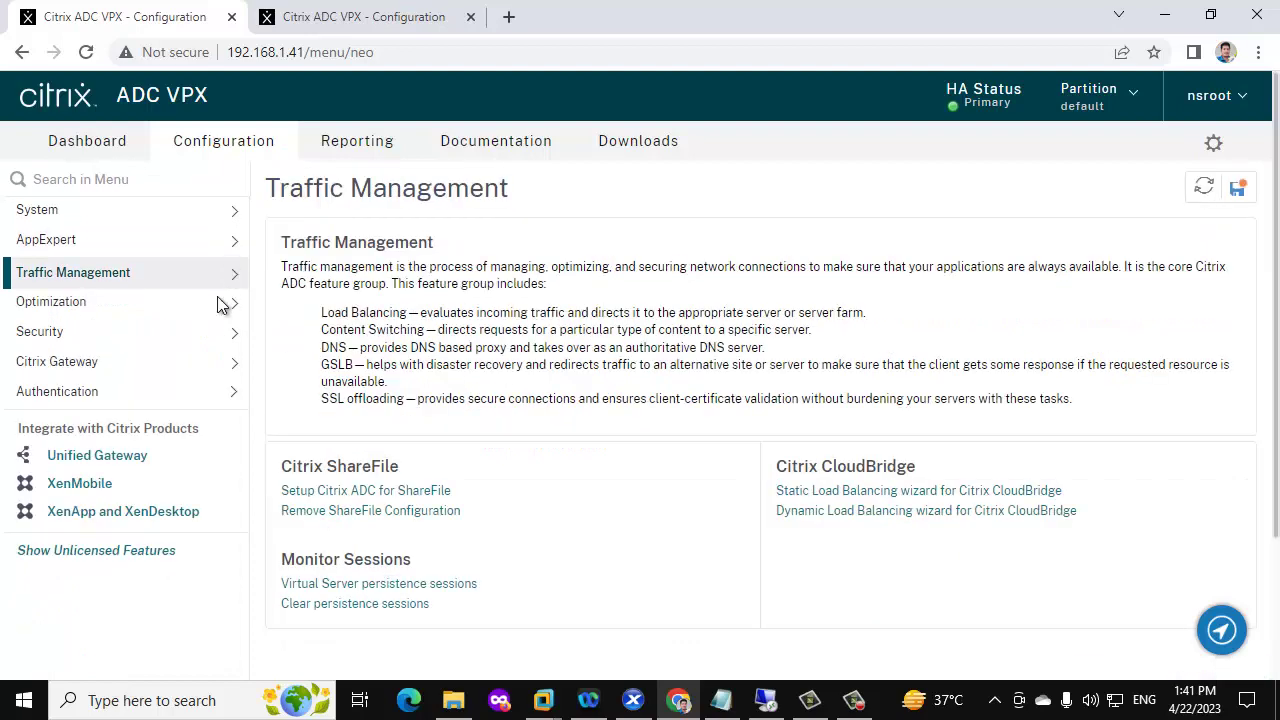
Review the two current ICA connections under Citrix Gateway on 192.168.1.41
{"action": "left_click", "coordinate": [192, 364]}
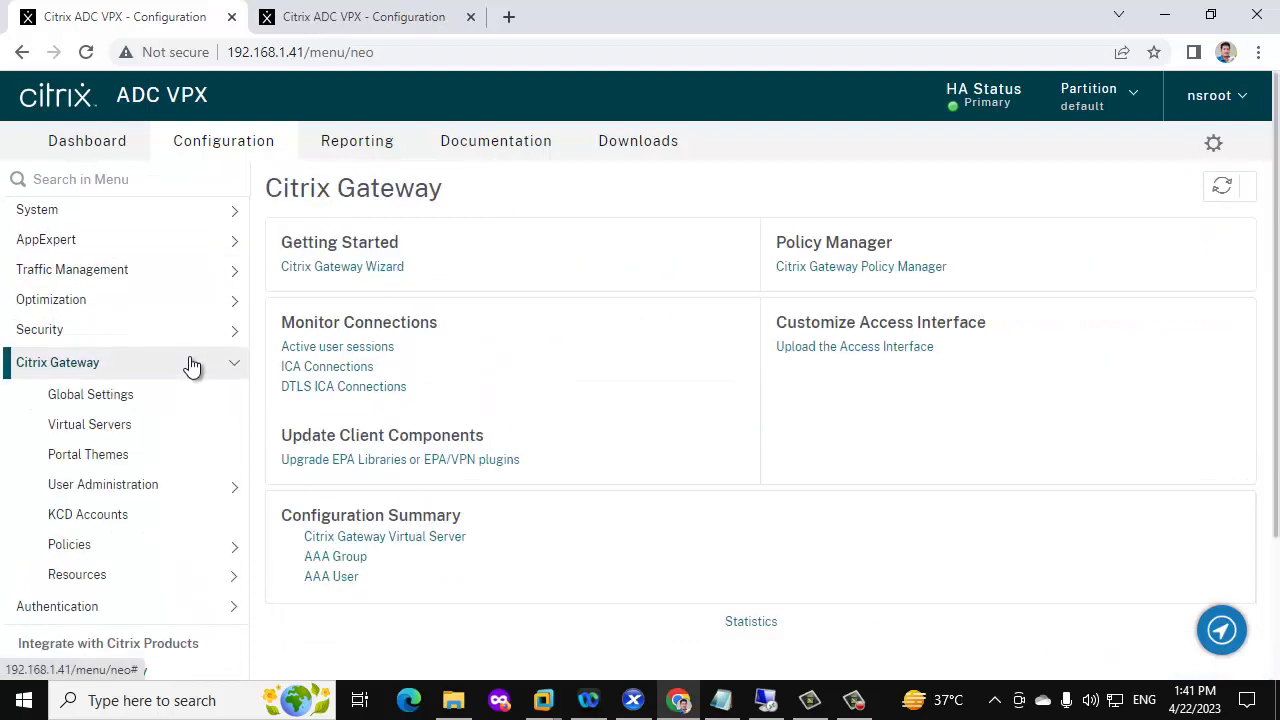
{"action": "left_click", "coordinate": [318, 368]}
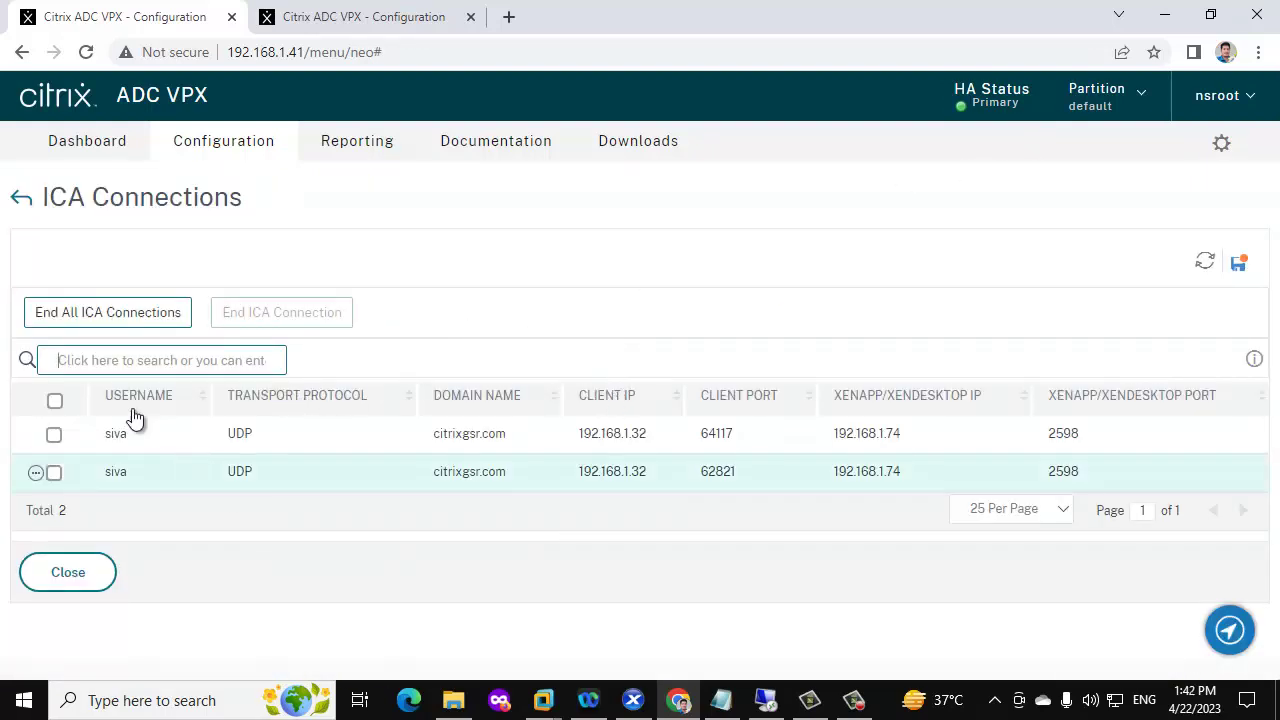
{"action": "left_click", "coordinate": [22, 199]}
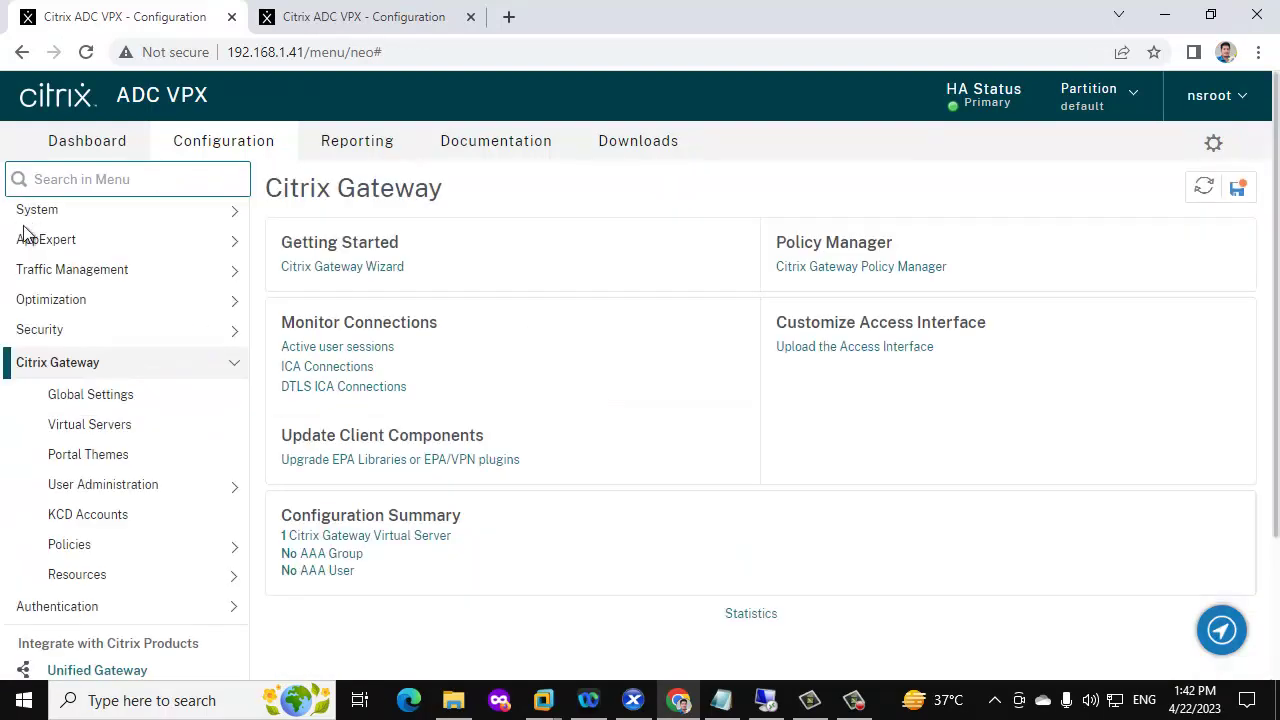
{"action": "scroll", "coordinate": [200, 440], "scroll_direction": "down", "scroll_amount": 1}
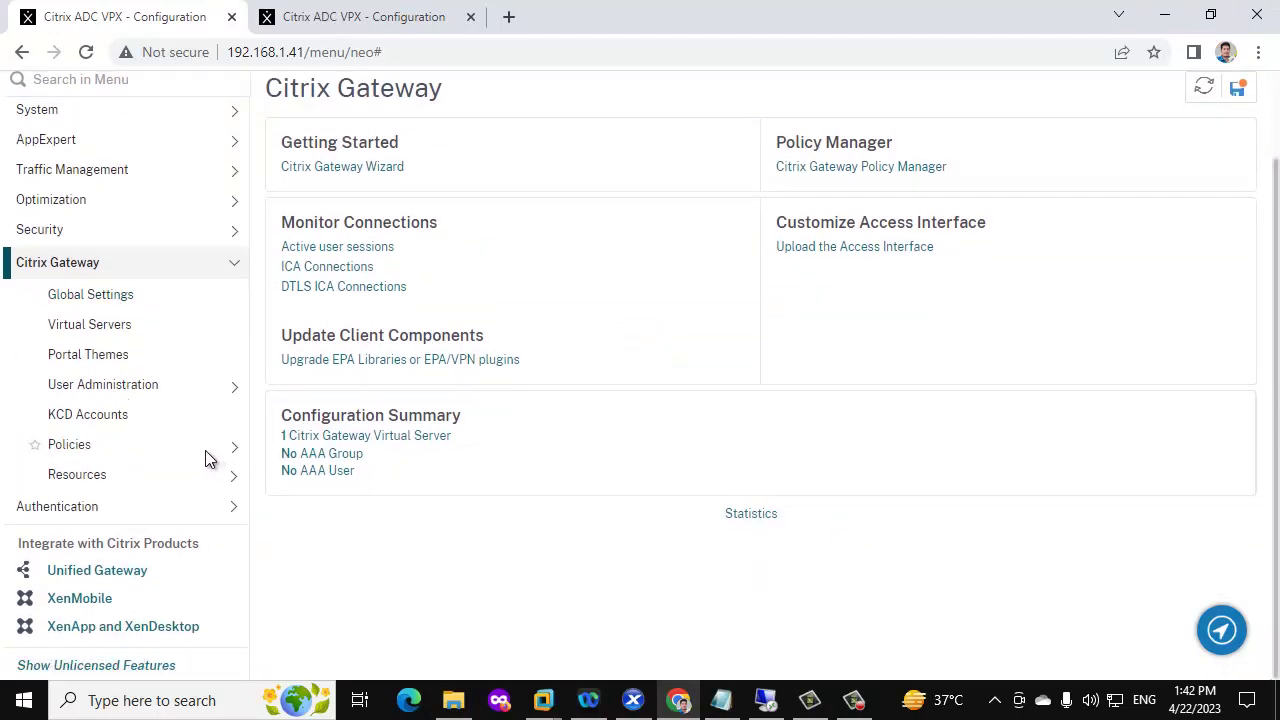
{"action": "scroll", "coordinate": [207, 457], "scroll_direction": "up", "scroll_amount": 1}
{"action": "left_click", "coordinate": [230, 370]}
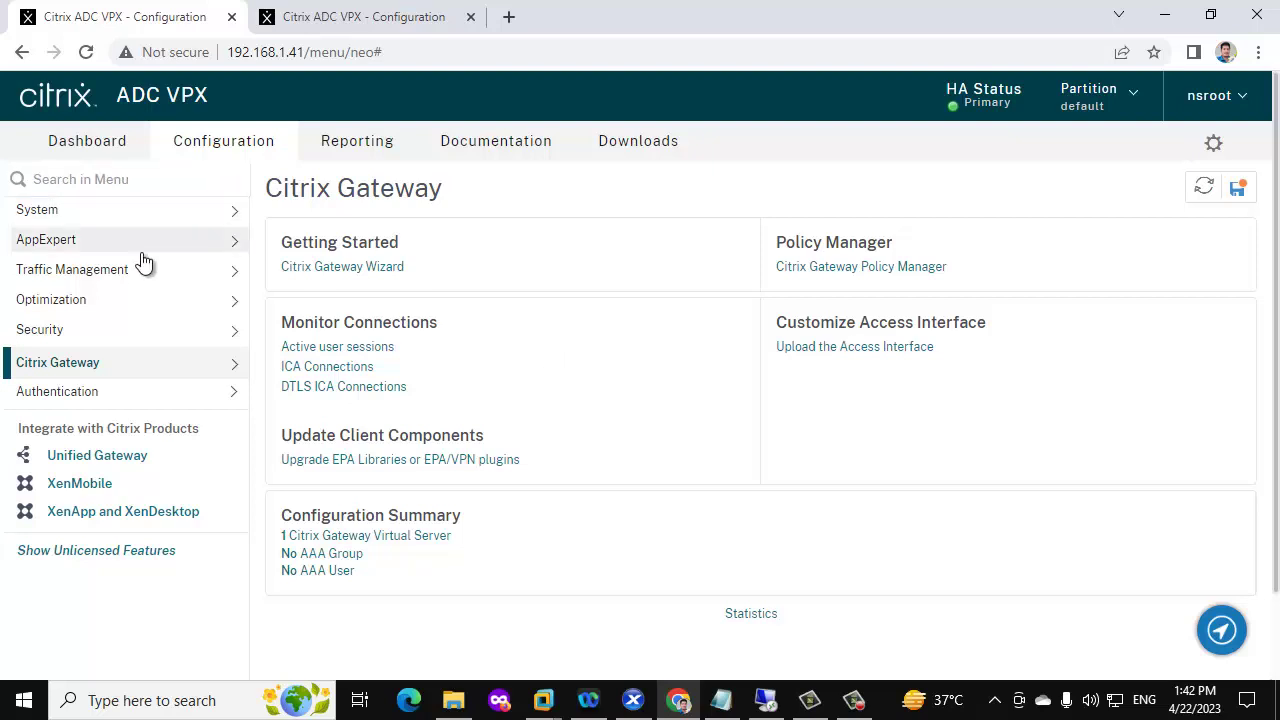
Open the HA Nodes list to verify 192.168.1.41 Primary and 192.168.1.40 Secondary, both UP
{"action": "left_click", "coordinate": [206, 215]}
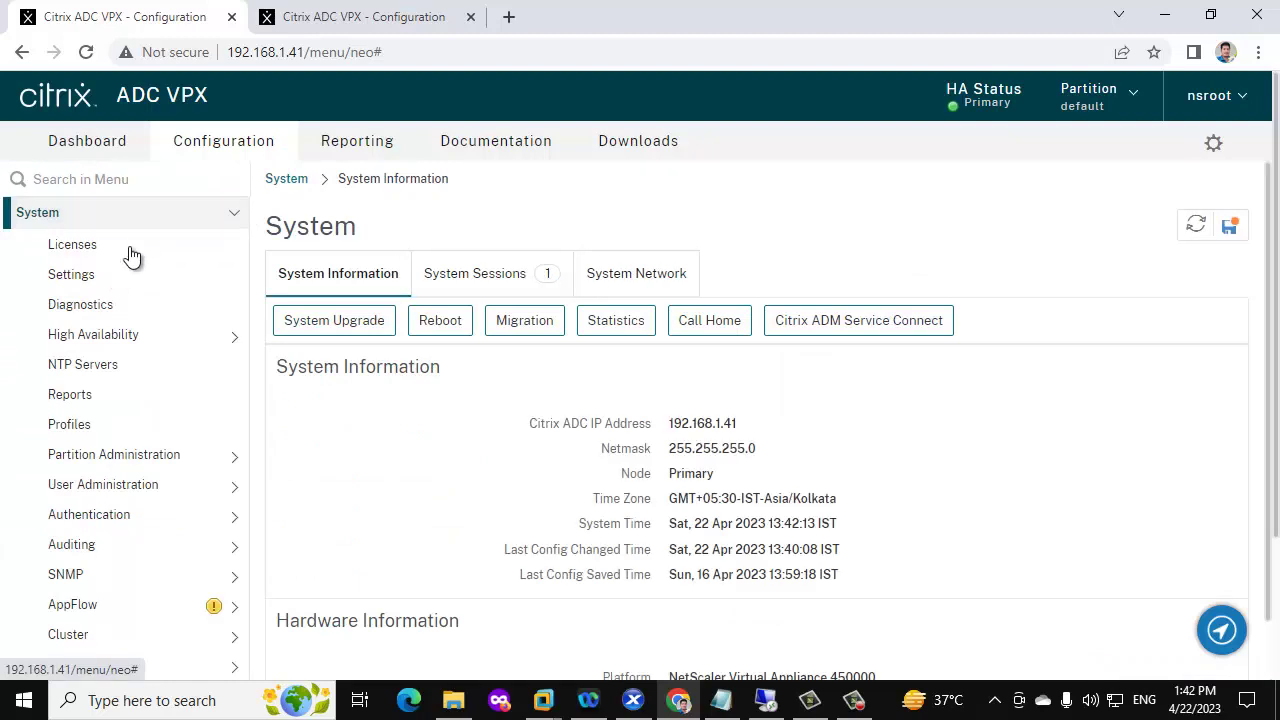
{"action": "left_click", "coordinate": [148, 343]}
{"action": "left_click", "coordinate": [87, 364]}
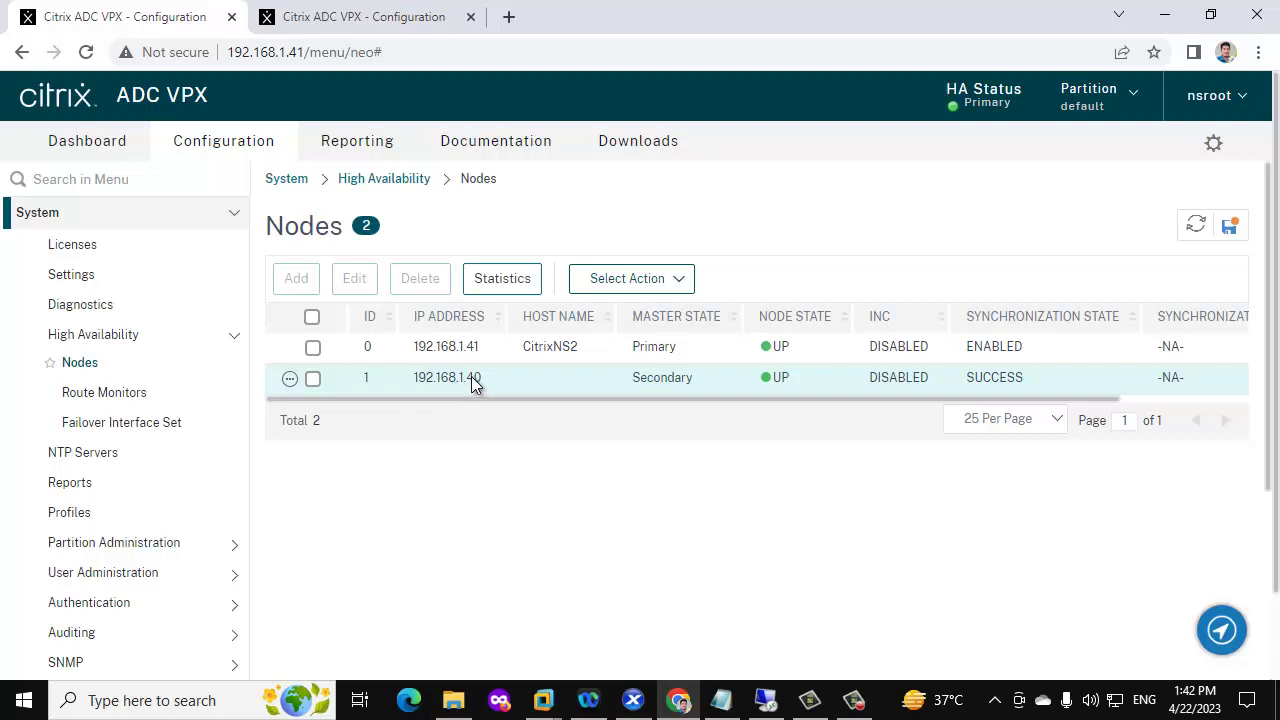
{"action": "left_click", "coordinate": [458, 14]}
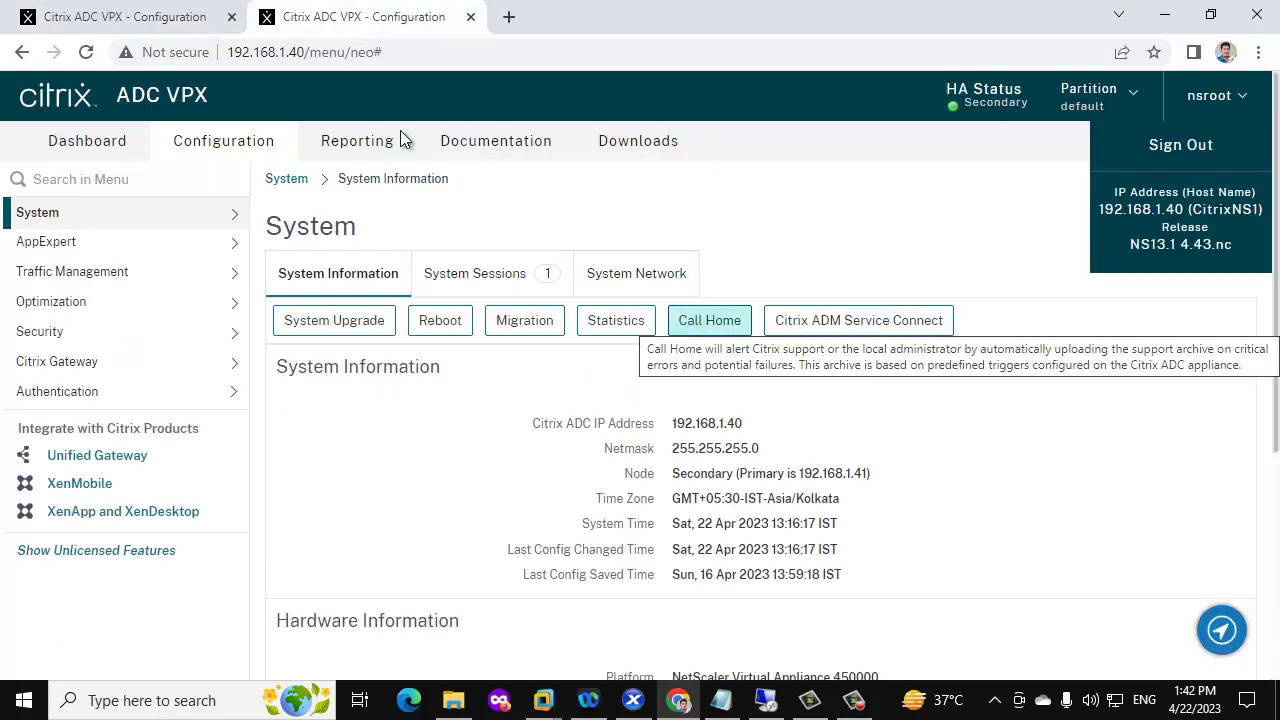
{"action": "left_click", "coordinate": [128, 14]}
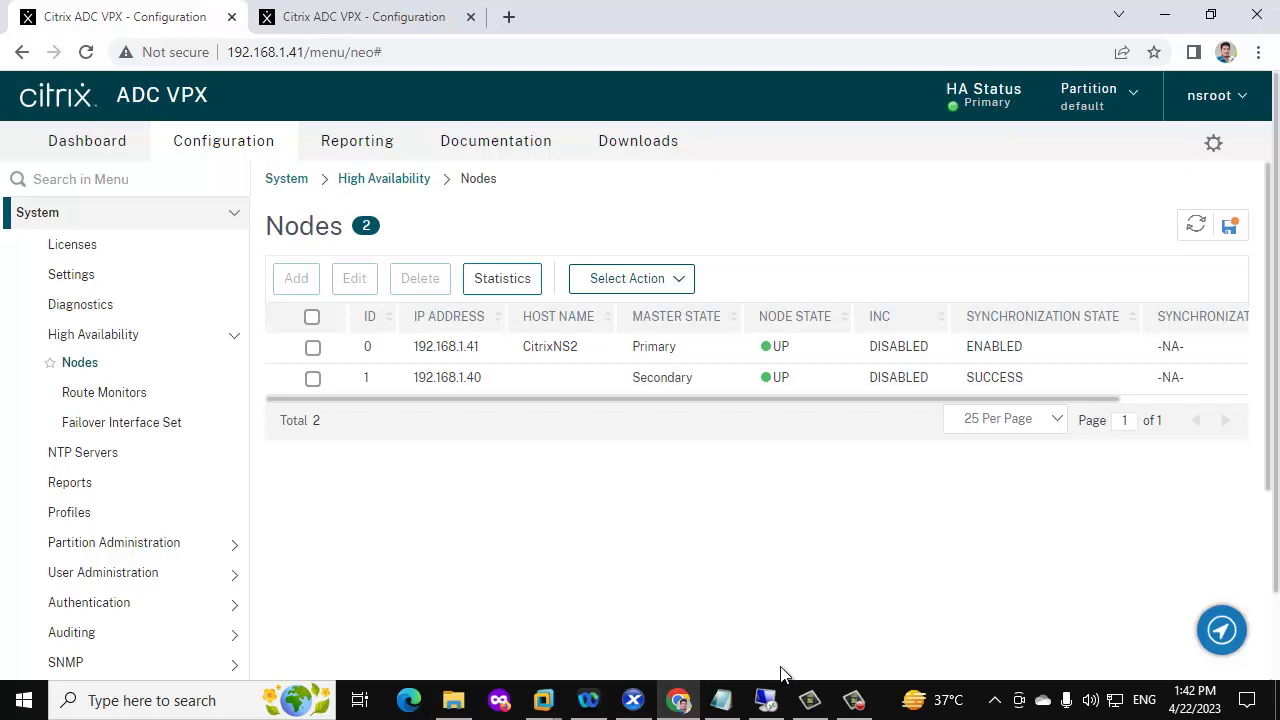
Launch WinSCP from Windows search, declining to delete old temporary folders
{"action": "left_click", "coordinate": [5, 707]}
{"action": "type", "text": "win"}
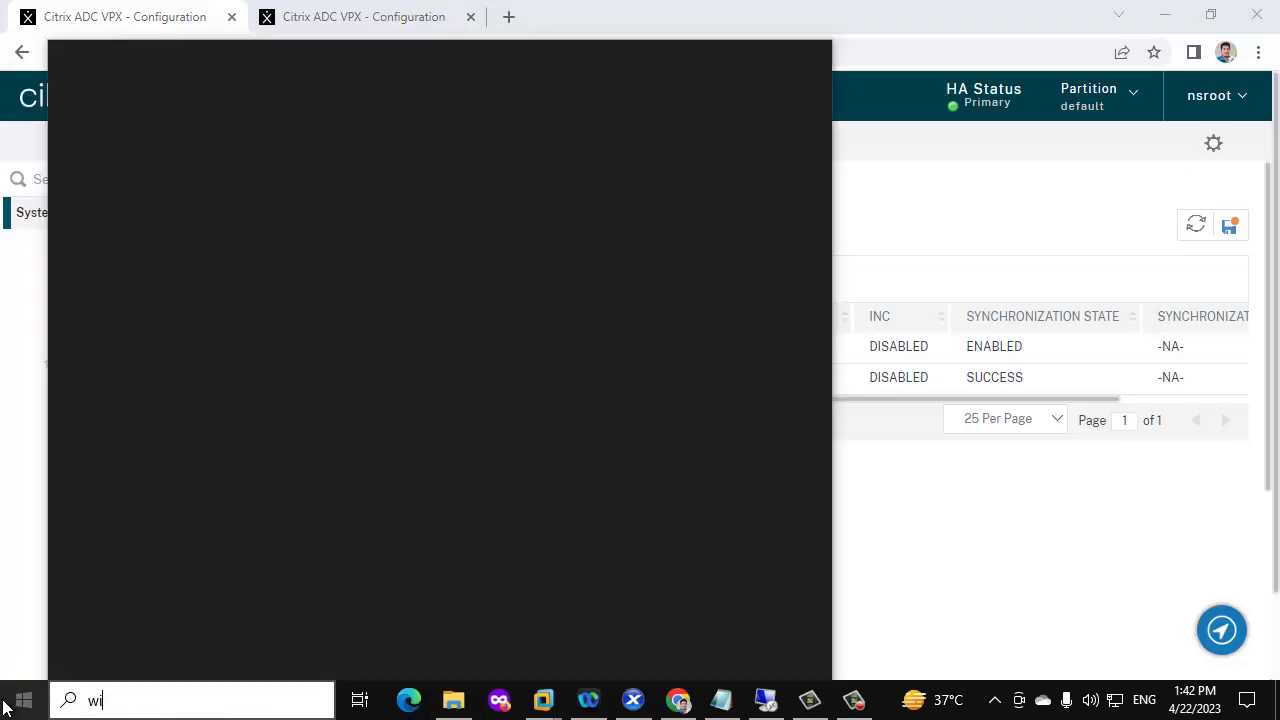
{"action": "left_click", "coordinate": [209, 159]}
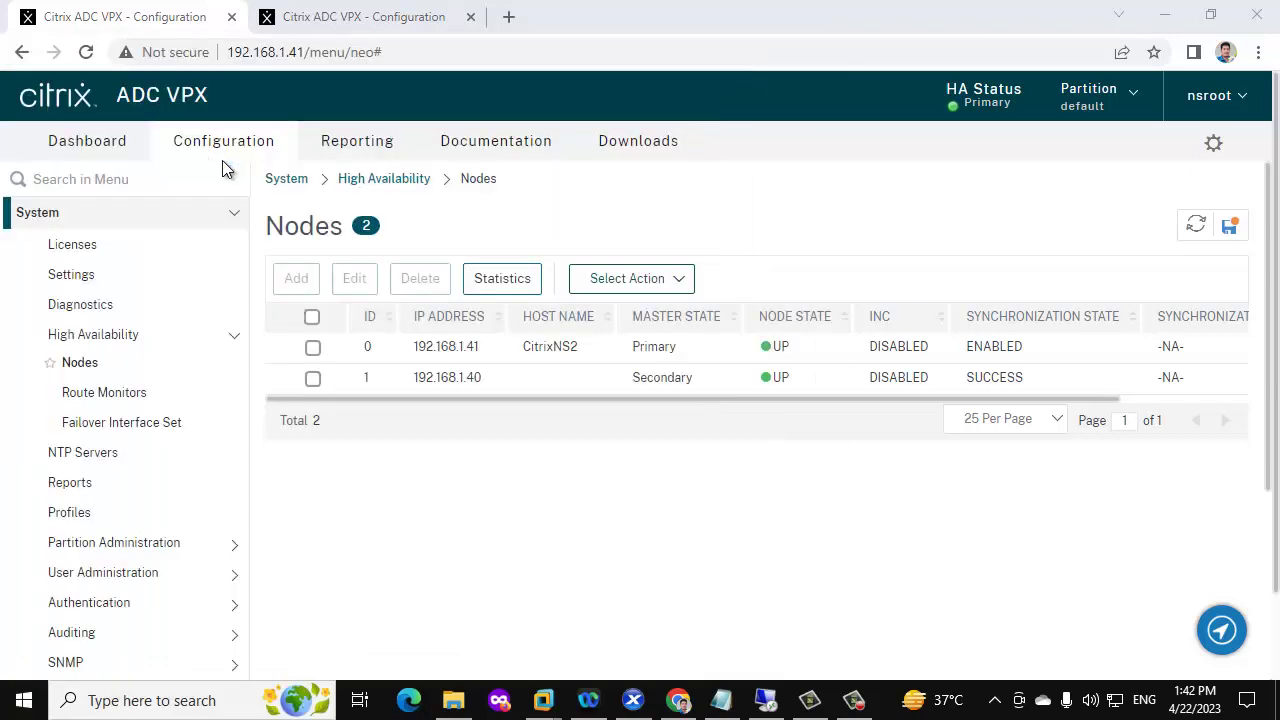
{"action": "left_click", "coordinate": [676, 470]}
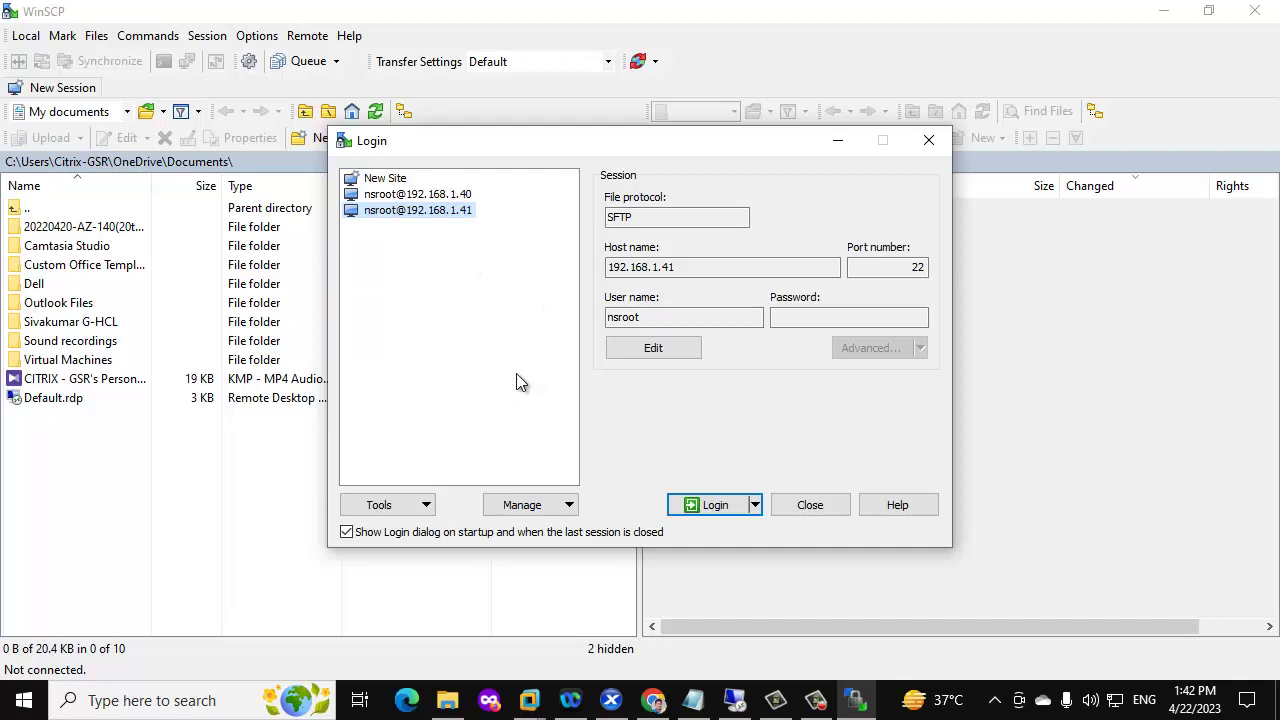
Log in to 192.168.1.41 over SFTP, accepting the banner and entering the nsroot password
{"action": "left_click", "coordinate": [830, 316]}
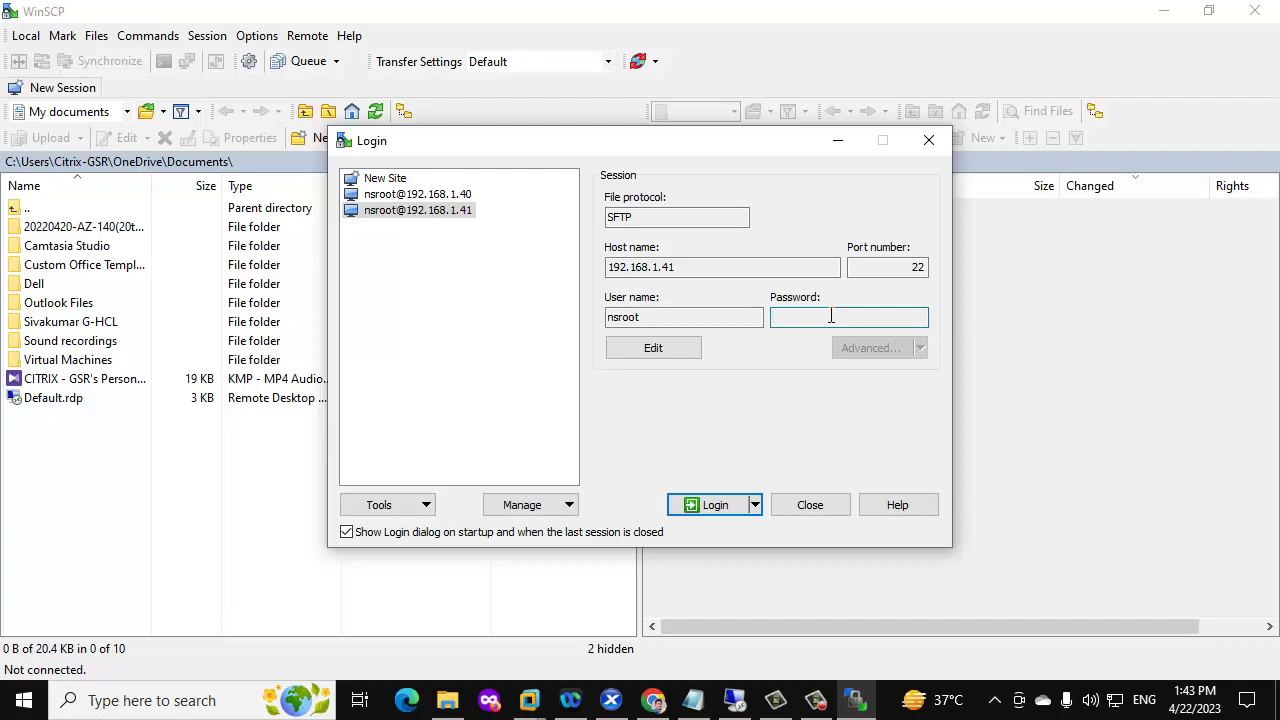
{"action": "key", "text": "Return"}
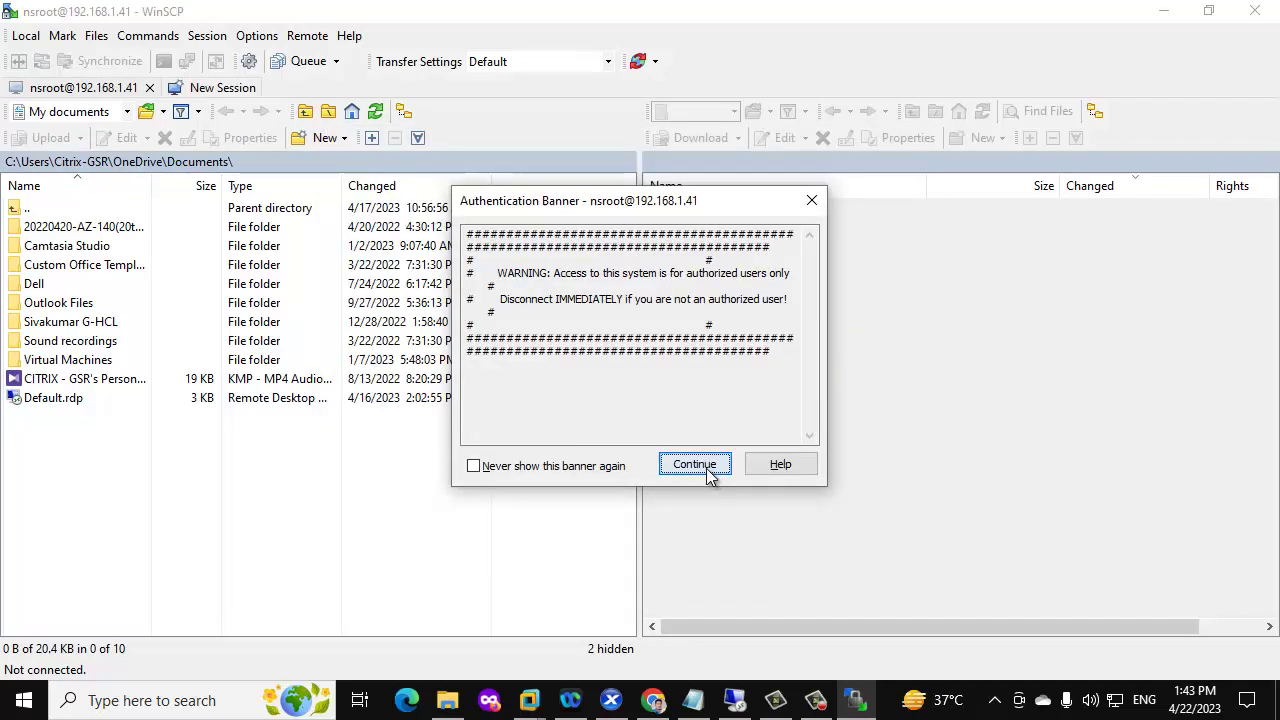
{"action": "left_click", "coordinate": [704, 466]}
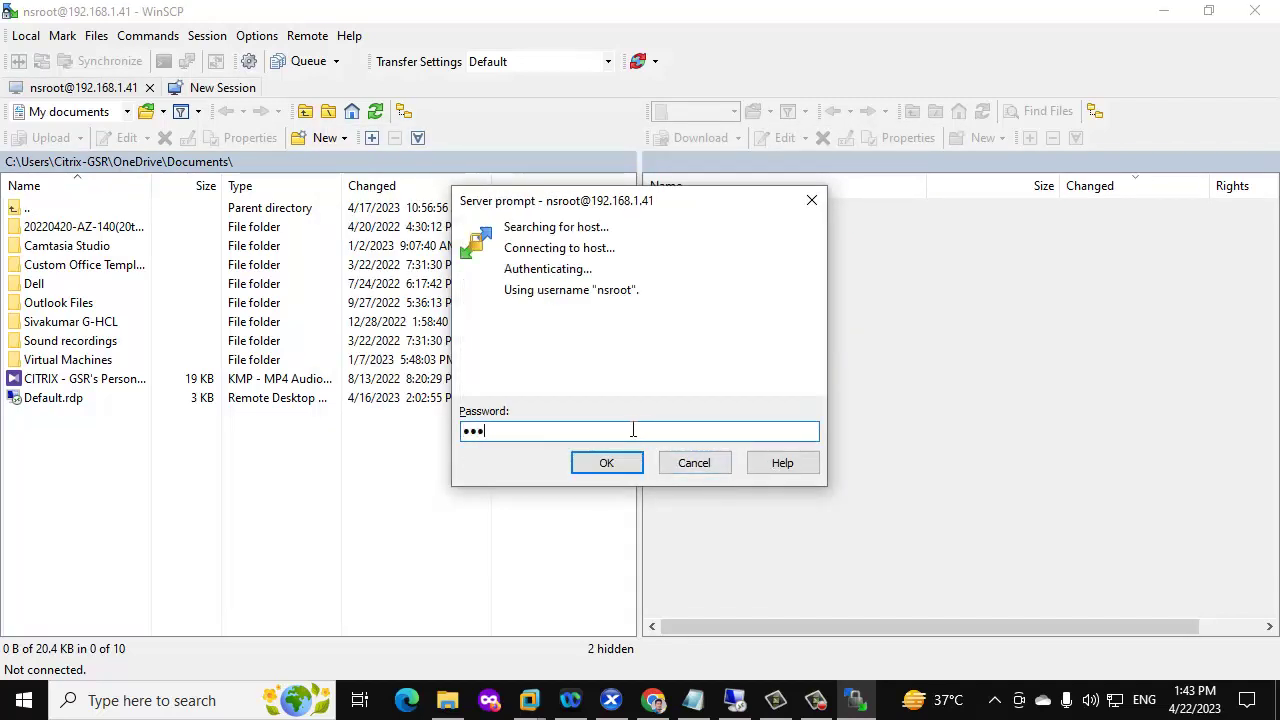
{"action": "key", "text": "Return"}
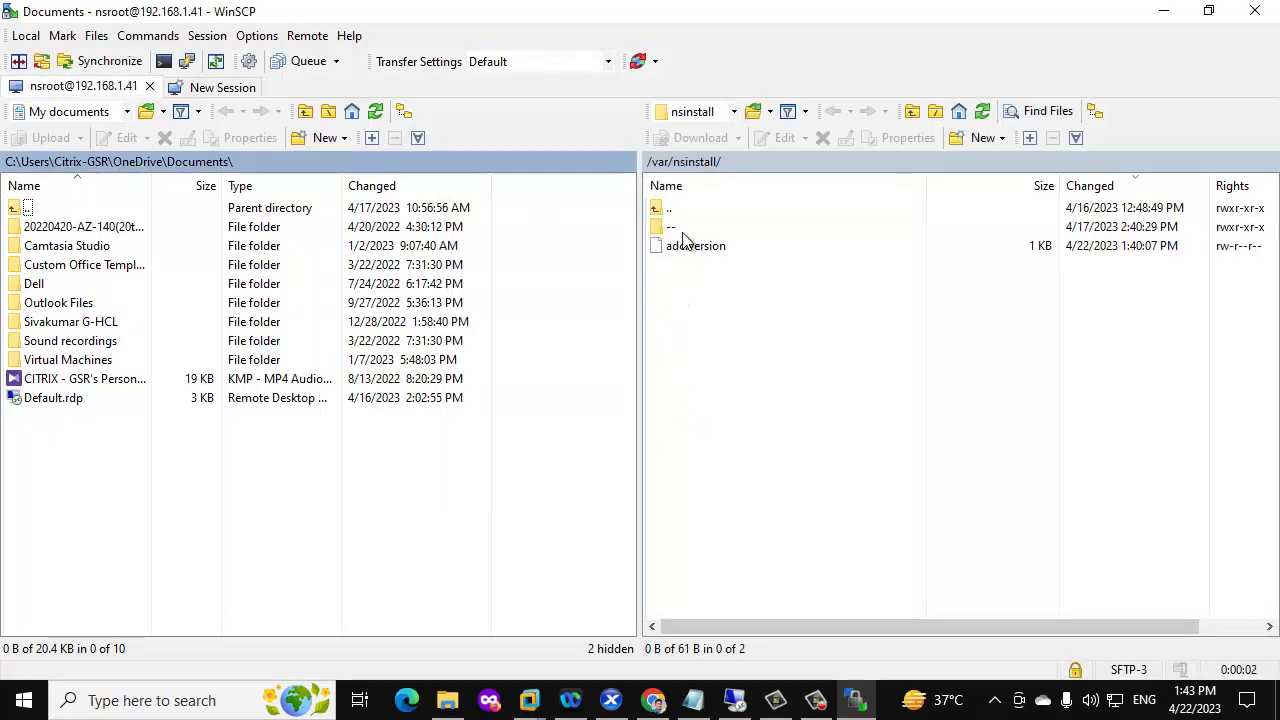
Create folder buiild-13.1-27.59_nc_64 under /var/nsinstall, using the name copied from Notepad
{"action": "left_click", "coordinate": [660, 162]}
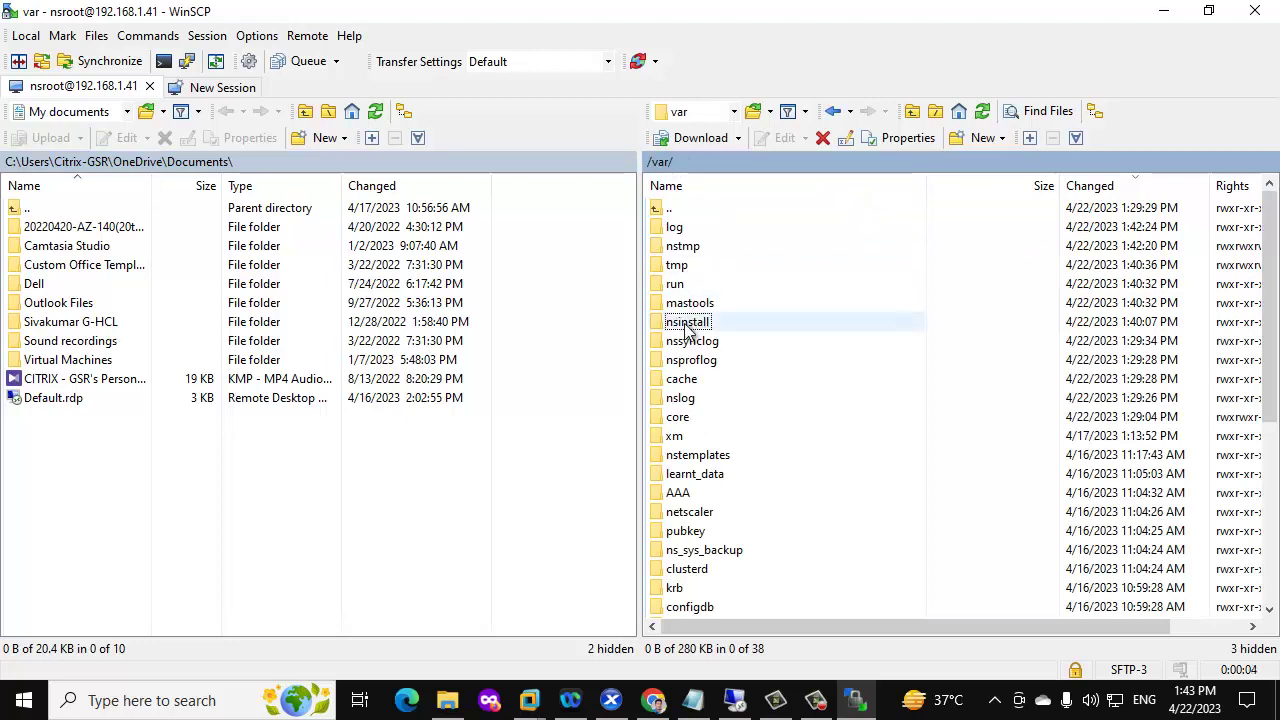
{"action": "double_click", "coordinate": [686, 324]}
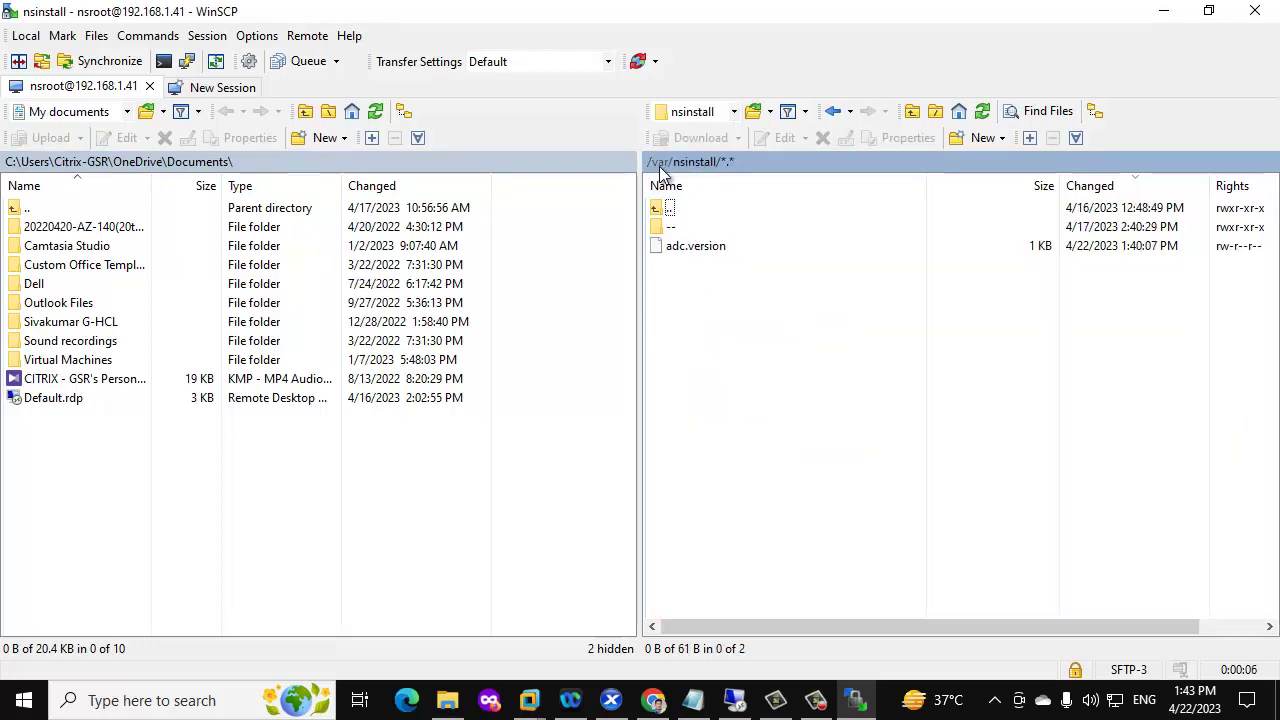
{"action": "right_click", "coordinate": [703, 302]}
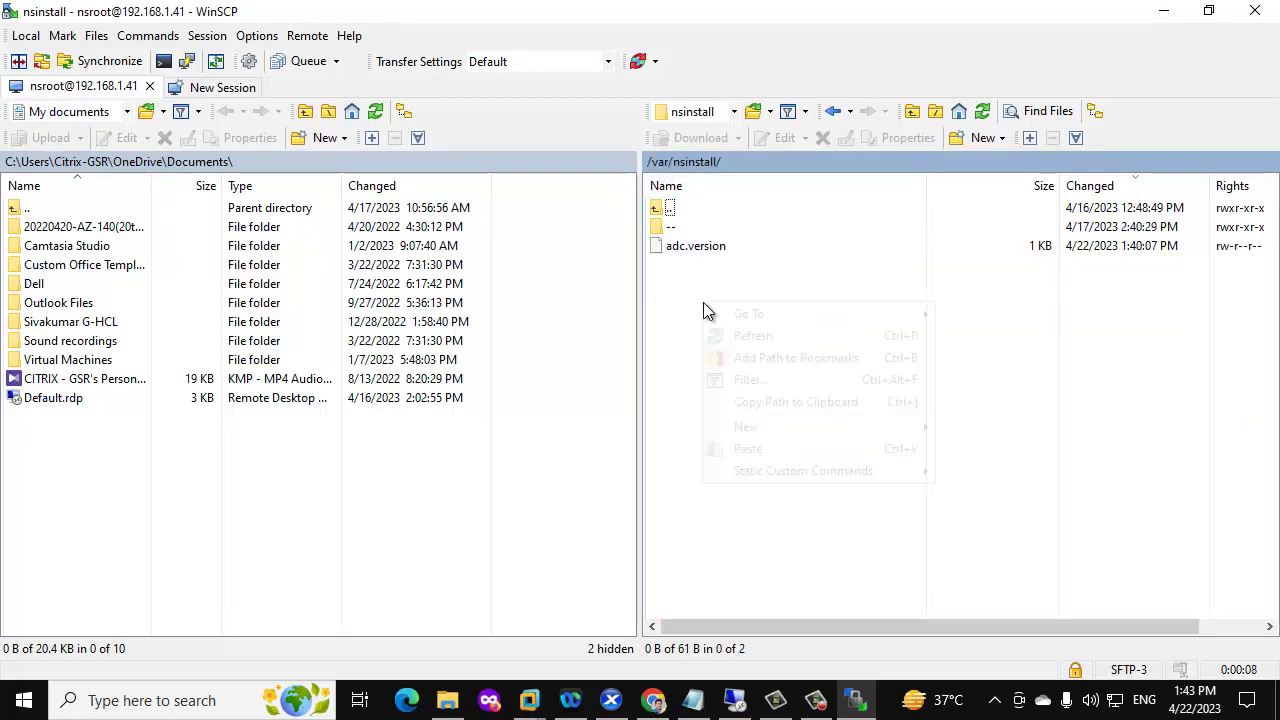
{"action": "mouse_move", "coordinate": [831, 430]}
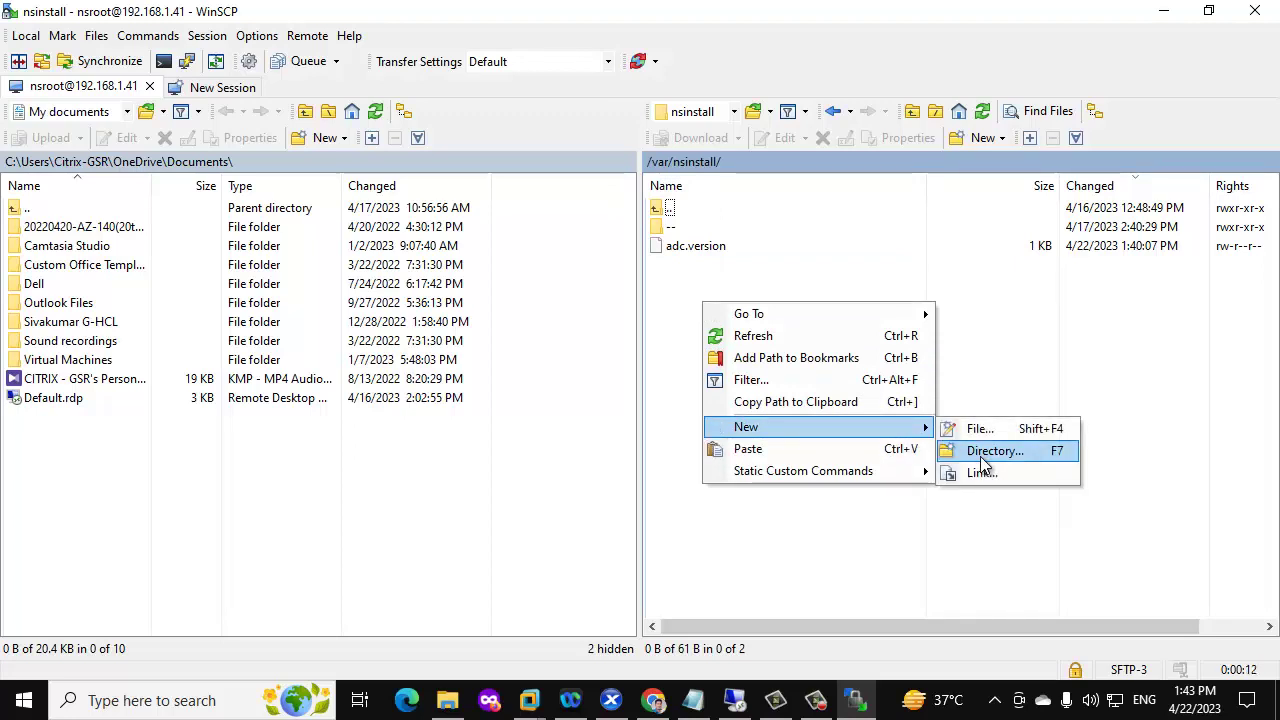
{"action": "left_click", "coordinate": [981, 455]}
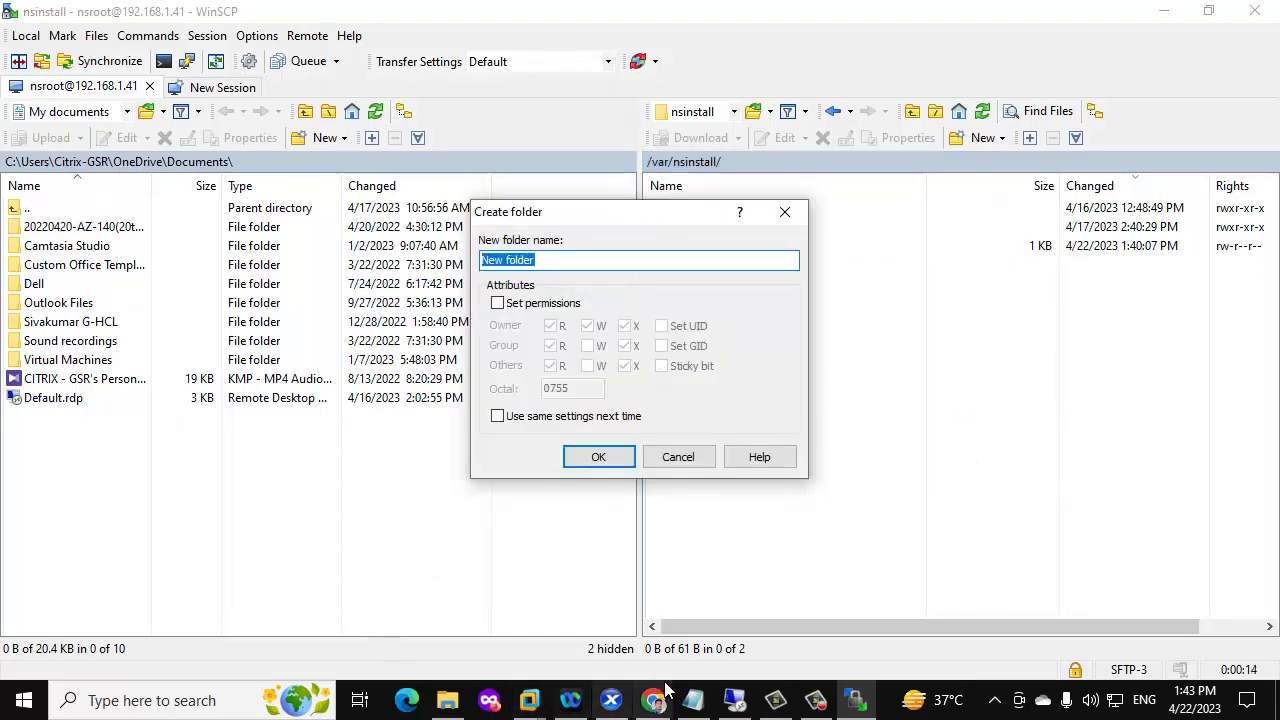
{"action": "left_click", "coordinate": [693, 700]}
{"action": "left_click", "coordinate": [520, 179]}
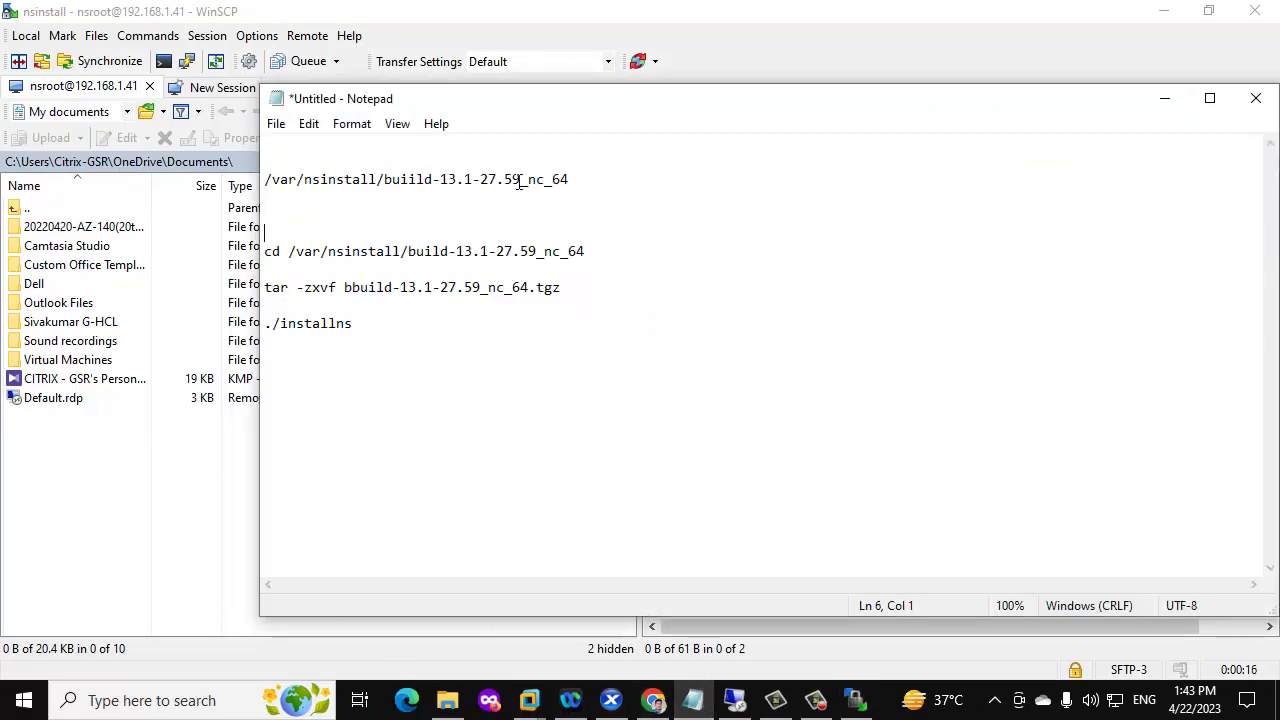
{"action": "left_click_drag", "start_coordinate": [568, 179], "coordinate": [381, 177]}
{"action": "key", "text": "ctrl+c"}
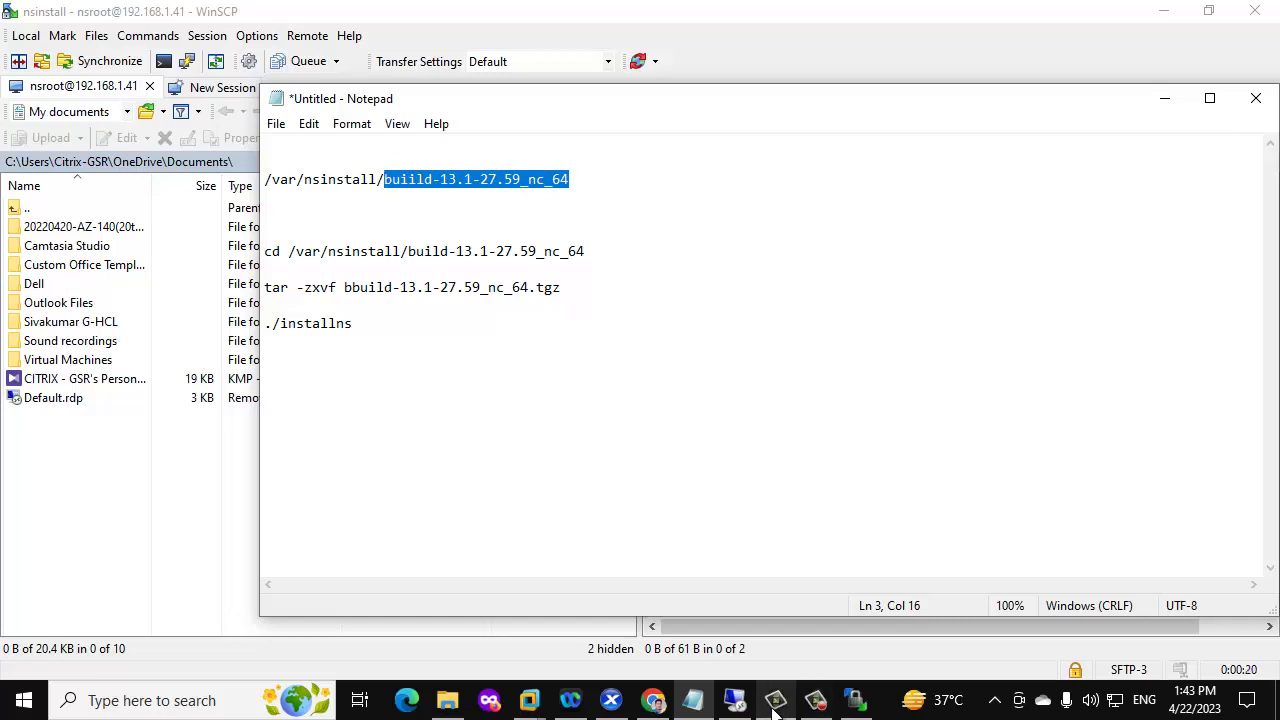
{"action": "left_click", "coordinate": [855, 700]}
{"action": "key", "text": "ctrl+v"}
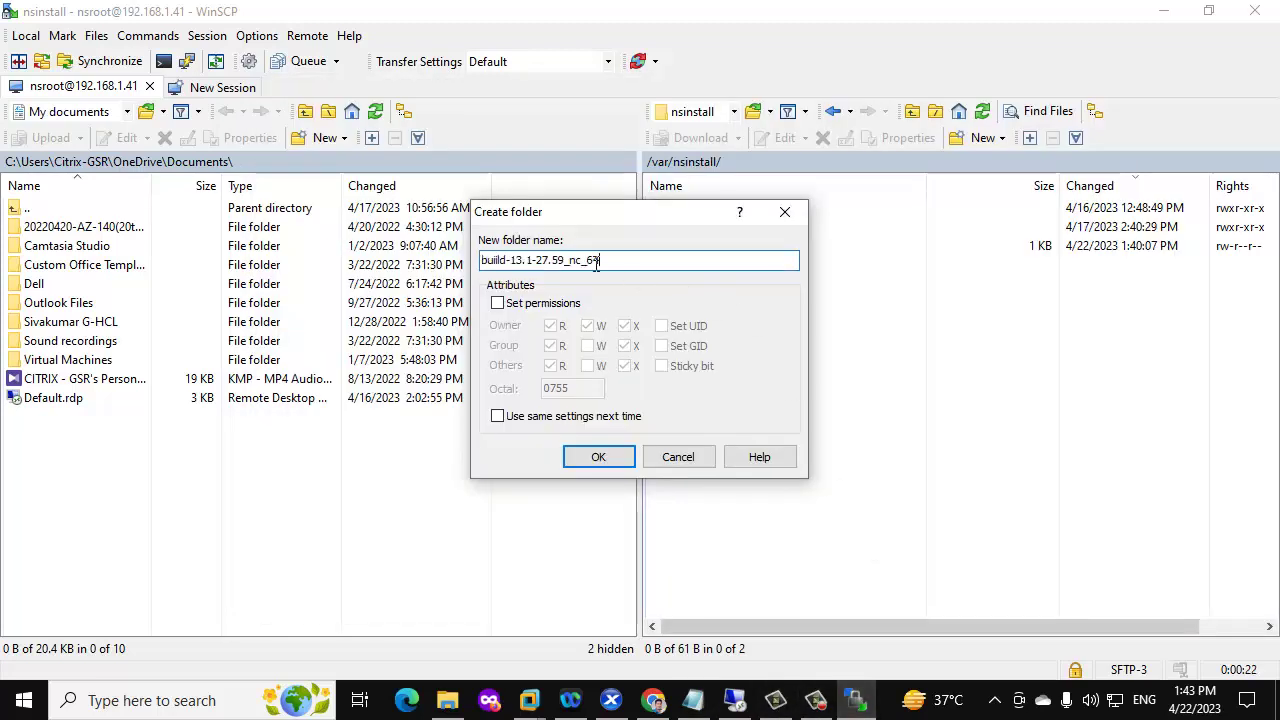
{"action": "left_click", "coordinate": [617, 458]}
Open the new remote folder and copy the build-13.1-27.59_nc_64 archive from Explorer
{"action": "double_click", "coordinate": [722, 226]}
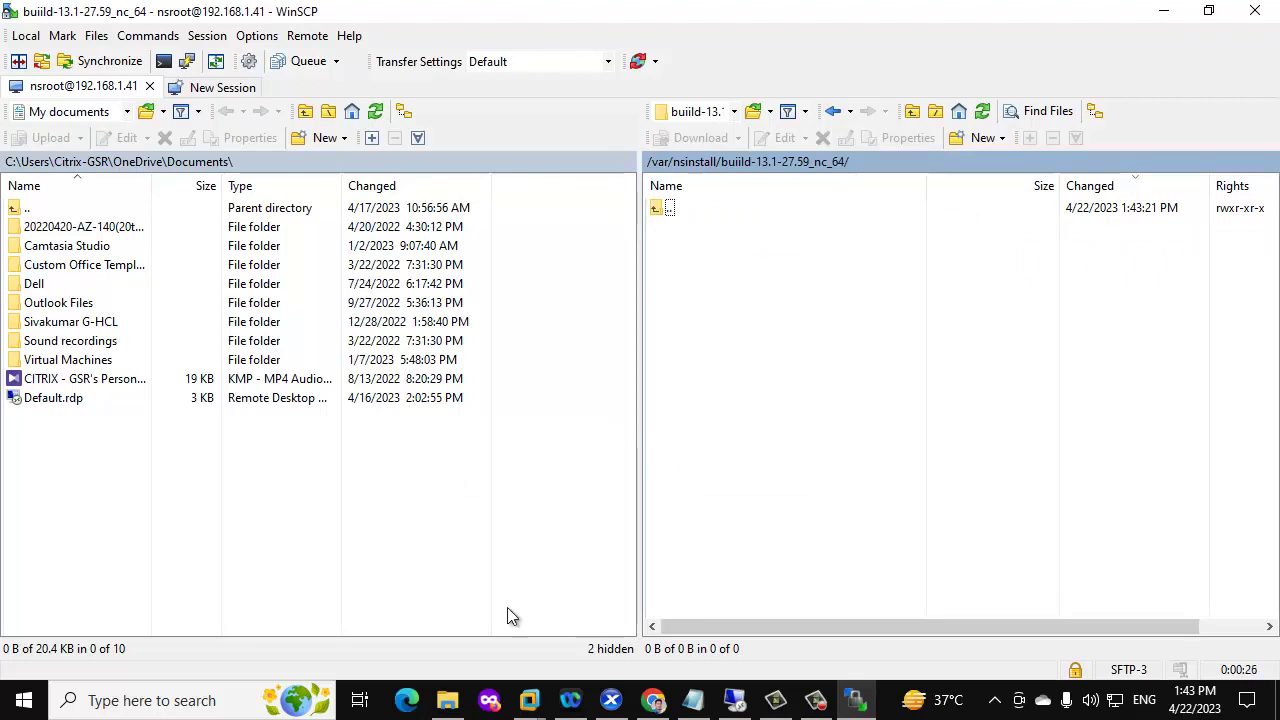
{"action": "left_click", "coordinate": [449, 712]}
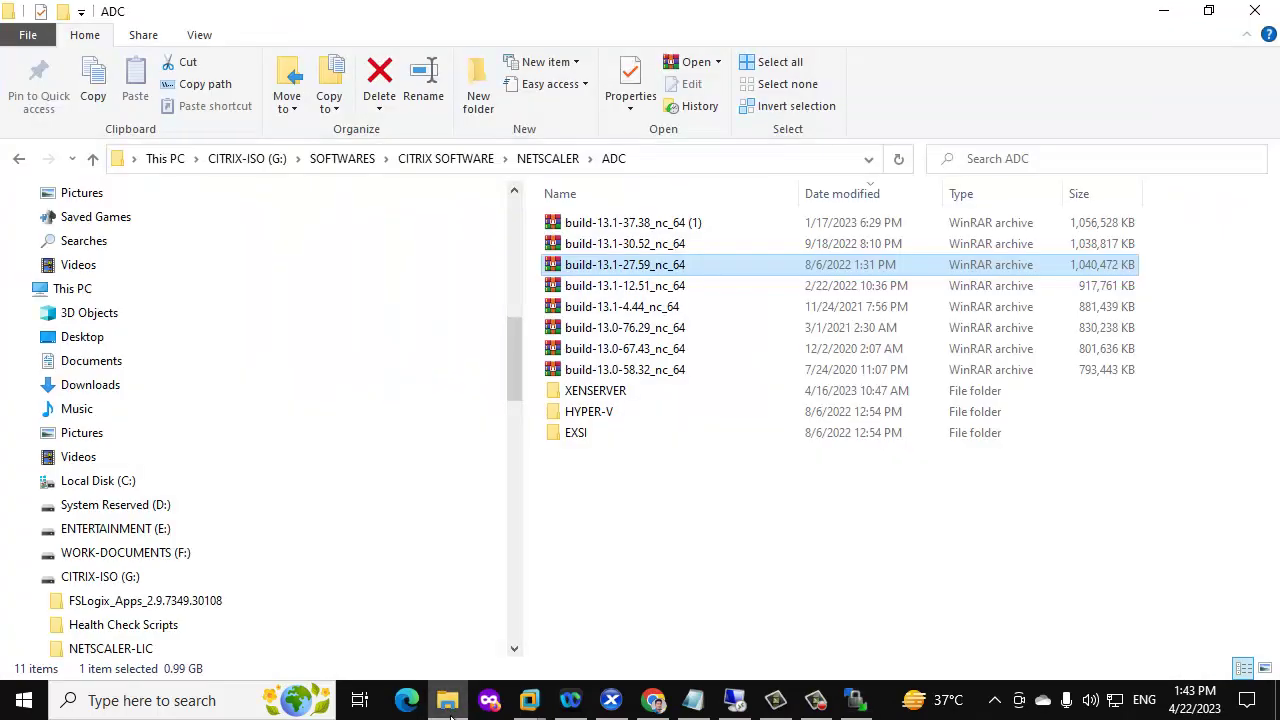
{"action": "left_click", "coordinate": [675, 264]}
{"action": "right_click", "coordinate": [675, 264]}
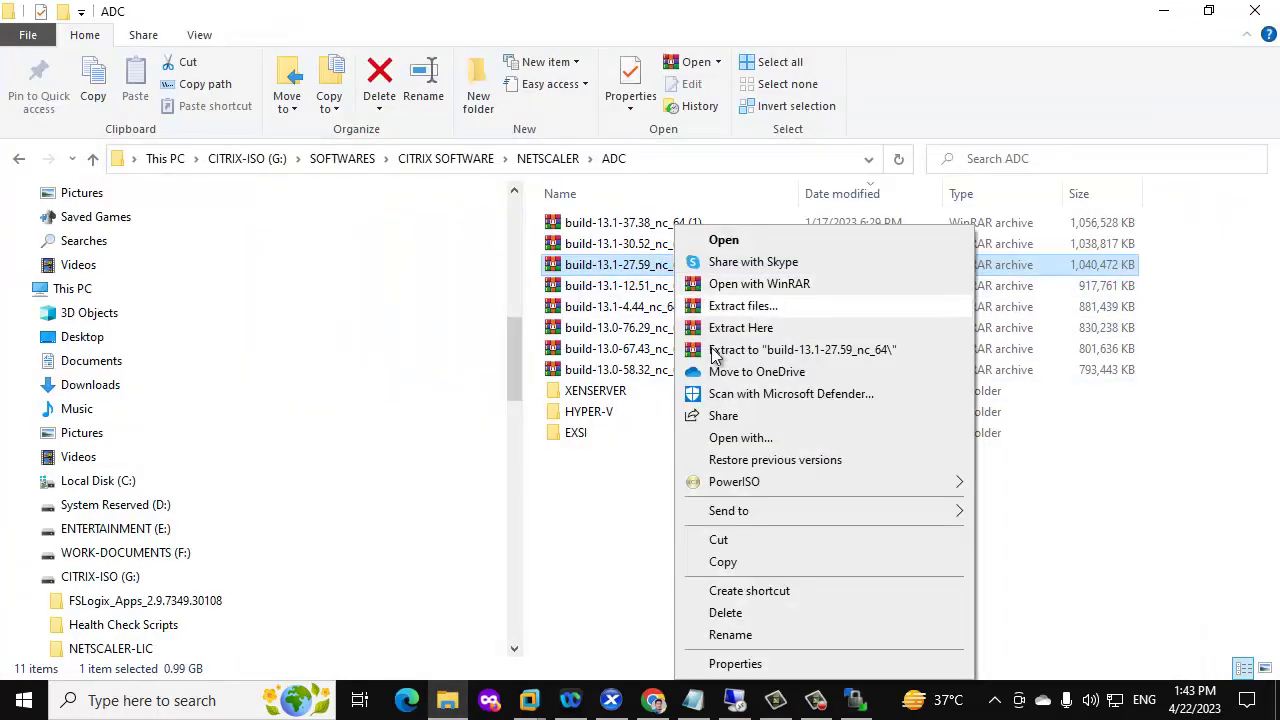
{"action": "left_click", "coordinate": [728, 561]}
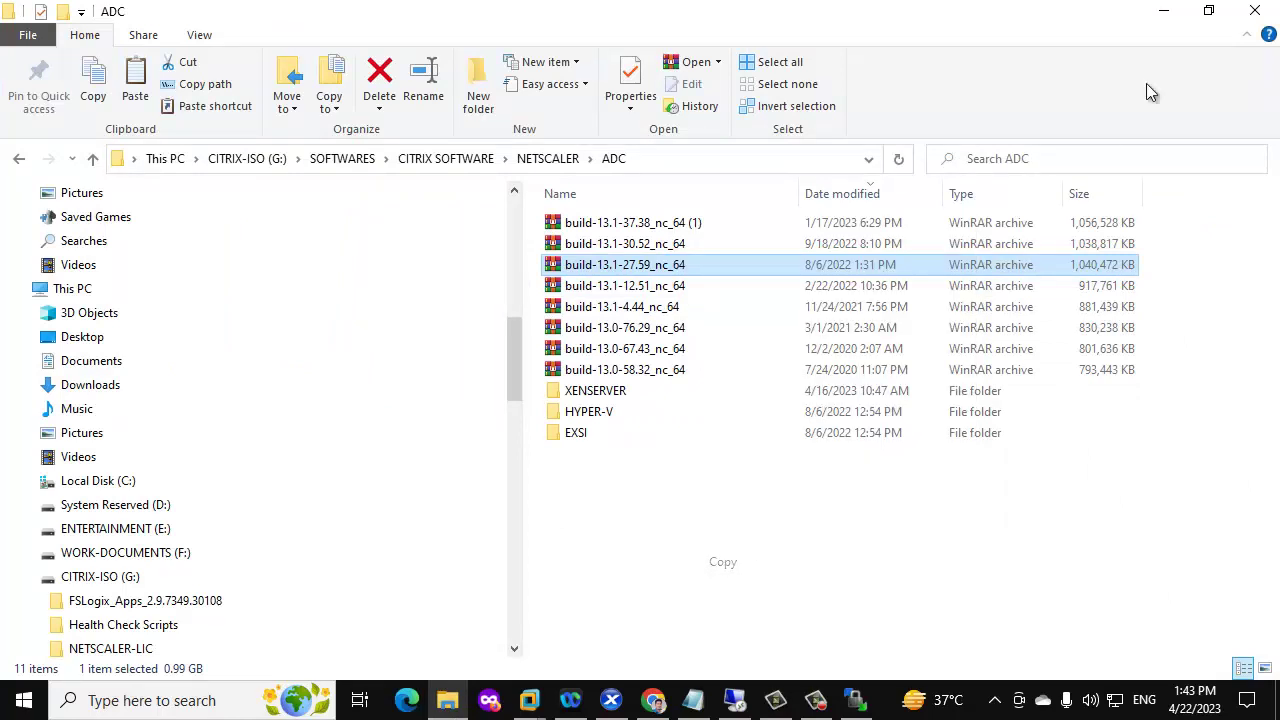
{"action": "left_click", "coordinate": [1163, 10]}
{"action": "right_click", "coordinate": [750, 330]}
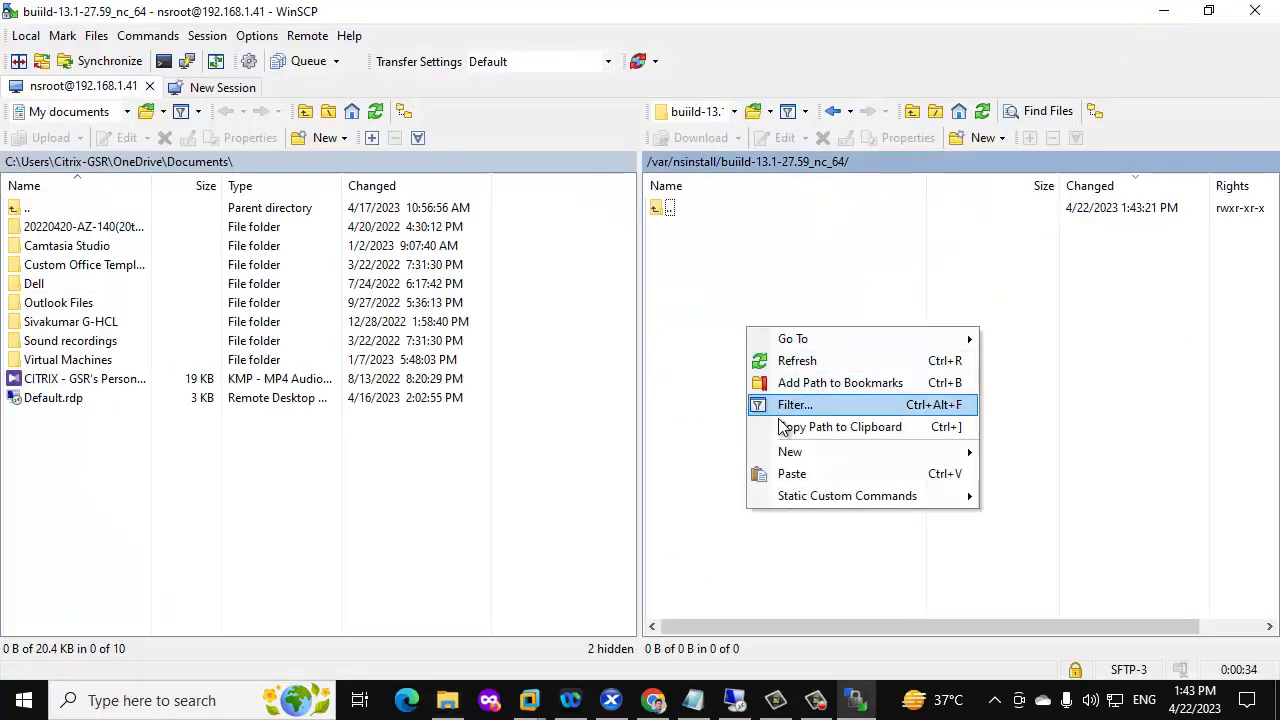
Upload build-13.1-27.59_nc_64.tgz into the 192.168.1.41 build folder, then bring up Windows search
{"action": "left_click", "coordinate": [786, 473]}
{"action": "left_click", "coordinate": [697, 410]}
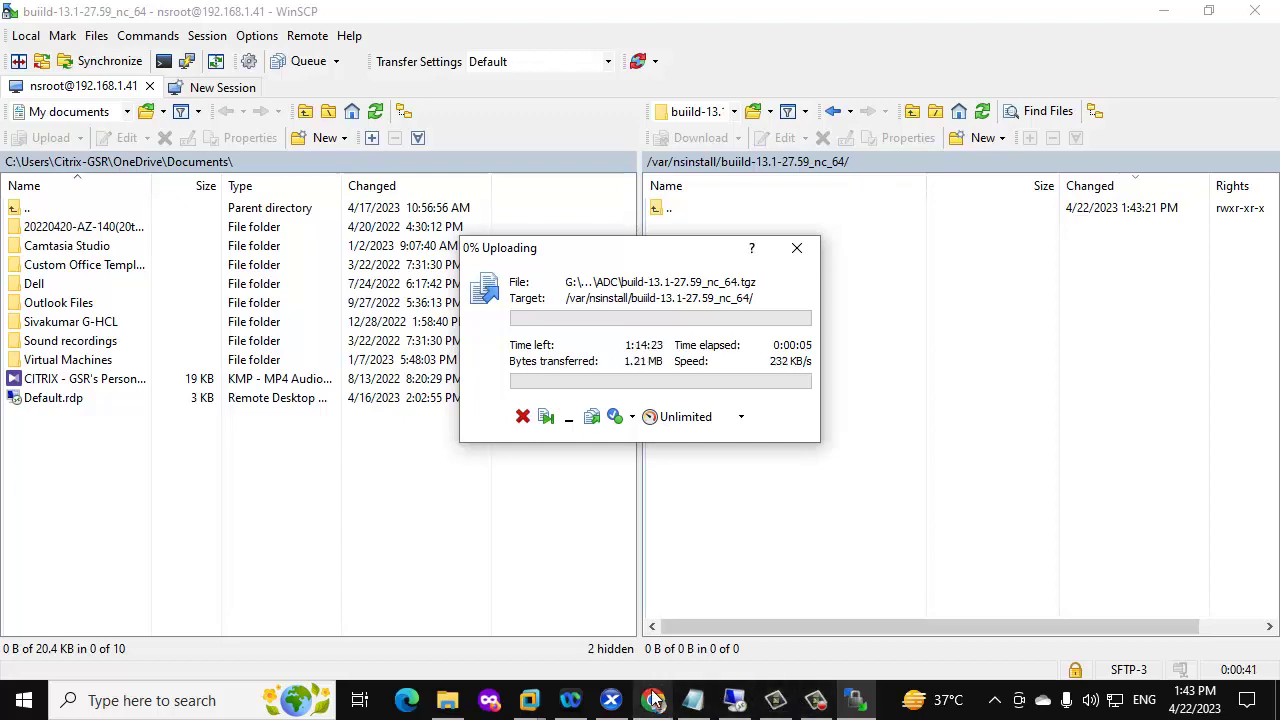
{"action": "mouse_move", "coordinate": [773, 708]}
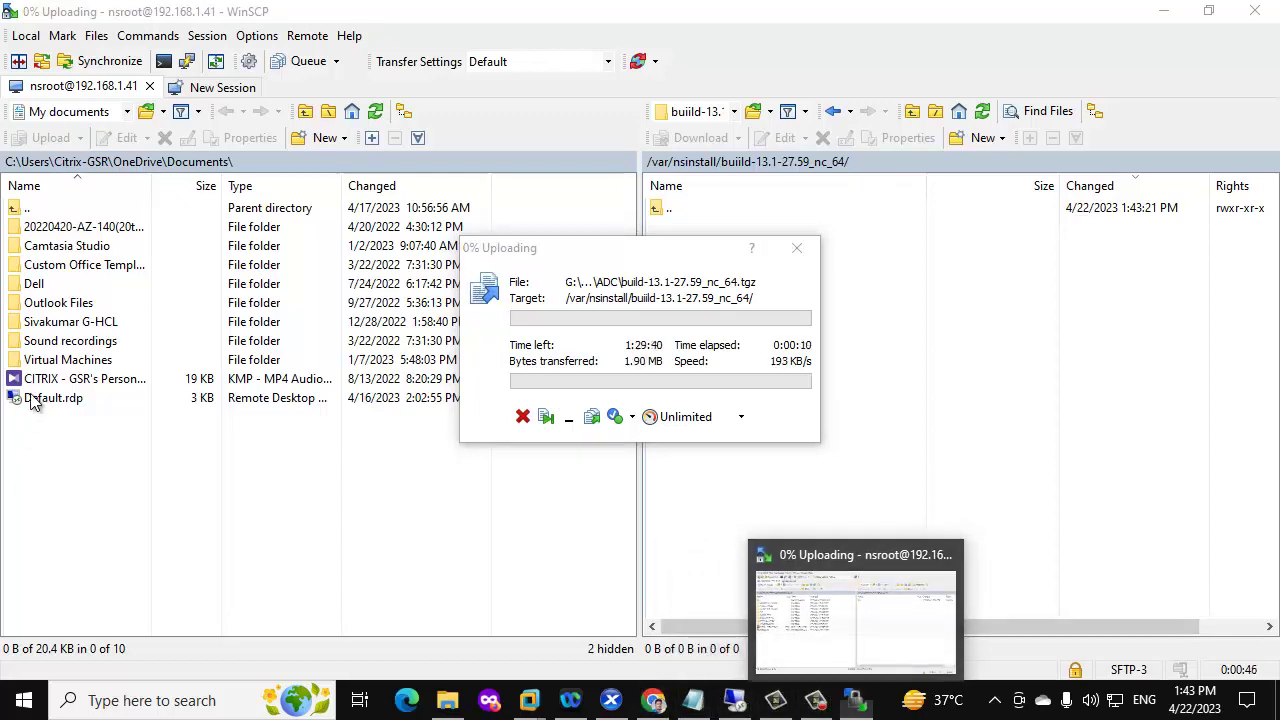
{"action": "left_click", "coordinate": [24, 700]}
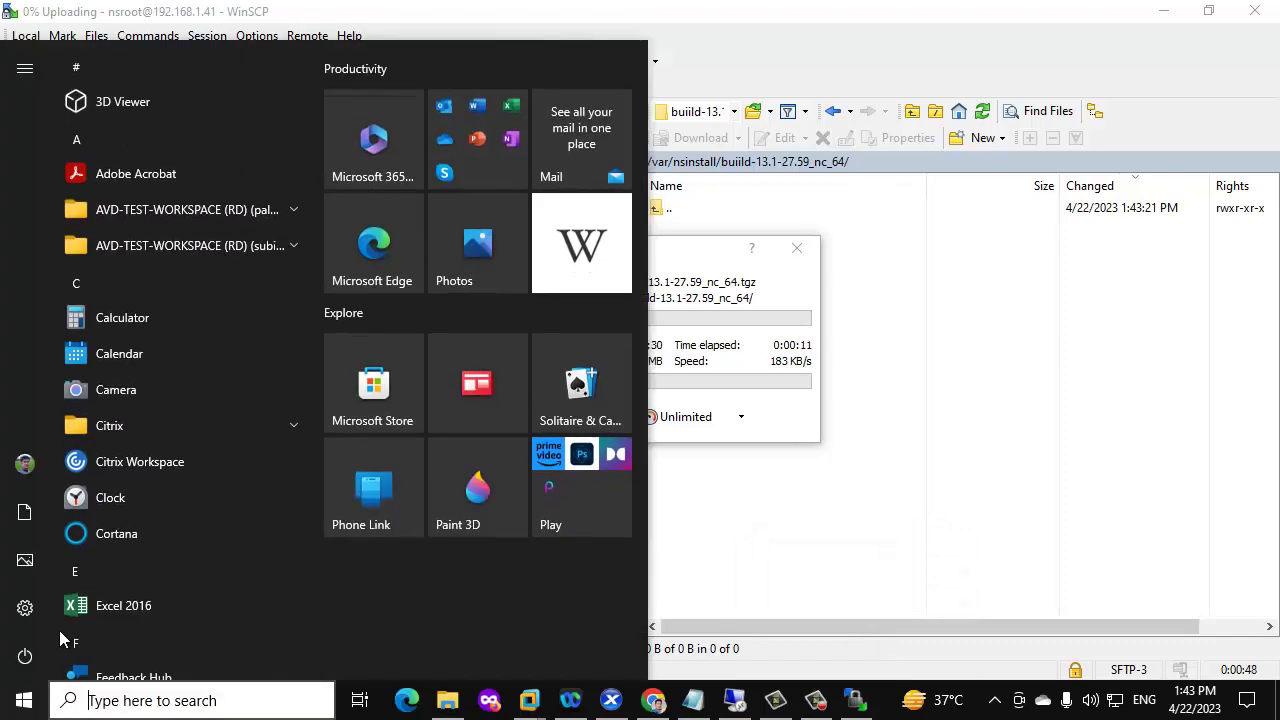
{"action": "type", "text": "win"}
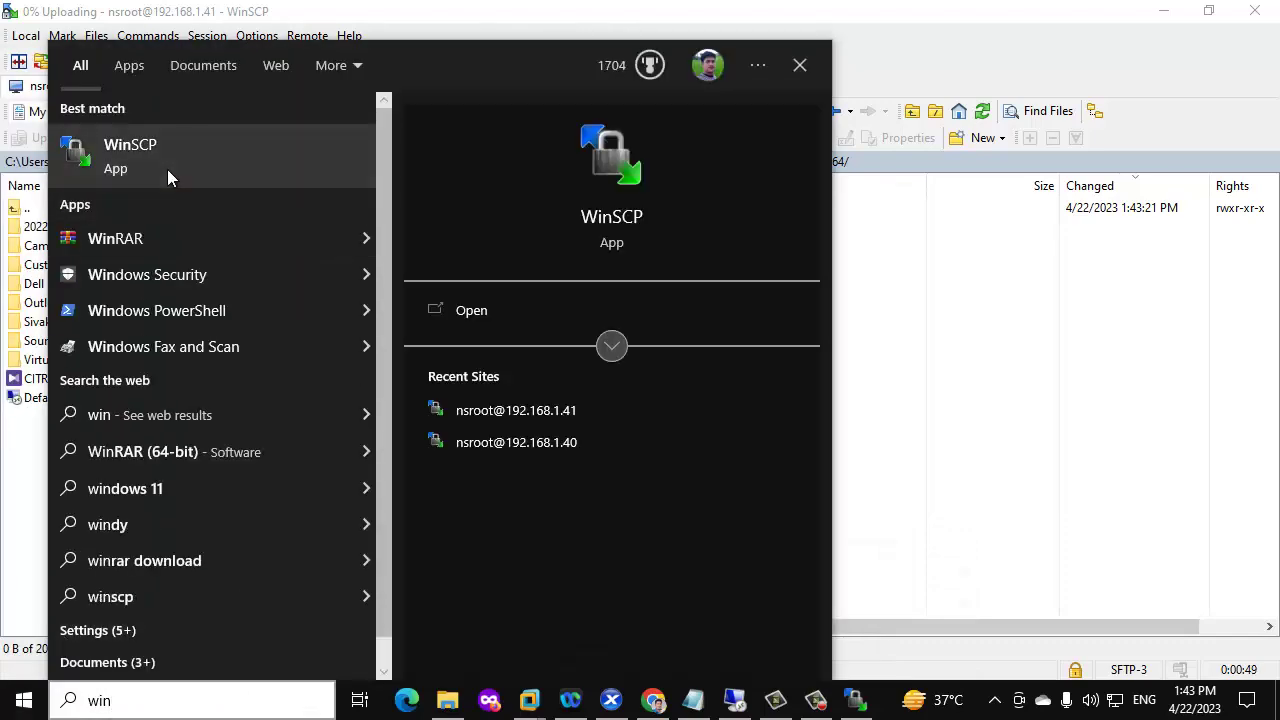
{"action": "left_click", "coordinate": [167, 169]}
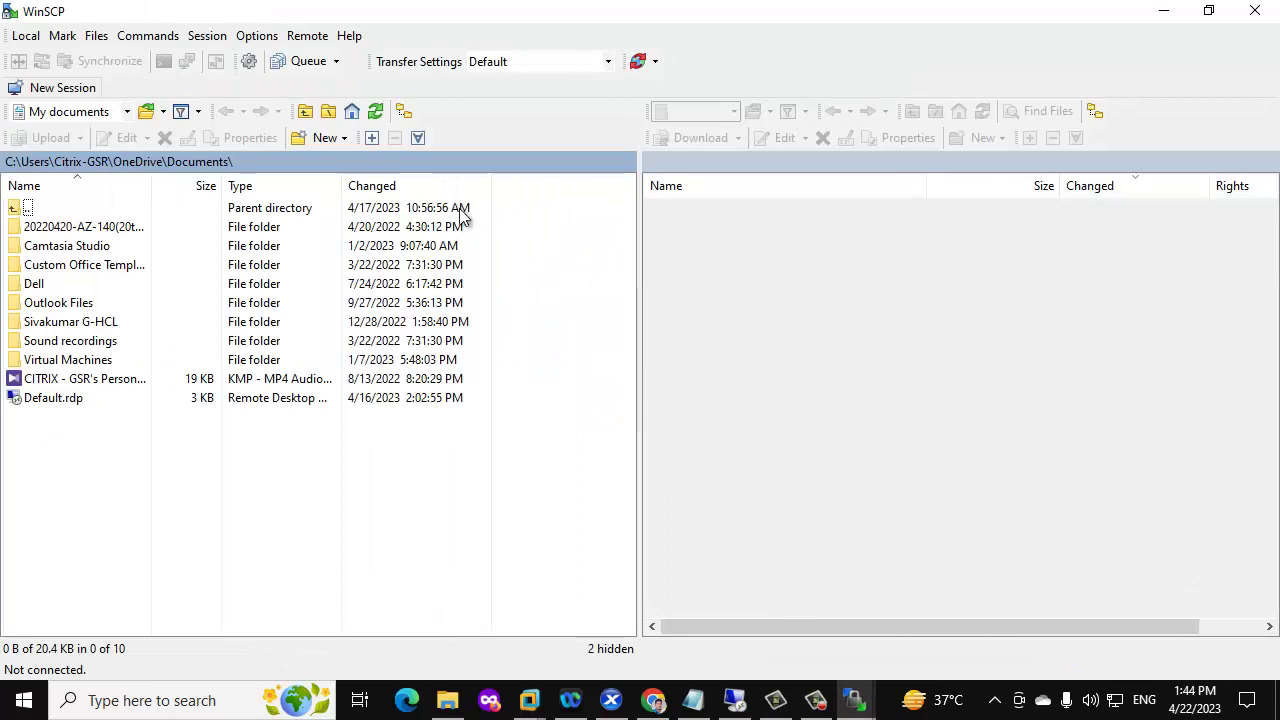
{"action": "left_click", "coordinate": [441, 196]}
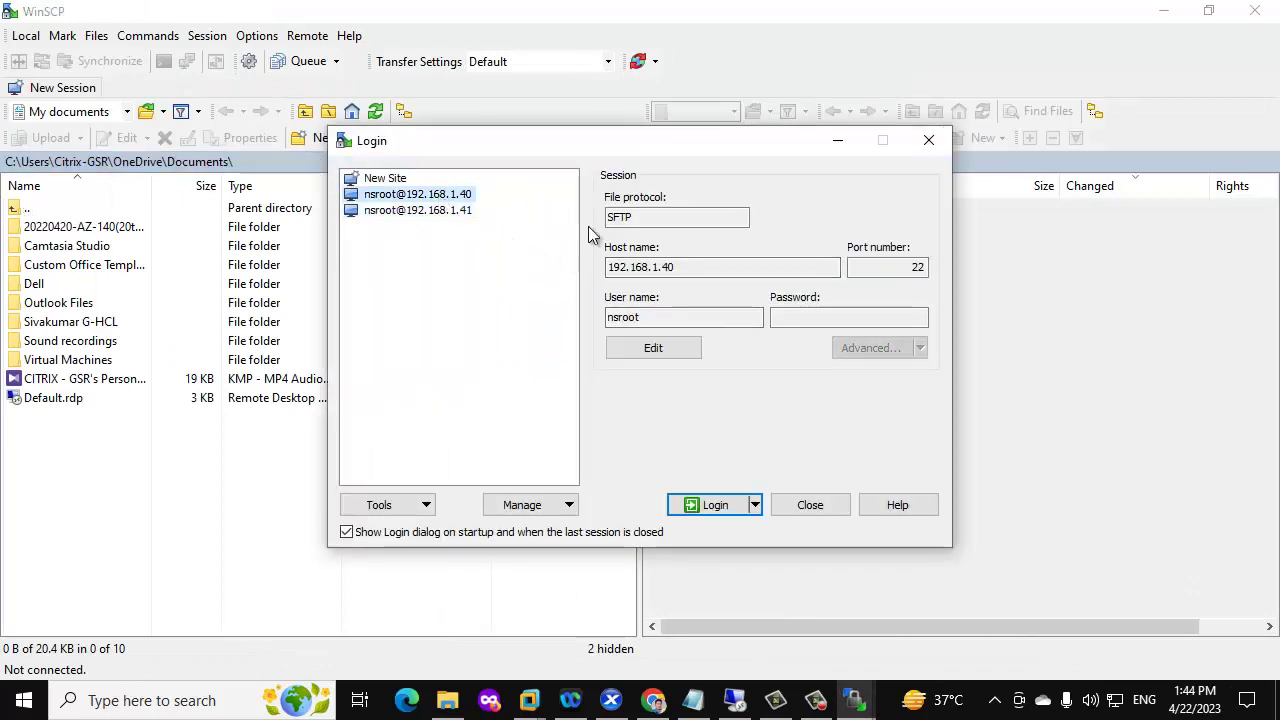
{"action": "left_click", "coordinate": [828, 316]}
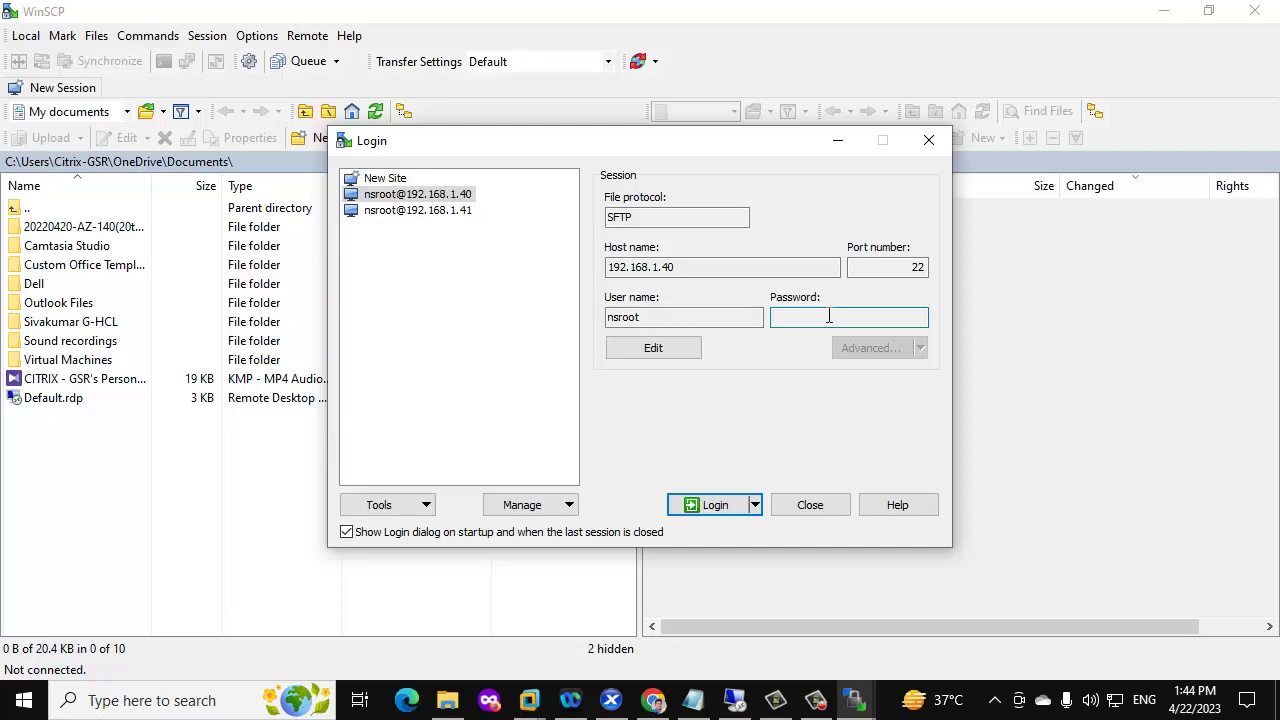
{"action": "key", "text": "Return"}
{"action": "left_click", "coordinate": [678, 465]}
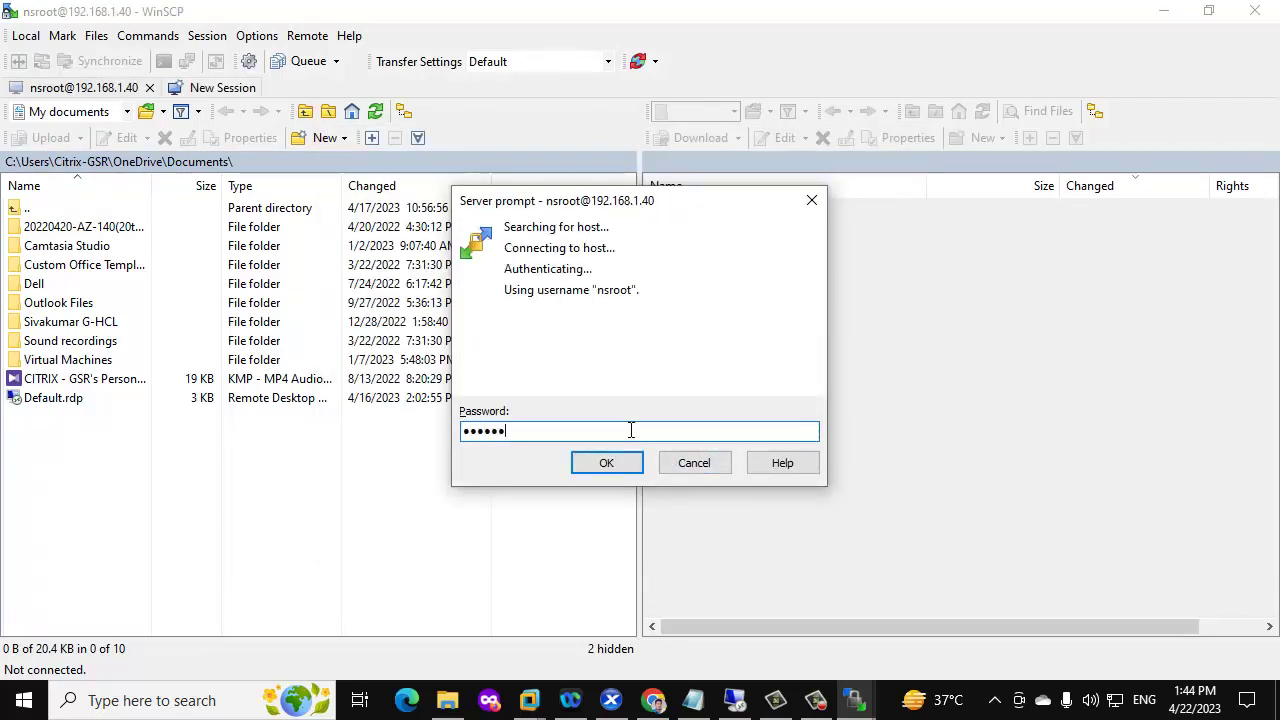
{"action": "key", "text": "Return"}
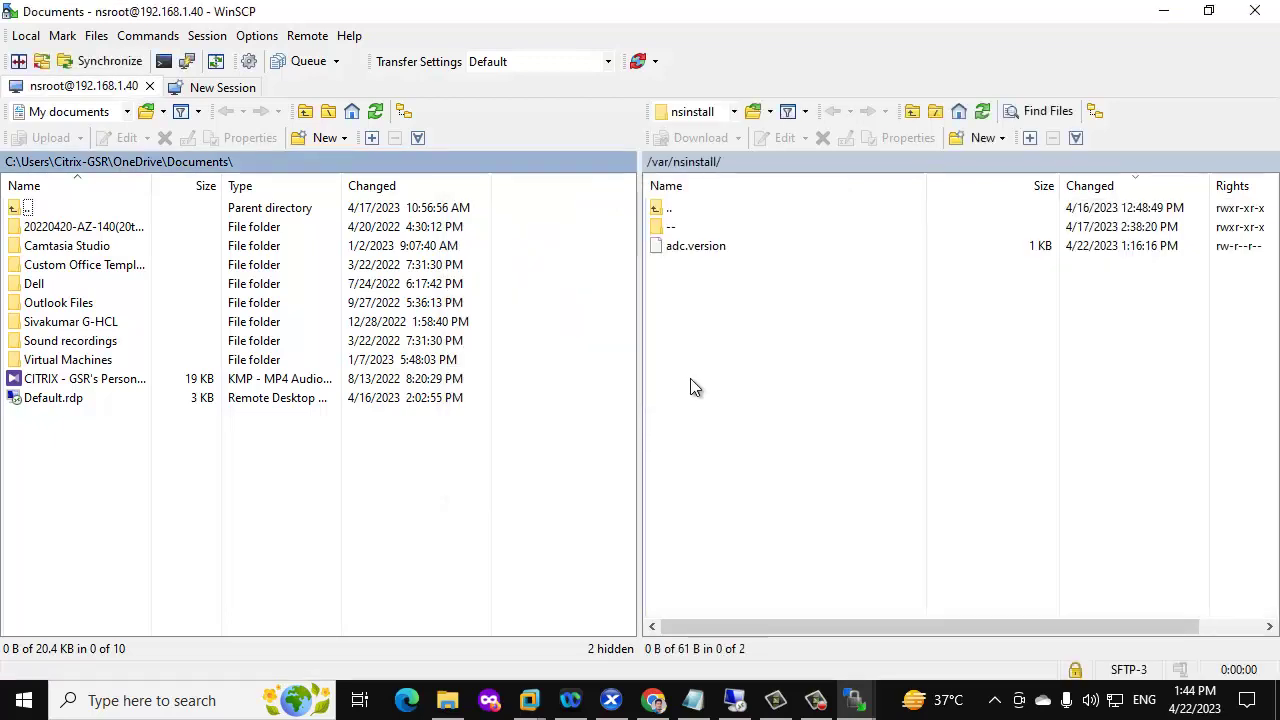
Create and open folder buiild-13.1-27.59_nc_64 under /var/nsinstall on 192.168.1.40
{"action": "right_click", "coordinate": [711, 306]}
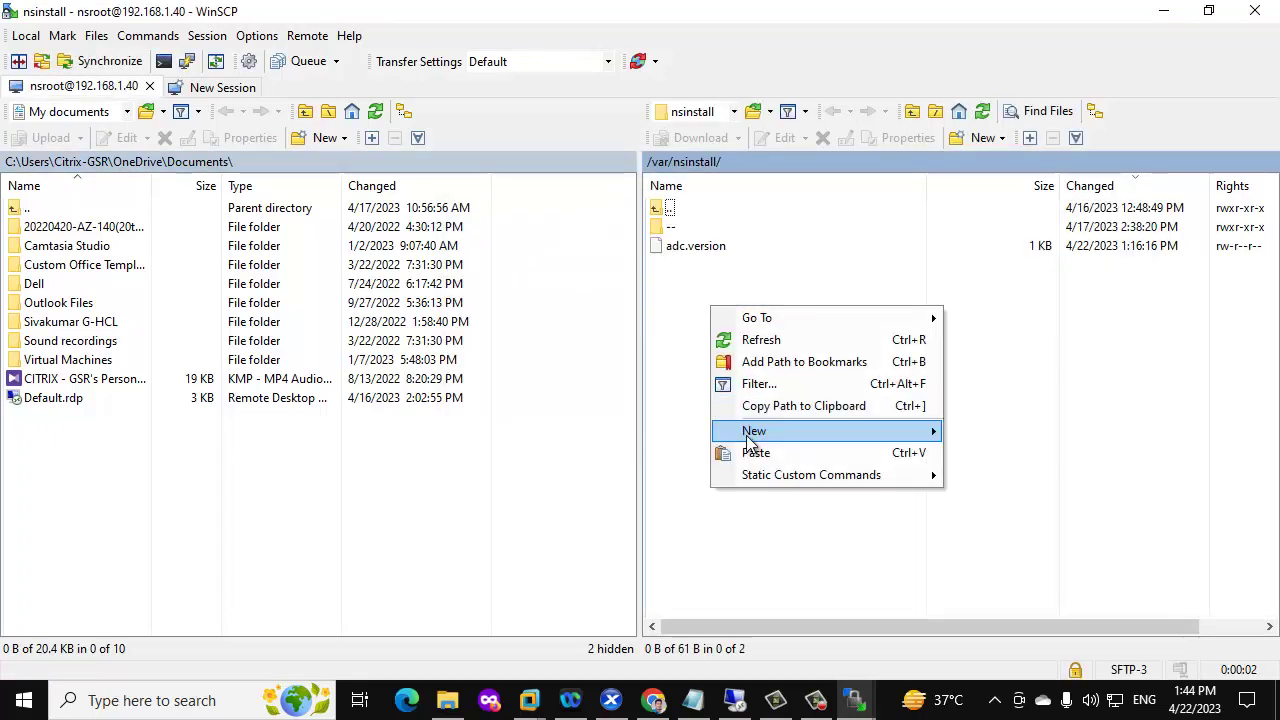
{"action": "mouse_move", "coordinate": [750, 443]}
{"action": "left_click", "coordinate": [1013, 457]}
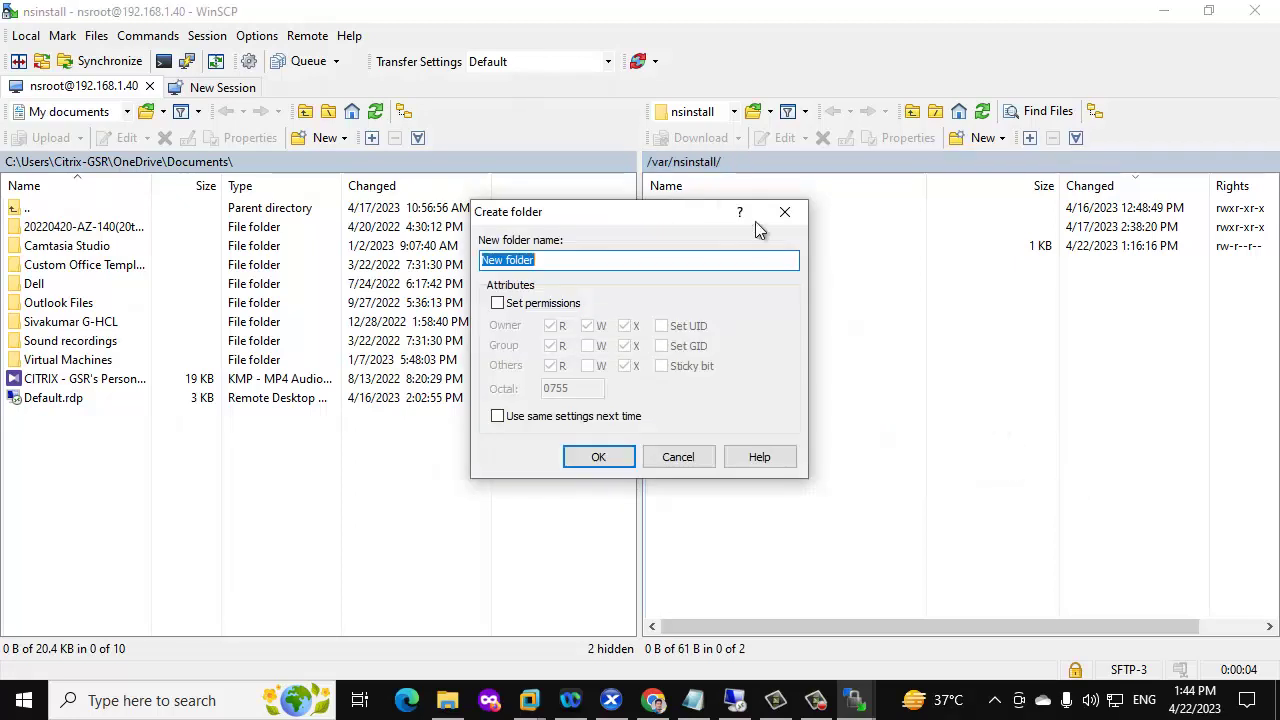
{"action": "left_click", "coordinate": [692, 700]}
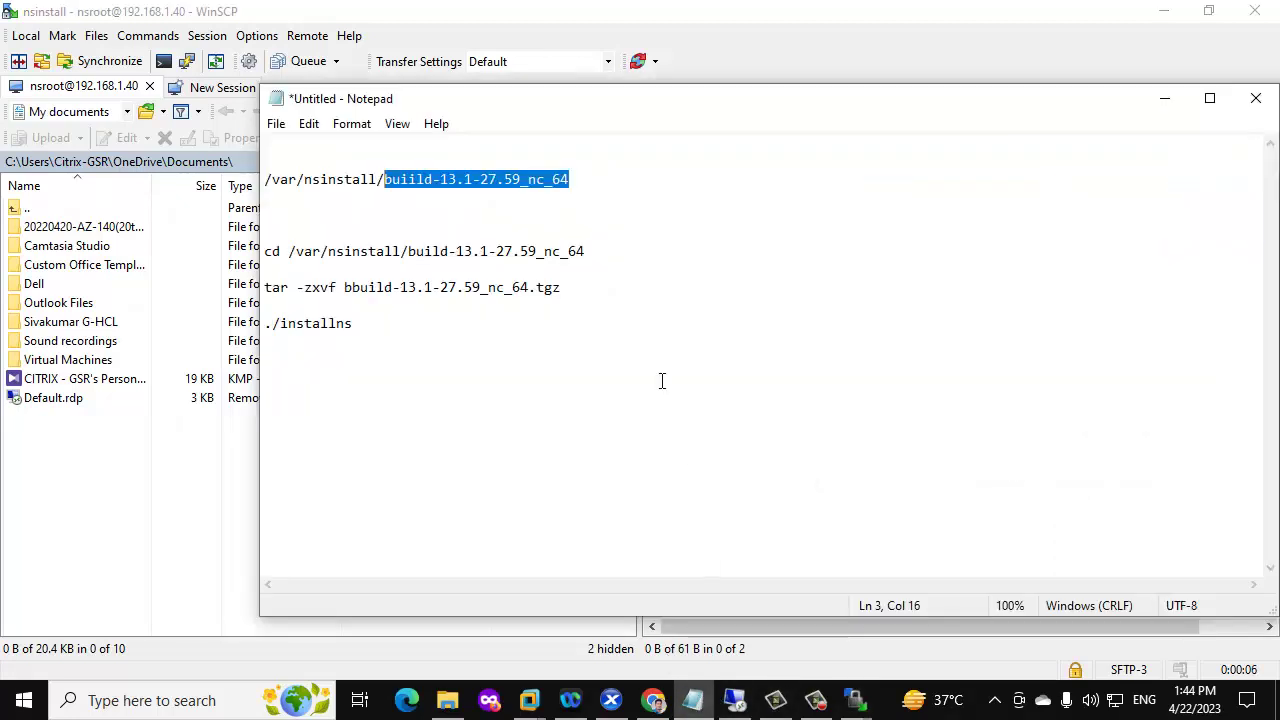
{"action": "left_click", "coordinate": [1164, 98]}
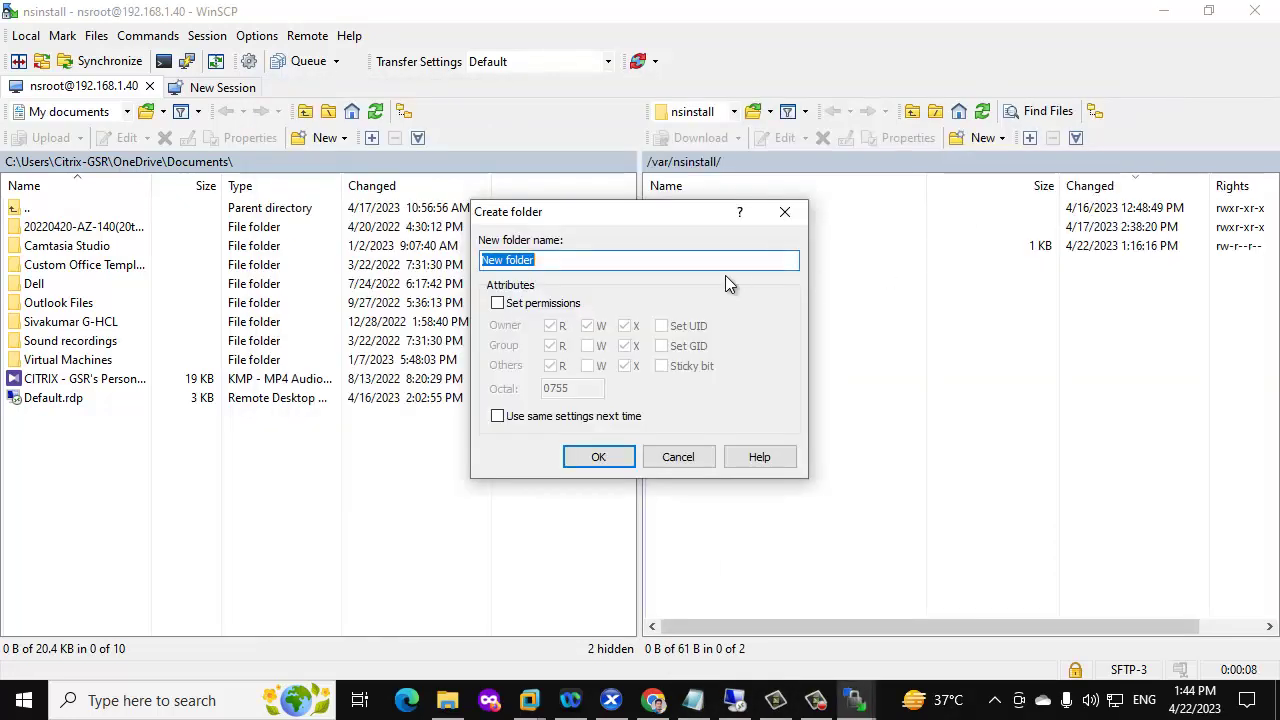
{"action": "type", "text": "build-13.1-27.59_nc_64"}
{"action": "left_click", "coordinate": [595, 456]}
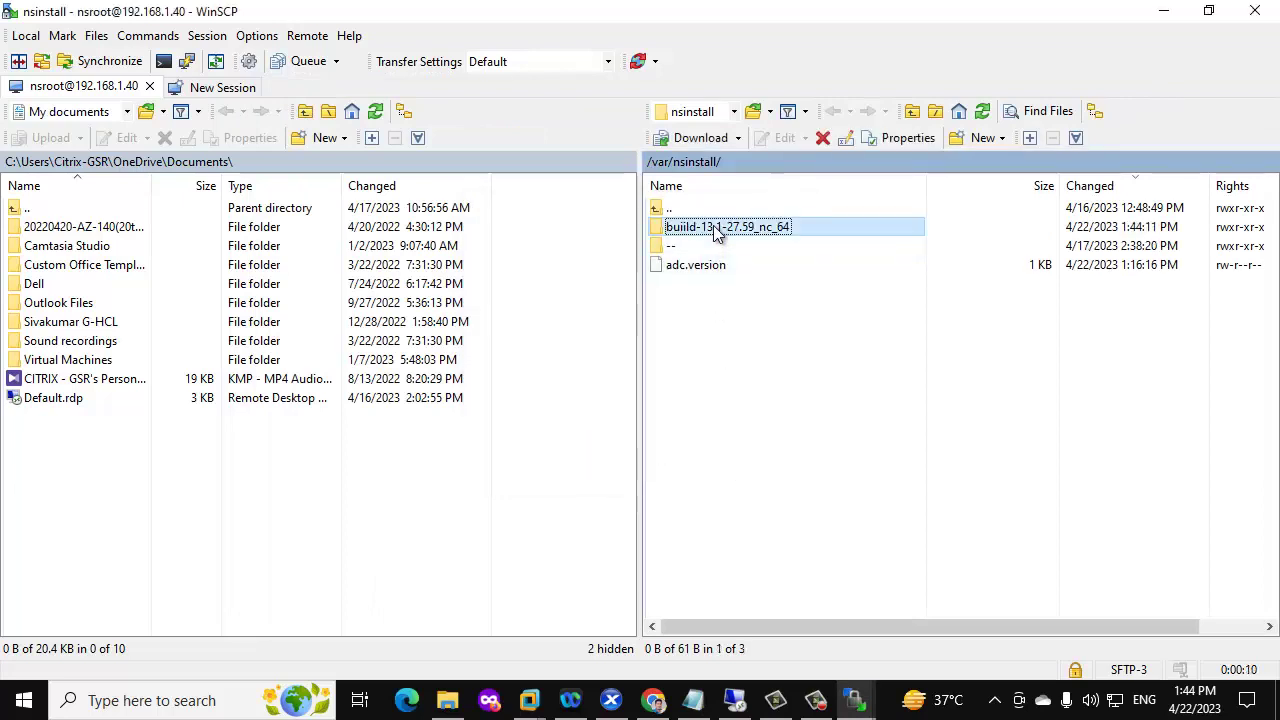
{"action": "double_click", "coordinate": [714, 232]}
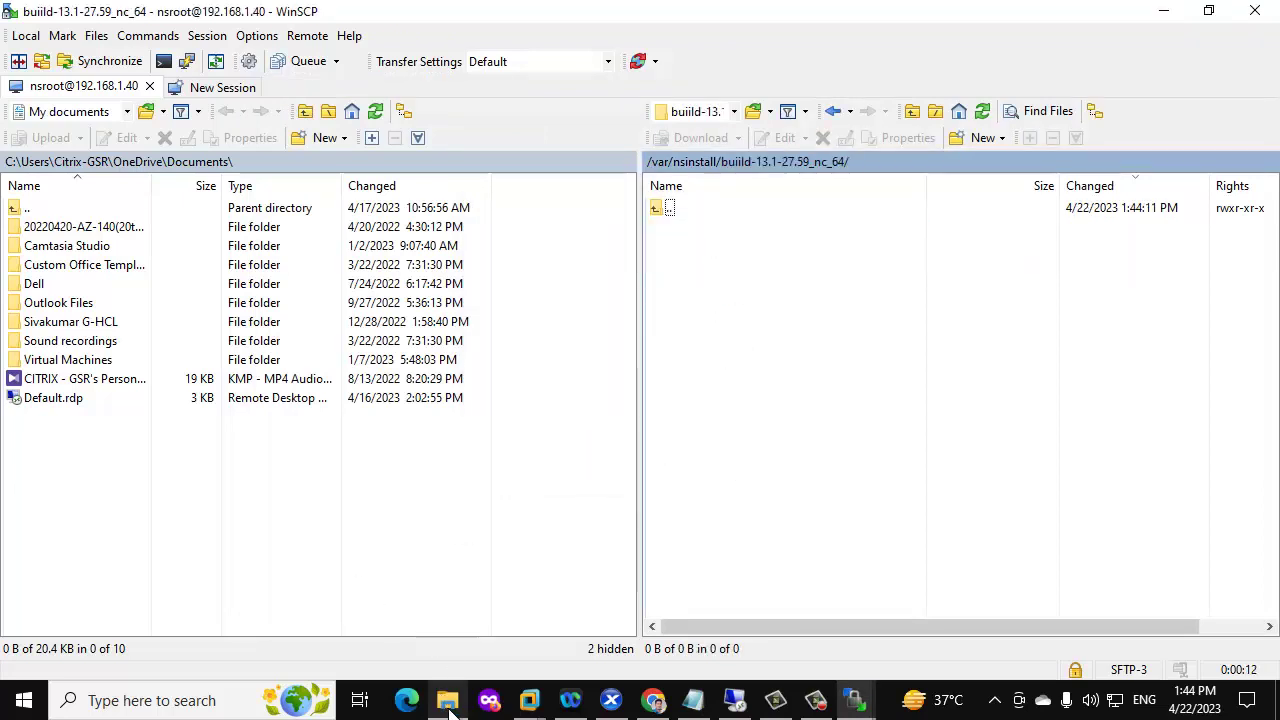
Upload the build-13.1-27.59_nc_64 archive to the 192.168.1.40 build folder, then minimise WinSCP
{"action": "left_click", "coordinate": [535, 700]}
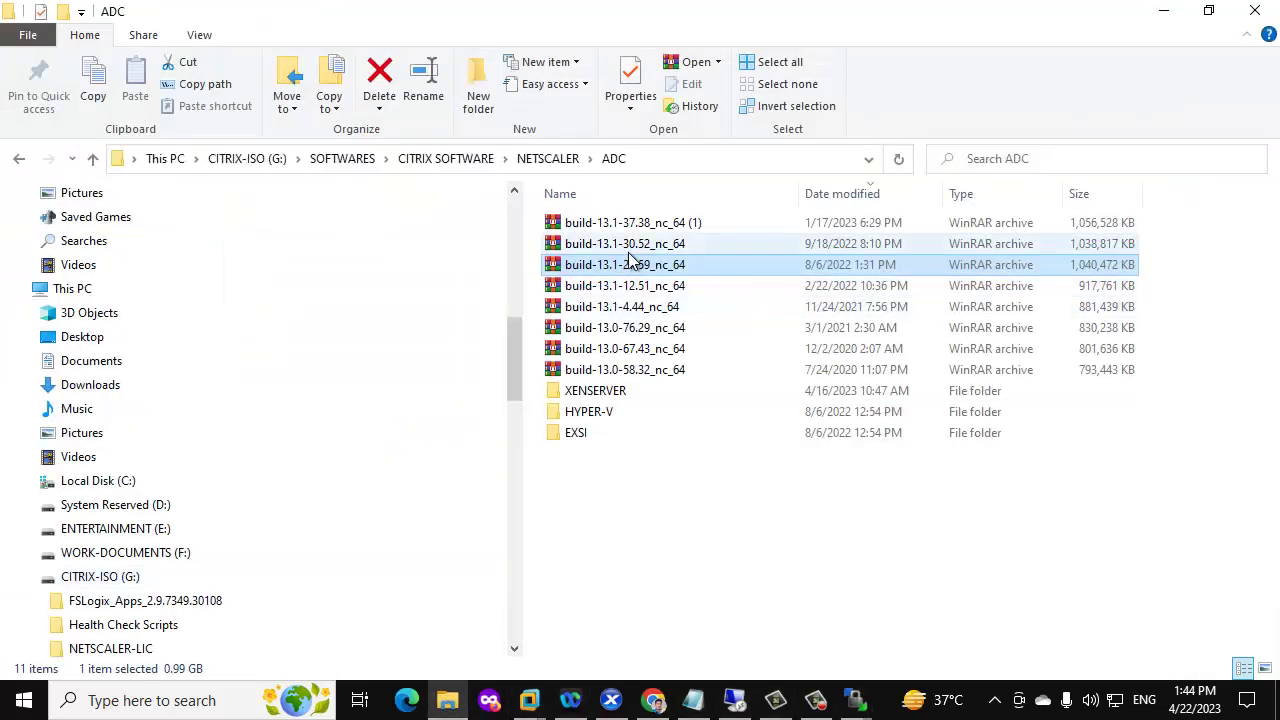
{"action": "right_click", "coordinate": [636, 268]}
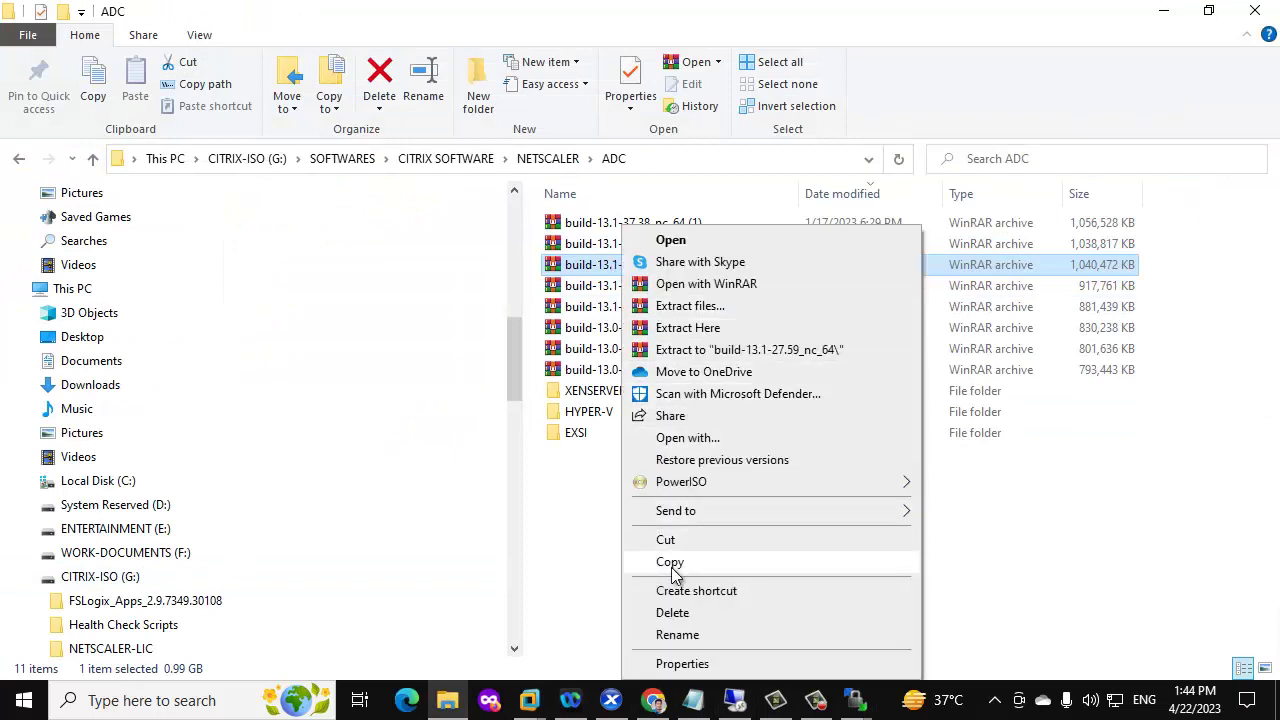
{"action": "left_click", "coordinate": [670, 562]}
{"action": "left_click", "coordinate": [1165, 12]}
{"action": "right_click", "coordinate": [711, 330]}
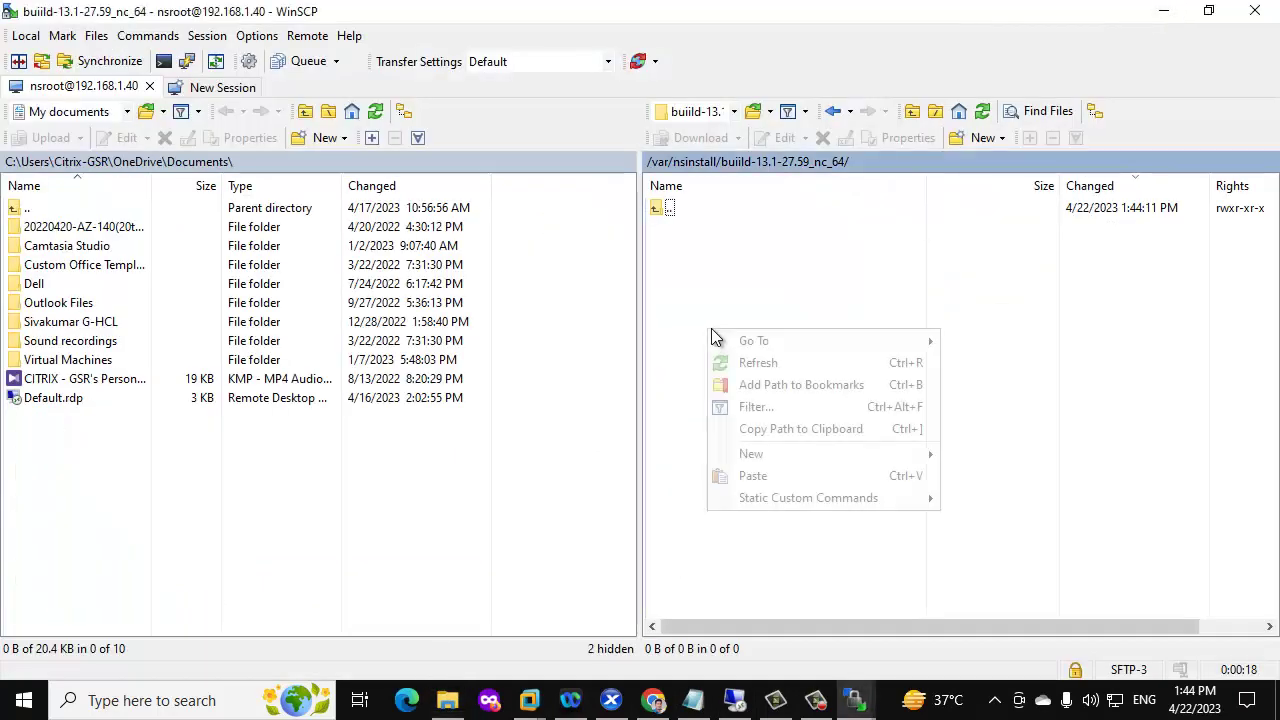
{"action": "left_click", "coordinate": [741, 475]}
{"action": "left_click", "coordinate": [709, 401]}
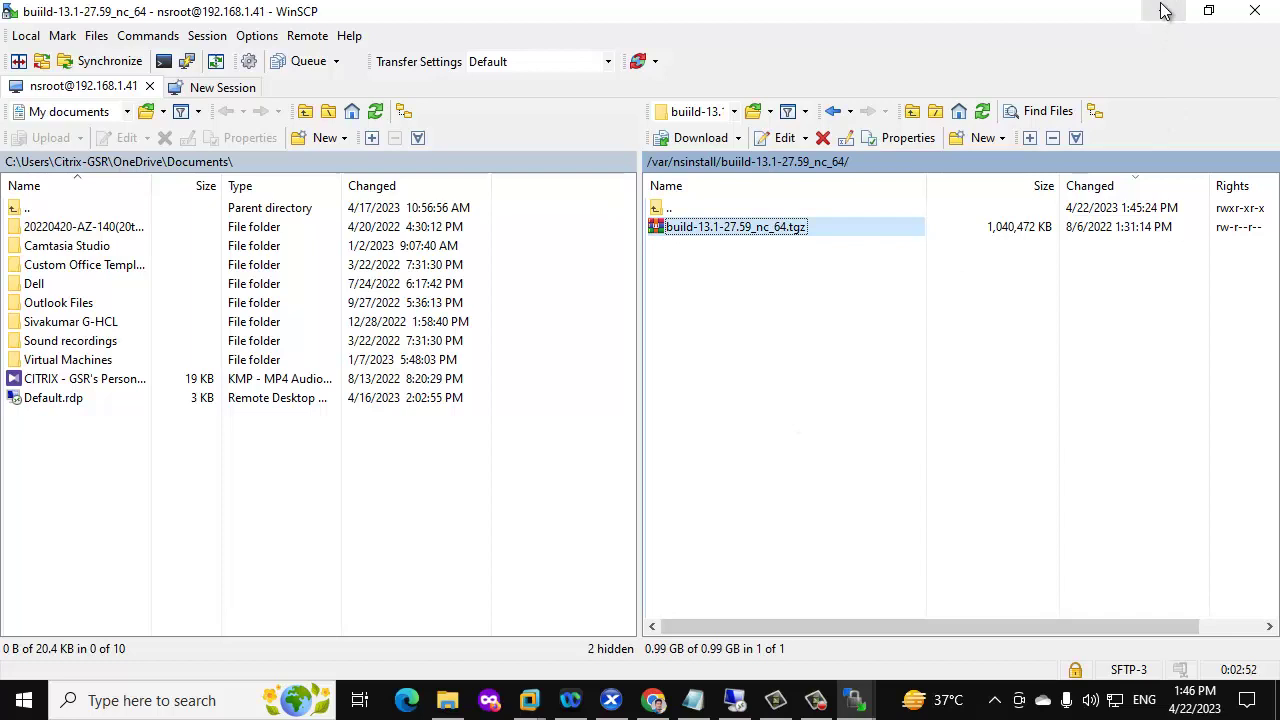
{"action": "left_click", "coordinate": [1165, 10]}
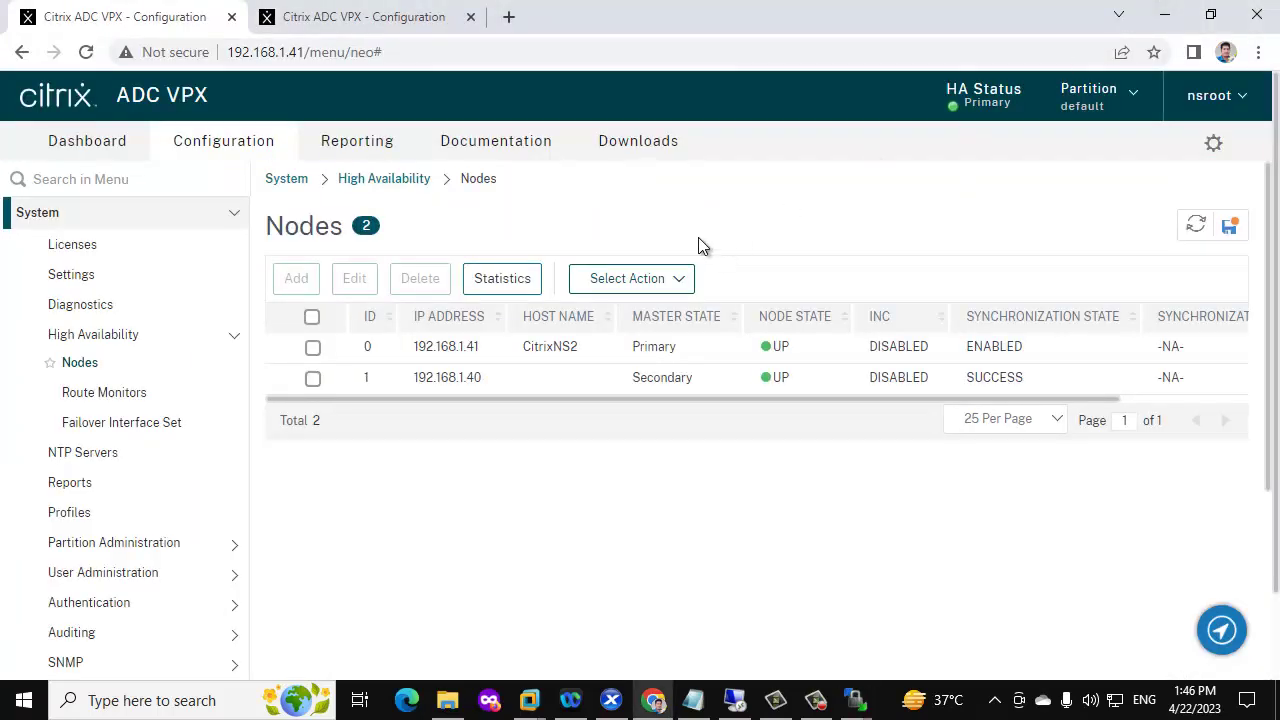
In XenCenter, take a disks-only snapshot of NetScaler -1 named before-update
{"action": "left_click", "coordinate": [611, 700]}
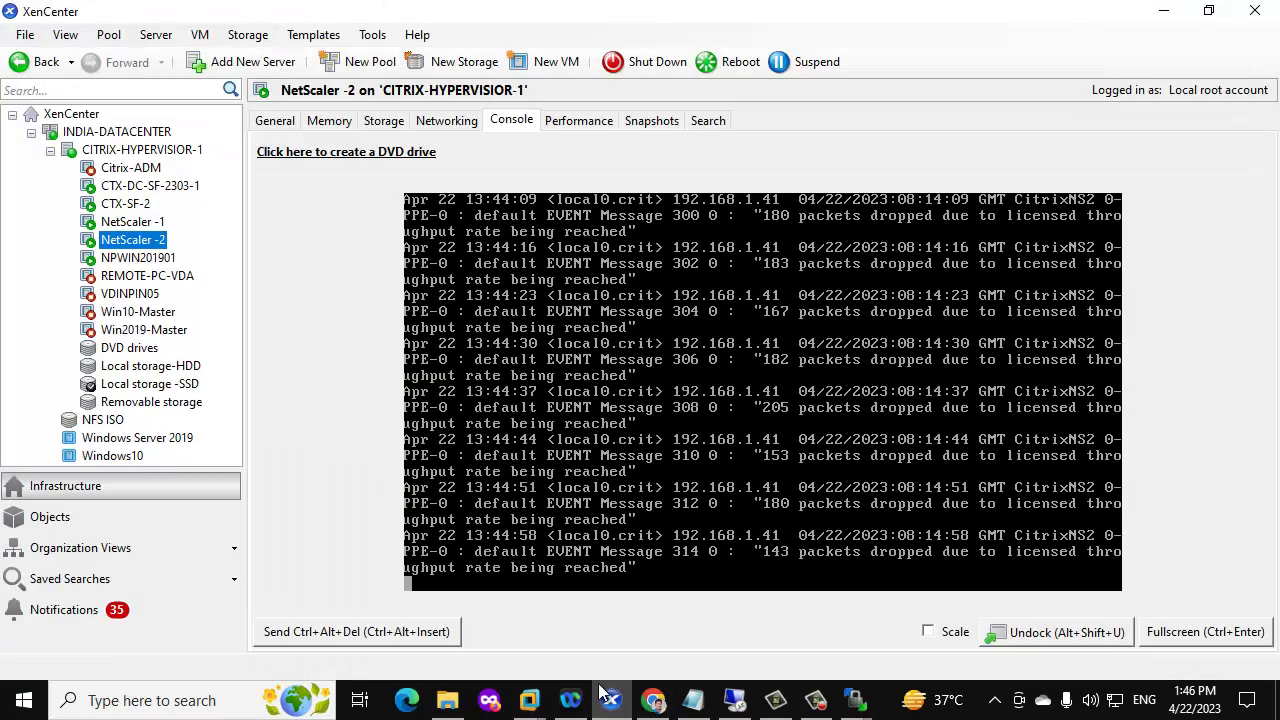
{"action": "left_click", "coordinate": [133, 222]}
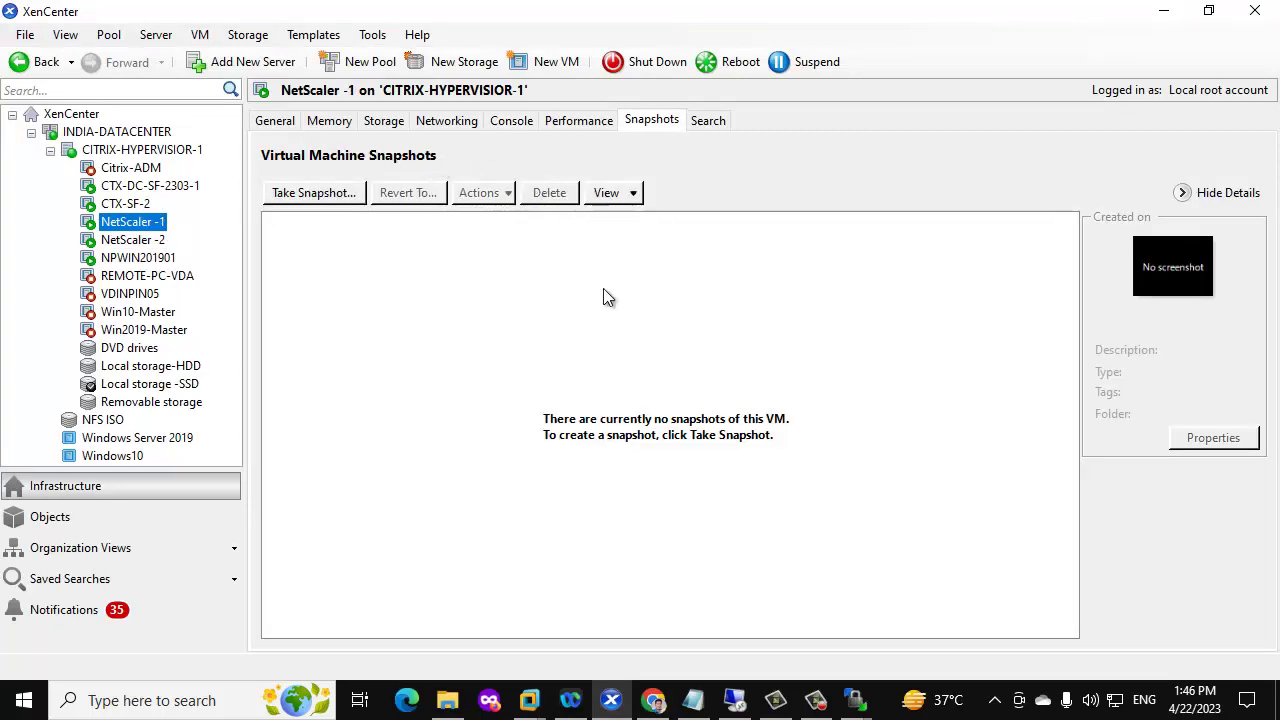
{"action": "left_click", "coordinate": [310, 196]}
{"action": "type", "text": "be"}
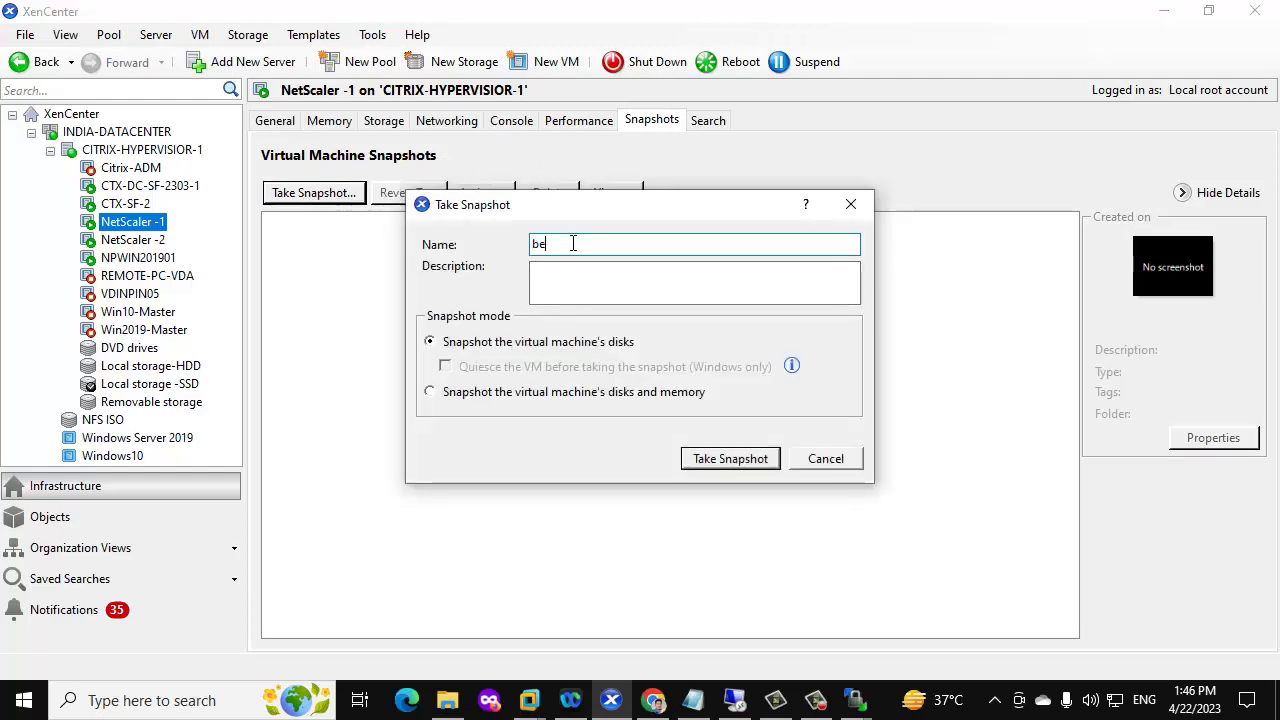
{"action": "type", "text": "fore-update"}
{"action": "left_click", "coordinate": [725, 460]}
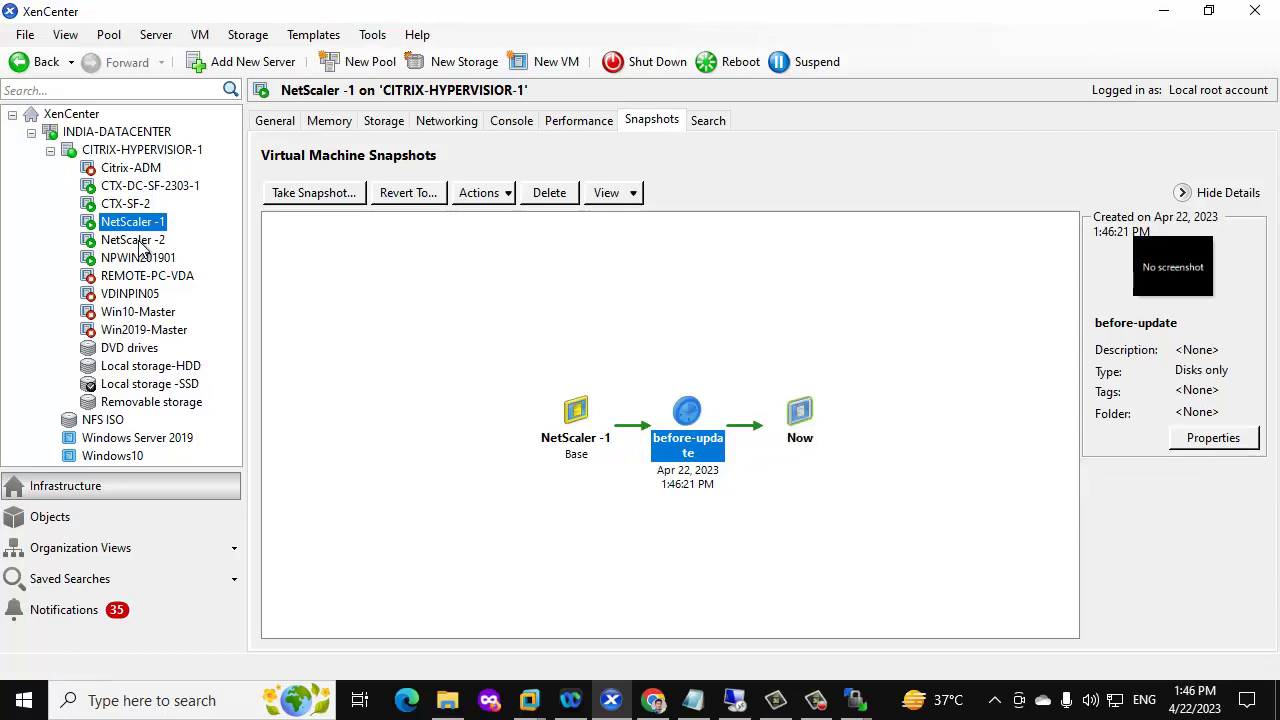
Take a before-update snapshot of NetScaler -2, then return to the browser
{"action": "left_click", "coordinate": [133, 240]}
{"action": "left_click", "coordinate": [633, 122]}
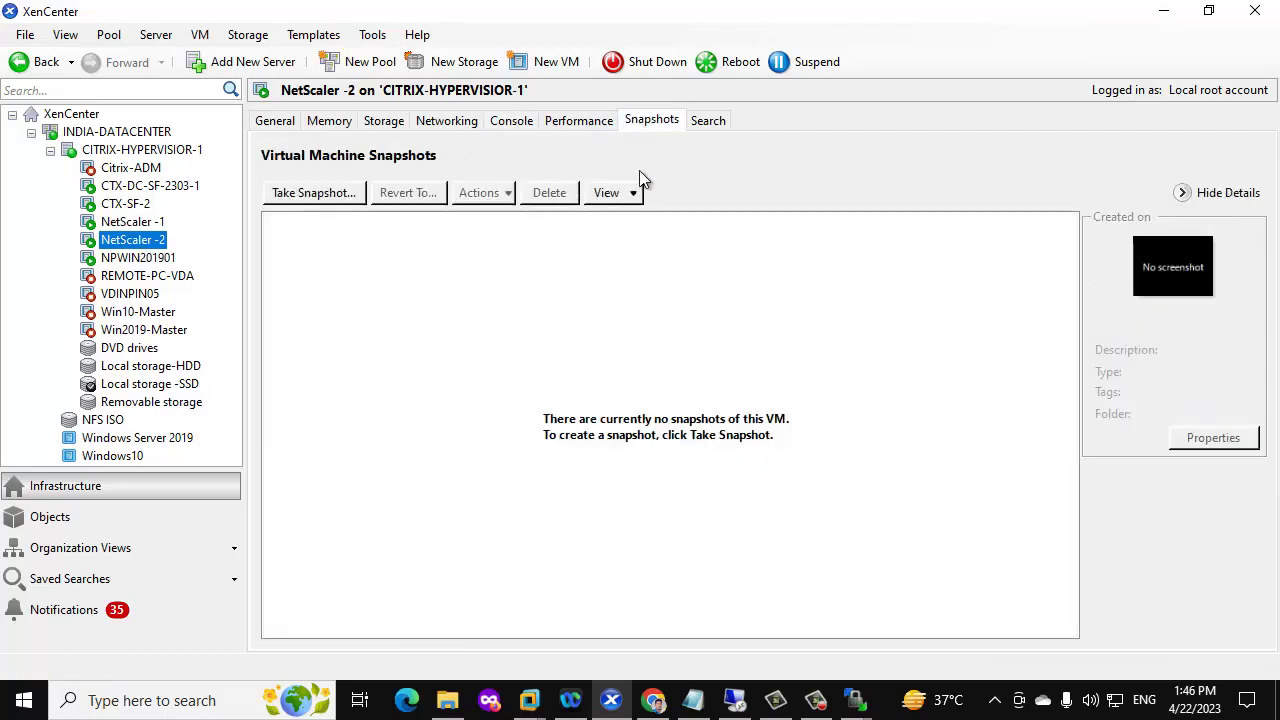
{"action": "left_click", "coordinate": [313, 193]}
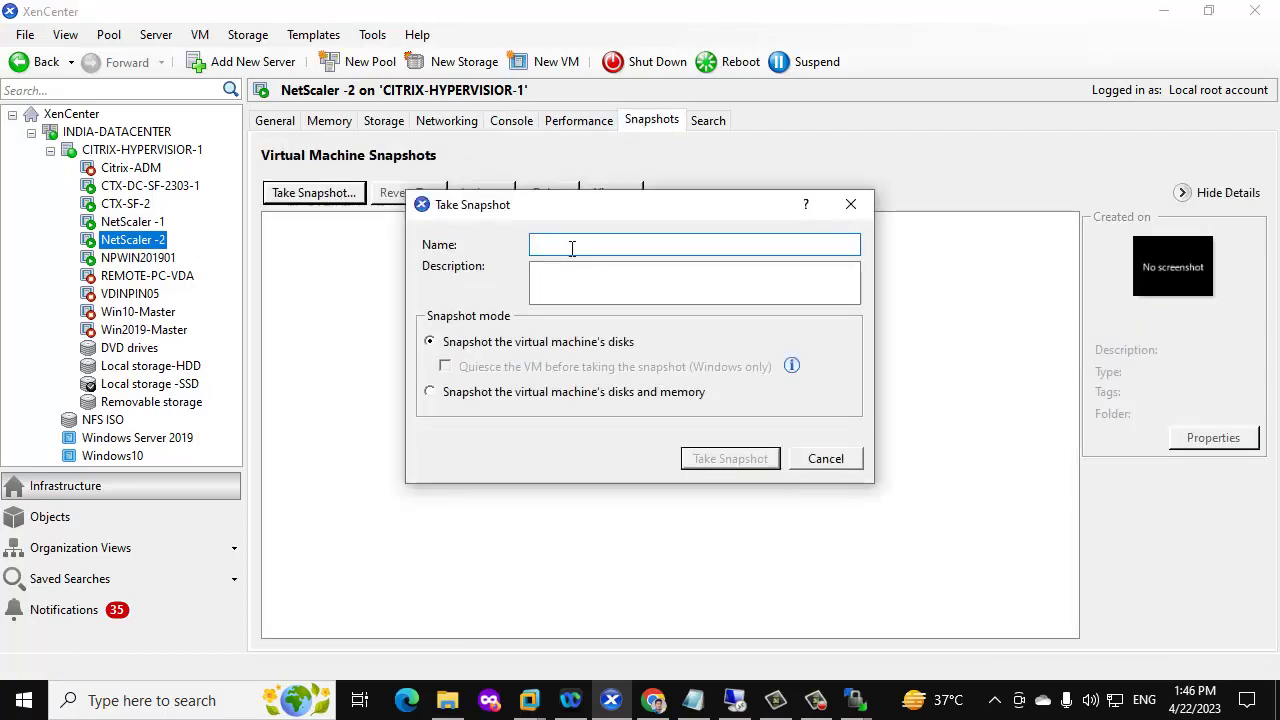
{"action": "type", "text": "before-update"}
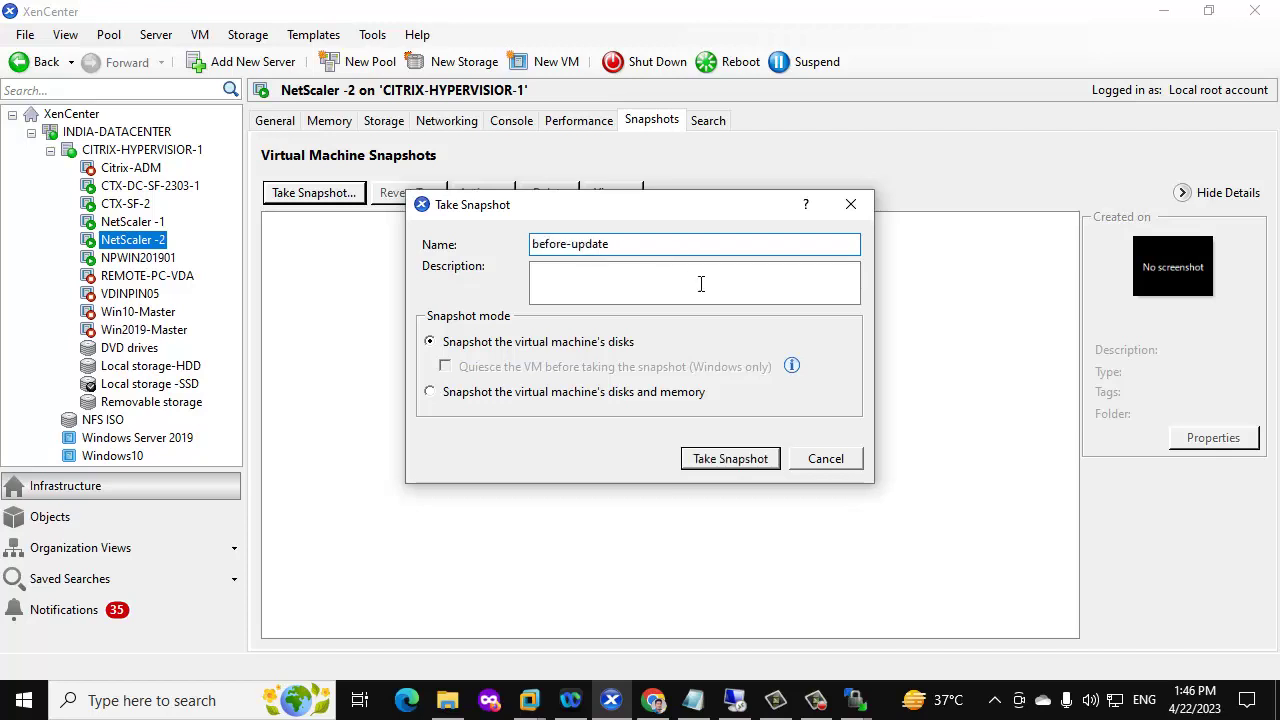
{"action": "left_click", "coordinate": [724, 462]}
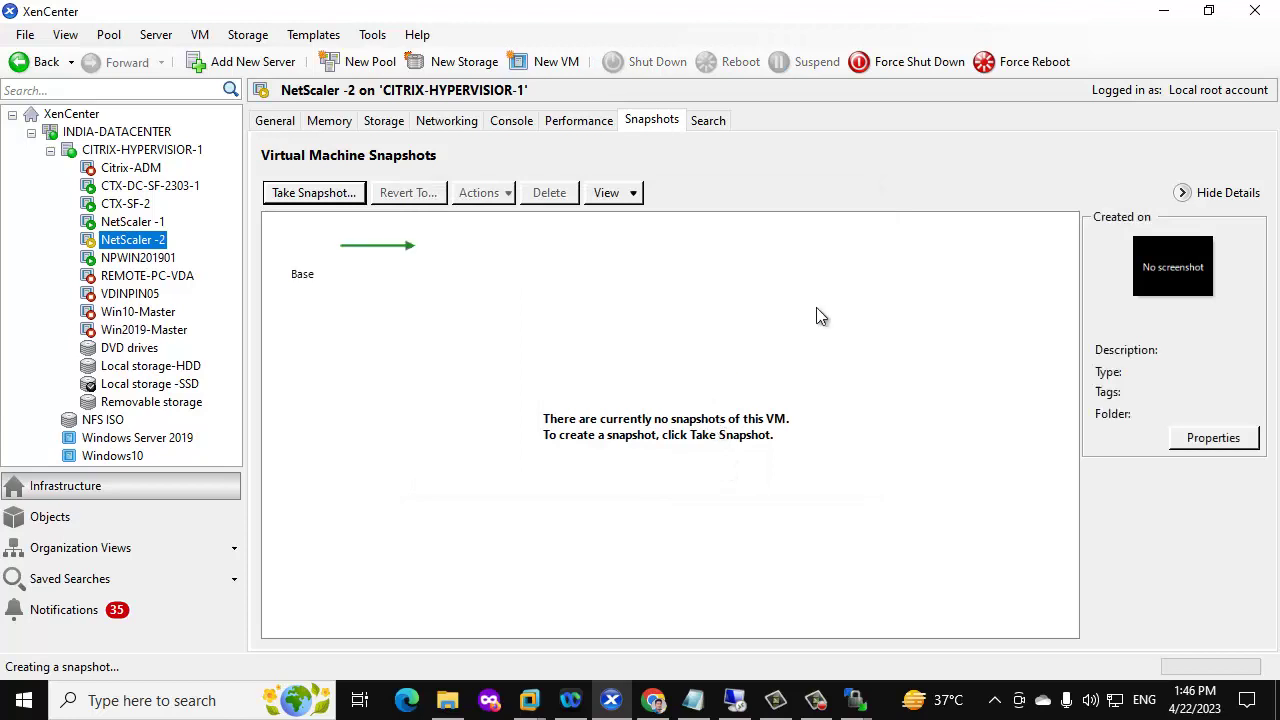
{"action": "left_click", "coordinate": [652, 700]}
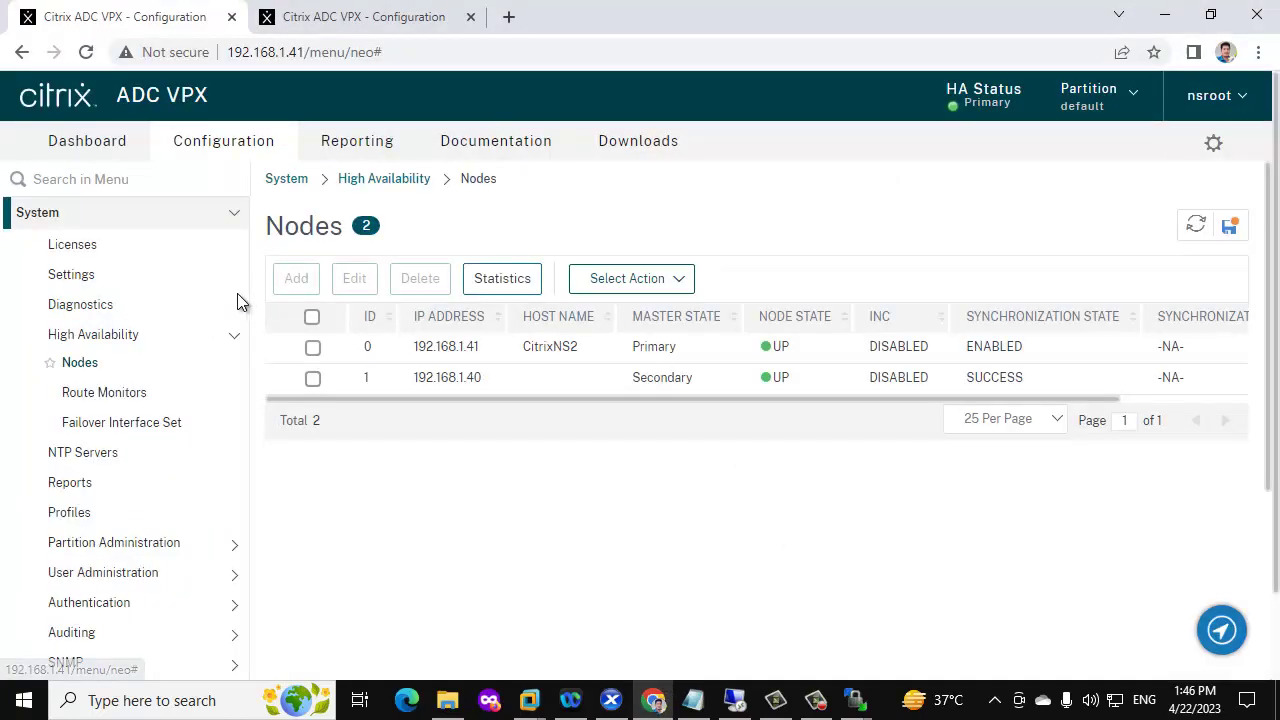
Create a Full-level backup named BEFORE-UPDATE on node 192.168.1.41
{"action": "left_click", "coordinate": [107, 180]}
{"action": "type", "text": "back"}
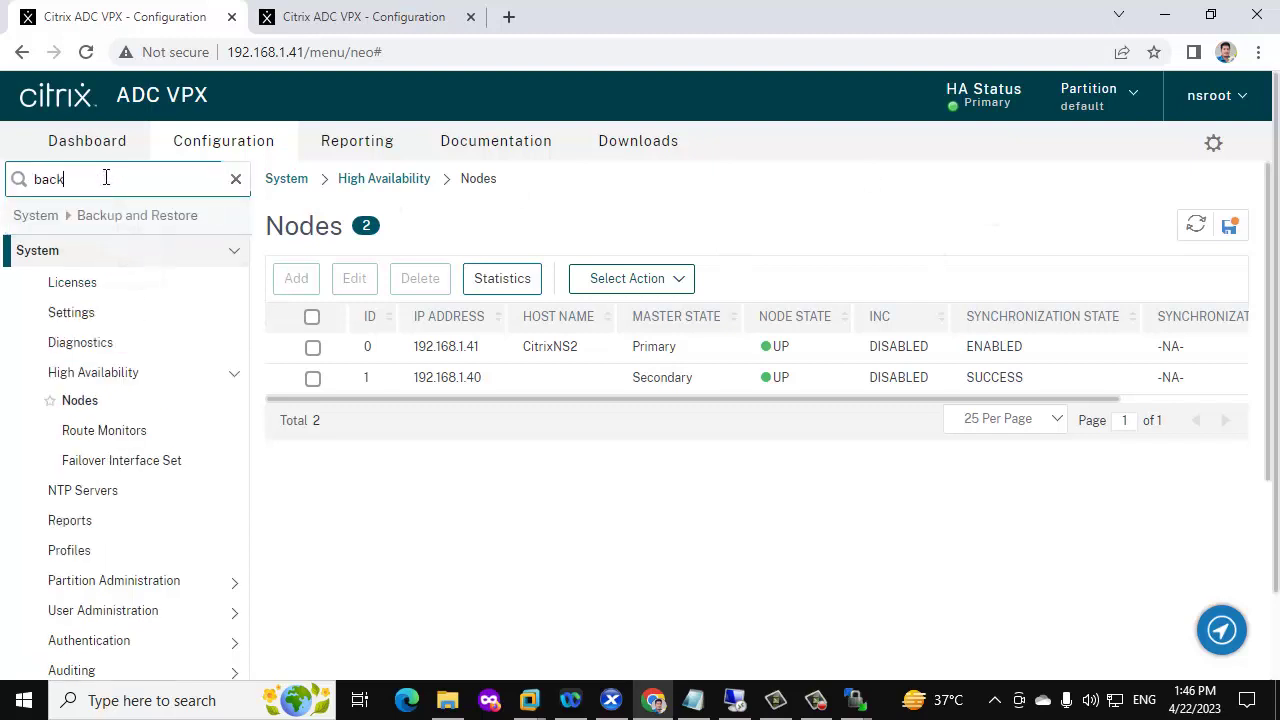
{"action": "left_click", "coordinate": [97, 218]}
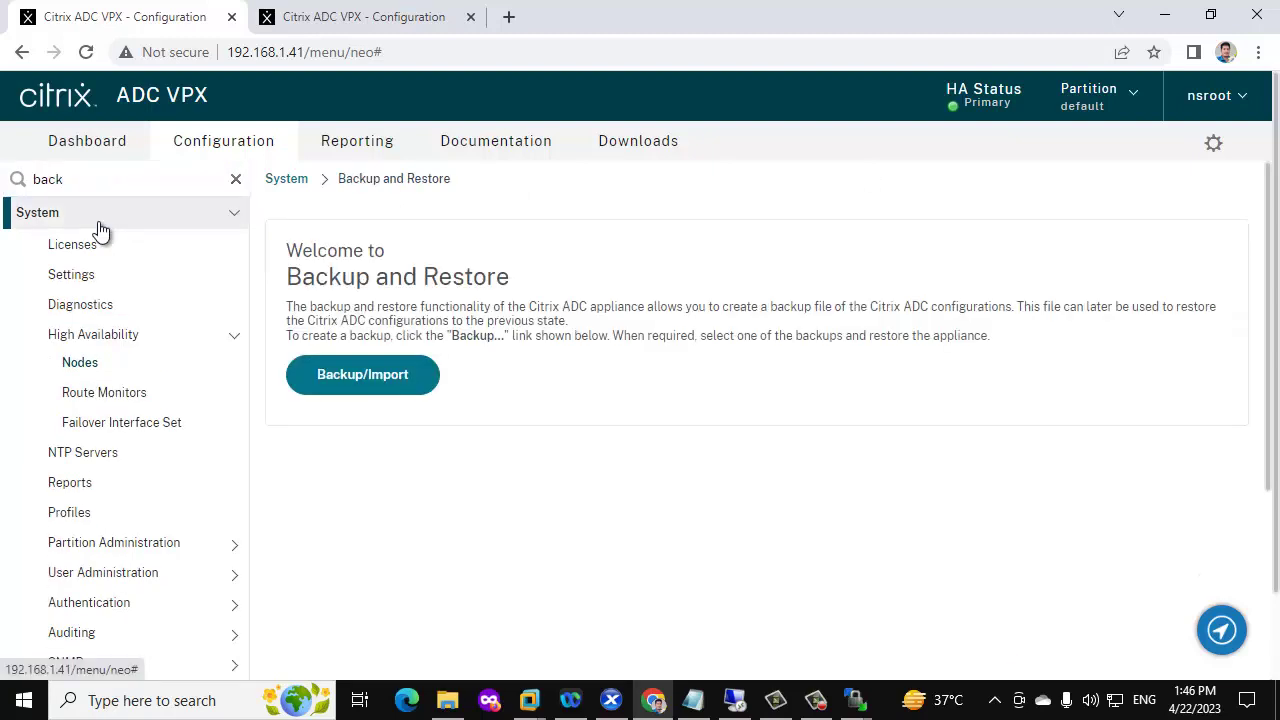
{"action": "left_click", "coordinate": [378, 384]}
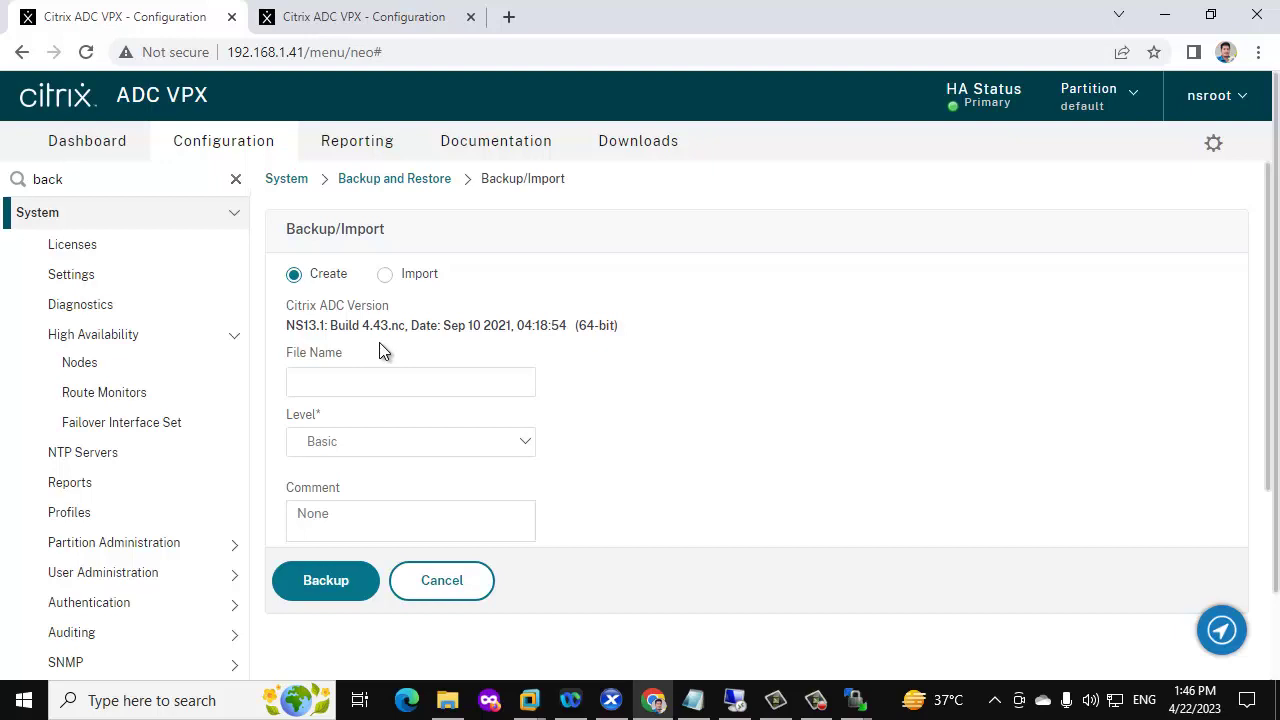
{"action": "left_click", "coordinate": [357, 386]}
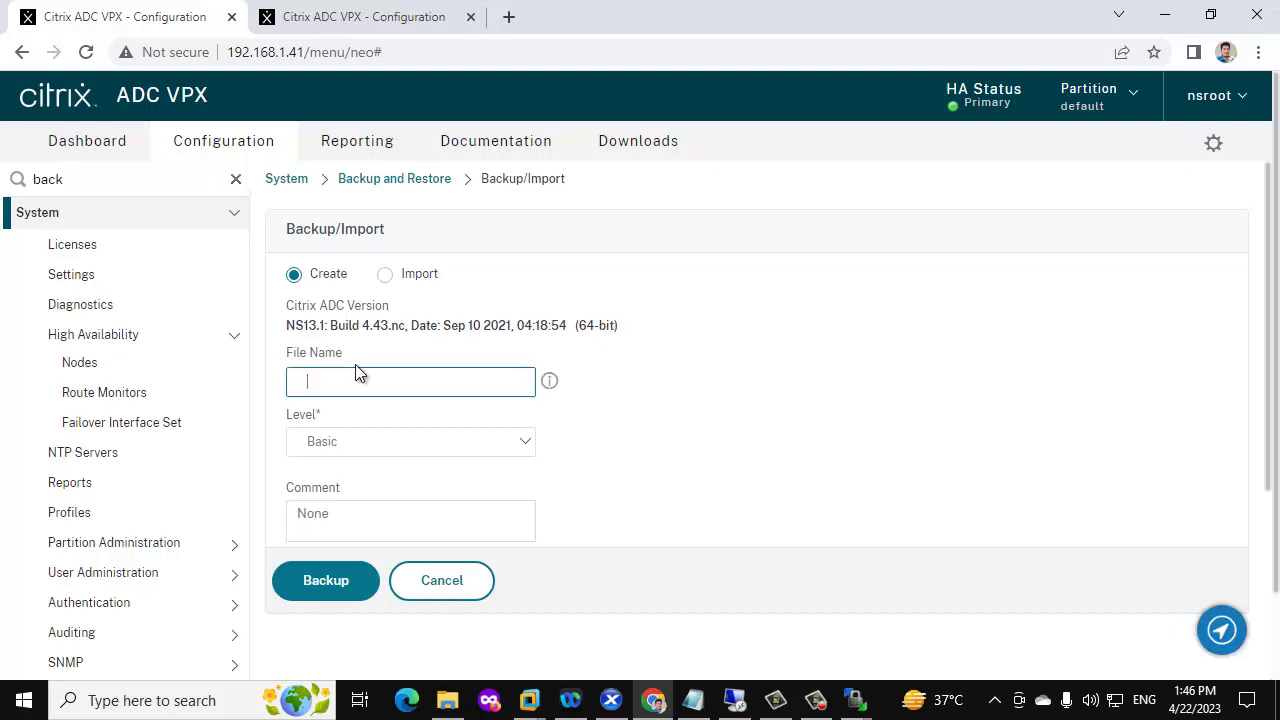
{"action": "type", "text": "BEFORE-UPDATE"}
{"action": "left_click", "coordinate": [355, 442]}
{"action": "left_click", "coordinate": [336, 481]}
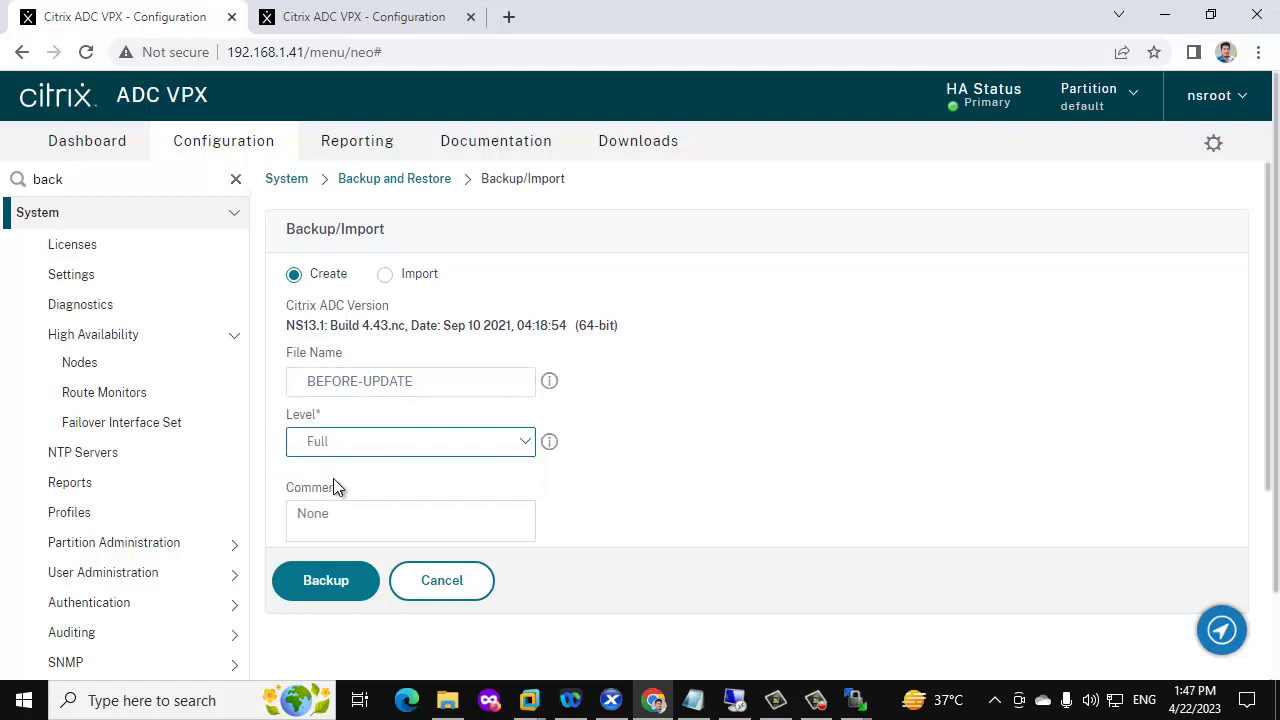
{"action": "left_click", "coordinate": [329, 589]}
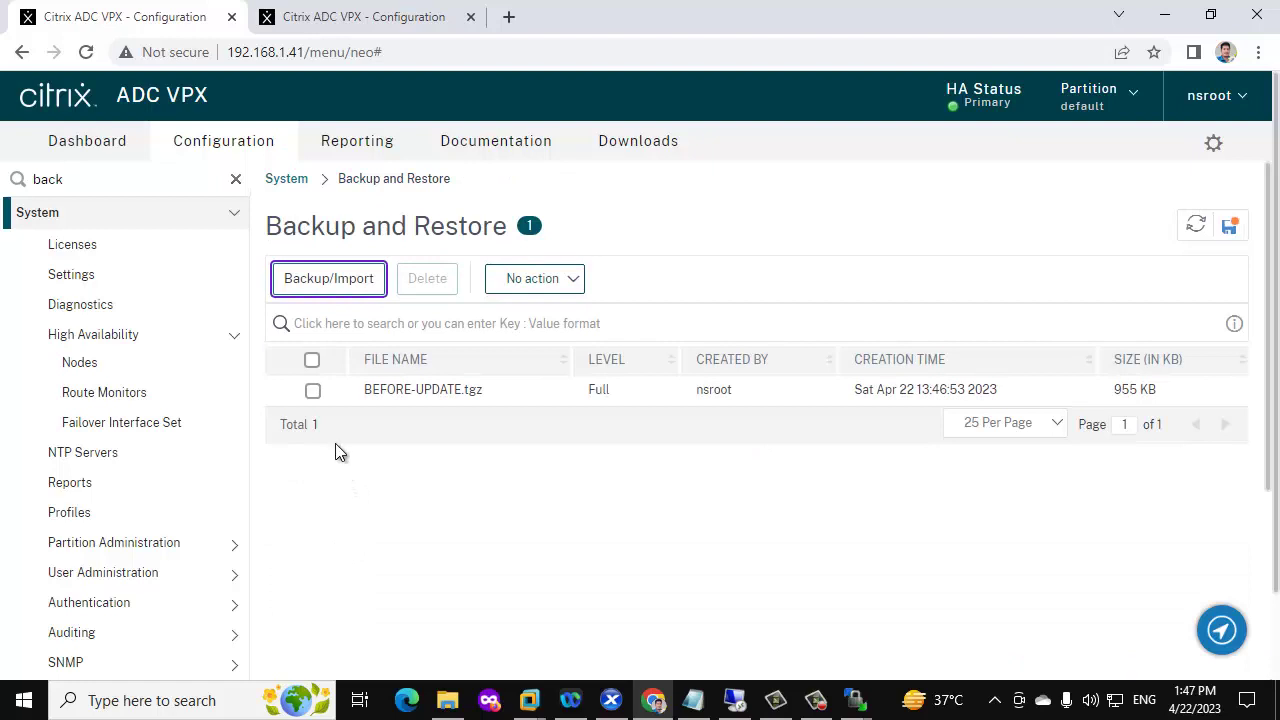
Download BEFORE-UPDATE.tgz to this computer, then switch to the 192.168.1.40 session
{"action": "left_click", "coordinate": [313, 392]}
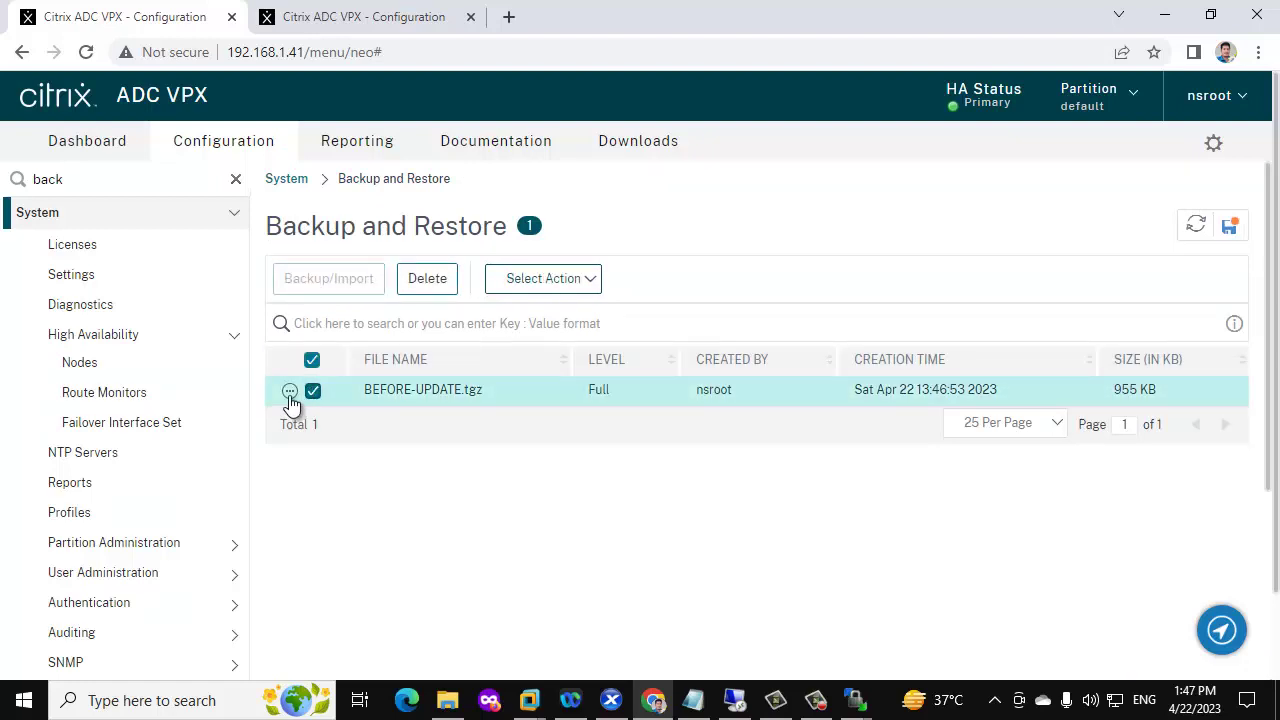
{"action": "left_click", "coordinate": [289, 391]}
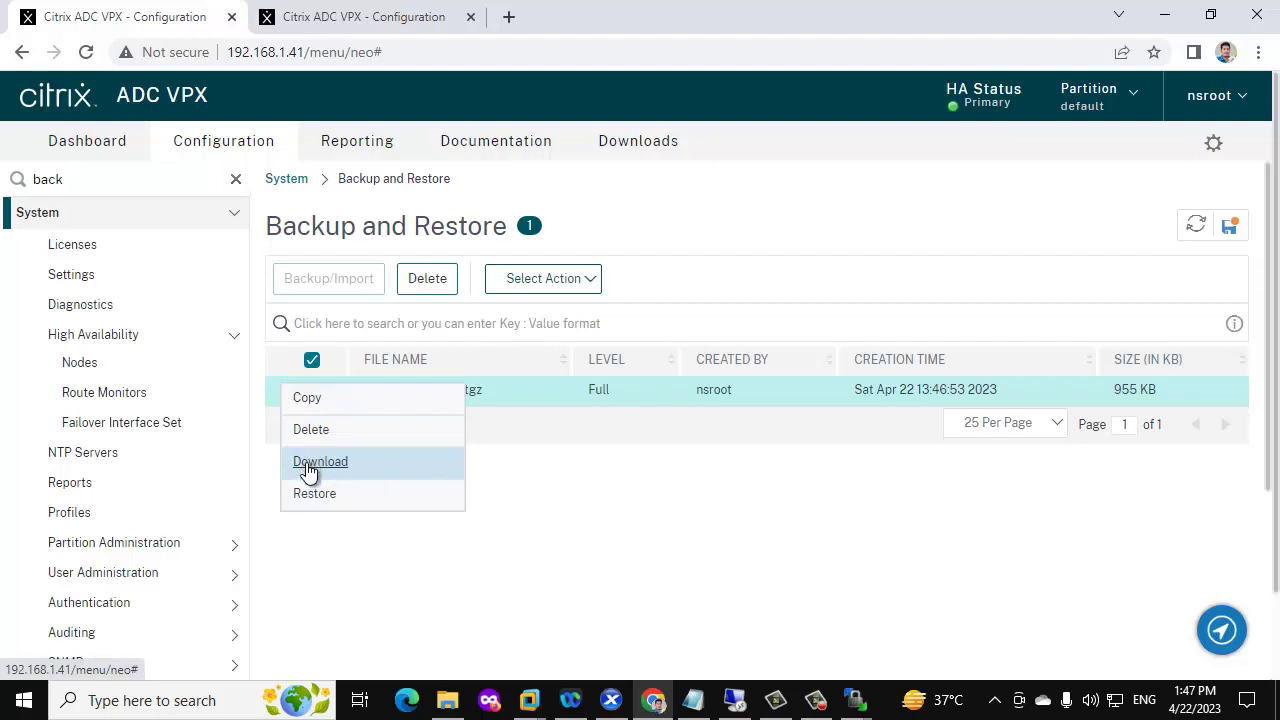
{"action": "left_click", "coordinate": [306, 463]}
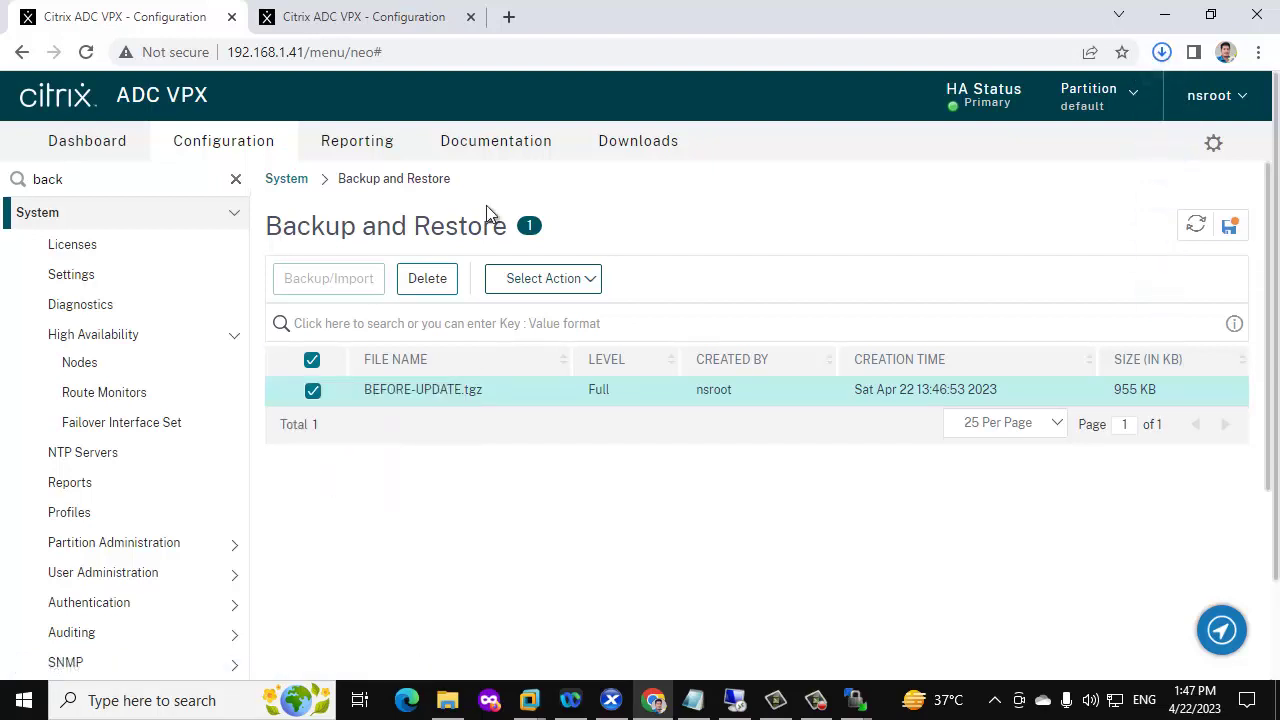
{"action": "left_click", "coordinate": [420, 18]}
Search the menu for 'BACK' and open Backup and Restore on 192.168.1.40
{"action": "left_click", "coordinate": [109, 177]}
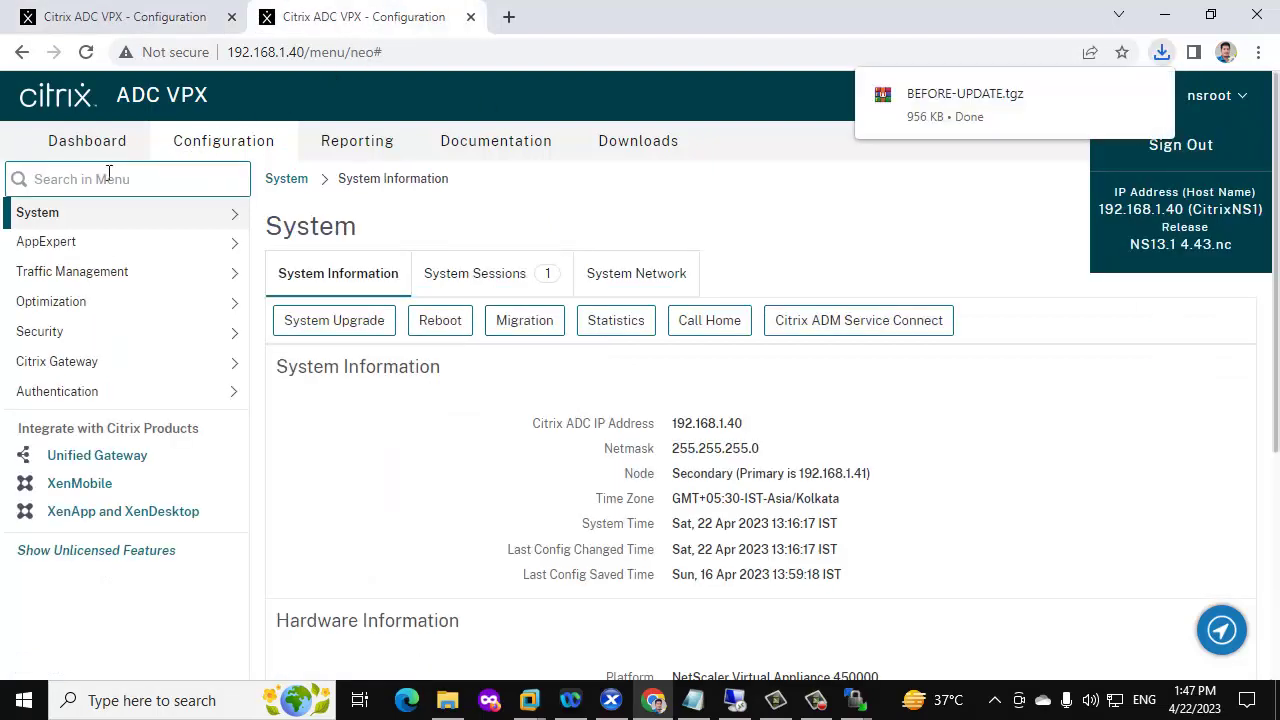
{"action": "type", "text": "BACK"}
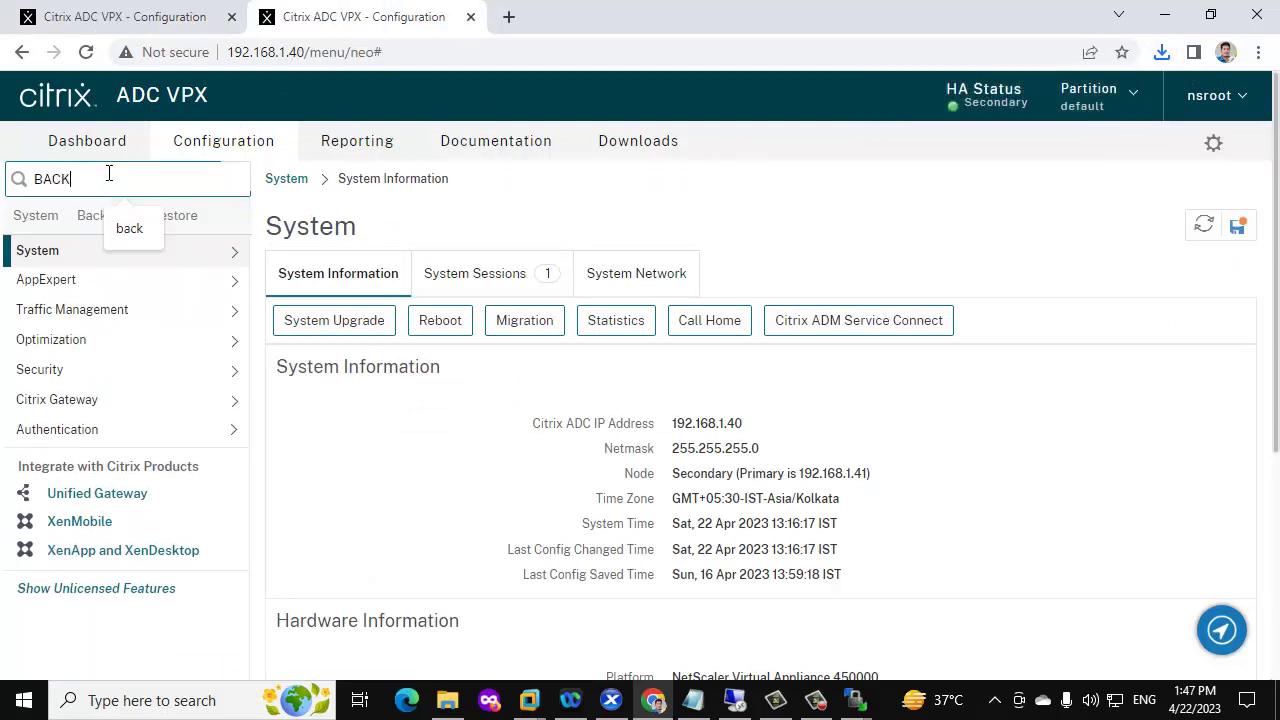
{"action": "left_click", "coordinate": [112, 225]}
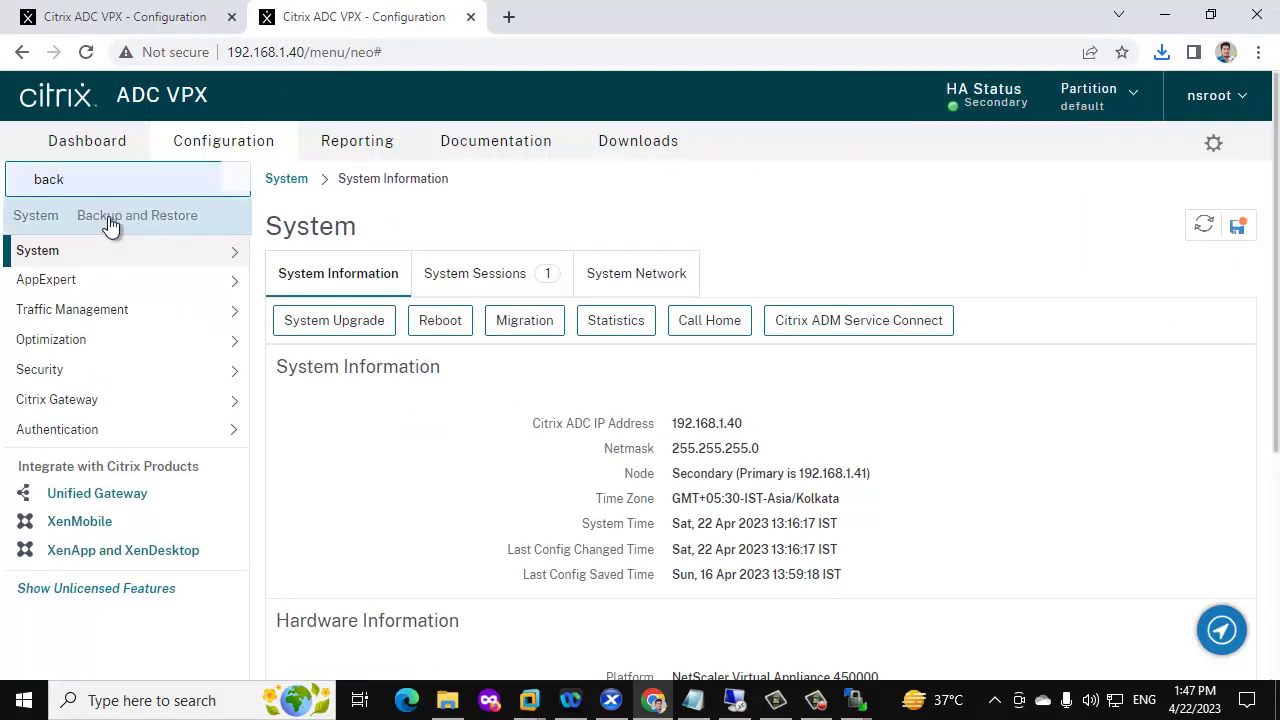
{"action": "left_click", "coordinate": [122, 224]}
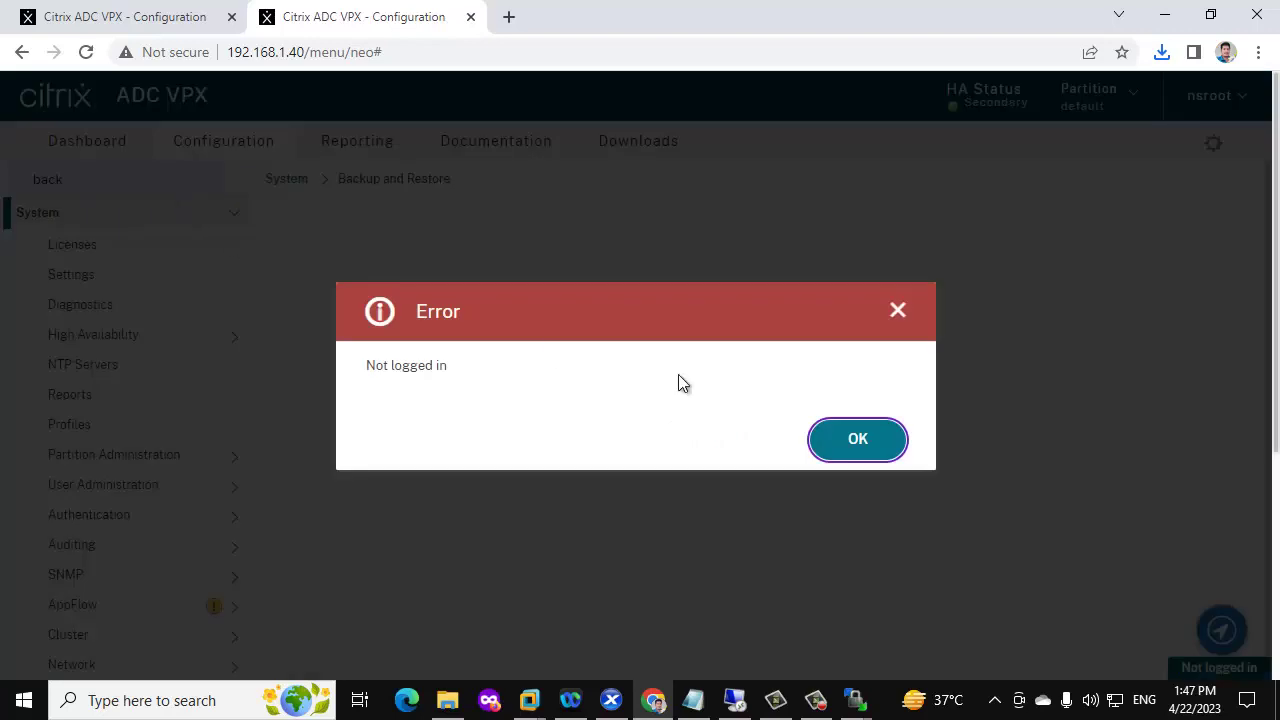
Dismiss the not-logged-in error and log back in to 192.168.1.40 with the saved credentials
{"action": "left_click", "coordinate": [868, 446]}
{"action": "left_click", "coordinate": [649, 331]}
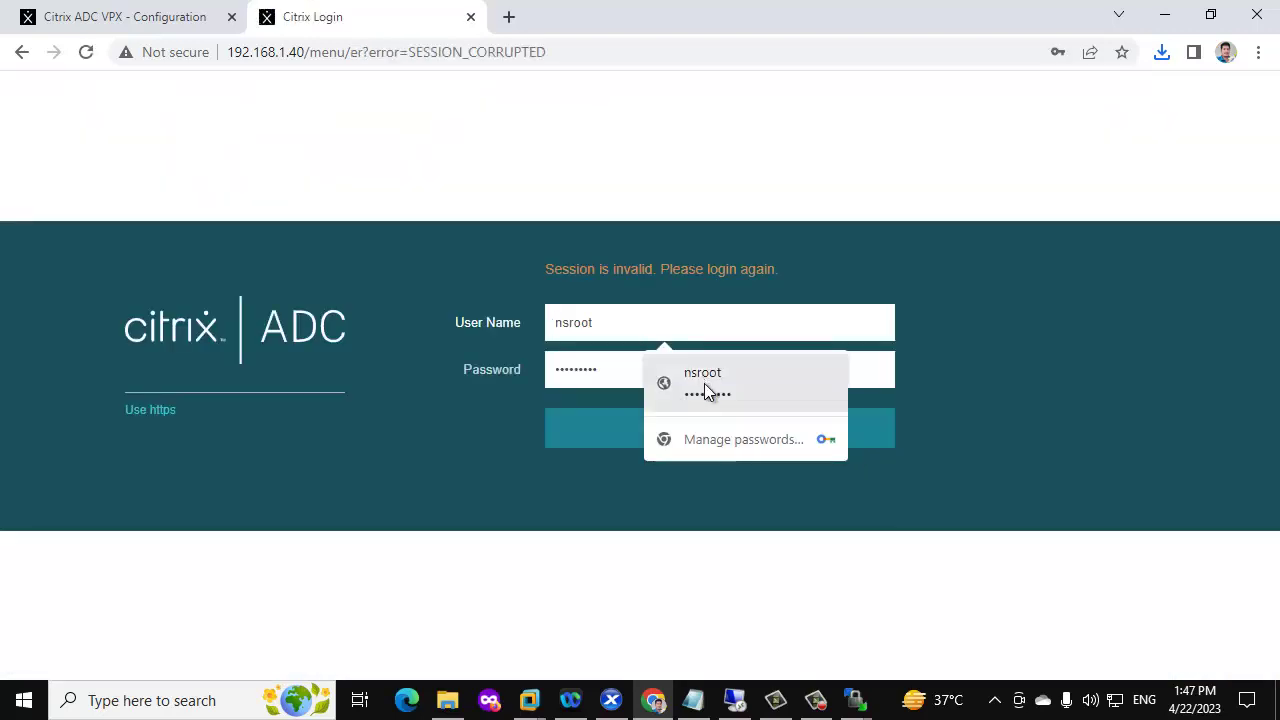
{"action": "left_click", "coordinate": [706, 391]}
{"action": "left_click", "coordinate": [709, 430]}
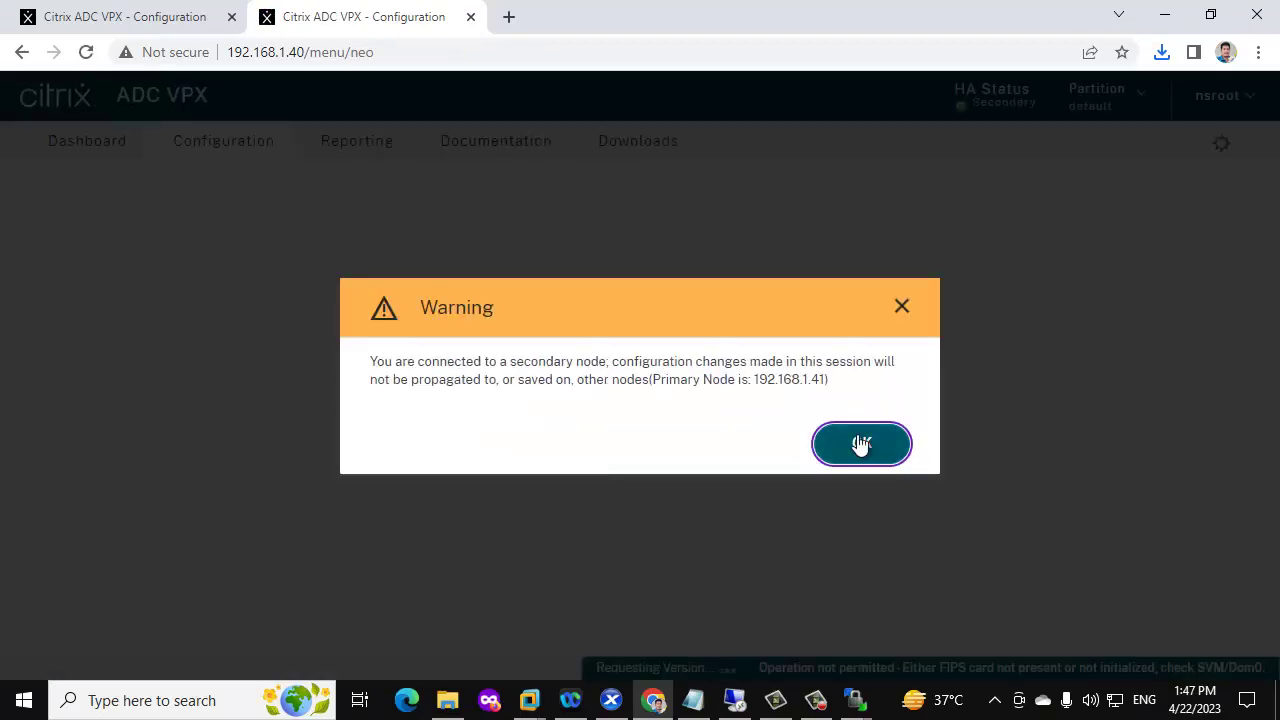
{"action": "left_click", "coordinate": [861, 444]}
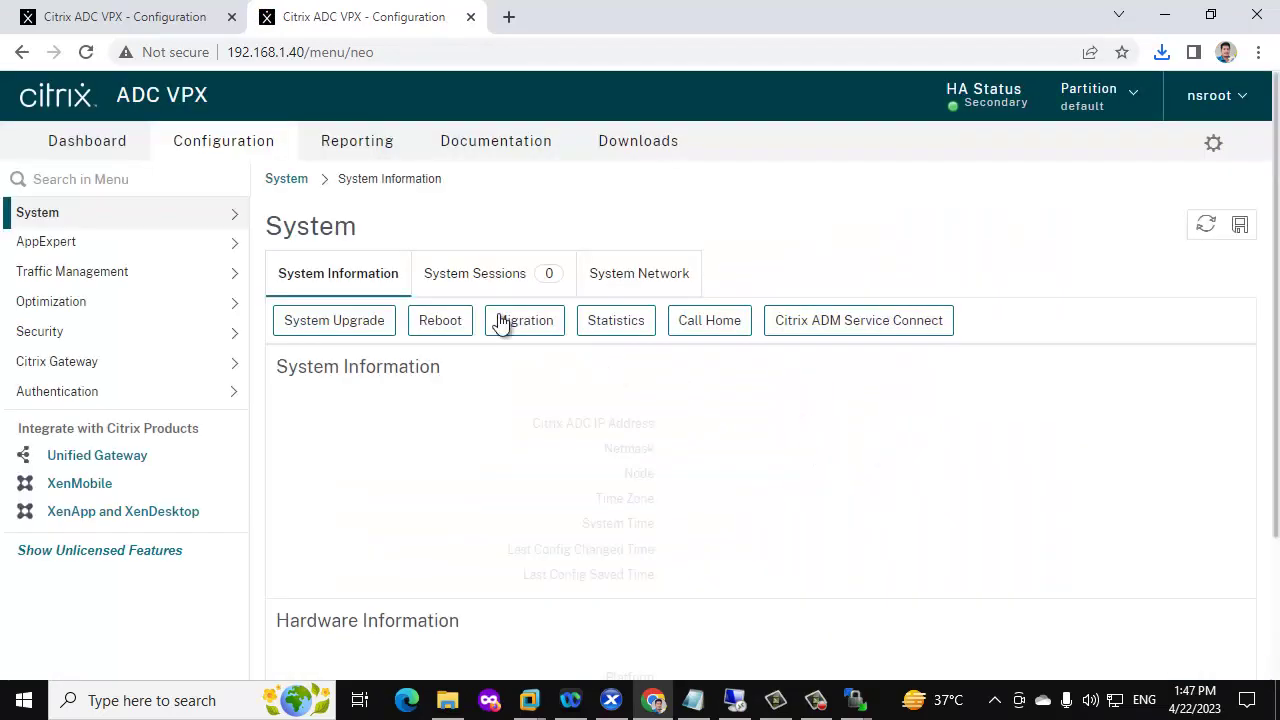
Reopen System > Backup and Restore via the menu search and start a new backup
{"action": "left_click", "coordinate": [125, 176]}
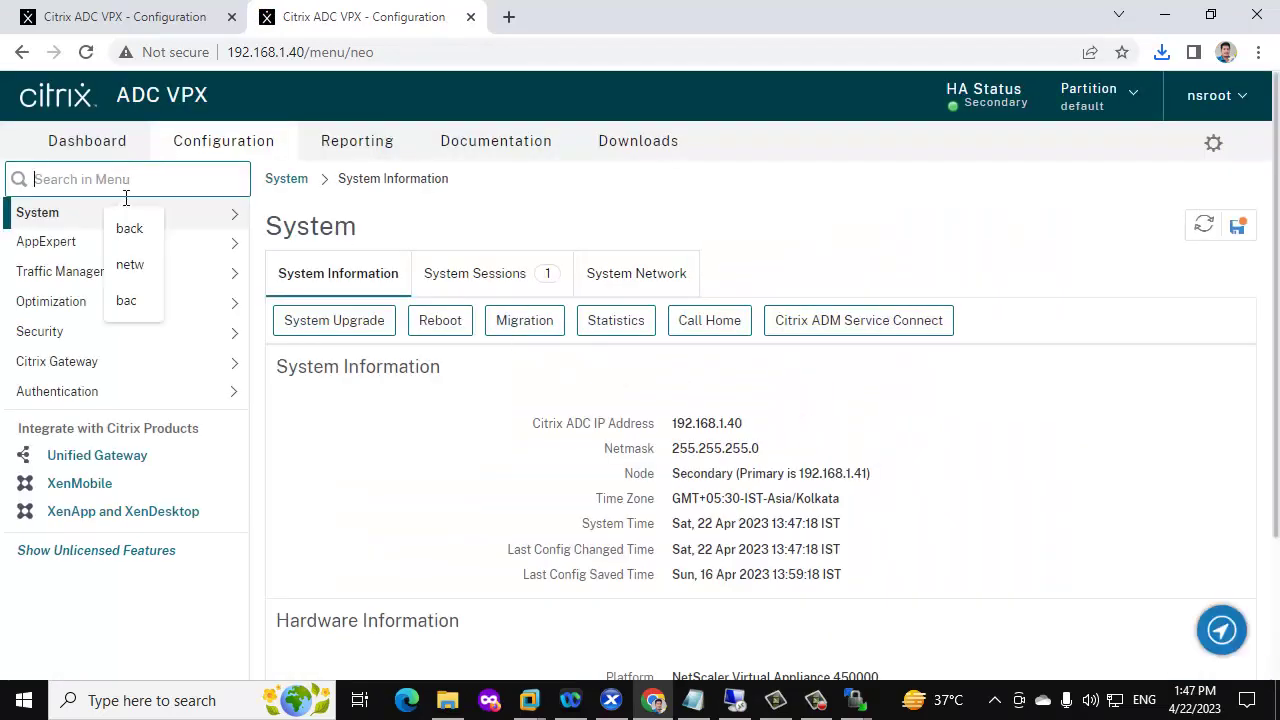
{"action": "key", "text": "Down"}
{"action": "key", "text": "Return"}
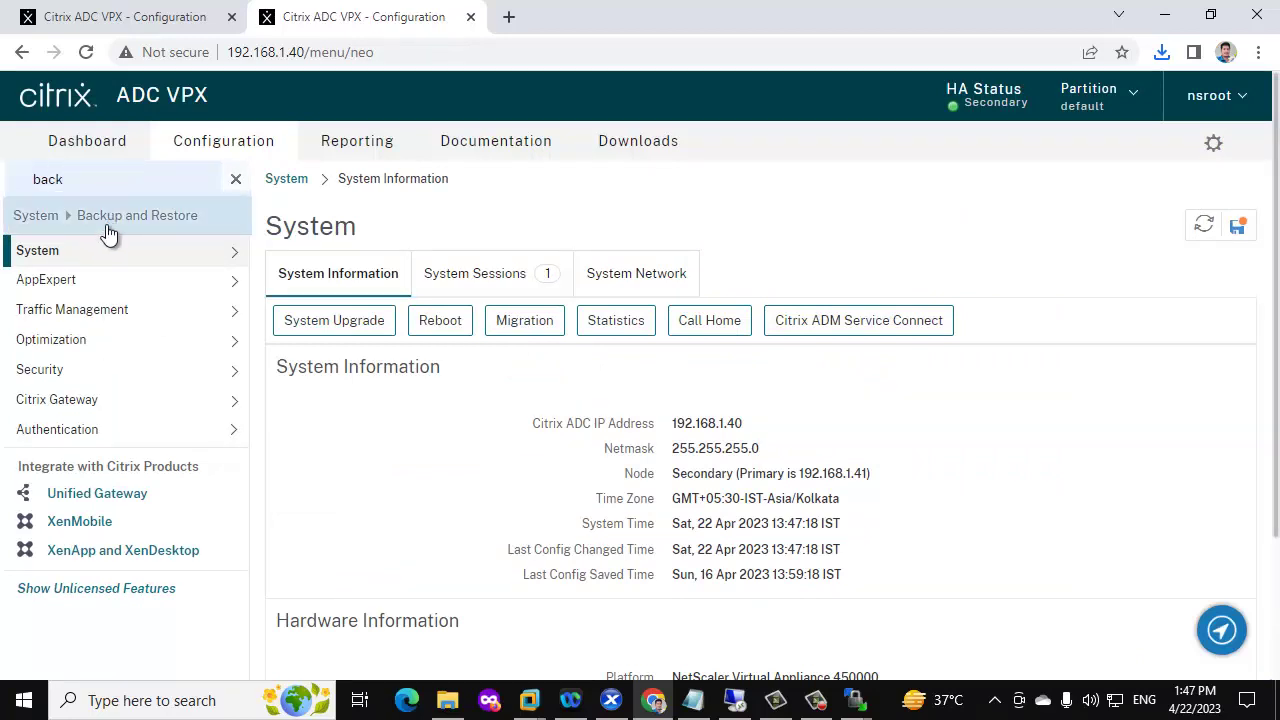
{"action": "left_click", "coordinate": [108, 233]}
{"action": "left_click", "coordinate": [97, 178]}
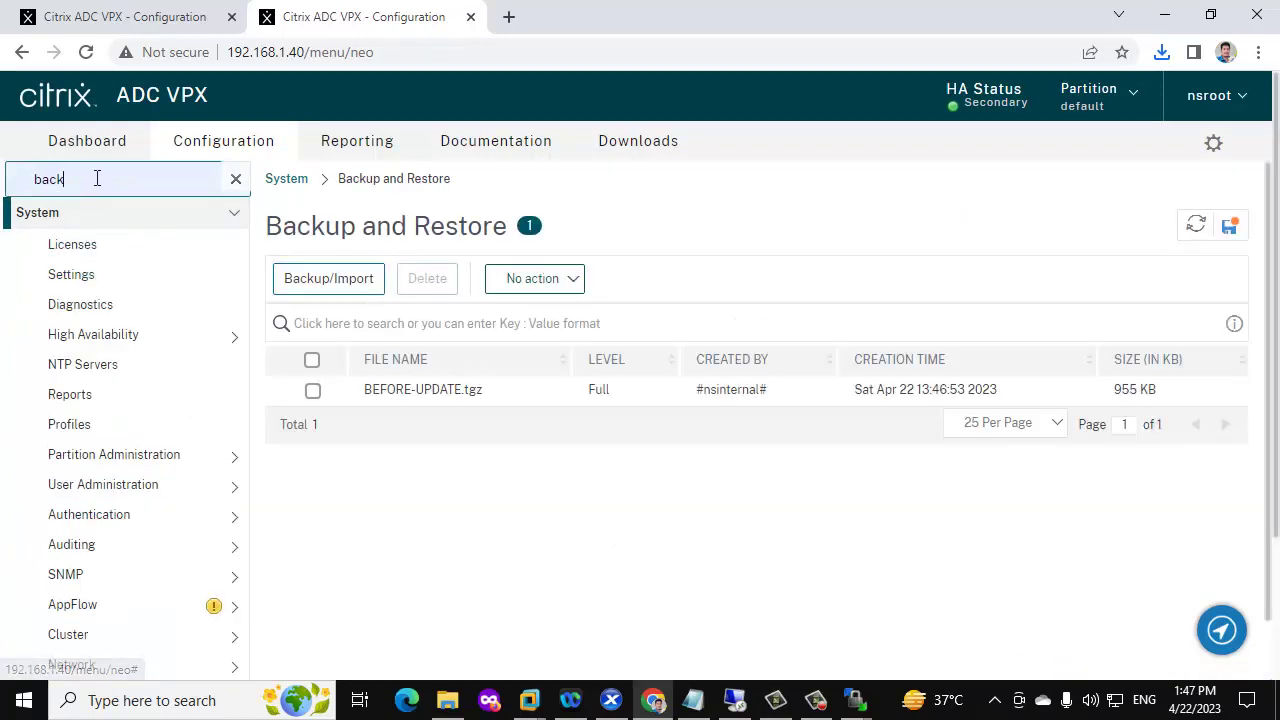
{"action": "type", "text": "UP"}
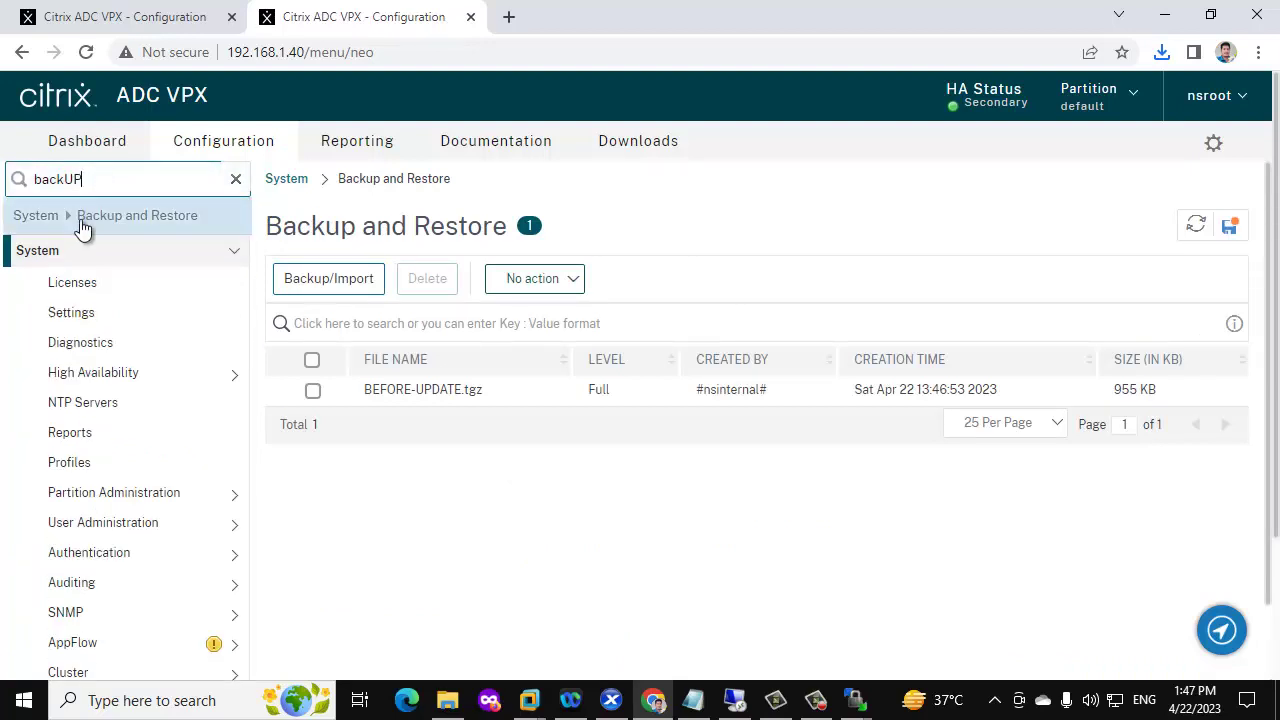
{"action": "left_click", "coordinate": [82, 223]}
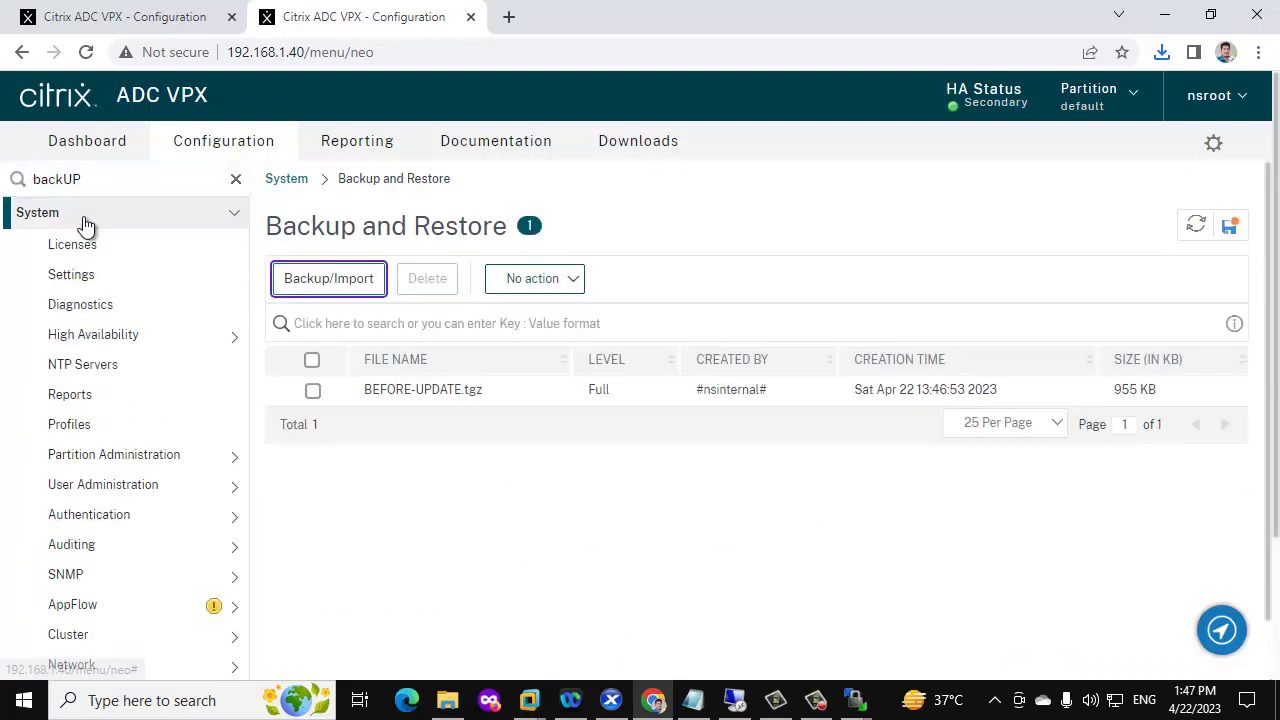
{"action": "left_click", "coordinate": [345, 282]}
Create a Full backup named BEFORE-UPDATE and download BEFORE-UPDATE.tgz to the local computer
{"action": "left_click", "coordinate": [354, 380]}
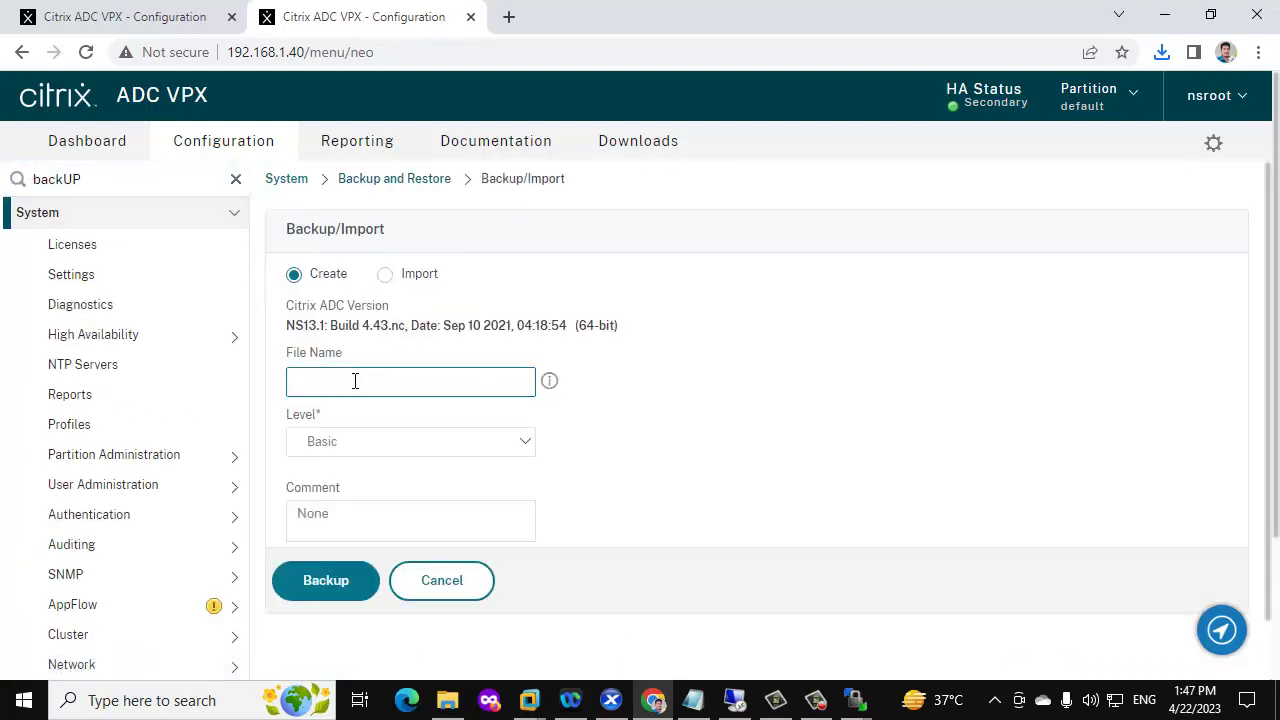
{"action": "type", "text": "BEFORE-UPDATE"}
{"action": "left_click", "coordinate": [347, 452]}
{"action": "left_click", "coordinate": [335, 474]}
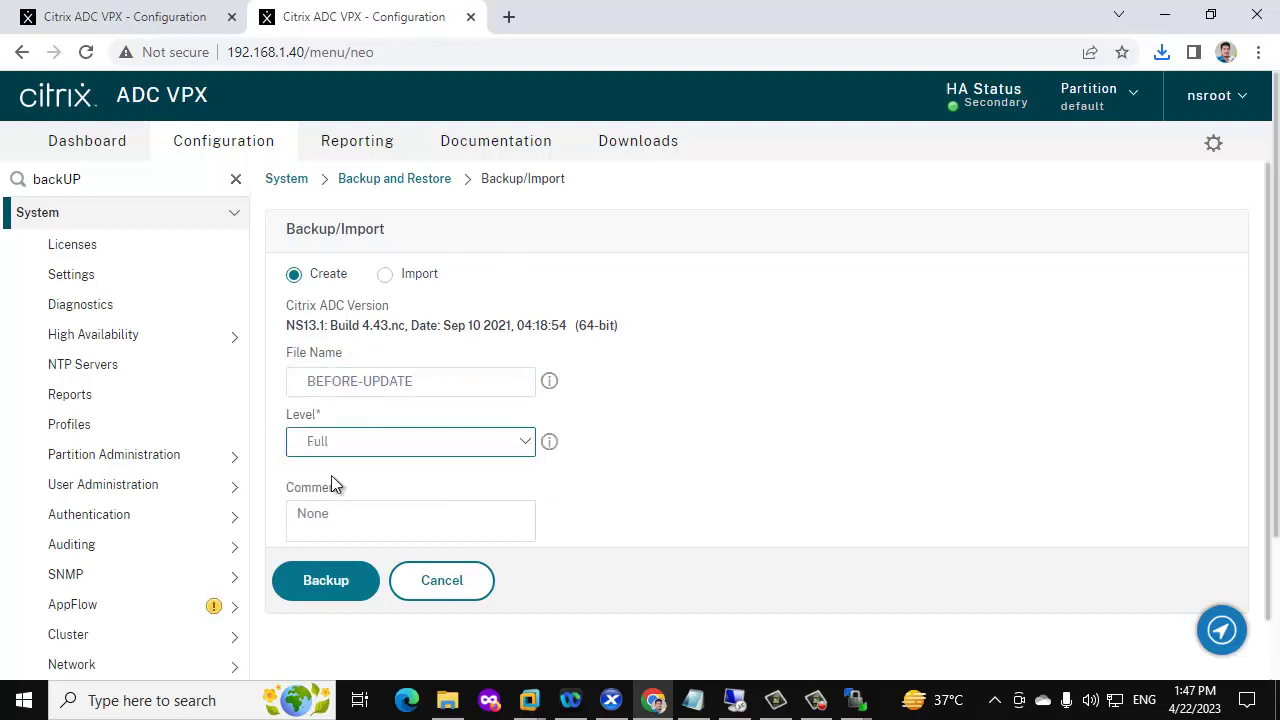
{"action": "left_click", "coordinate": [335, 592]}
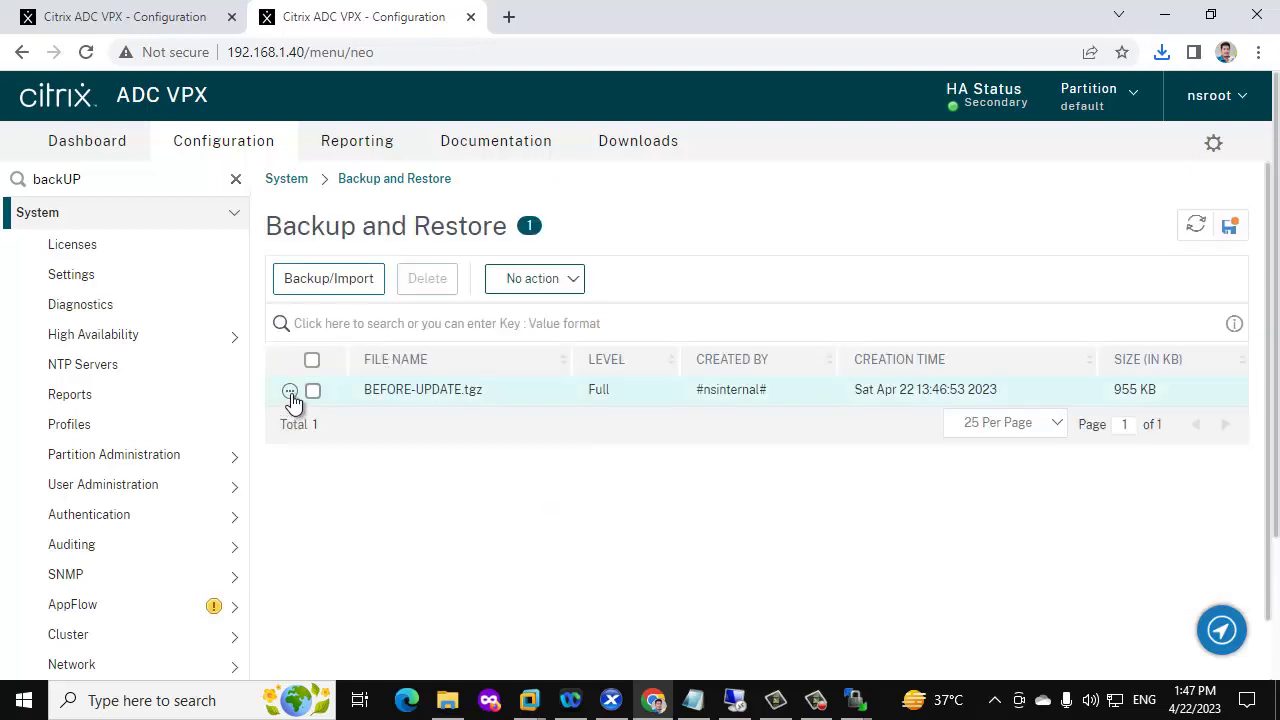
{"action": "left_click", "coordinate": [289, 392]}
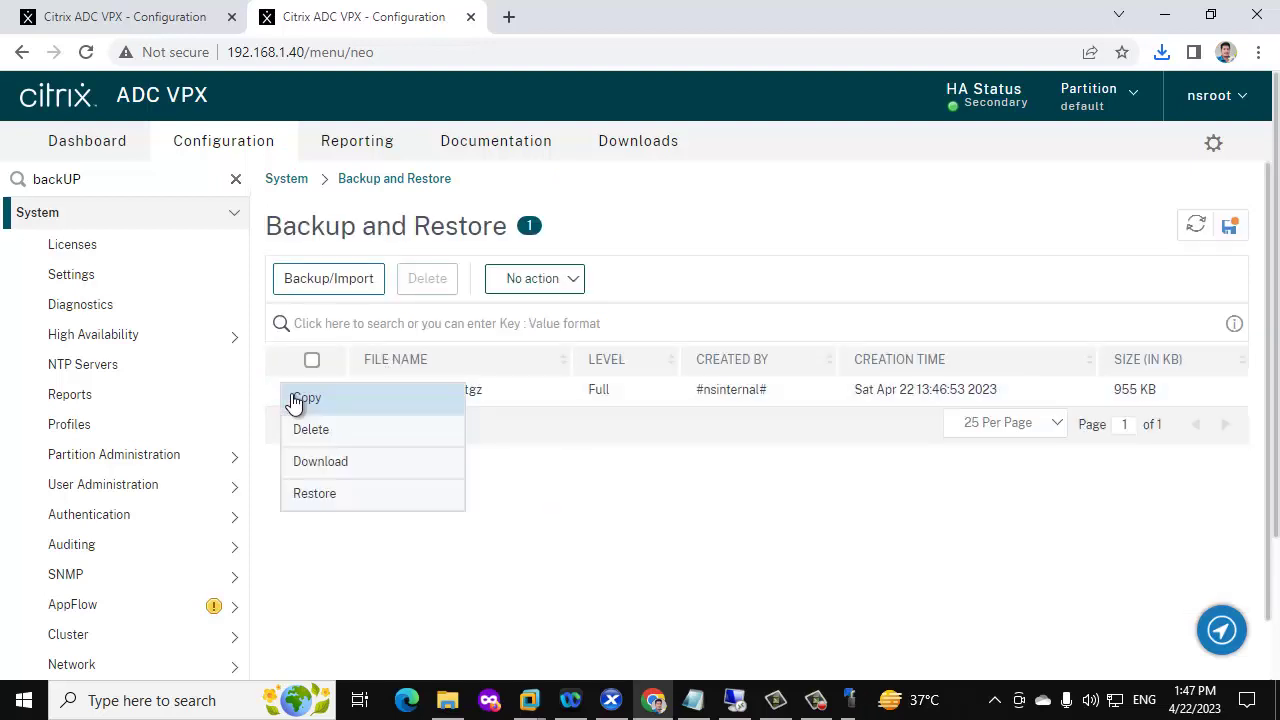
{"action": "left_click", "coordinate": [321, 464]}
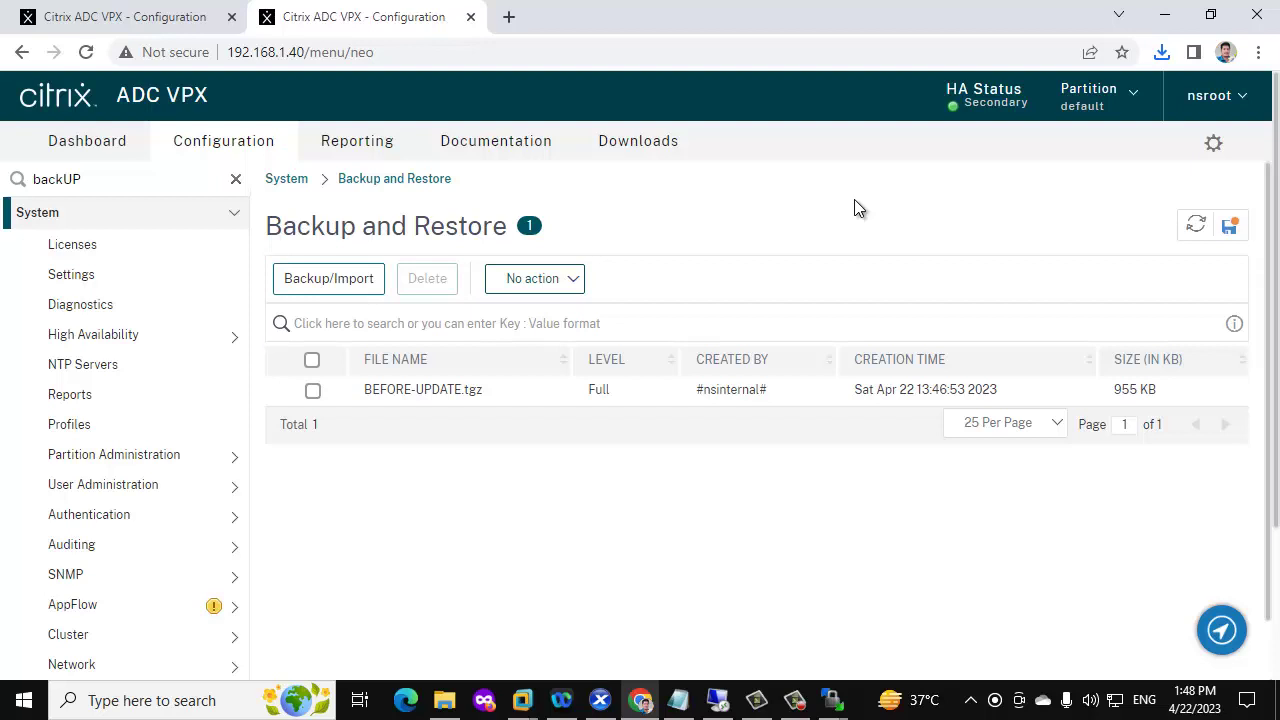
Go to System > High Availability > Nodes and select node 192.168.1.40
{"action": "left_click", "coordinate": [184, 217]}
{"action": "left_click", "coordinate": [181, 220]}
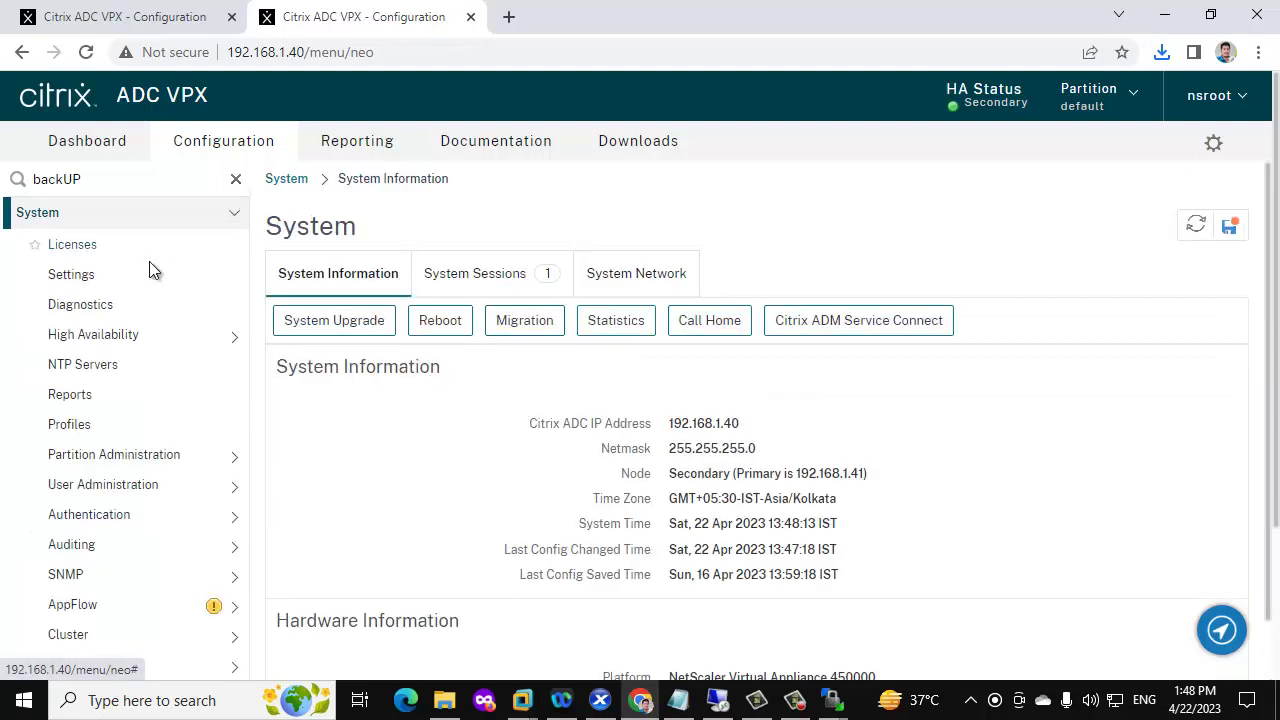
{"action": "left_click", "coordinate": [143, 343]}
{"action": "left_click", "coordinate": [86, 365]}
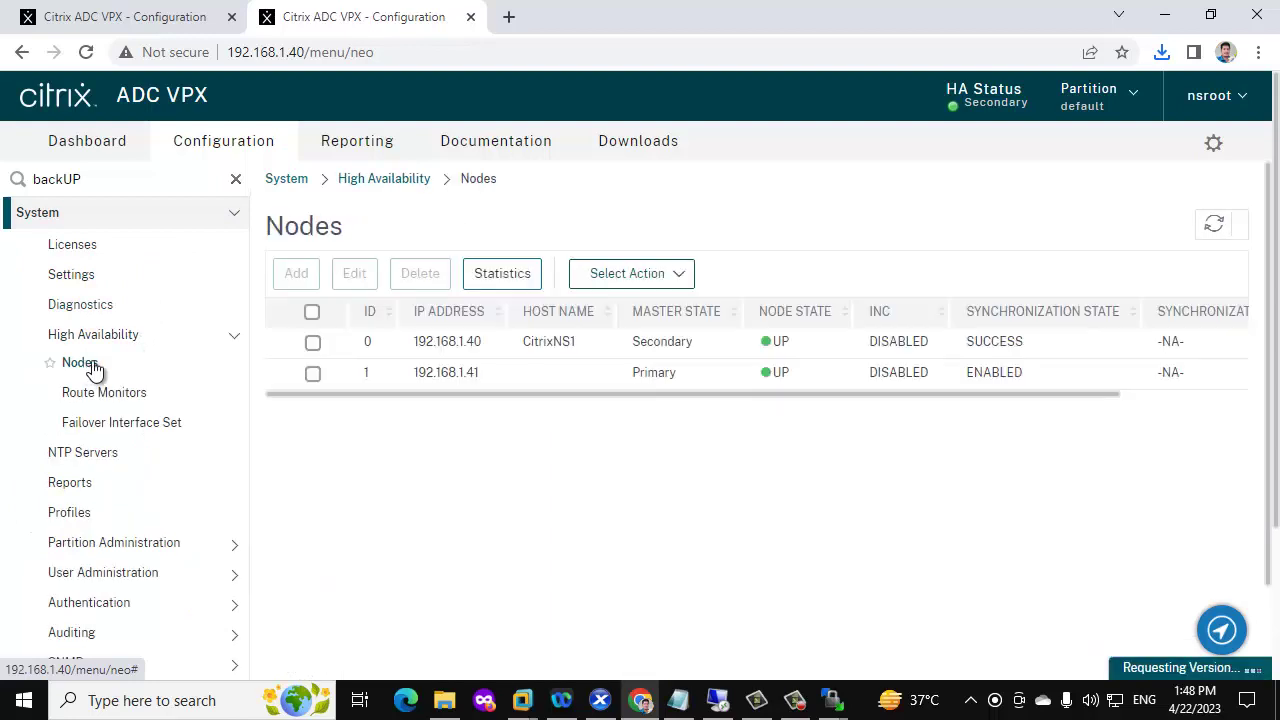
{"action": "left_click", "coordinate": [313, 348]}
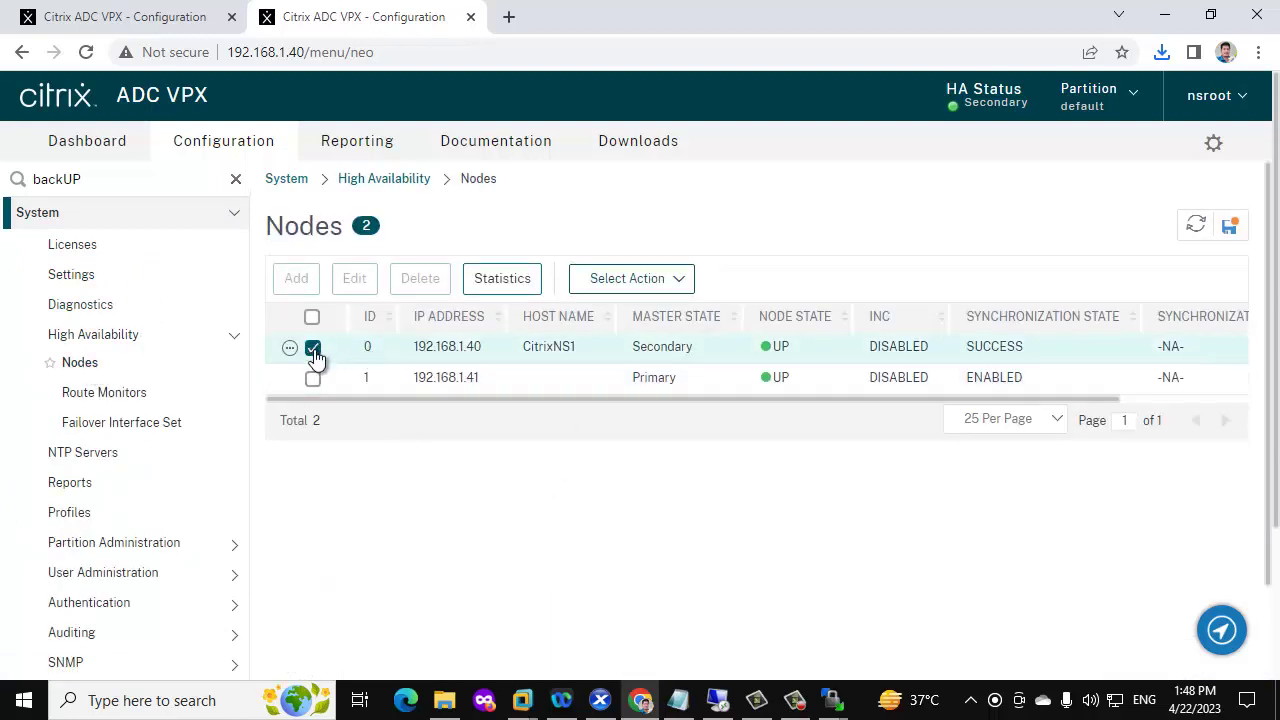
{"action": "left_click", "coordinate": [651, 285]}
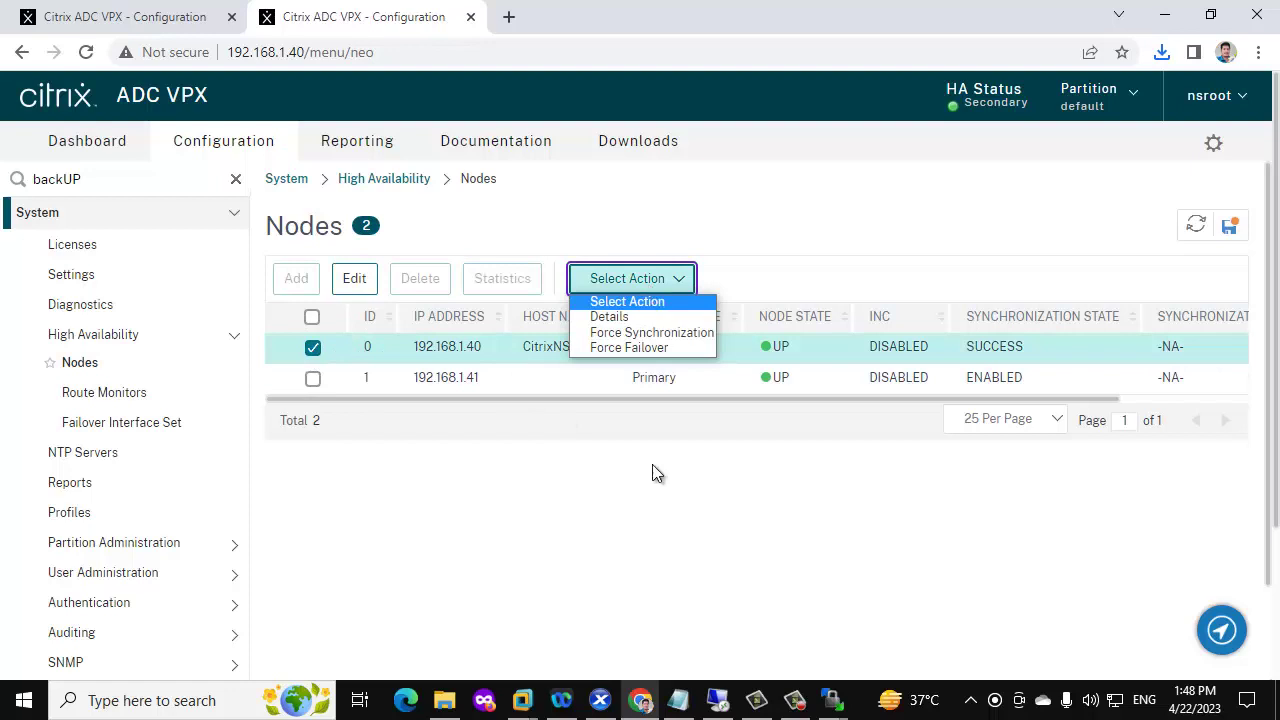
{"action": "key", "text": "Down"}
{"action": "key", "text": "Down"}
{"action": "left_click", "coordinate": [613, 549]}
Disable synchronization and propagation on 192.168.1.40 and set its HA status to STAY SECONDARY
{"action": "left_click", "coordinate": [354, 280]}
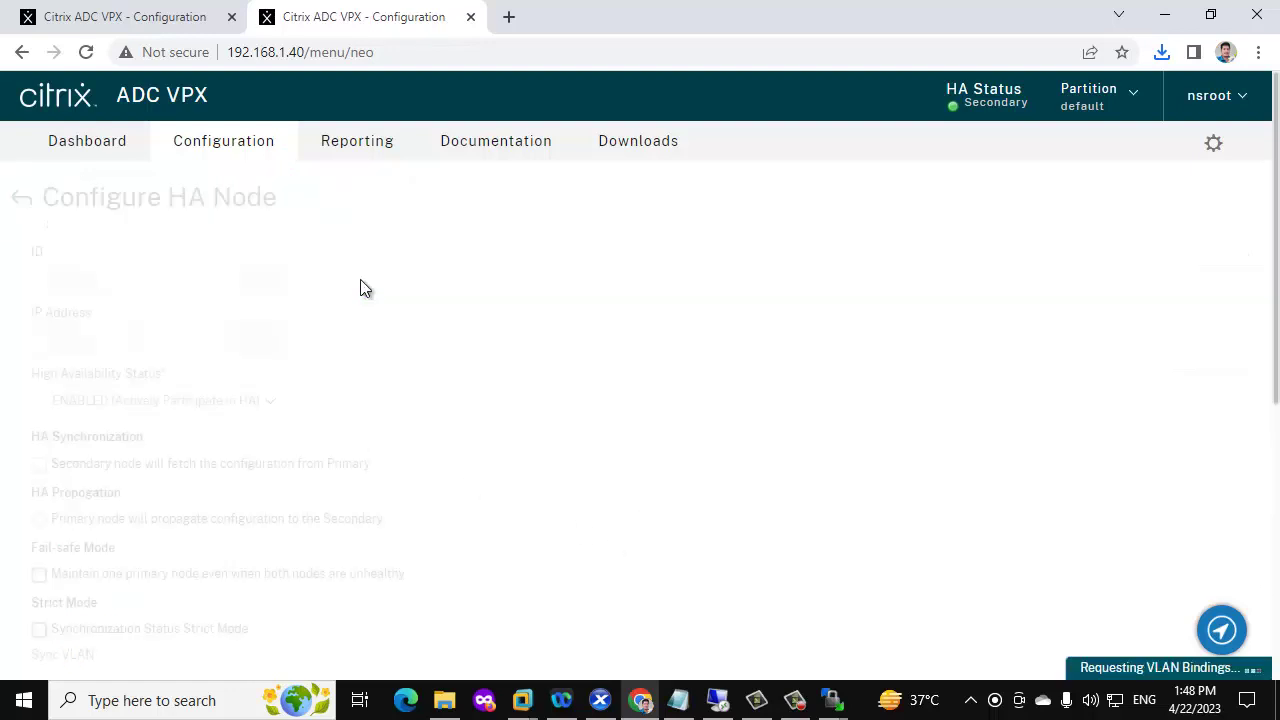
{"action": "scroll", "coordinate": [100, 380], "scroll_direction": "down", "scroll_amount": 2}
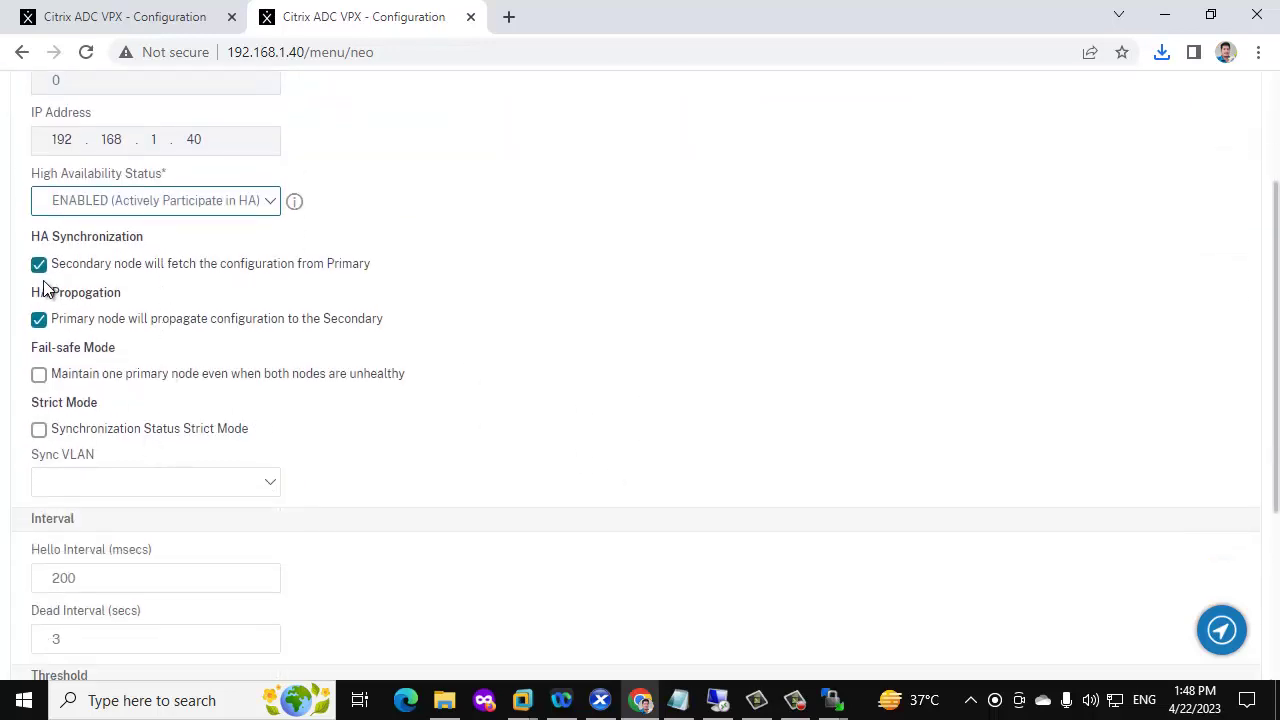
{"action": "left_click", "coordinate": [39, 268]}
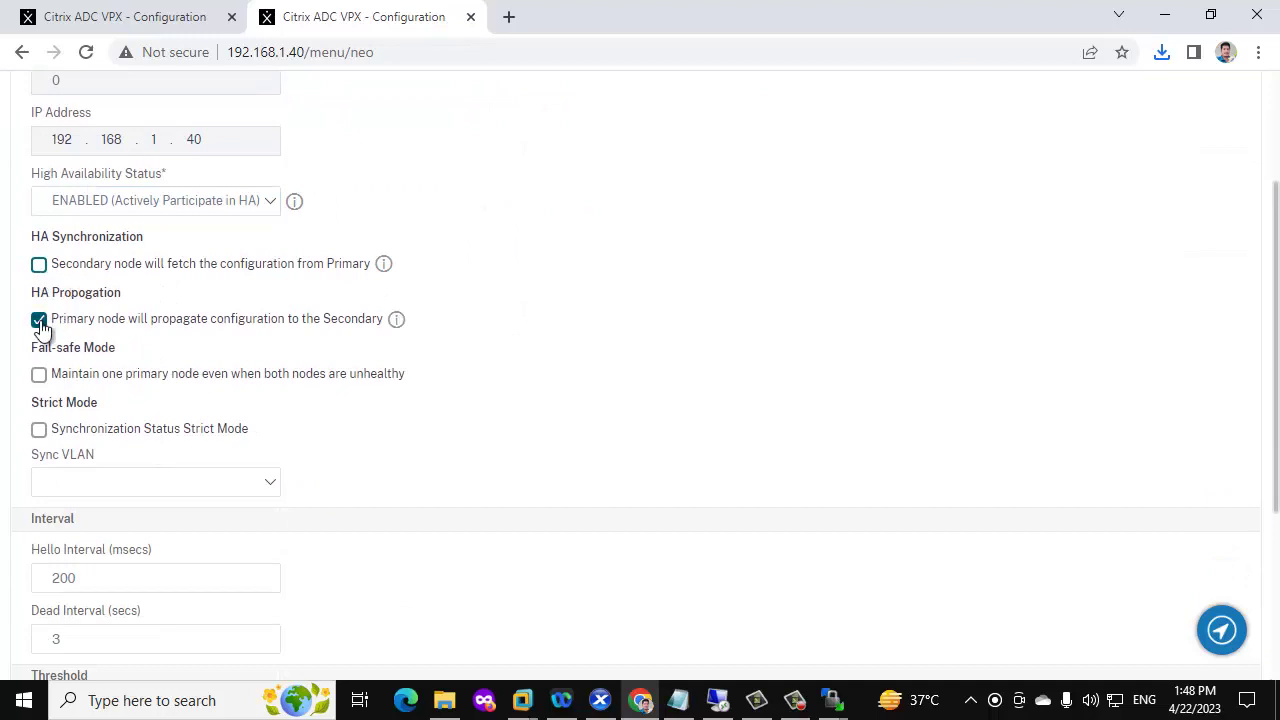
{"action": "left_click", "coordinate": [39, 320]}
{"action": "scroll", "coordinate": [180, 355], "scroll_direction": "up", "scroll_amount": 2}
{"action": "left_click", "coordinate": [251, 308]}
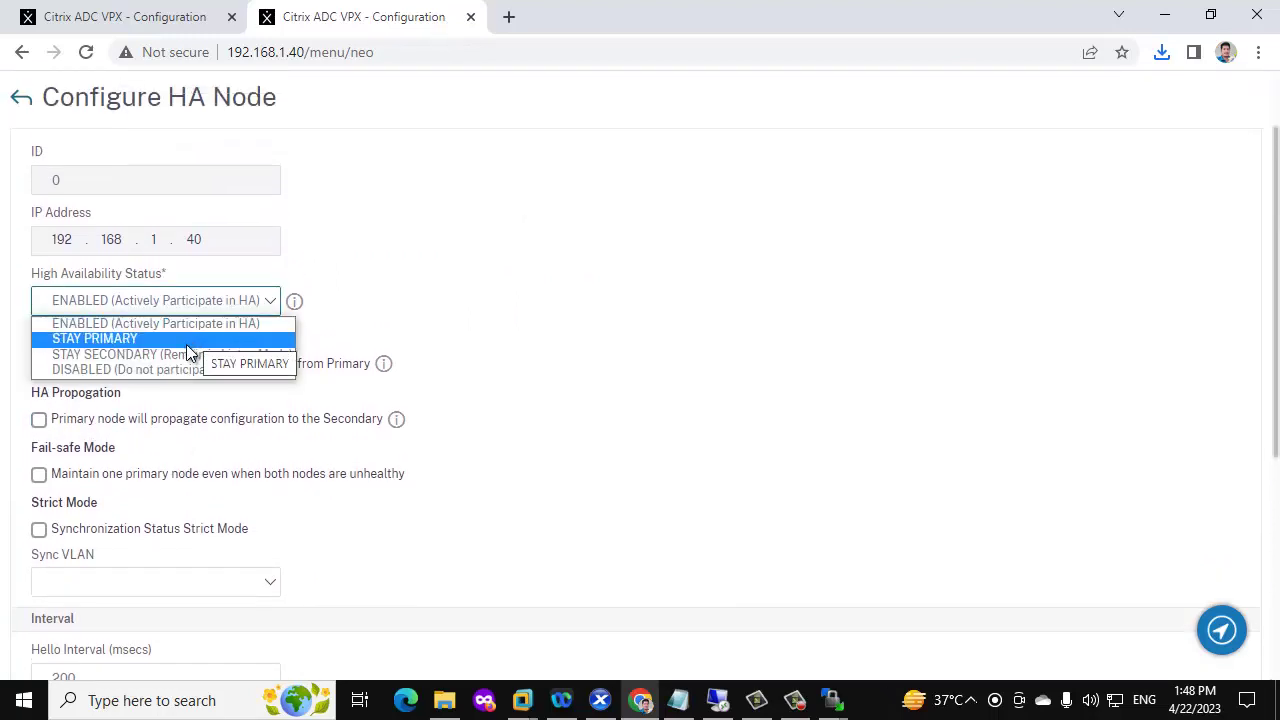
{"action": "left_click", "coordinate": [176, 357]}
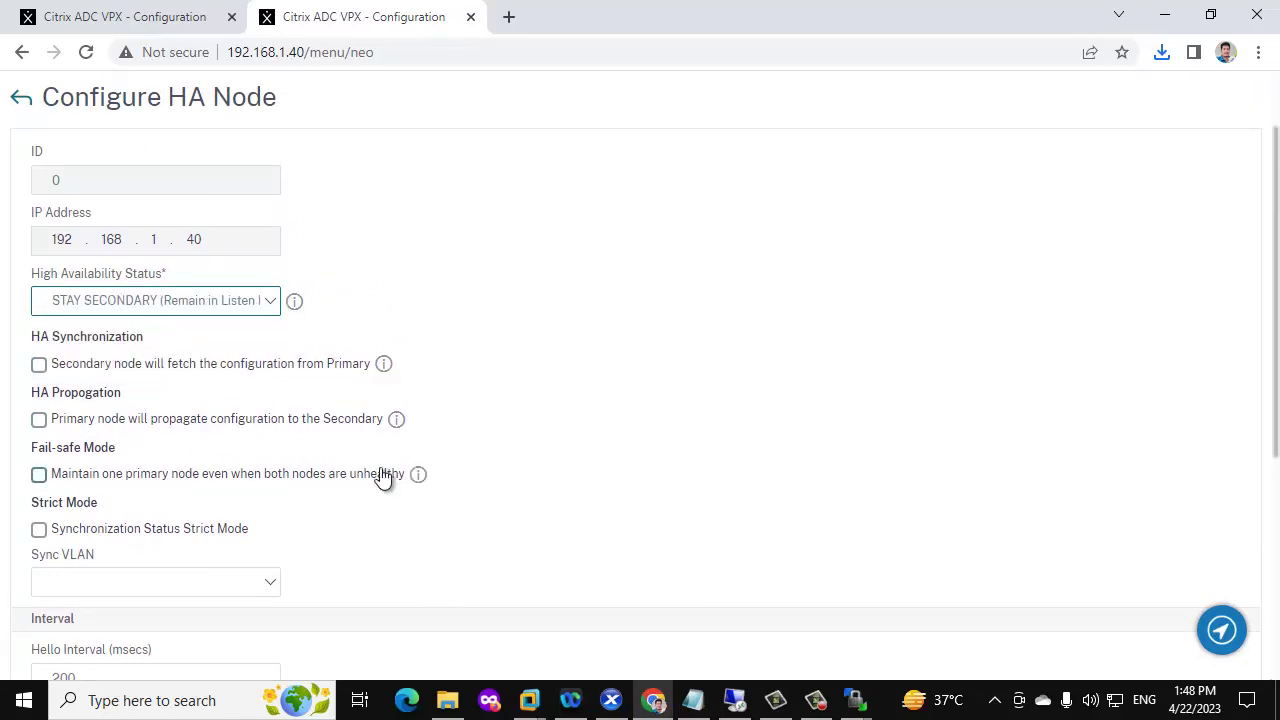
{"action": "scroll", "coordinate": [380, 474], "scroll_direction": "down", "scroll_amount": 5}
{"action": "left_click", "coordinate": [78, 612]}
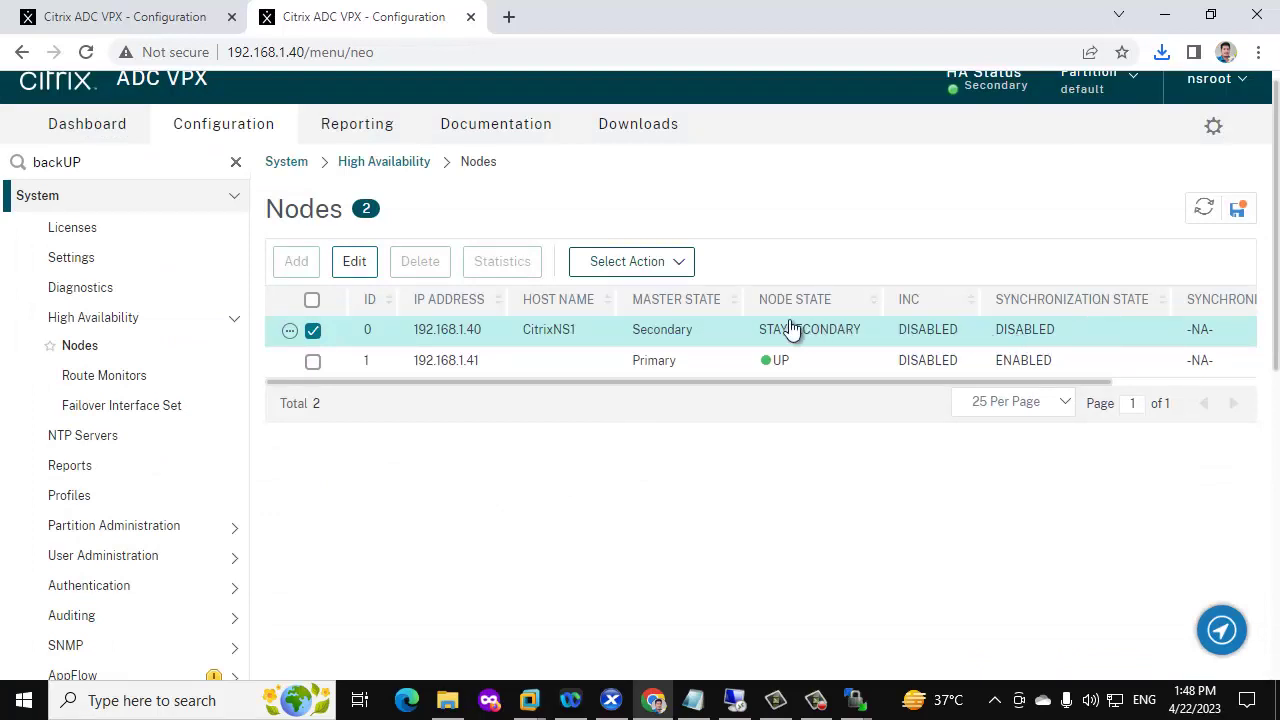
{"action": "left_click", "coordinate": [45, 10]}
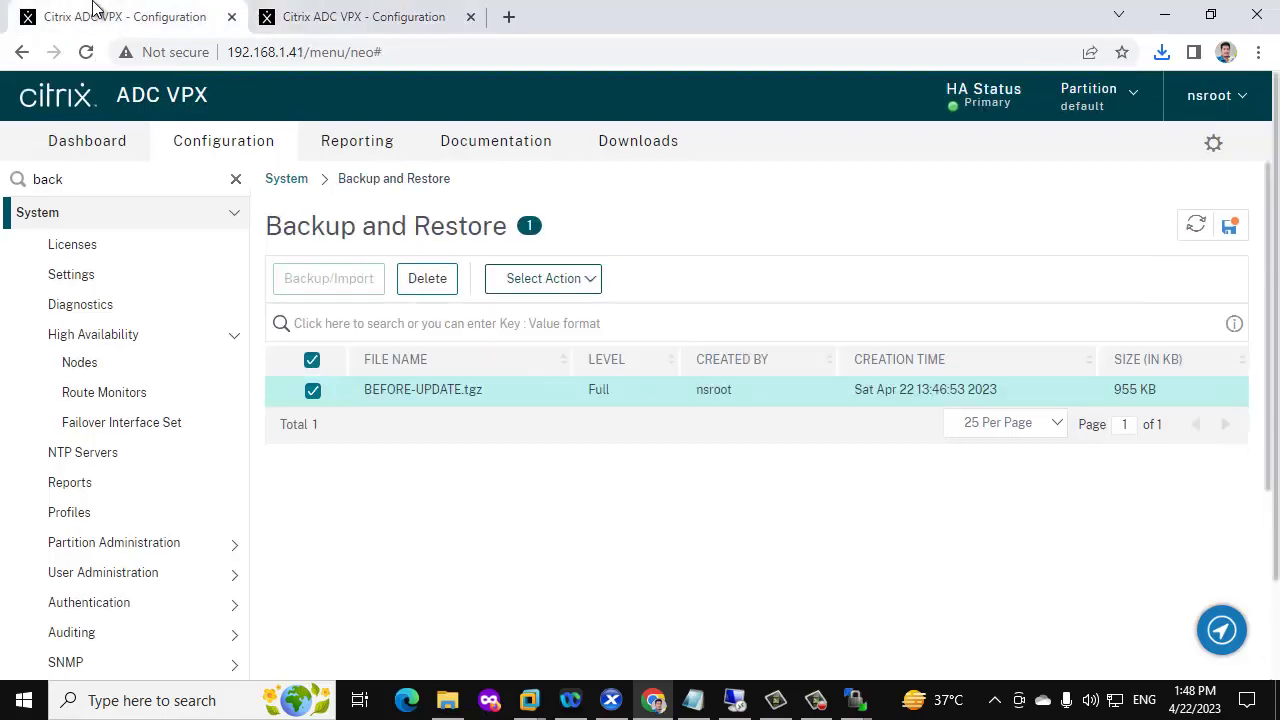
Disable synchronization and propagation on node 192.168.1.41 and set it to STAY PRIMARY
{"action": "left_click", "coordinate": [167, 336]}
{"action": "left_click", "coordinate": [130, 342]}
{"action": "left_click", "coordinate": [92, 364]}
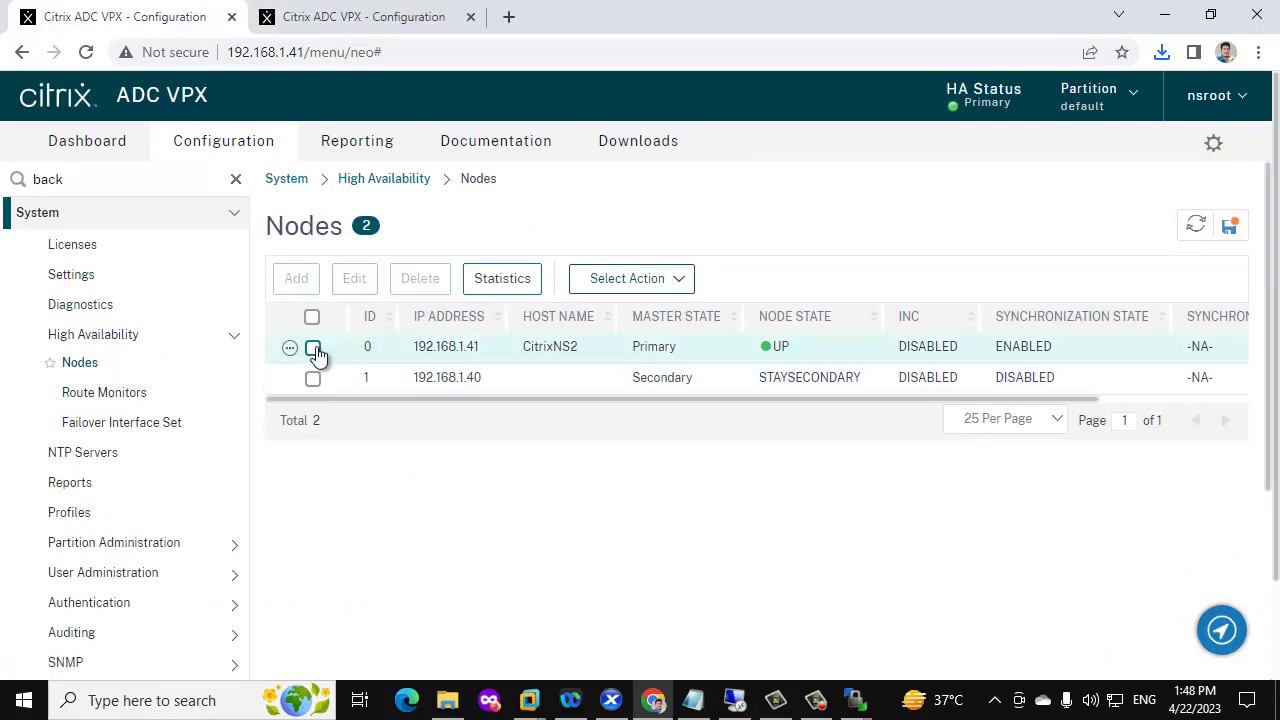
{"action": "left_click", "coordinate": [356, 281]}
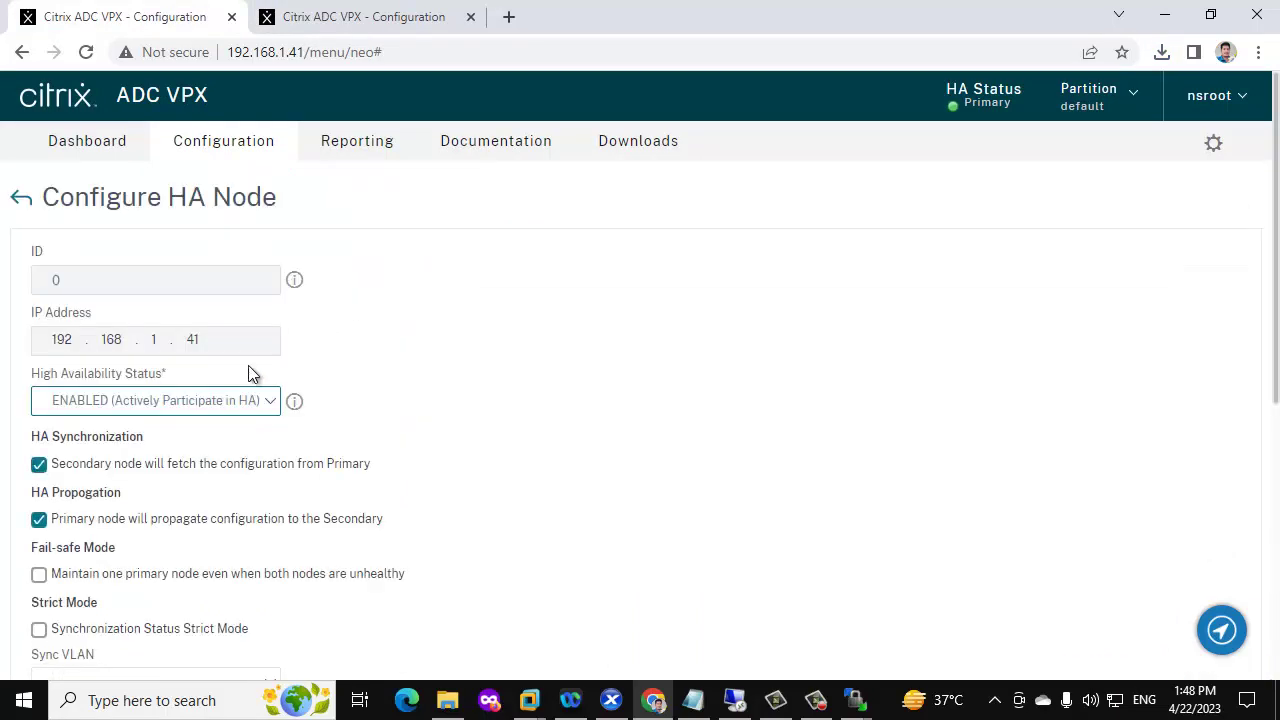
{"action": "scroll", "coordinate": [117, 428], "scroll_direction": "down", "scroll_amount": 2}
{"action": "left_click", "coordinate": [39, 266]}
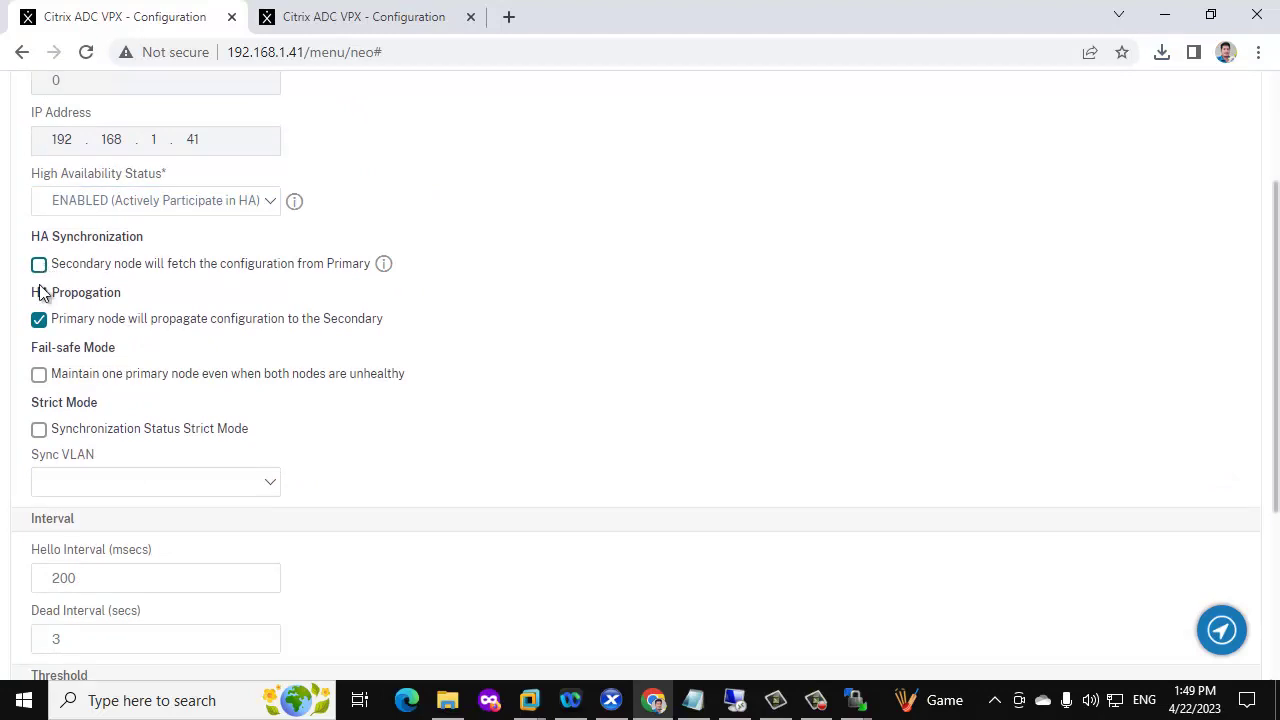
{"action": "left_click", "coordinate": [38, 322]}
{"action": "left_click", "coordinate": [180, 204]}
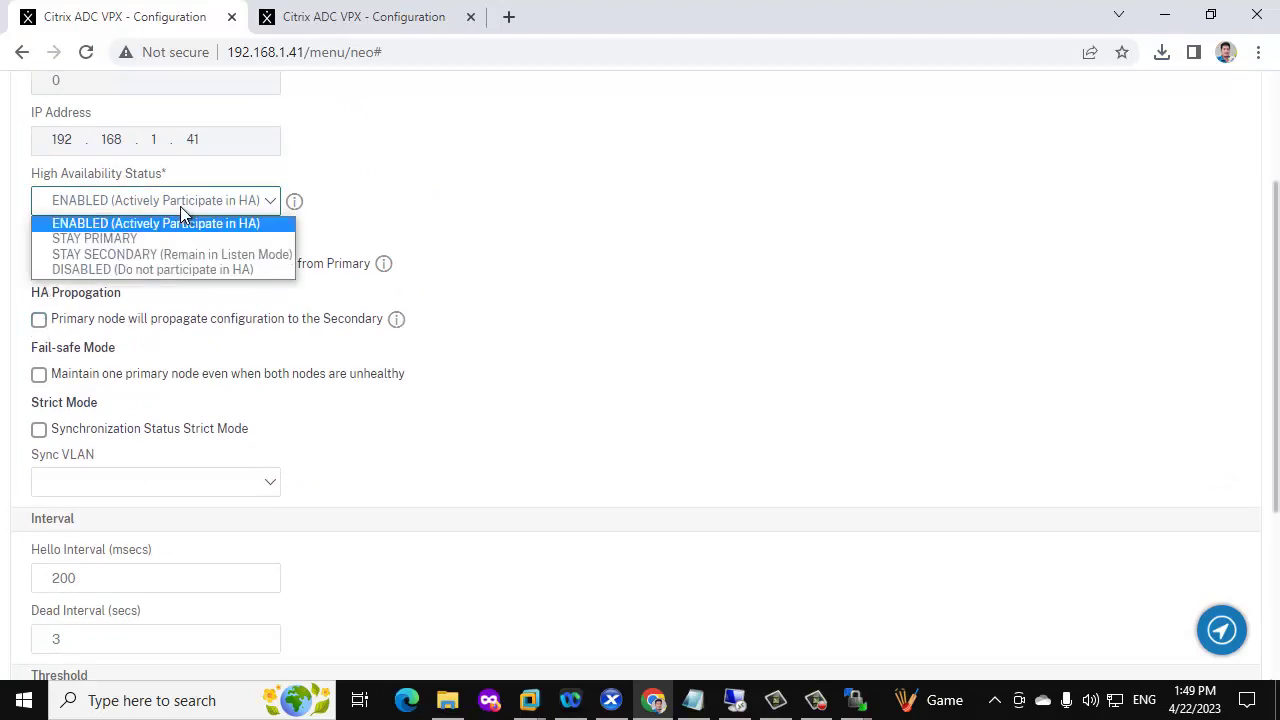
{"action": "left_click", "coordinate": [154, 237]}
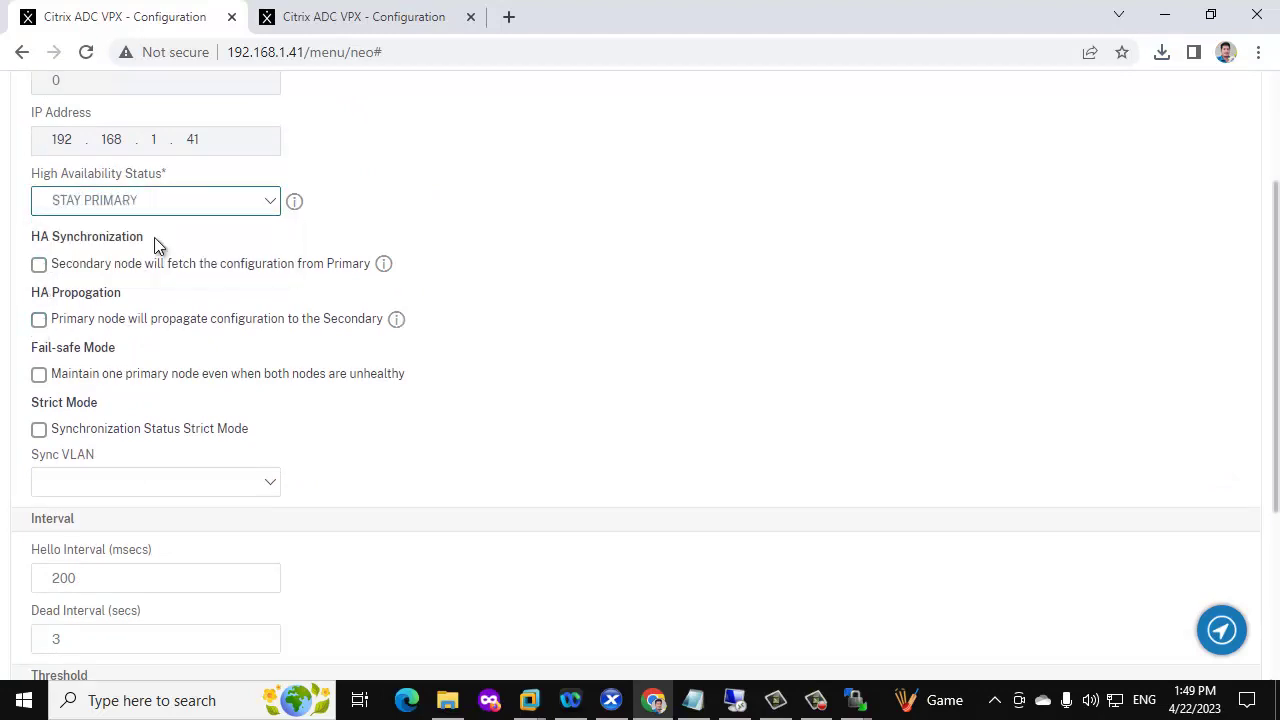
{"action": "scroll", "coordinate": [330, 430], "scroll_direction": "down", "scroll_amount": 3}
{"action": "left_click", "coordinate": [70, 630]}
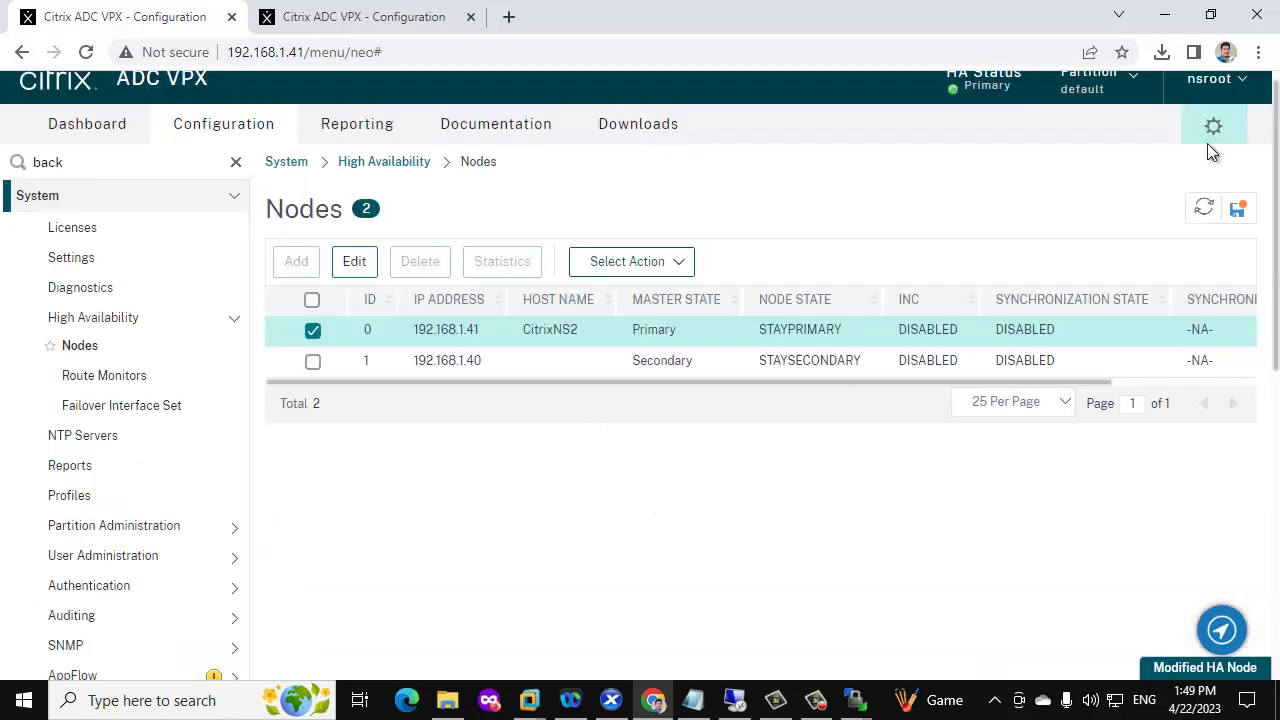
Refresh the HA nodes table and save the running configuration
{"action": "left_click", "coordinate": [1203, 208]}
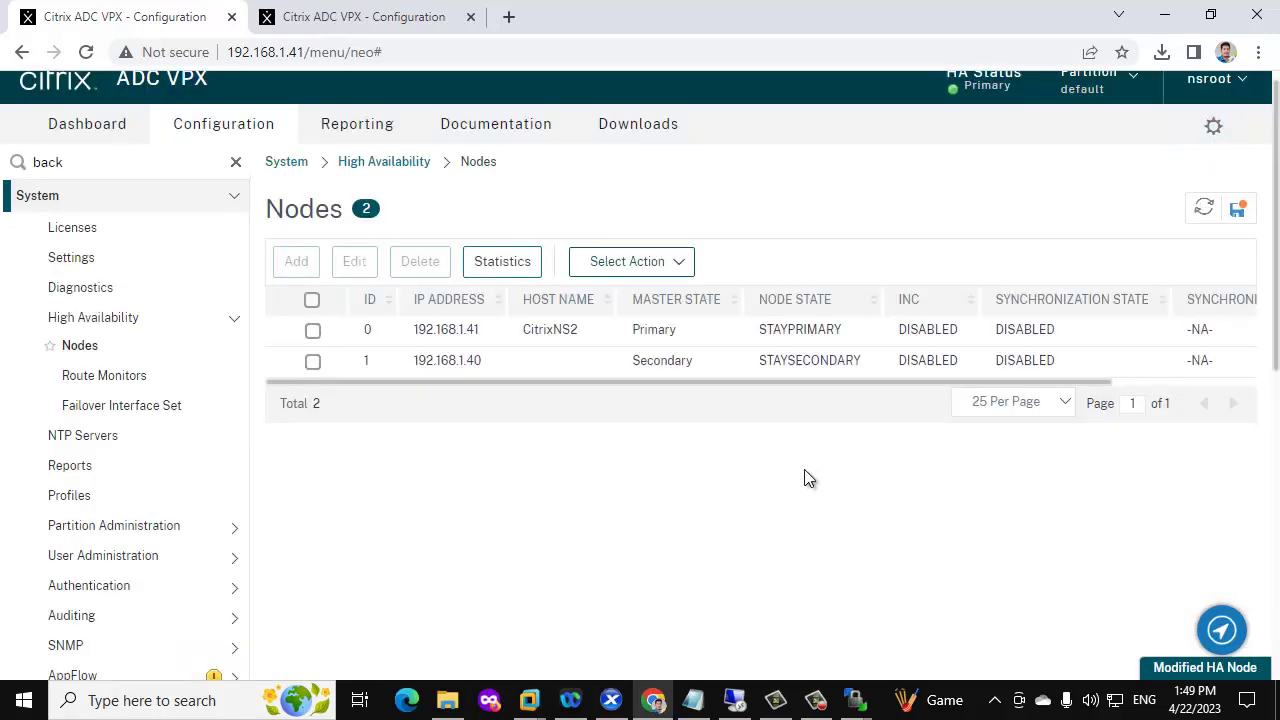
{"action": "left_click", "coordinate": [1240, 213]}
{"action": "left_click", "coordinate": [746, 457]}
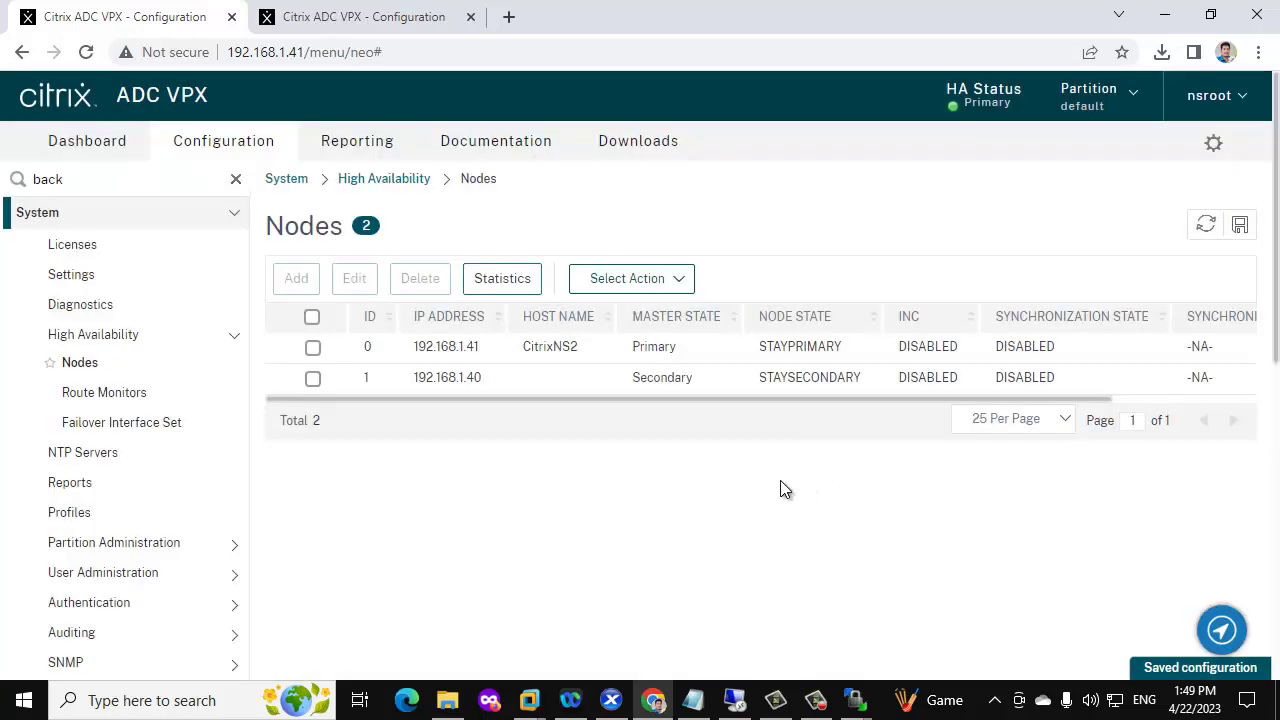
{"action": "right_click", "coordinate": [24, 700]}
{"action": "left_click", "coordinate": [511, 559]}
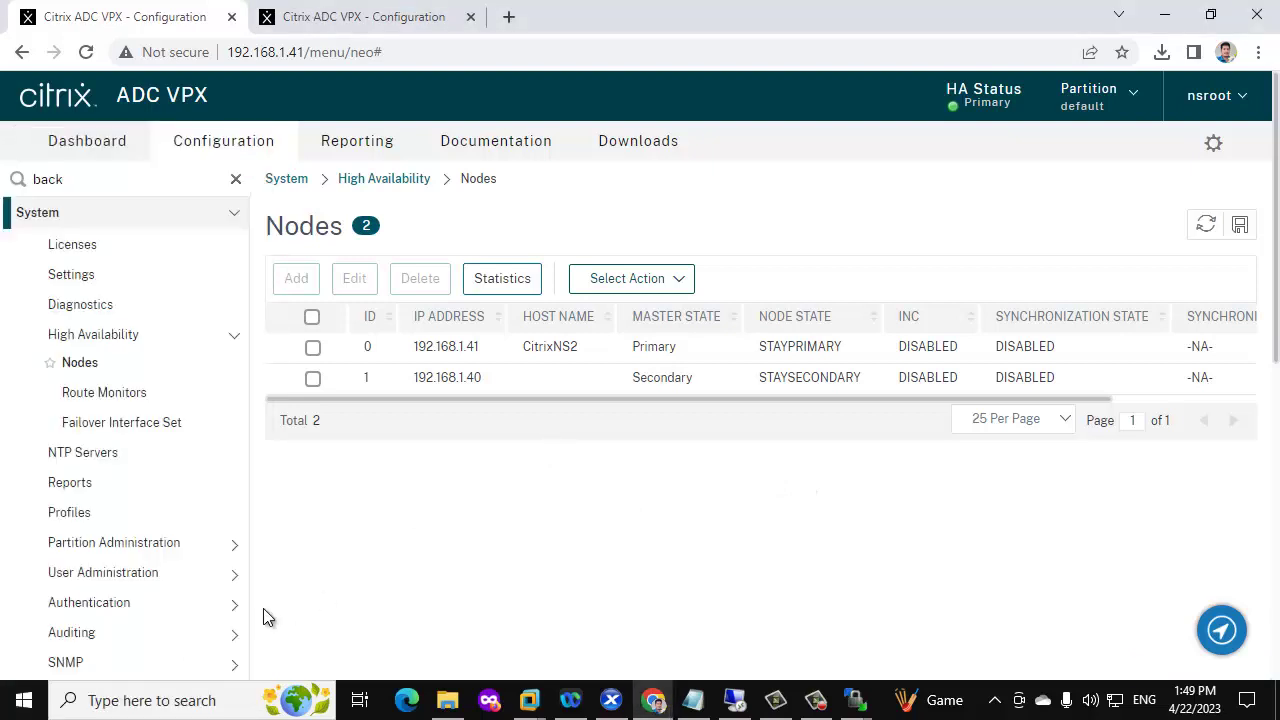
{"action": "left_click", "coordinate": [24, 700]}
{"action": "type", "text": "PUT"}
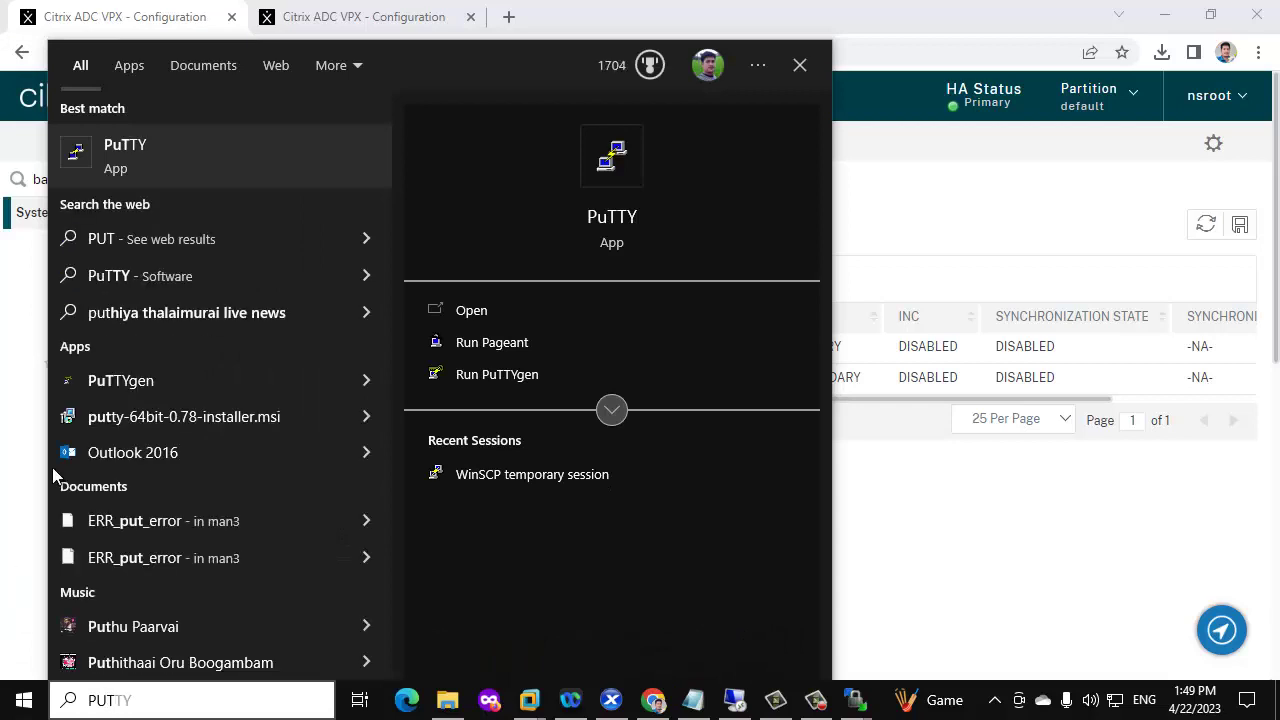
{"action": "left_click", "coordinate": [195, 157]}
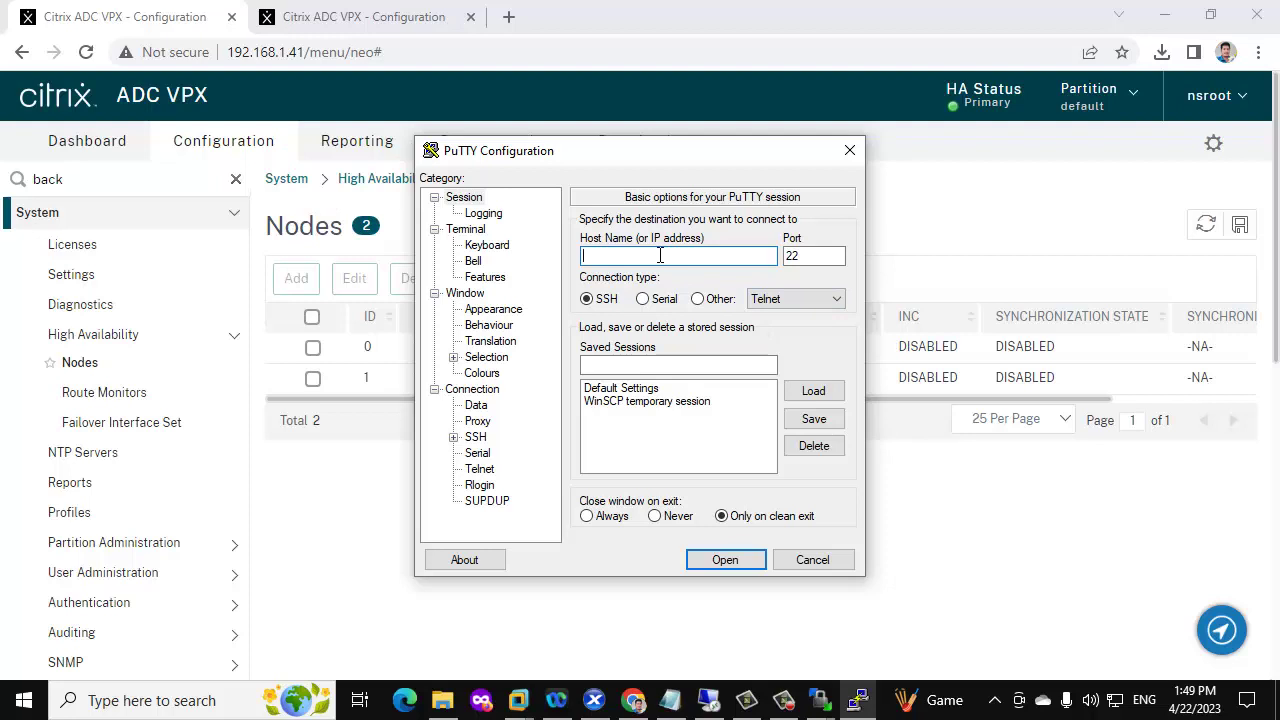
{"action": "type", "text": "192.168.1.41"}
{"action": "left_click", "coordinate": [725, 560]}
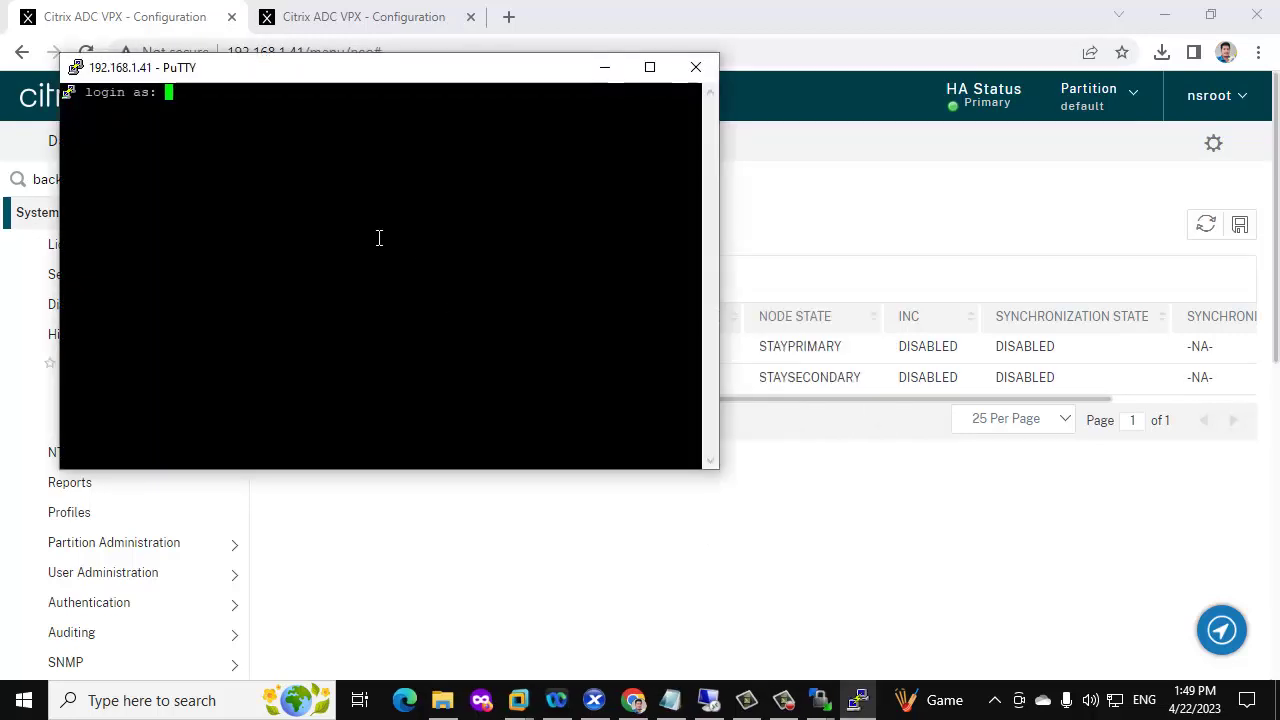
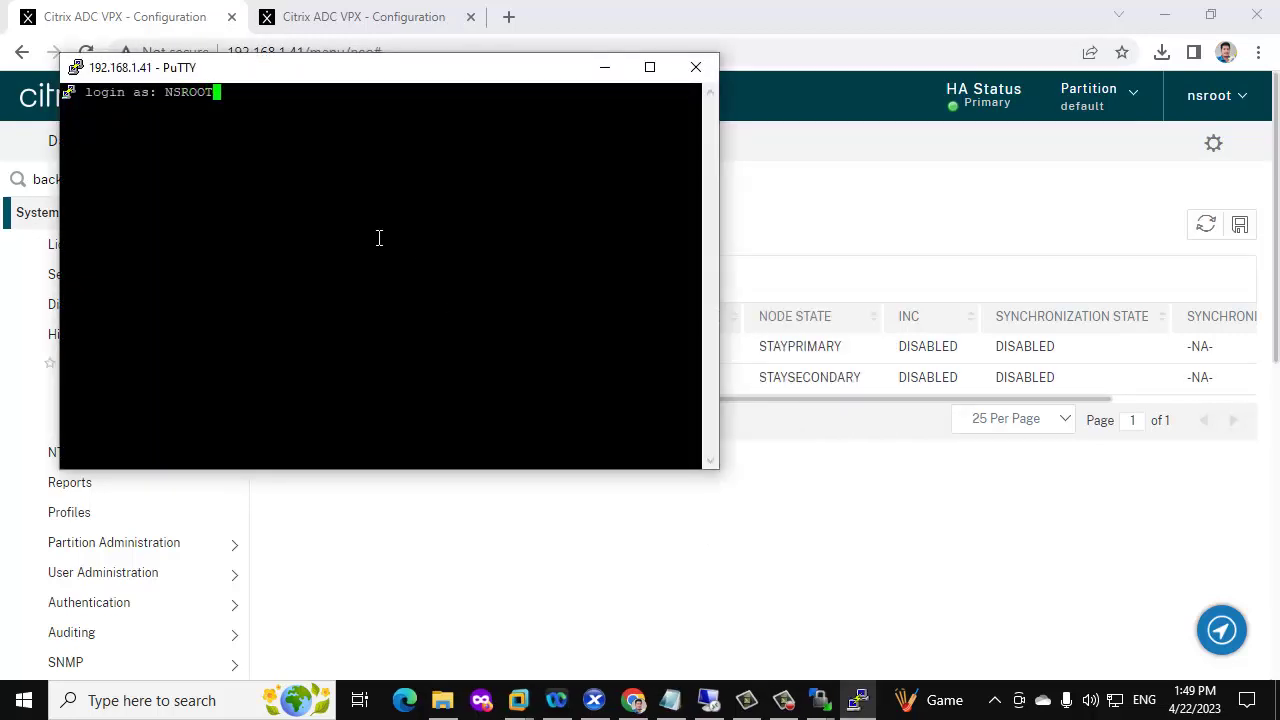
{"action": "key", "text": "Return"}
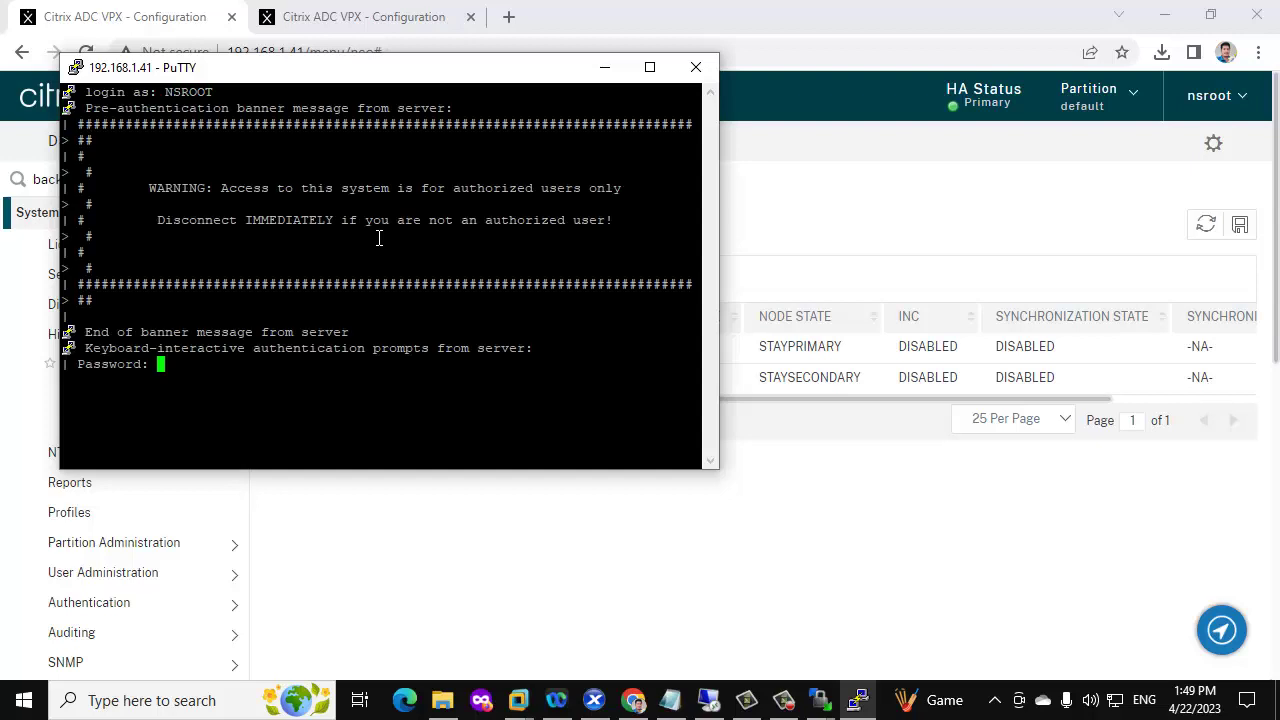
{"action": "key", "text": "Return"}
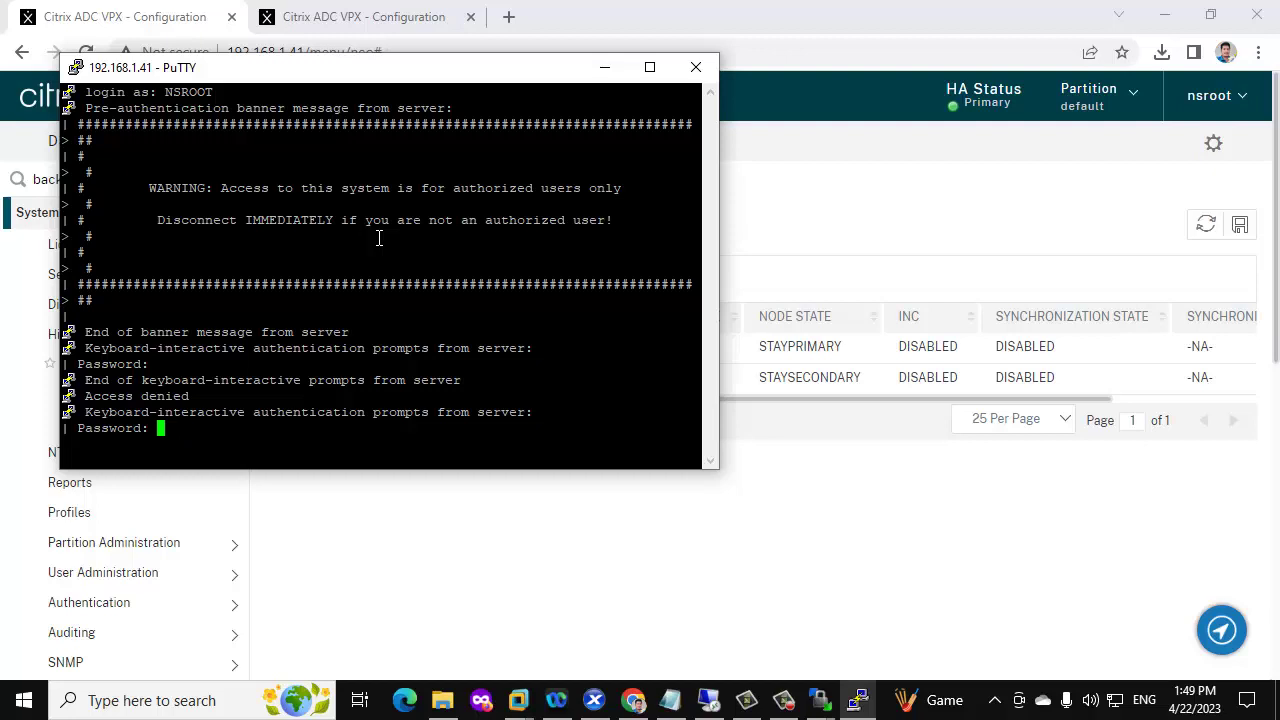
{"action": "key", "text": "Return"}
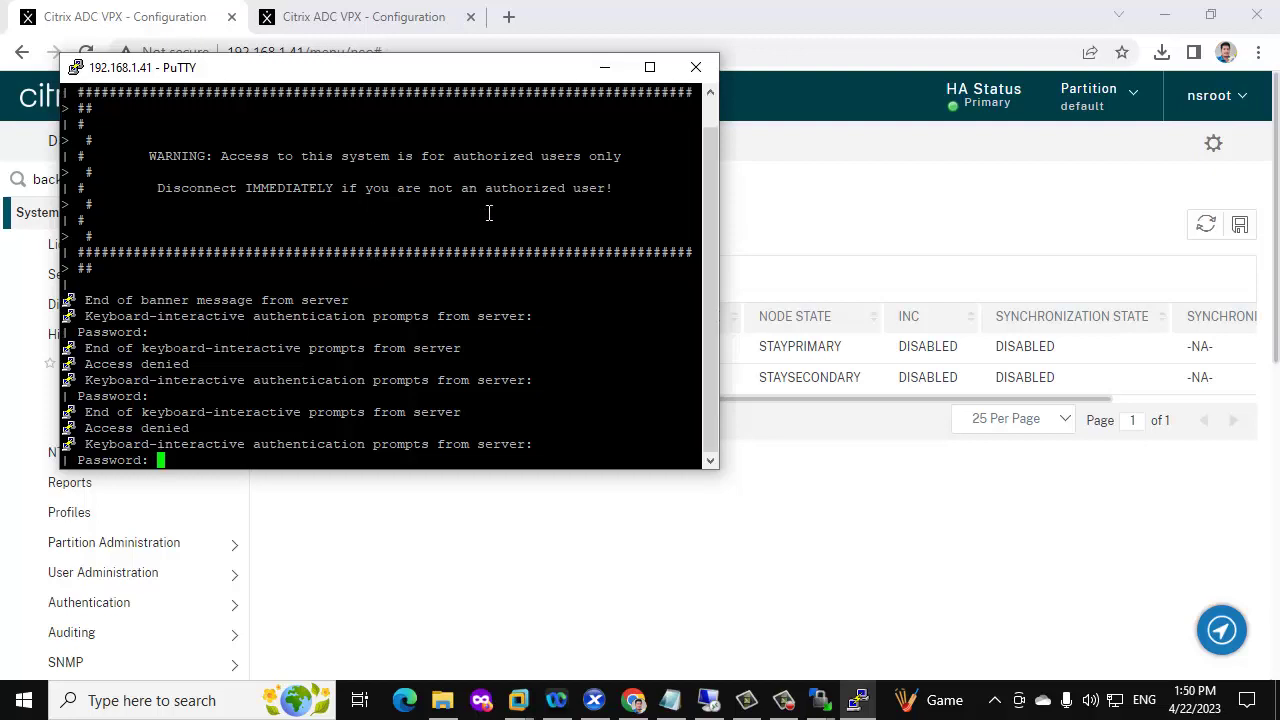
{"action": "left_click", "coordinate": [695, 67]}
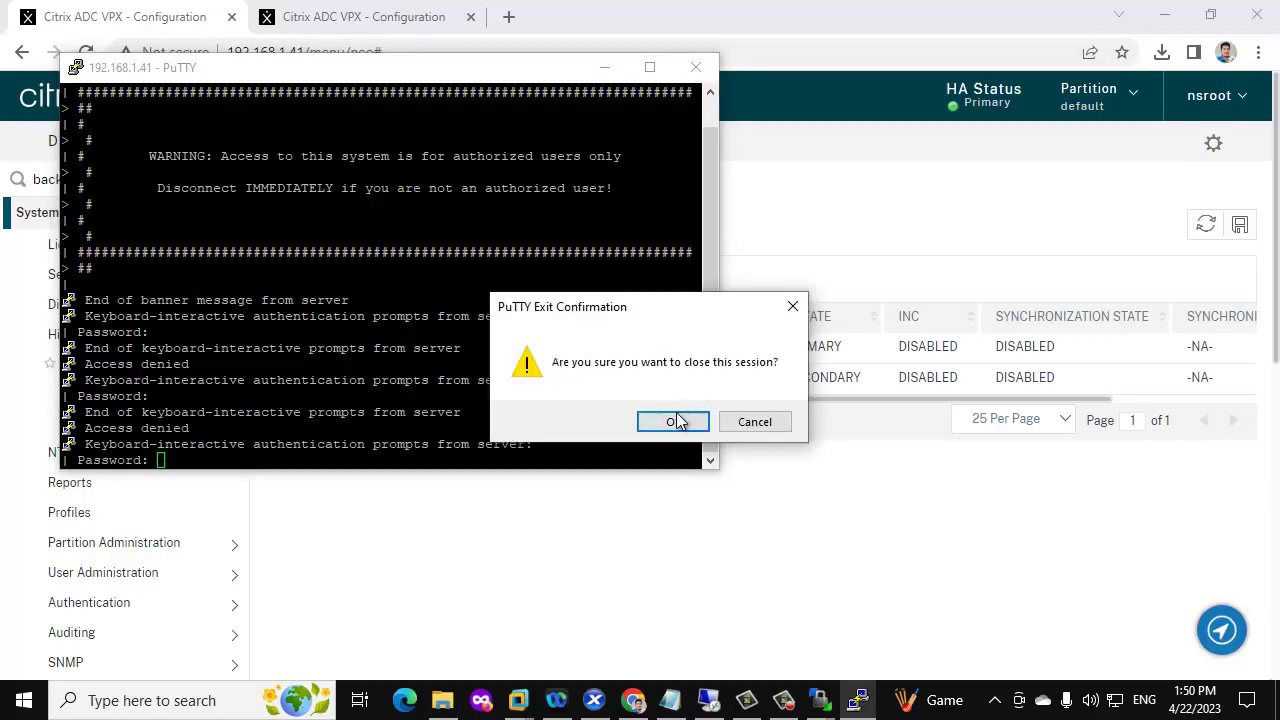
{"action": "left_click", "coordinate": [687, 430]}
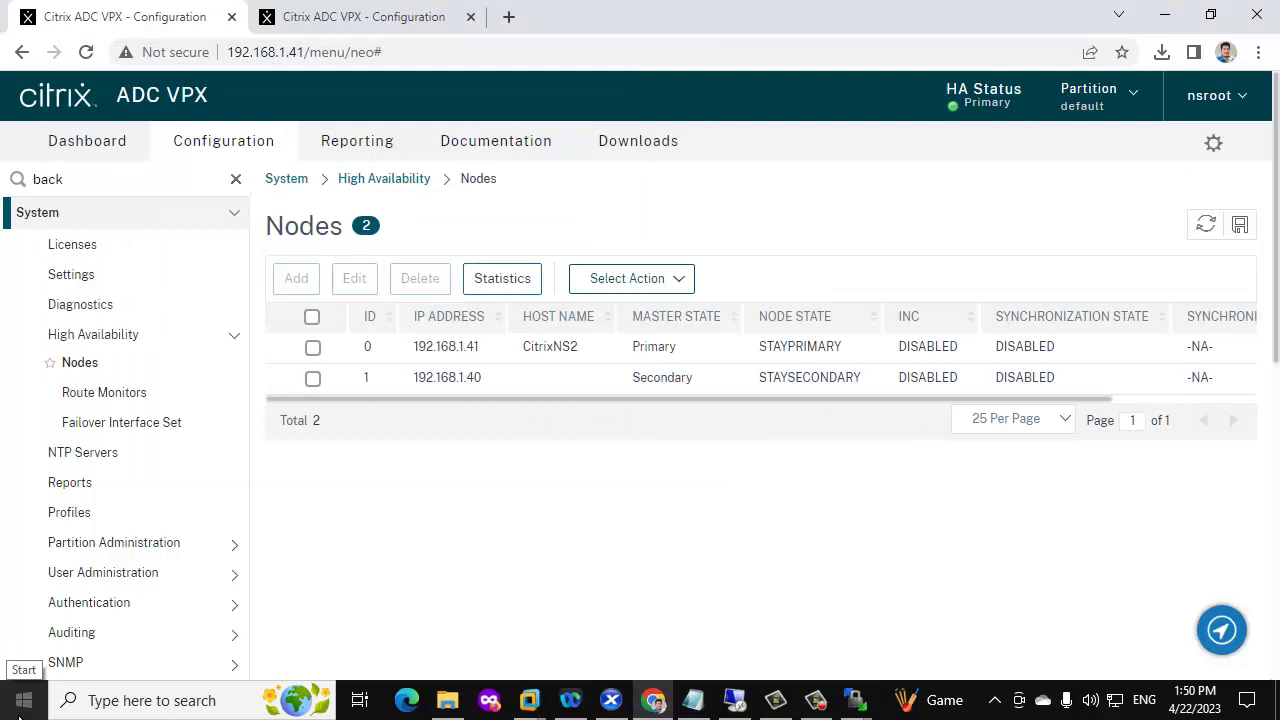
Find PuTTY through the Start menu search and launch it
{"action": "left_click", "coordinate": [18, 715]}
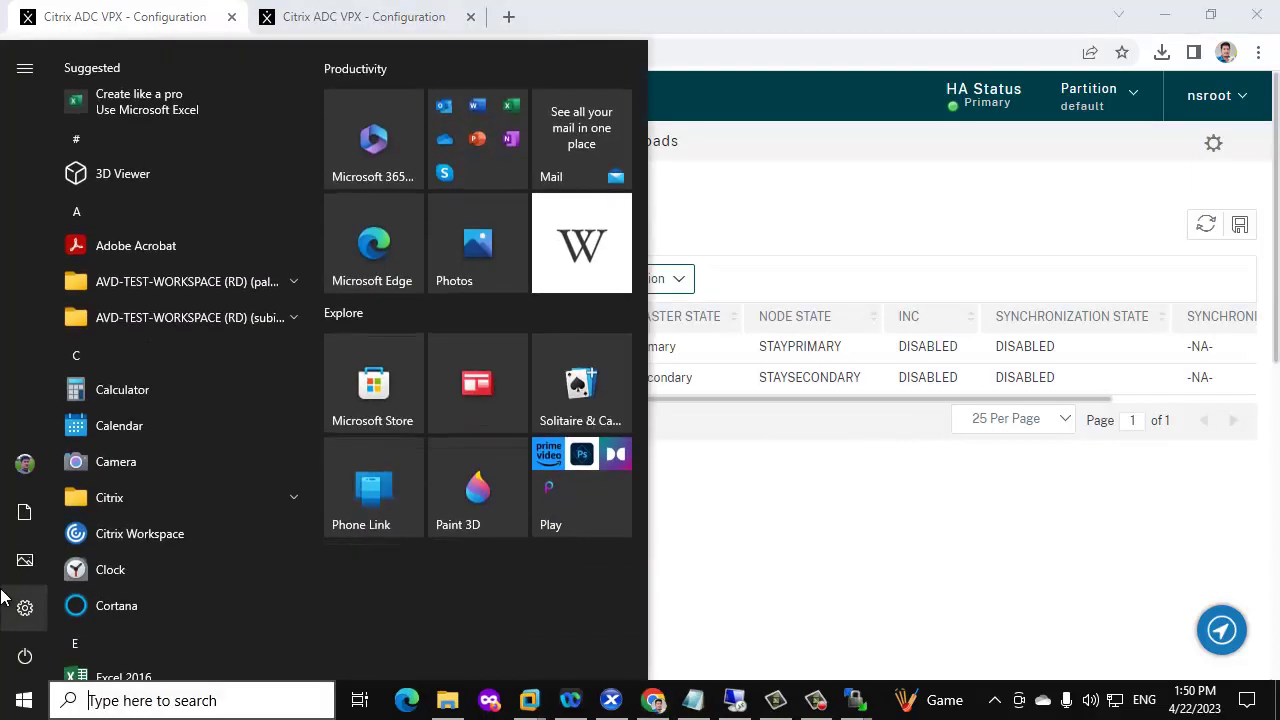
{"action": "type", "text": "puty"}
{"action": "key", "text": "BackSpace"}
{"action": "type", "text": "ty"}
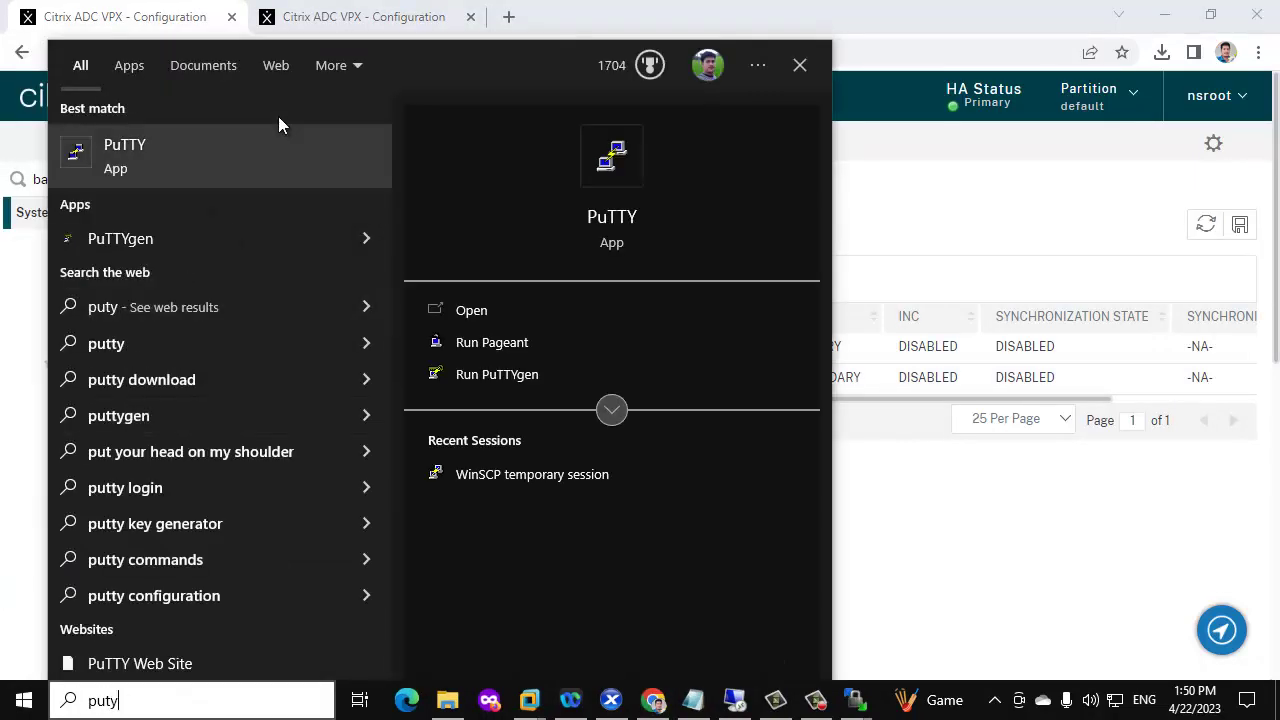
{"action": "left_click", "coordinate": [223, 152]}
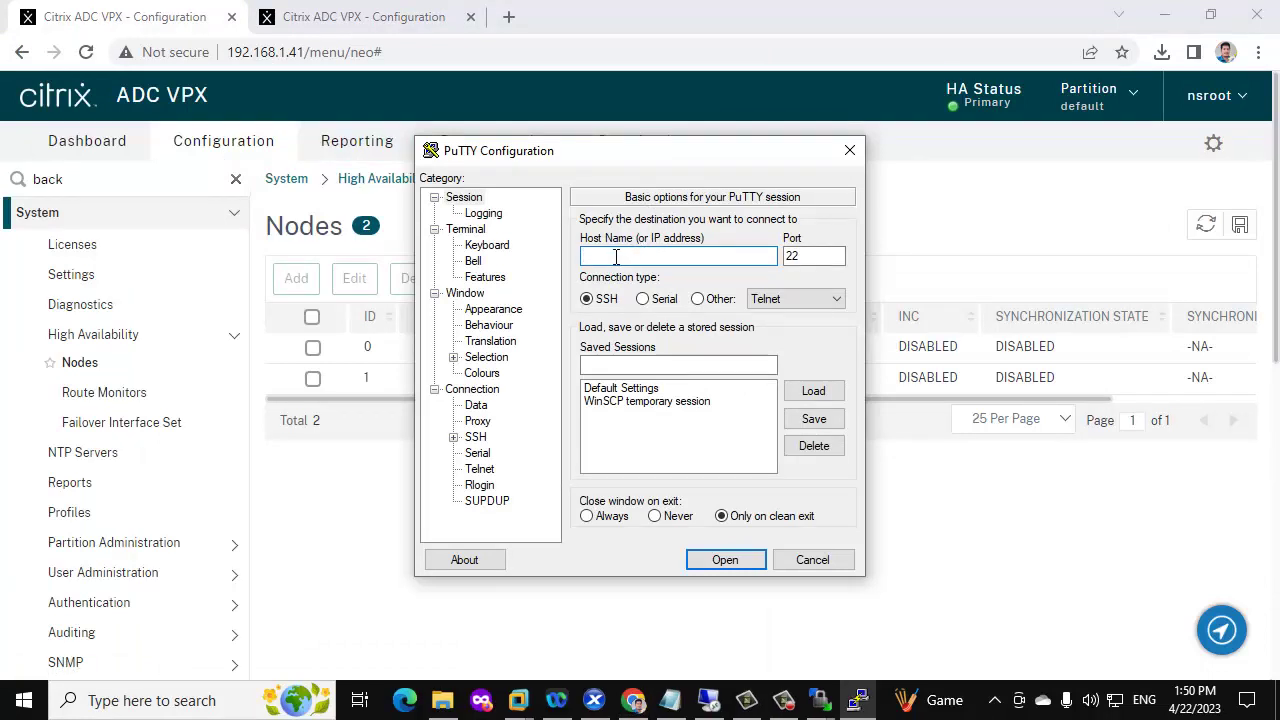
Connect PuTTY to 192.168.1.40 and log in as nsroot
{"action": "type", "text": "192.168.1.41"}
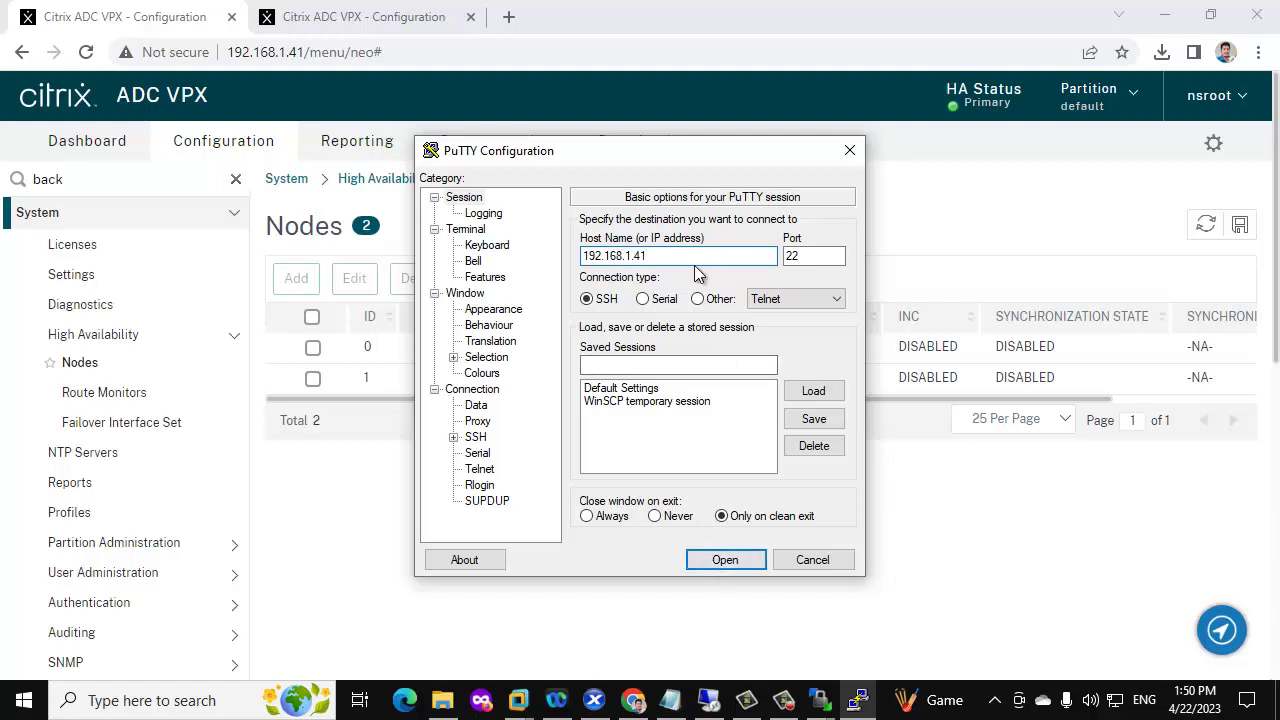
{"action": "type", "text": "0"}
{"action": "left_click", "coordinate": [738, 562]}
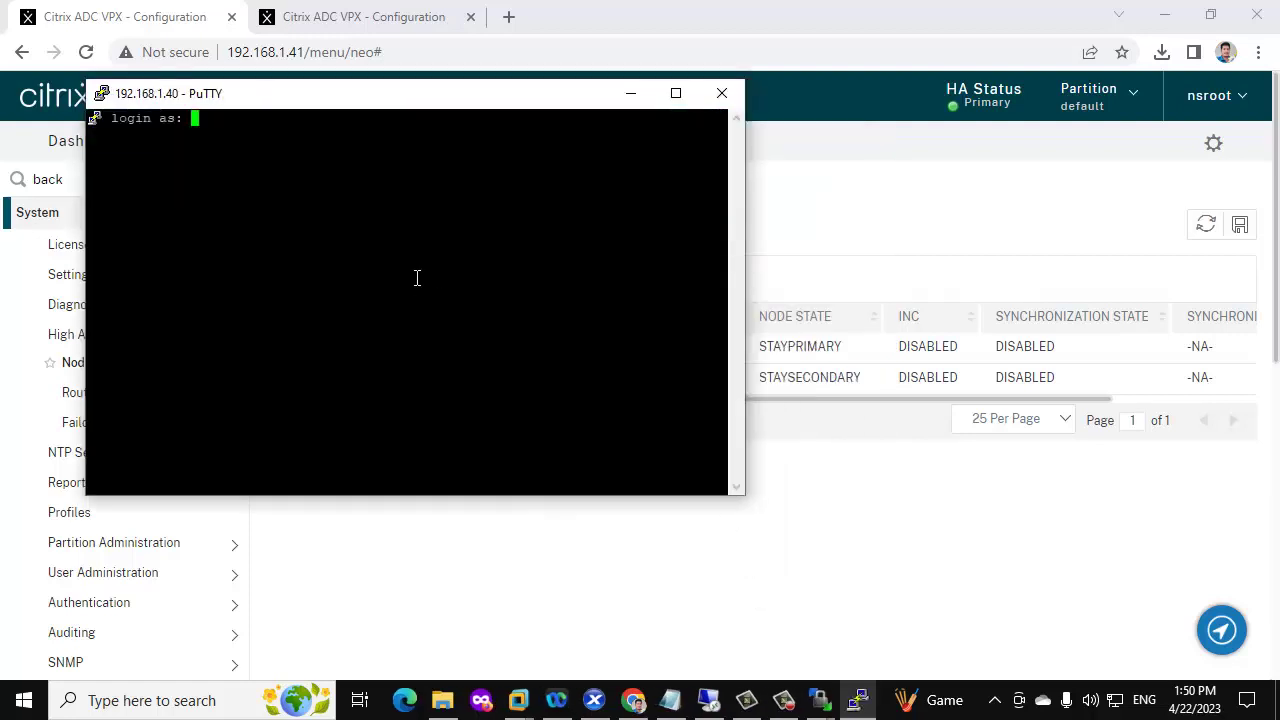
{"action": "key", "text": "Return"}
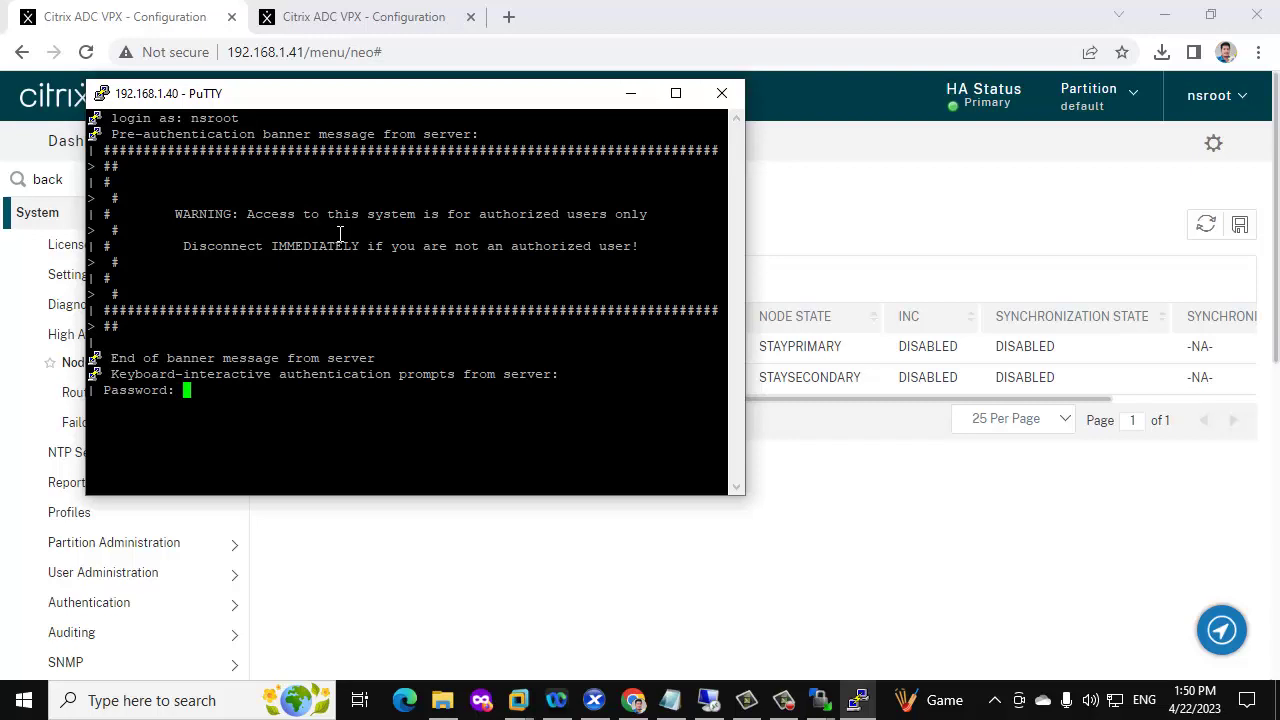
{"action": "key", "text": "Return"}
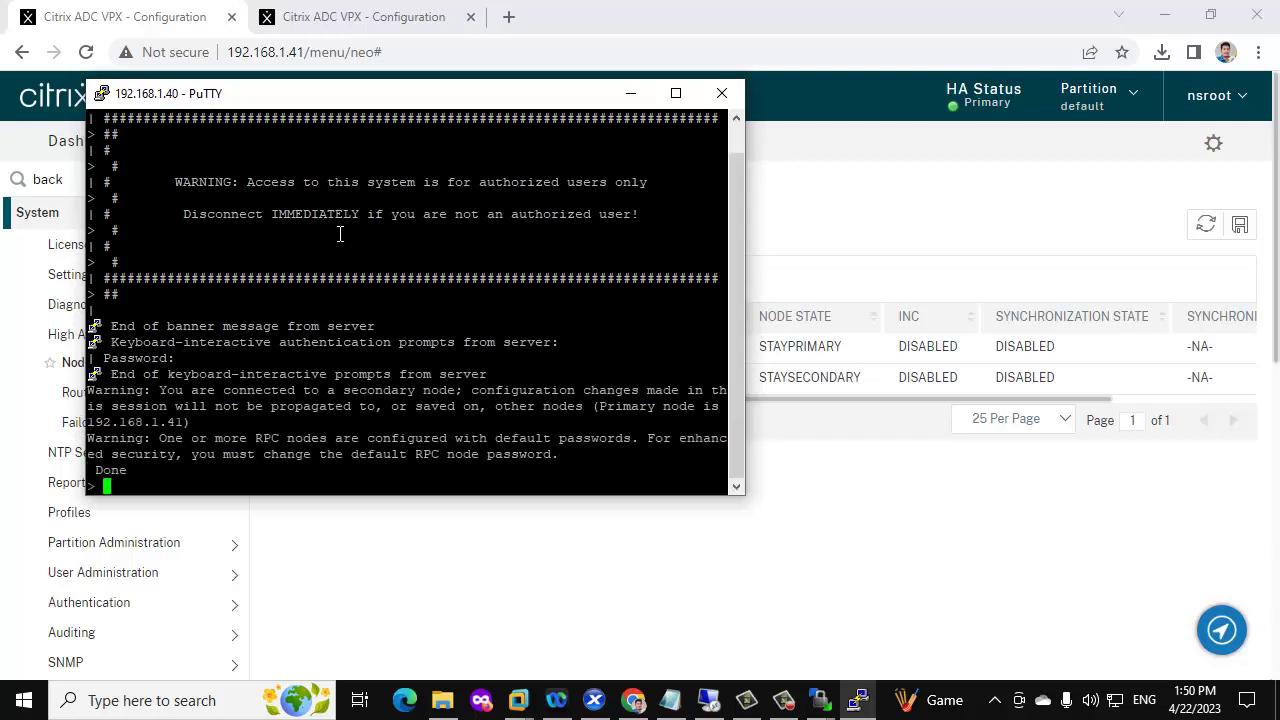
Run 'show ha node' to list the HA status of both nodes
{"action": "type", "text": "show ha node"}
{"action": "key", "text": "Return"}
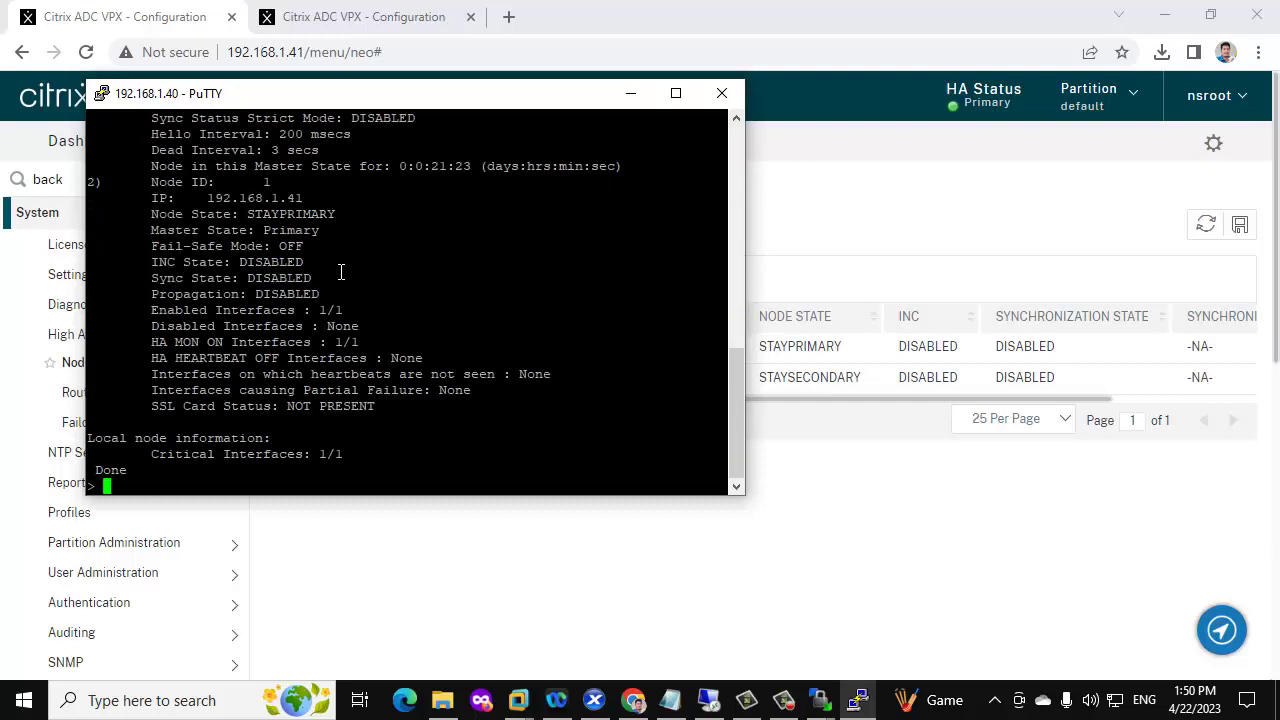
{"action": "scroll", "coordinate": [340, 272], "scroll_direction": "up", "scroll_amount": 15}
{"action": "scroll", "coordinate": [314, 271], "scroll_direction": "down", "scroll_amount": 6}
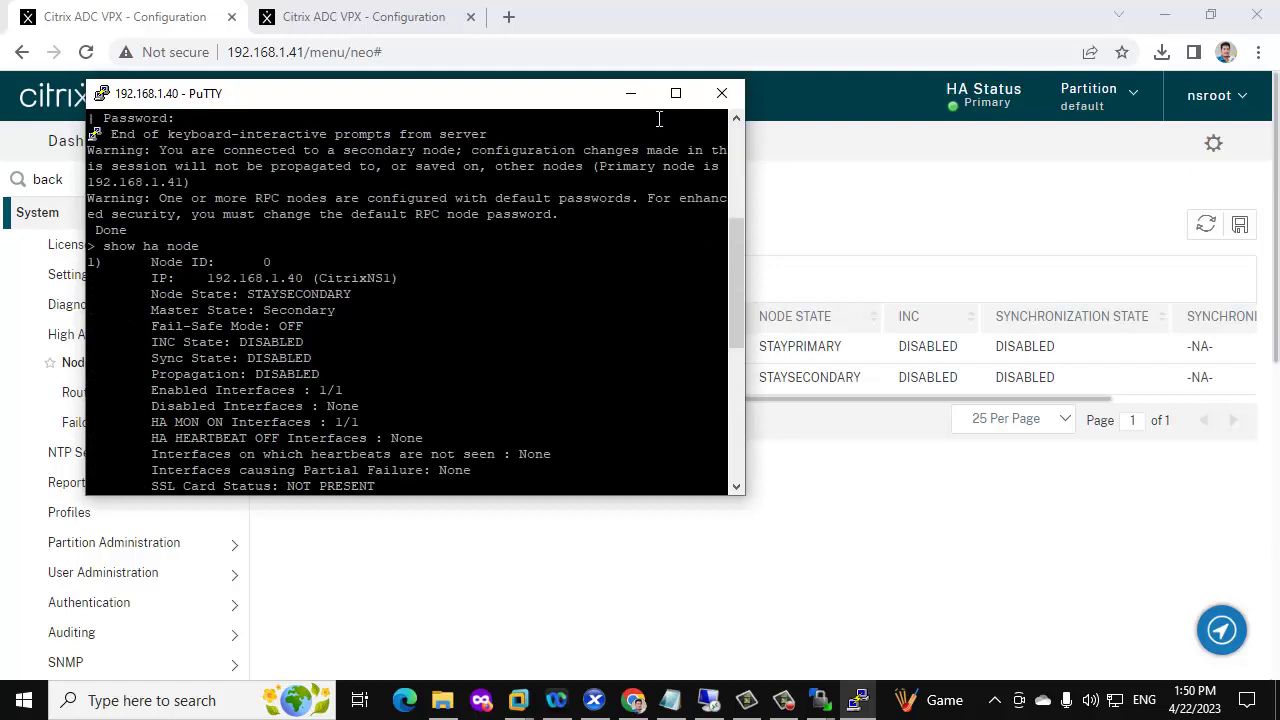
Maximize PuTTY and enter the root shell with 'shell'
{"action": "left_click", "coordinate": [676, 93]}
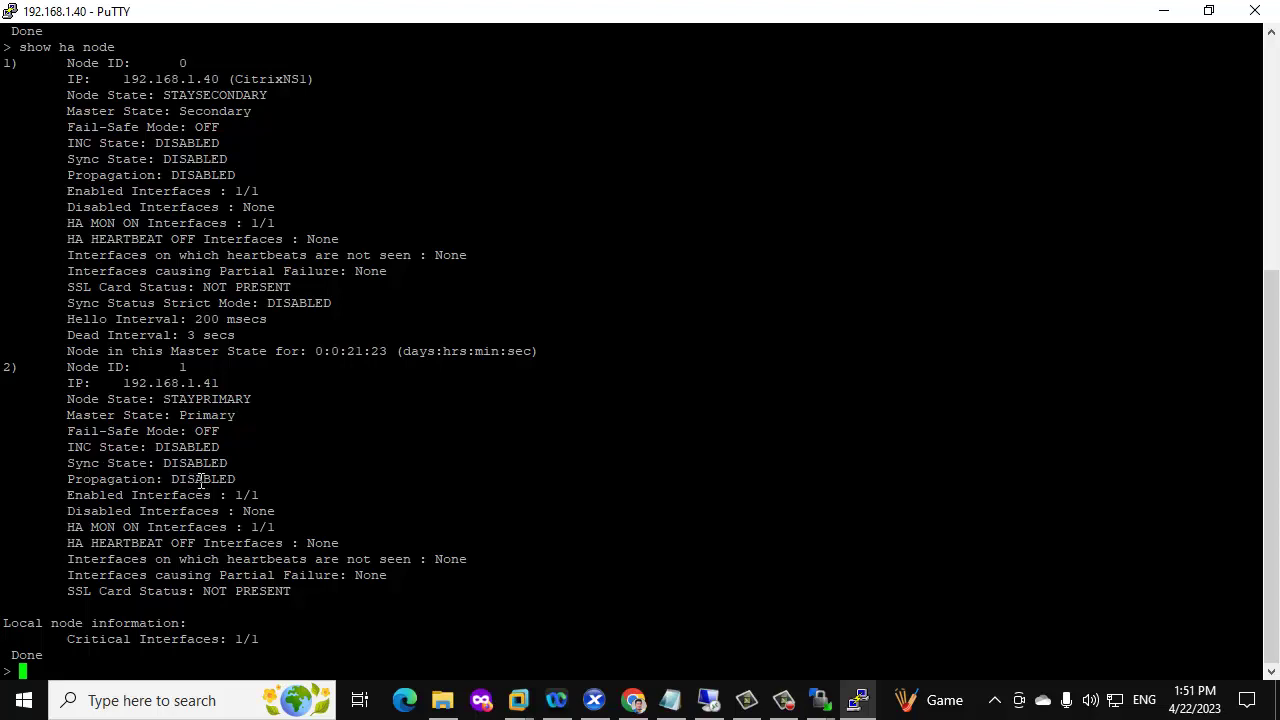
{"action": "type", "text": "shell"}
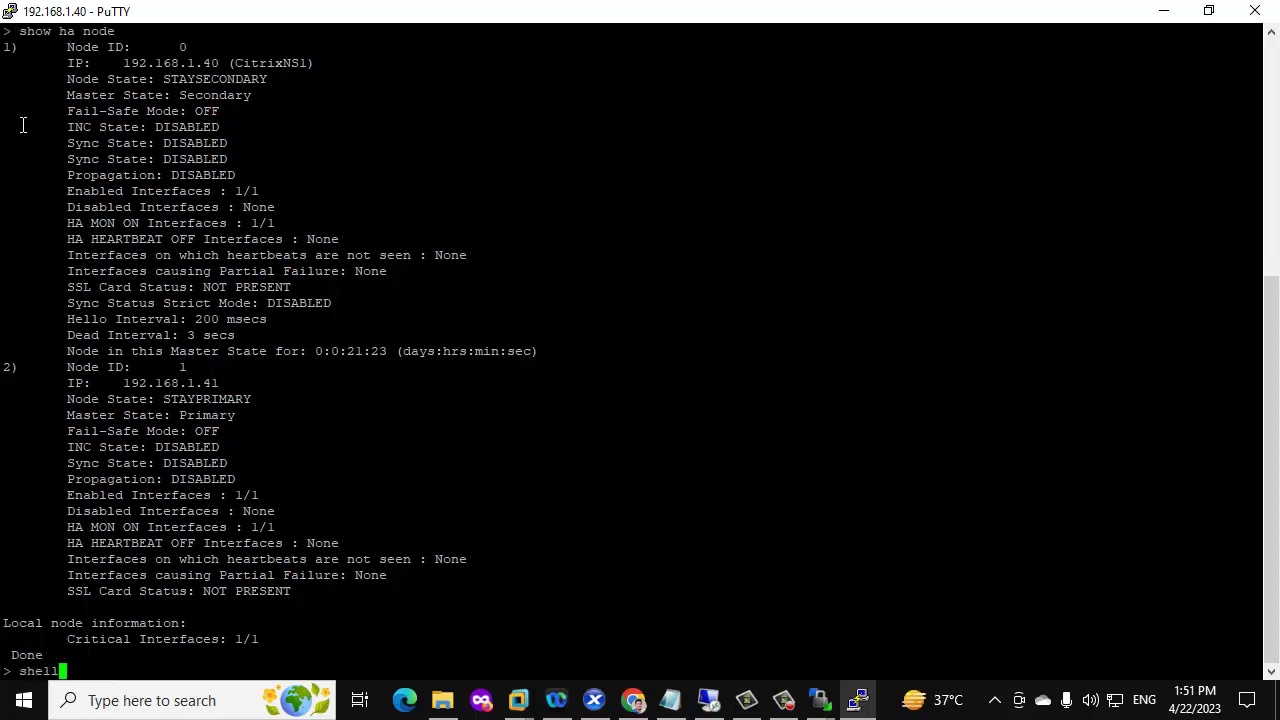
{"action": "key", "text": "Return"}
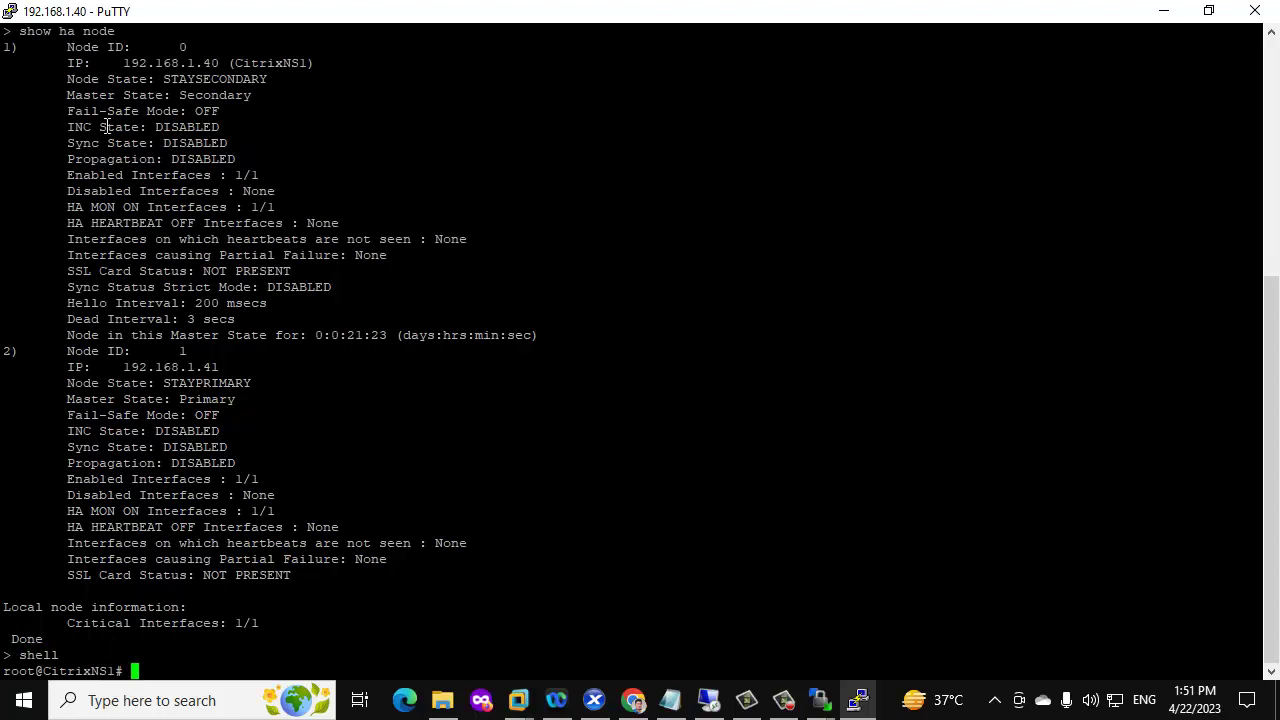
Copy the build directory path from Notepad and cd into buiild-13.1-27.59_nc_64
{"action": "left_click", "coordinate": [670, 700]}
{"action": "left_click", "coordinate": [600, 196]}
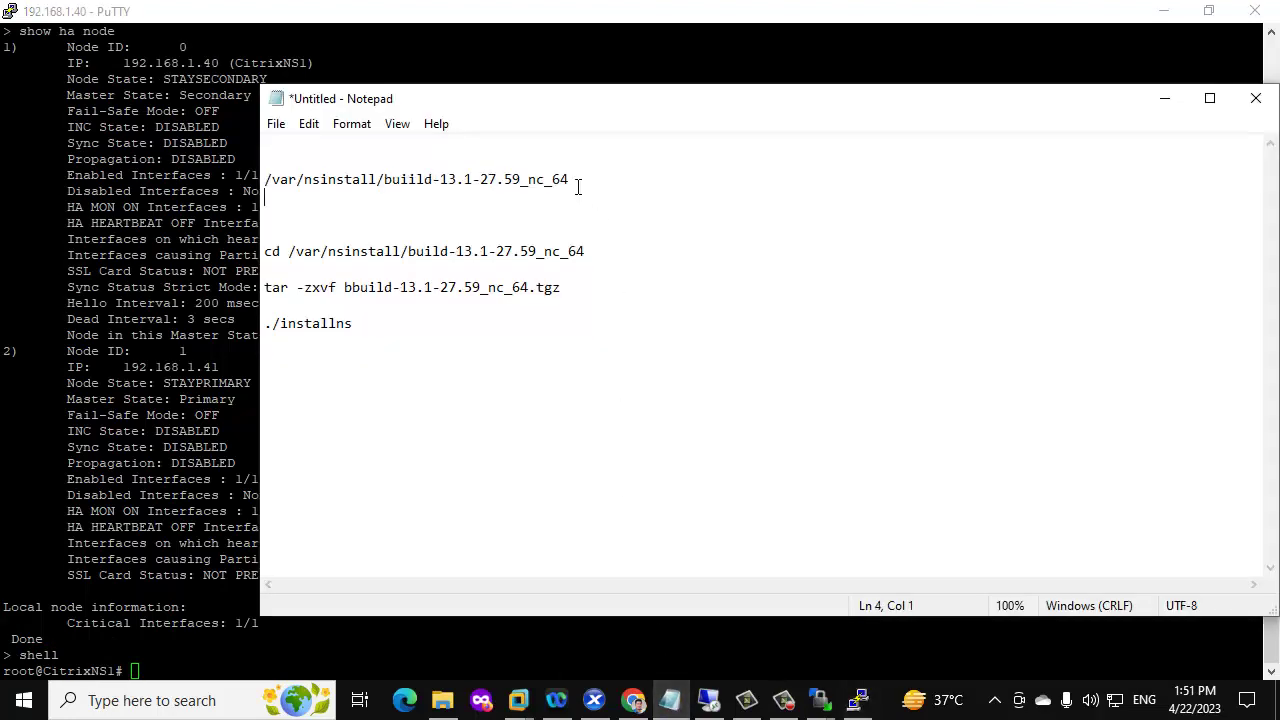
{"action": "left_click", "coordinate": [573, 180]}
{"action": "left_click_drag", "start_coordinate": [573, 180], "coordinate": [258, 180]}
{"action": "key", "text": "ctrl+c"}
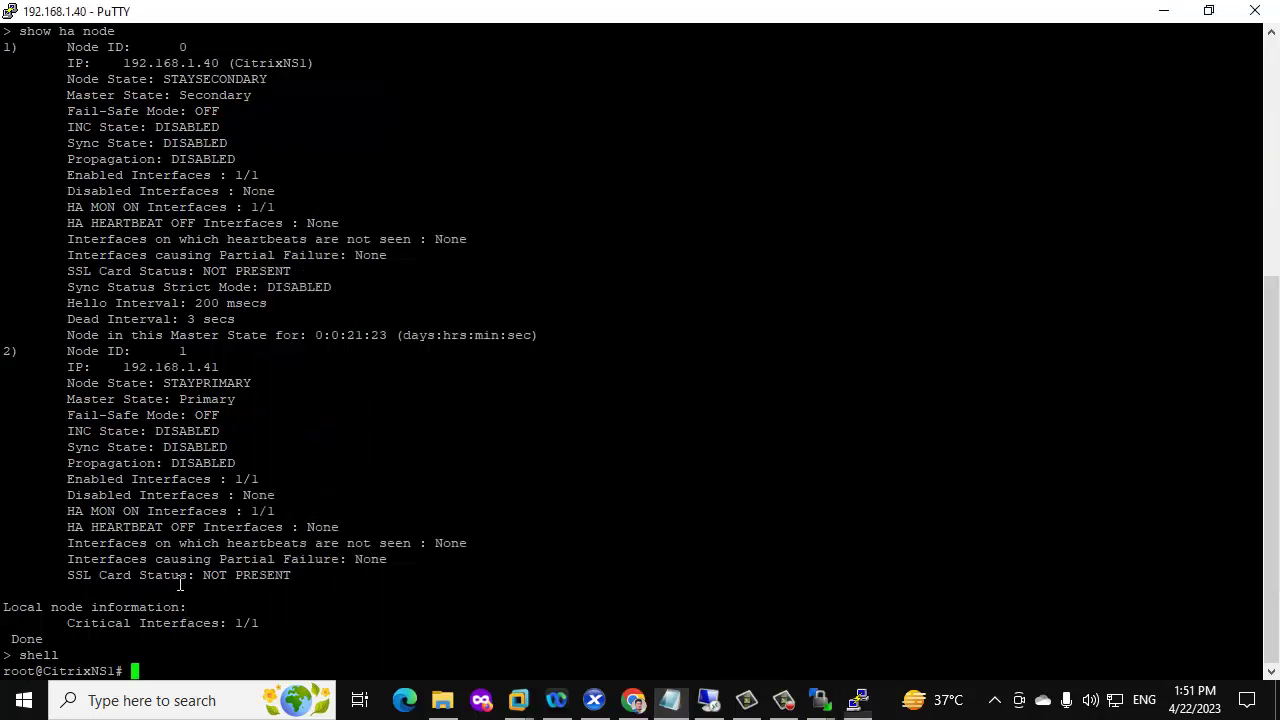
{"action": "left_click", "coordinate": [183, 588]}
{"action": "type", "text": "cd"}
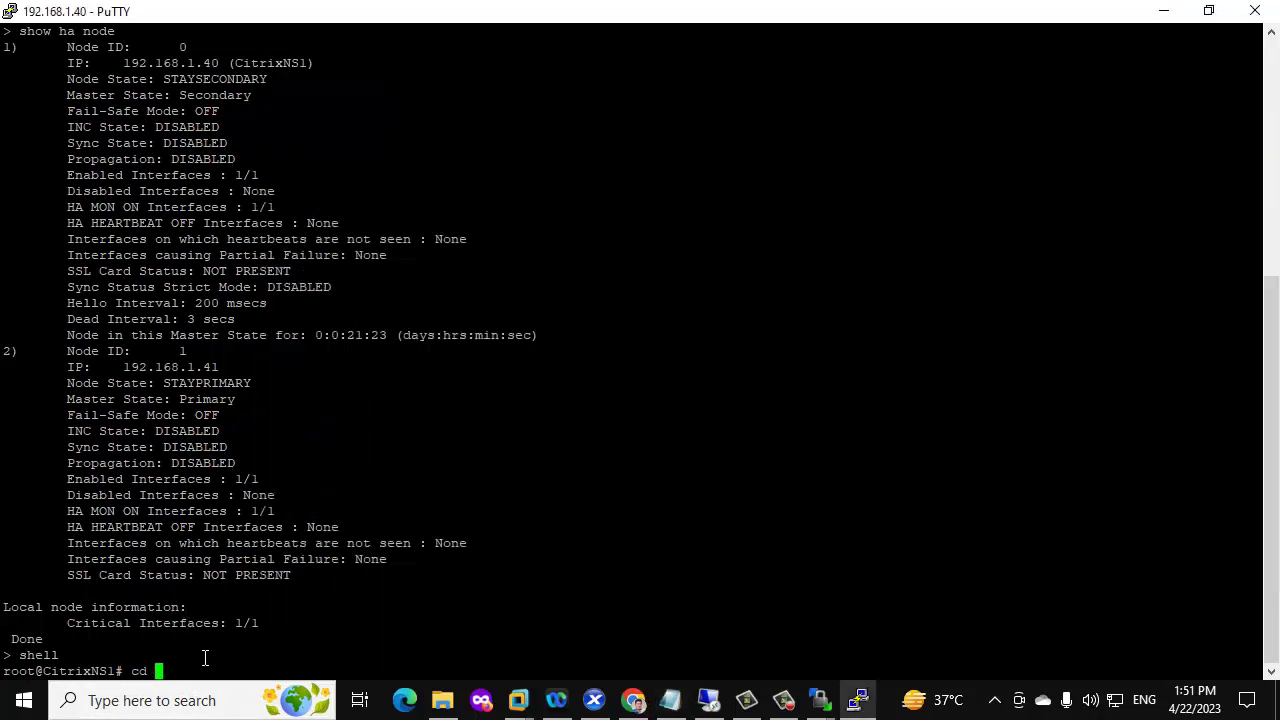
{"action": "right_click", "coordinate": [212, 650]}
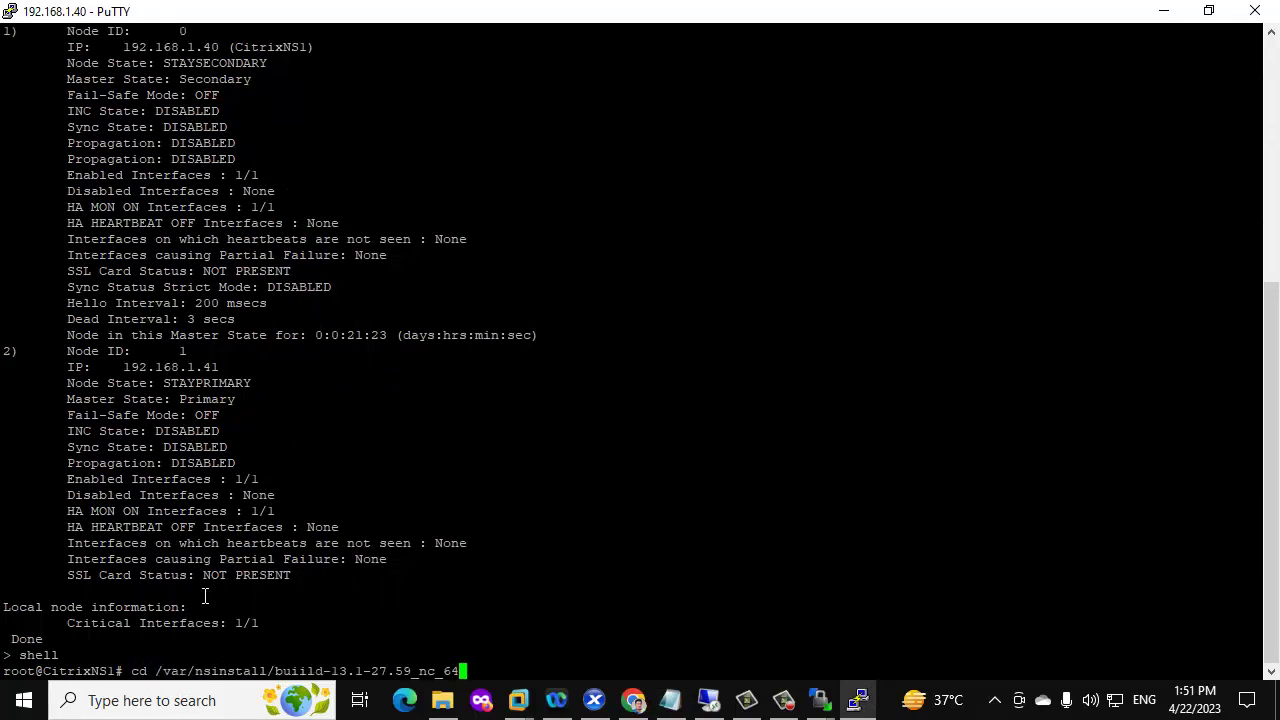
{"action": "key", "text": "Return"}
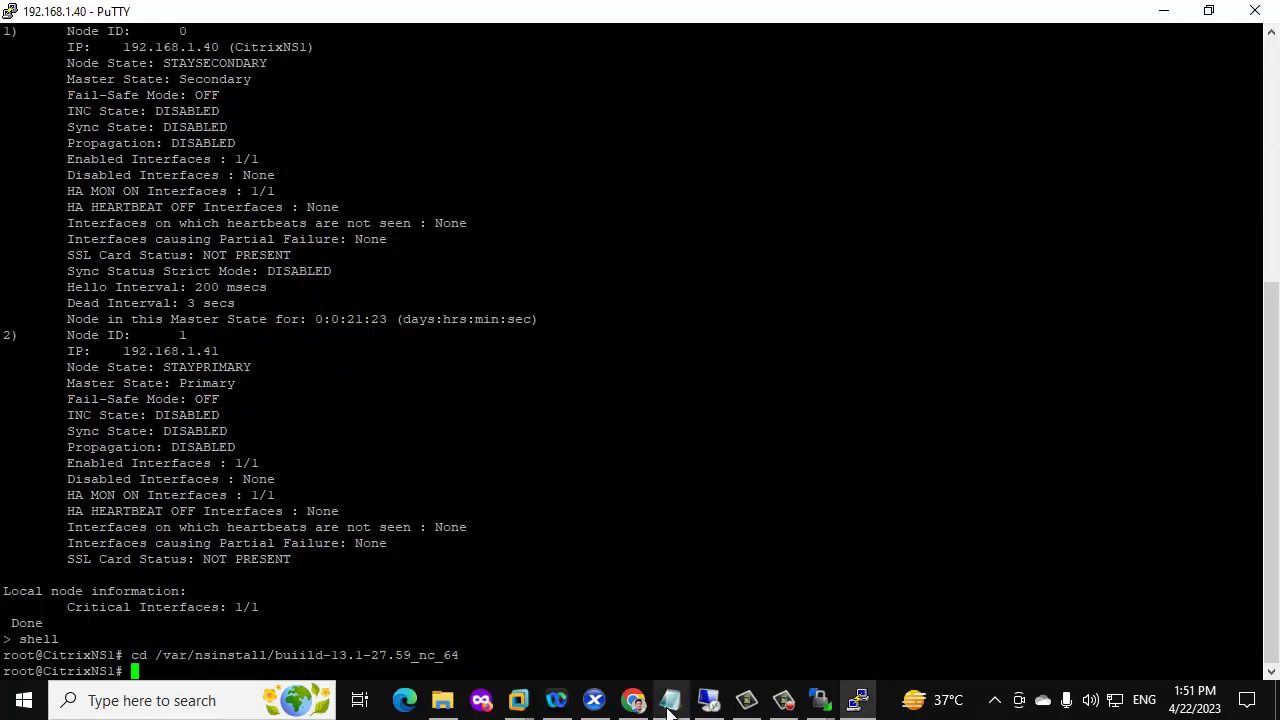
Paste and run the tar extract command, which fails on bbuild-13.1-27.59_nc_64.tgz
{"action": "left_click", "coordinate": [670, 700]}
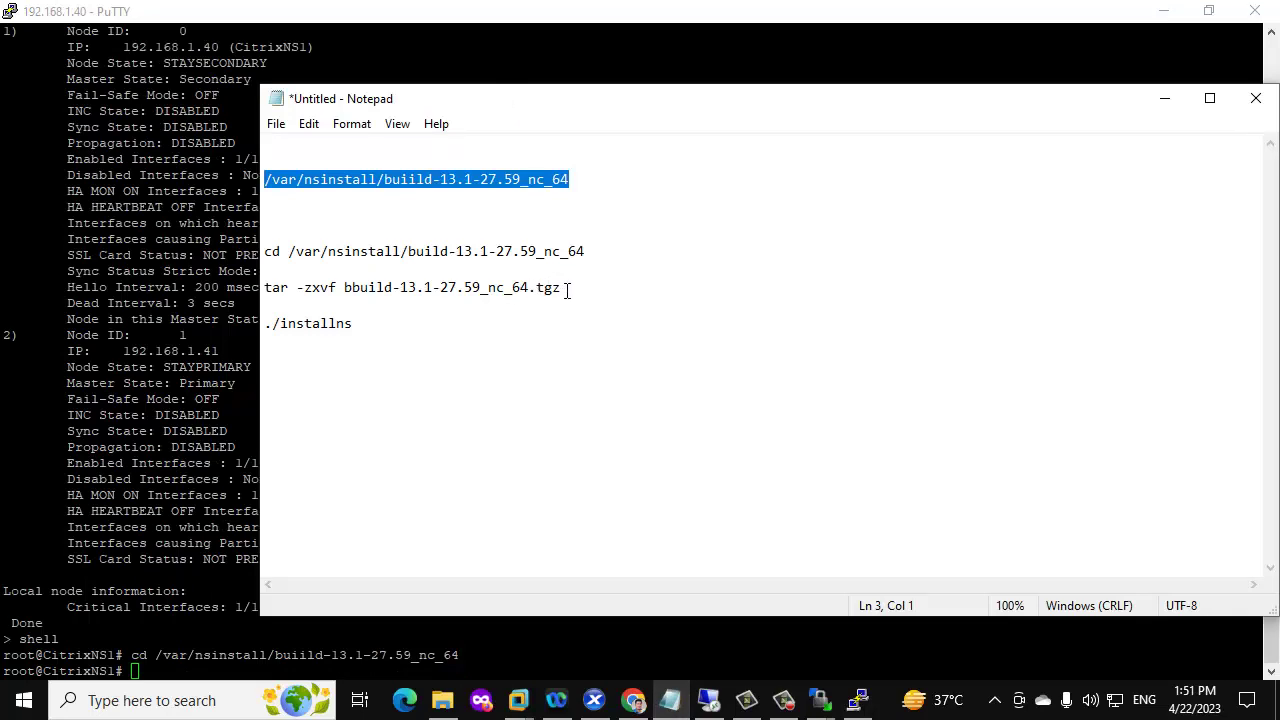
{"action": "left_click", "coordinate": [567, 290]}
{"action": "left_click_drag", "start_coordinate": [565, 289], "coordinate": [265, 286]}
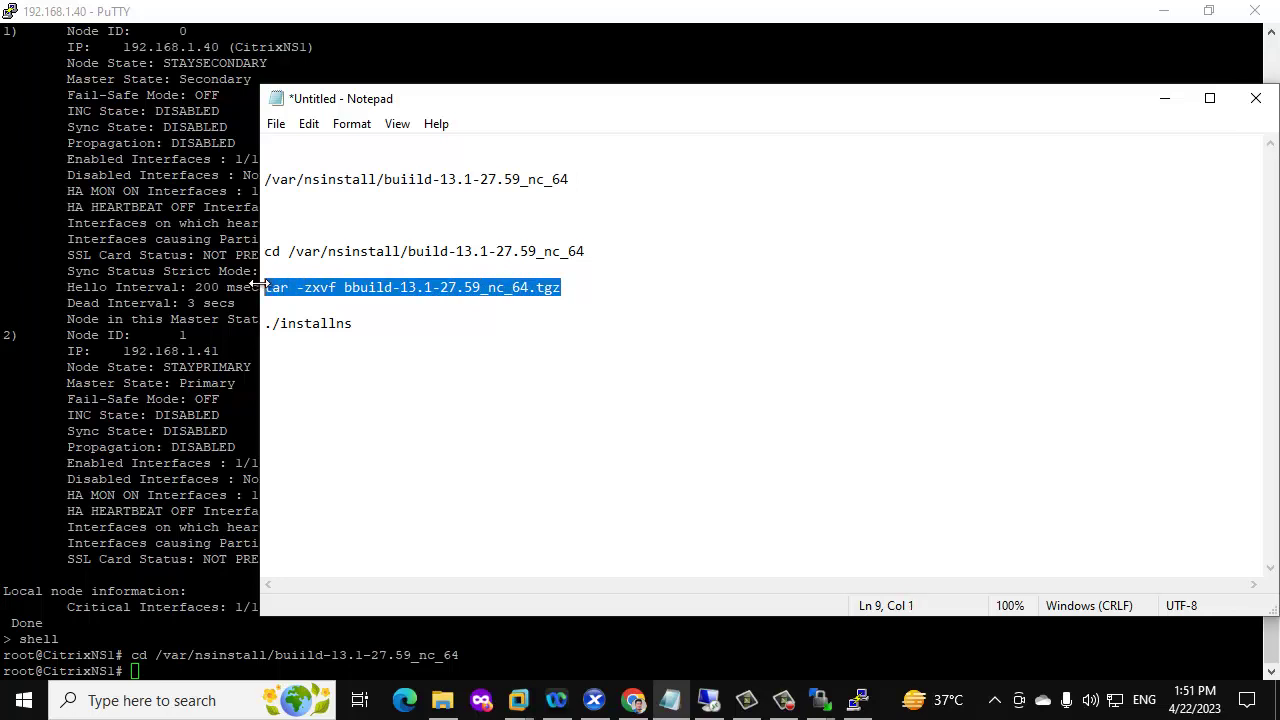
{"action": "right_click", "coordinate": [526, 650]}
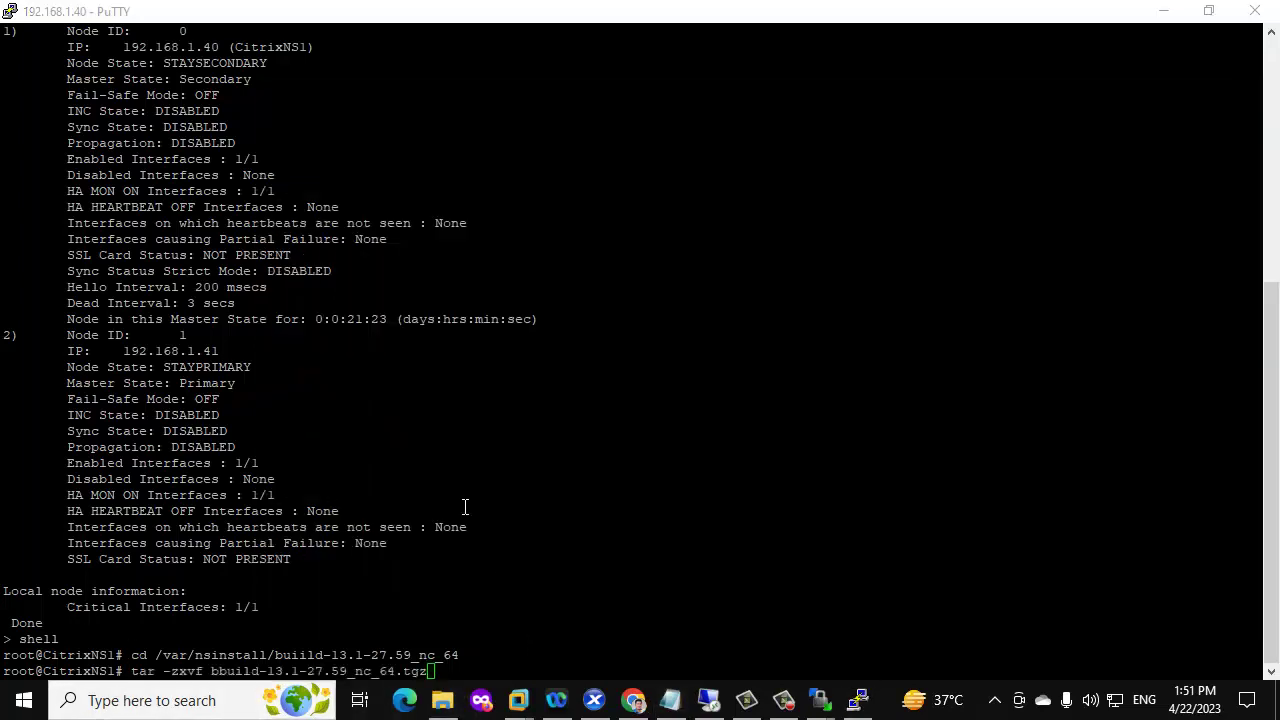
{"action": "key", "text": "Return"}
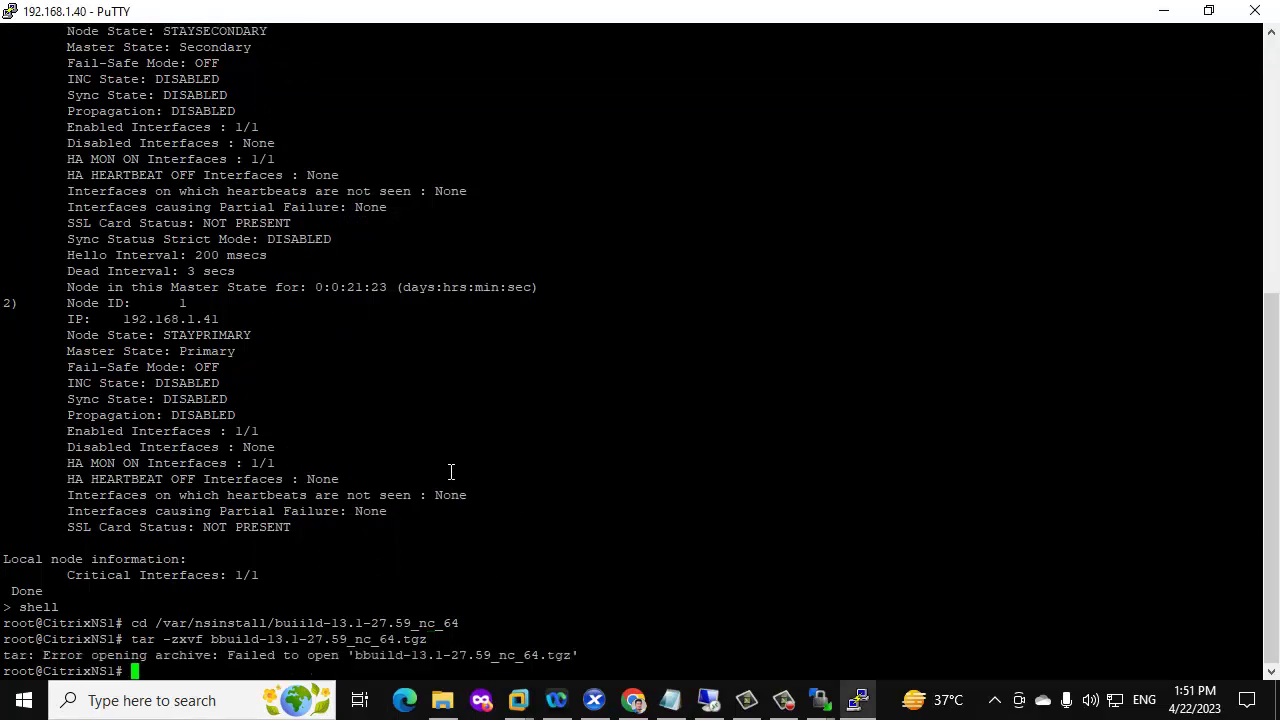
Remove the extra 'b' from the tar command in Notepad and run it to extract the archive
{"action": "left_click", "coordinate": [670, 700]}
{"action": "left_click", "coordinate": [340, 347]}
{"action": "left_click", "coordinate": [352, 289]}
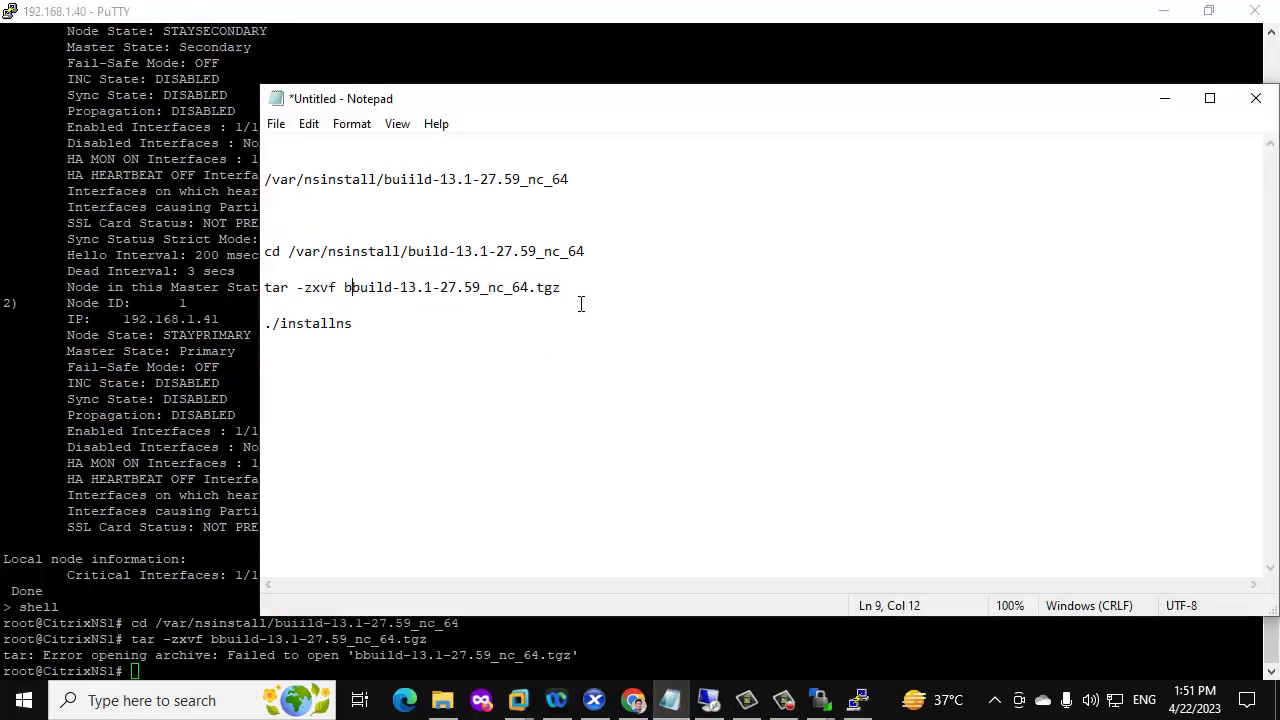
{"action": "key", "text": "BackSpace"}
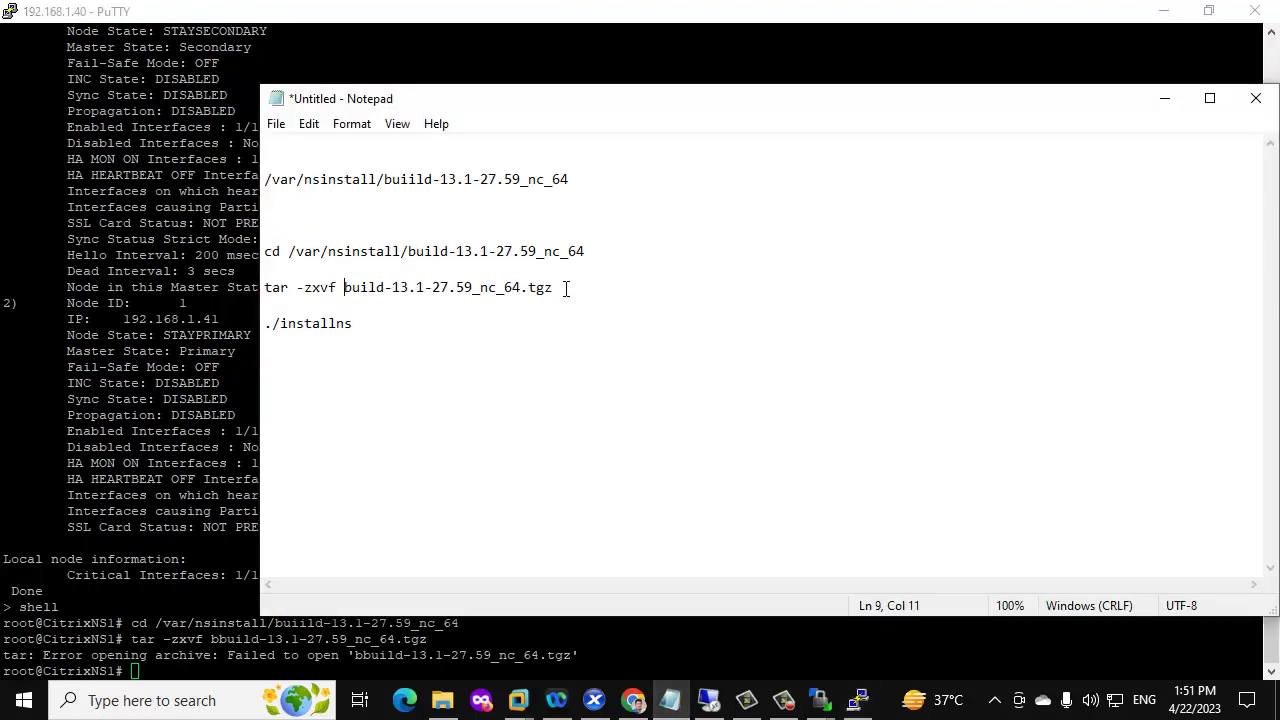
{"action": "left_click", "coordinate": [566, 288]}
{"action": "left_click", "coordinate": [264, 288], "text": "shift"}
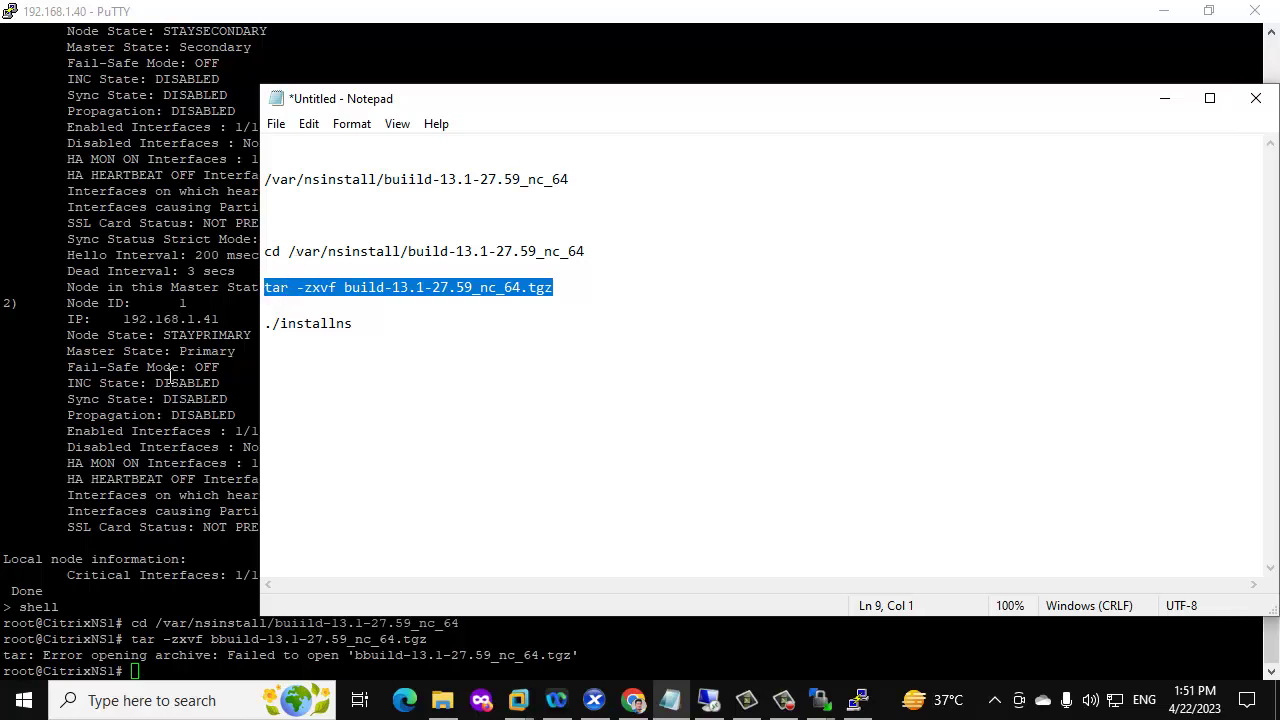
{"action": "left_click", "coordinate": [170, 376]}
{"action": "right_click", "coordinate": [369, 534]}
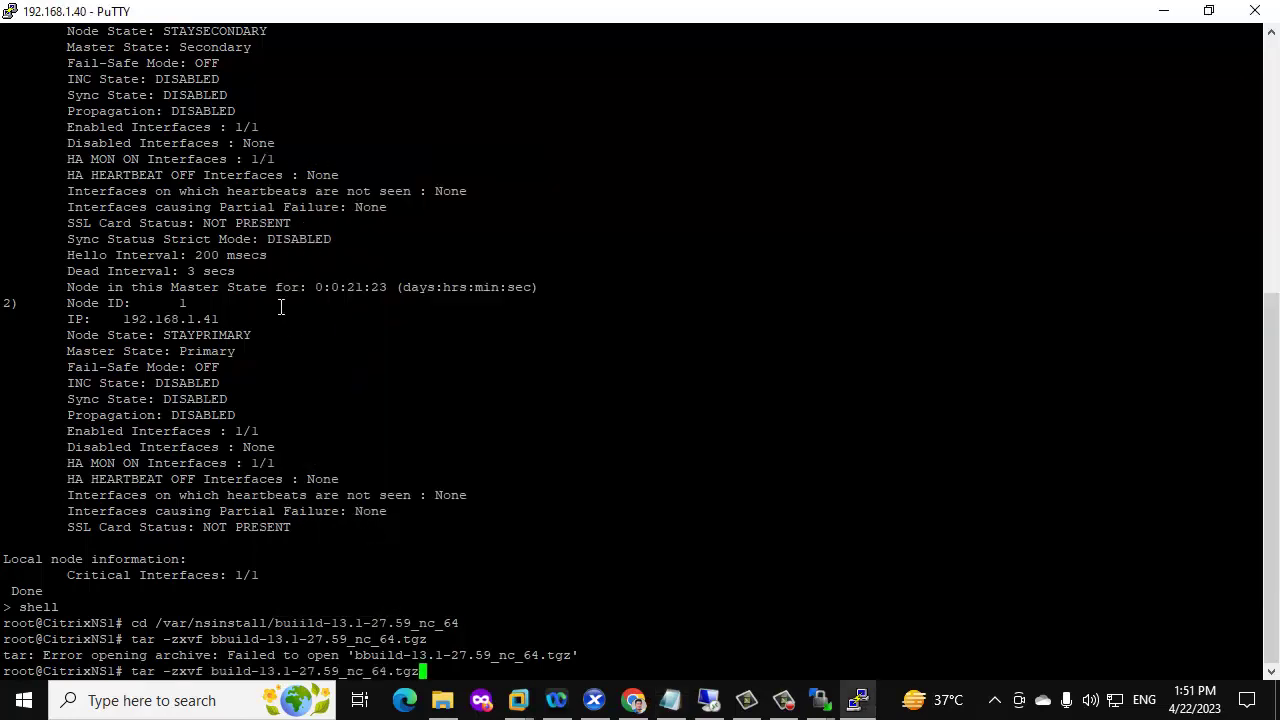
{"action": "key", "text": "Return"}
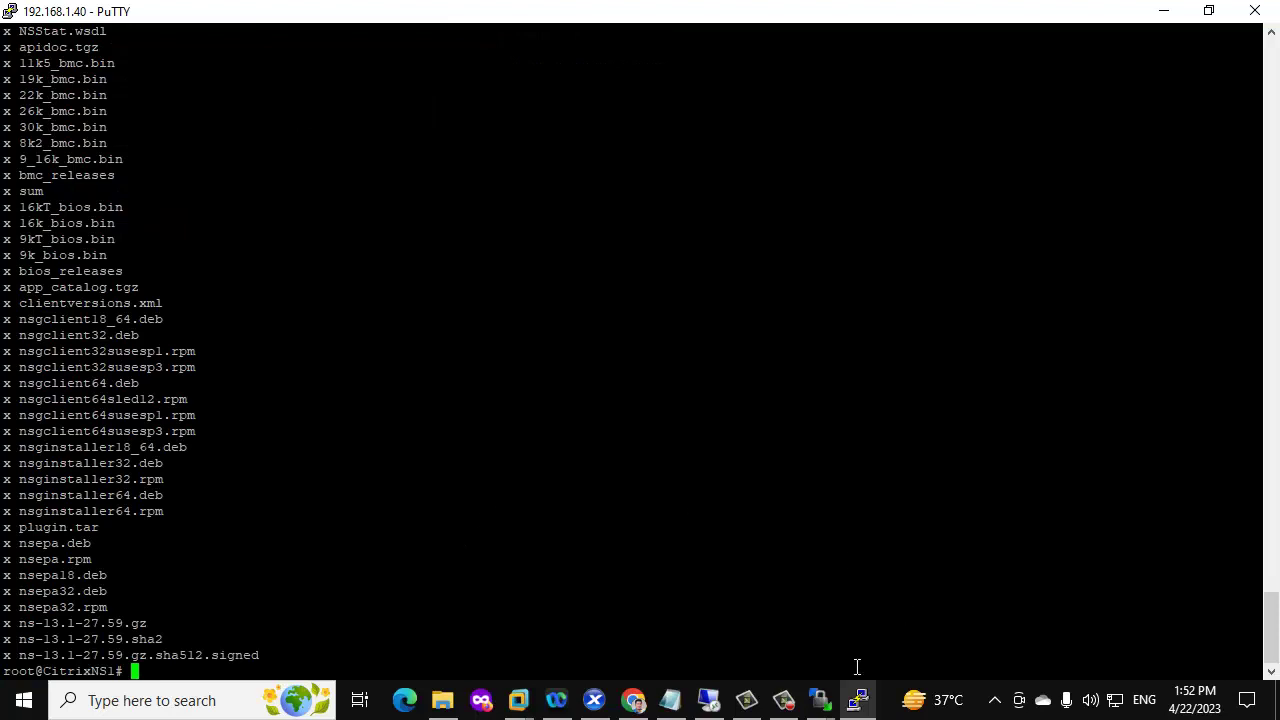
Copy the ./installns command from Notepad and run it in PuTTY
{"action": "left_click", "coordinate": [670, 700]}
{"action": "left_click", "coordinate": [509, 500]}
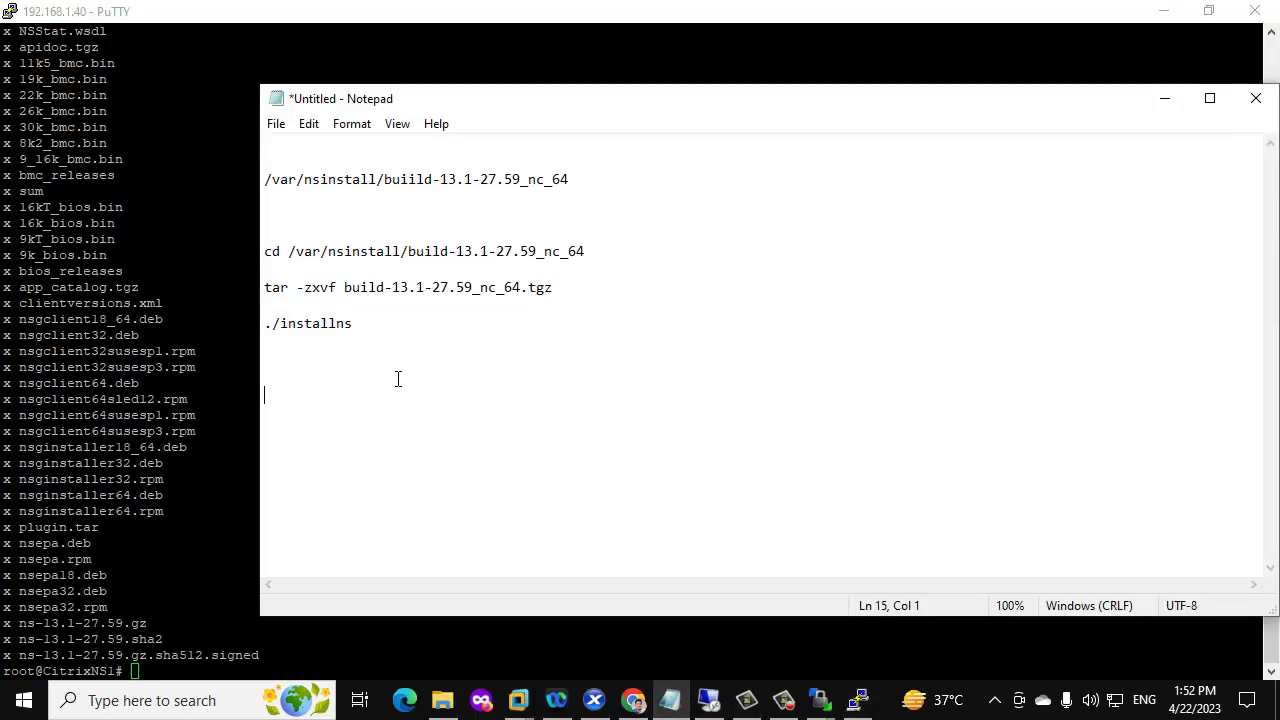
{"action": "left_click_drag", "start_coordinate": [366, 323], "coordinate": [260, 324]}
{"action": "key", "text": "ctrl+c"}
{"action": "left_click", "coordinate": [195, 606]}
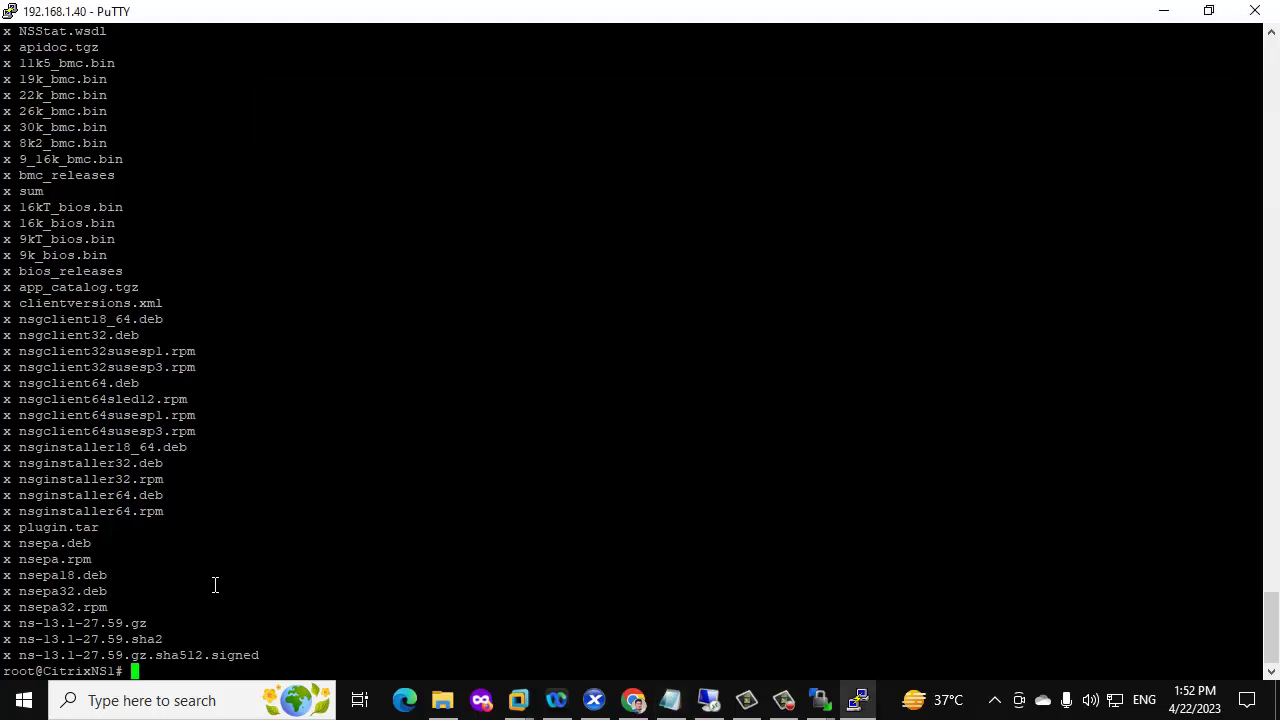
{"action": "right_click", "coordinate": [215, 585]}
{"action": "key", "text": "Return"}
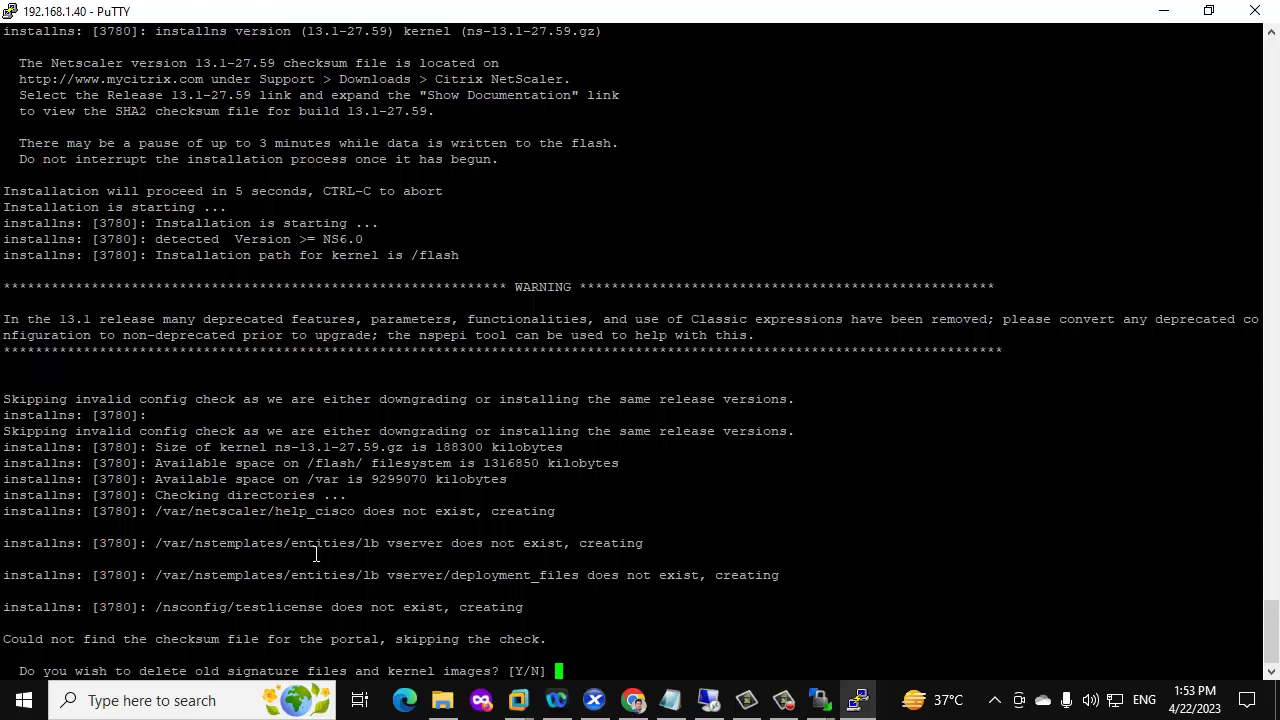
Answer n to deleting old signature files, y to Reboot NOW, and dismiss PuTTY's fatal error
{"action": "type", "text": "n"}
{"action": "key", "text": "Return"}
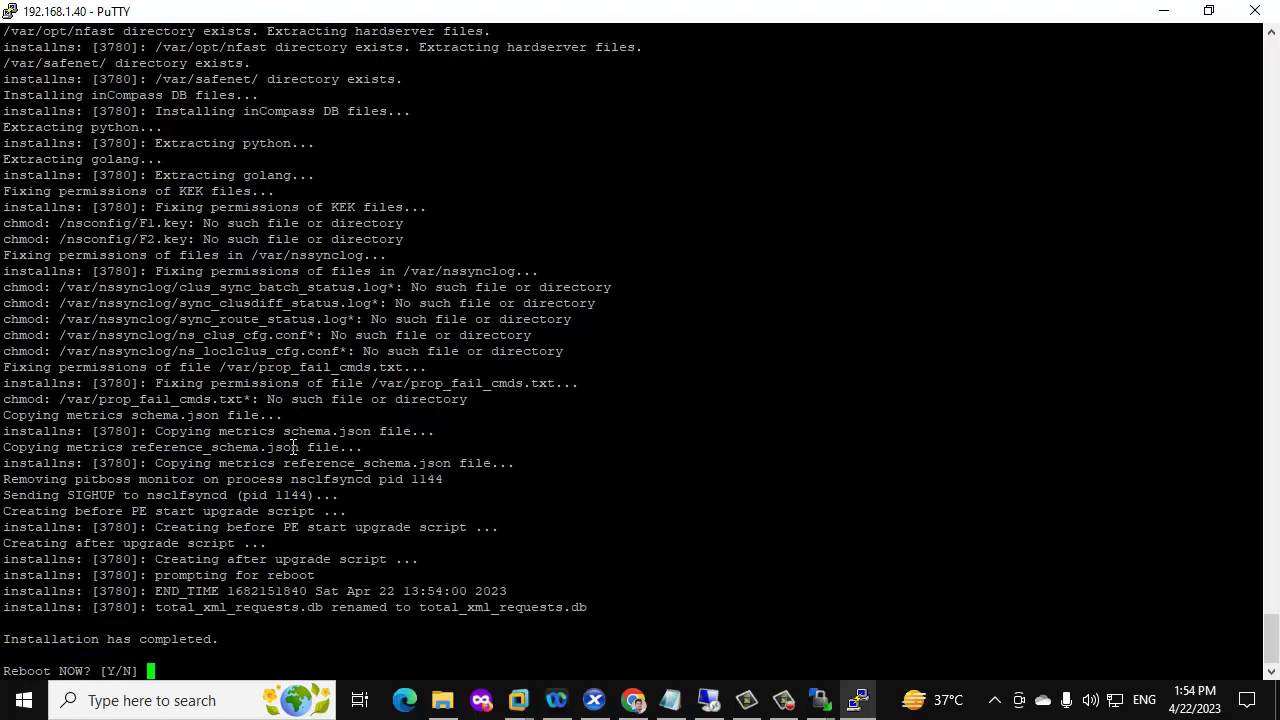
{"action": "type", "text": "y"}
{"action": "key", "text": "Return"}
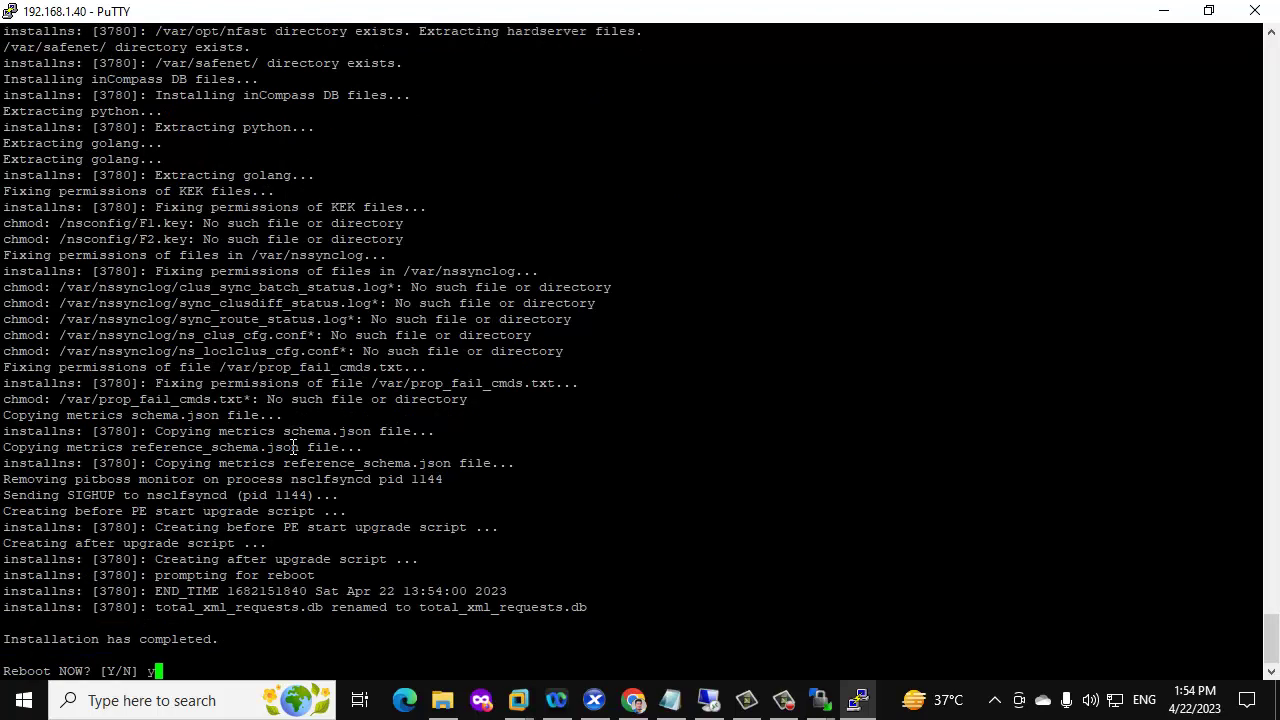
{"action": "left_click", "coordinate": [780, 420]}
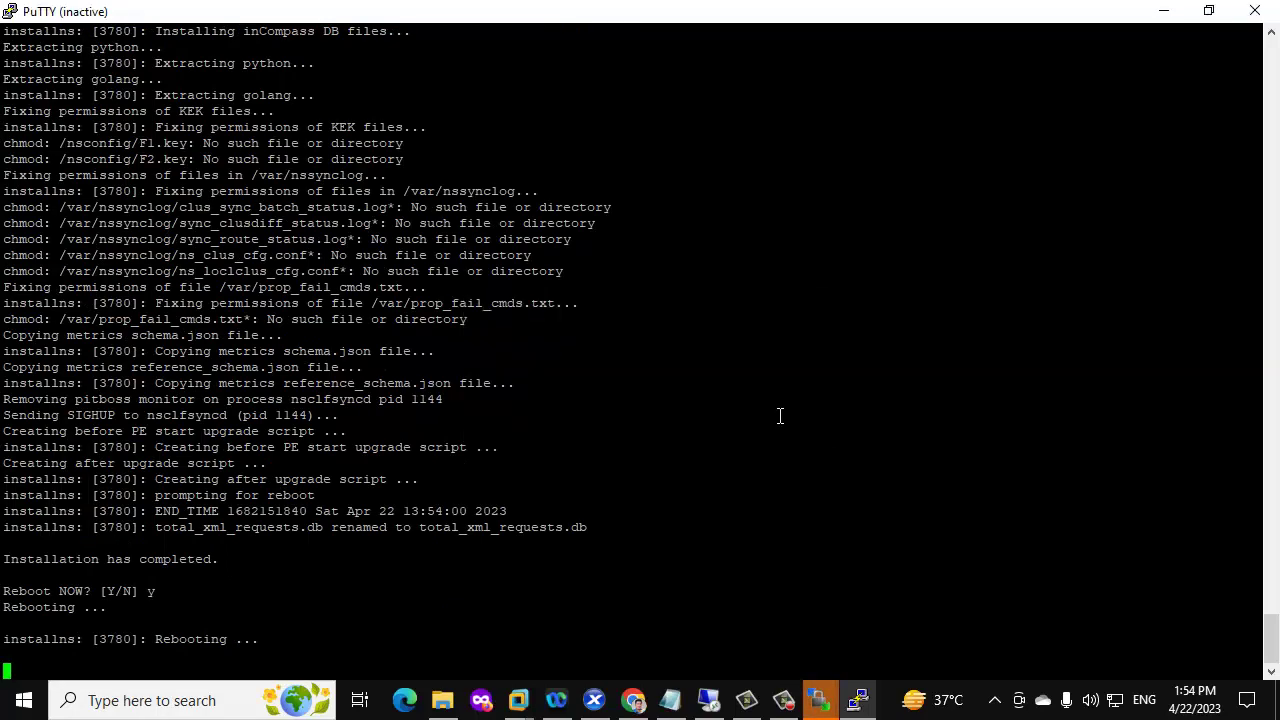
Open NetScaler -2's console in XenCenter and wake it to show the node state
{"action": "left_click", "coordinate": [594, 700]}
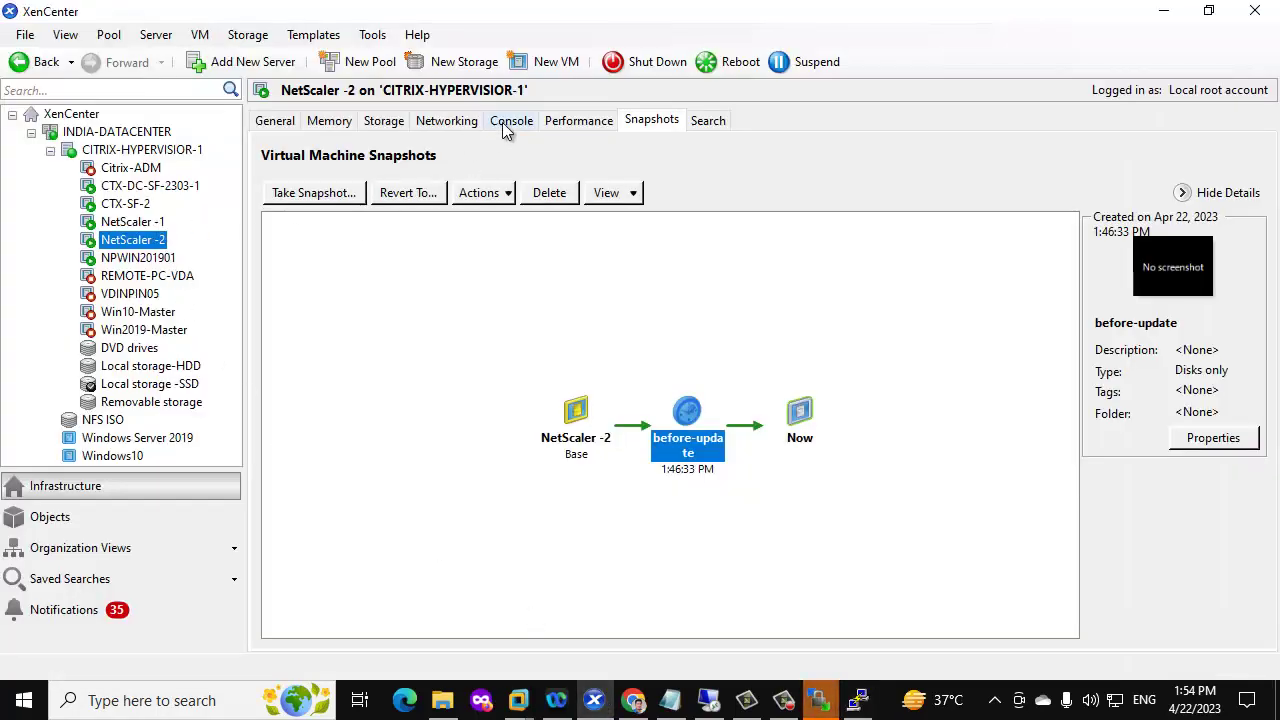
{"action": "left_click", "coordinate": [508, 124]}
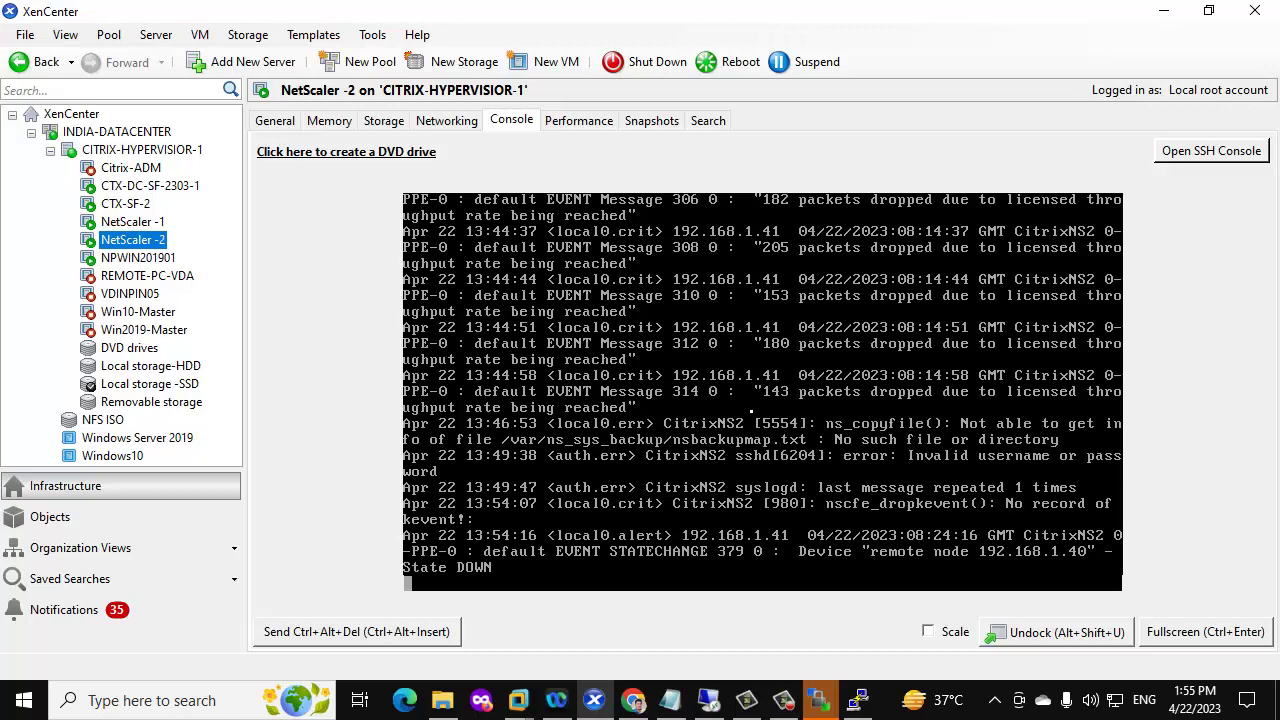
{"action": "key", "text": "Return"}
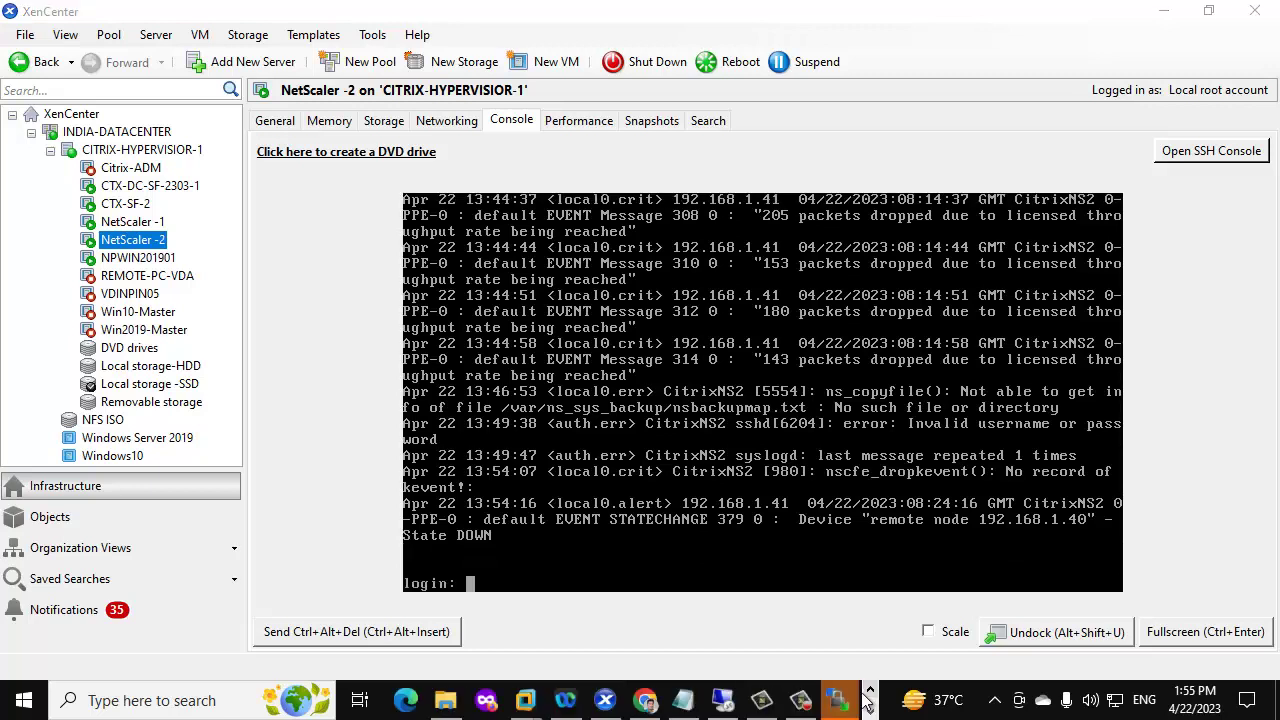
Check the running ping to 192.168.1.40, move its window aside, then close it
{"action": "left_click", "coordinate": [870, 710]}
{"action": "left_click", "coordinate": [458, 700]}
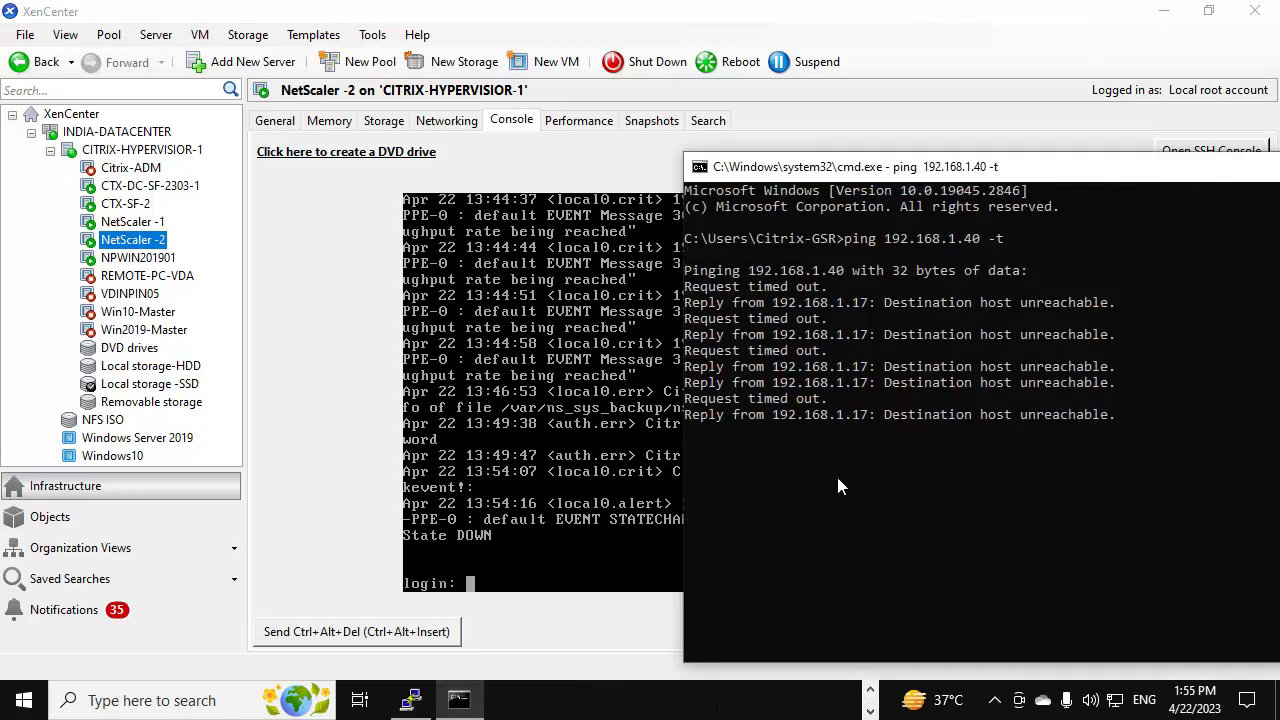
{"action": "left_click", "coordinate": [857, 480]}
{"action": "right_click", "coordinate": [857, 480]}
{"action": "left_click_drag", "start_coordinate": [1123, 176], "coordinate": [968, 187]}
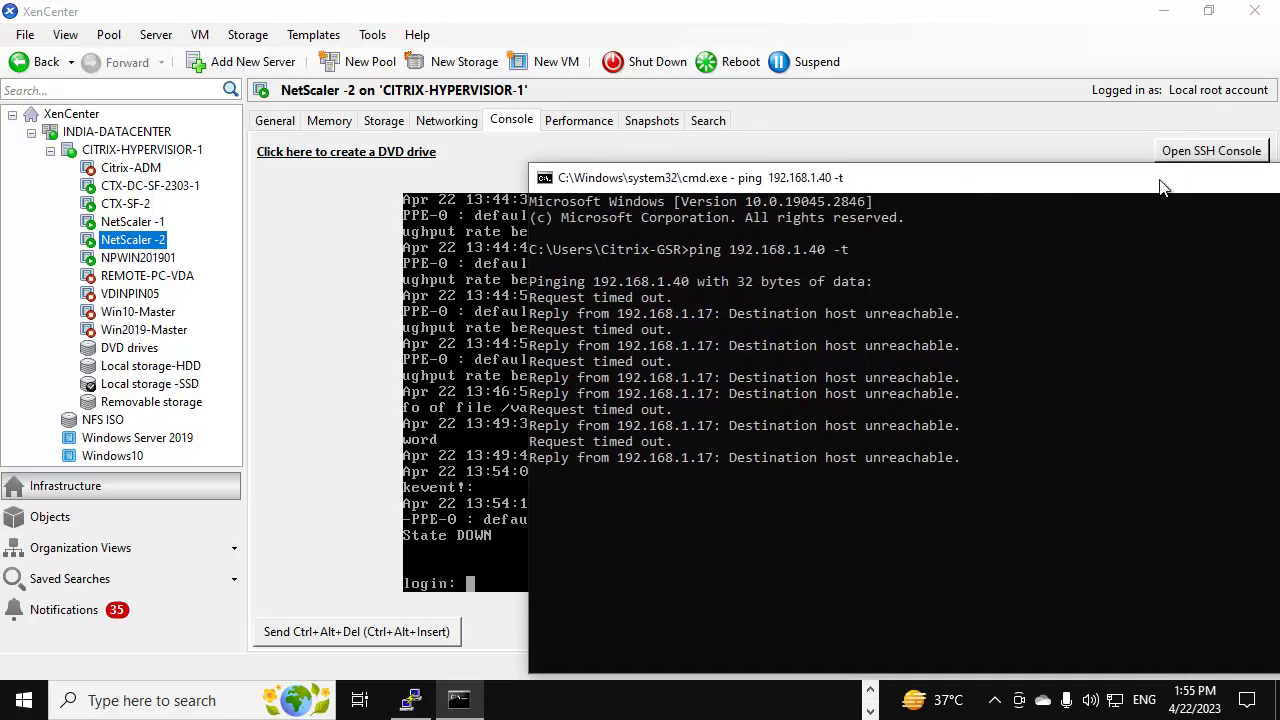
{"action": "left_click_drag", "start_coordinate": [1160, 189], "coordinate": [1005, 175]}
{"action": "left_click", "coordinate": [1257, 171]}
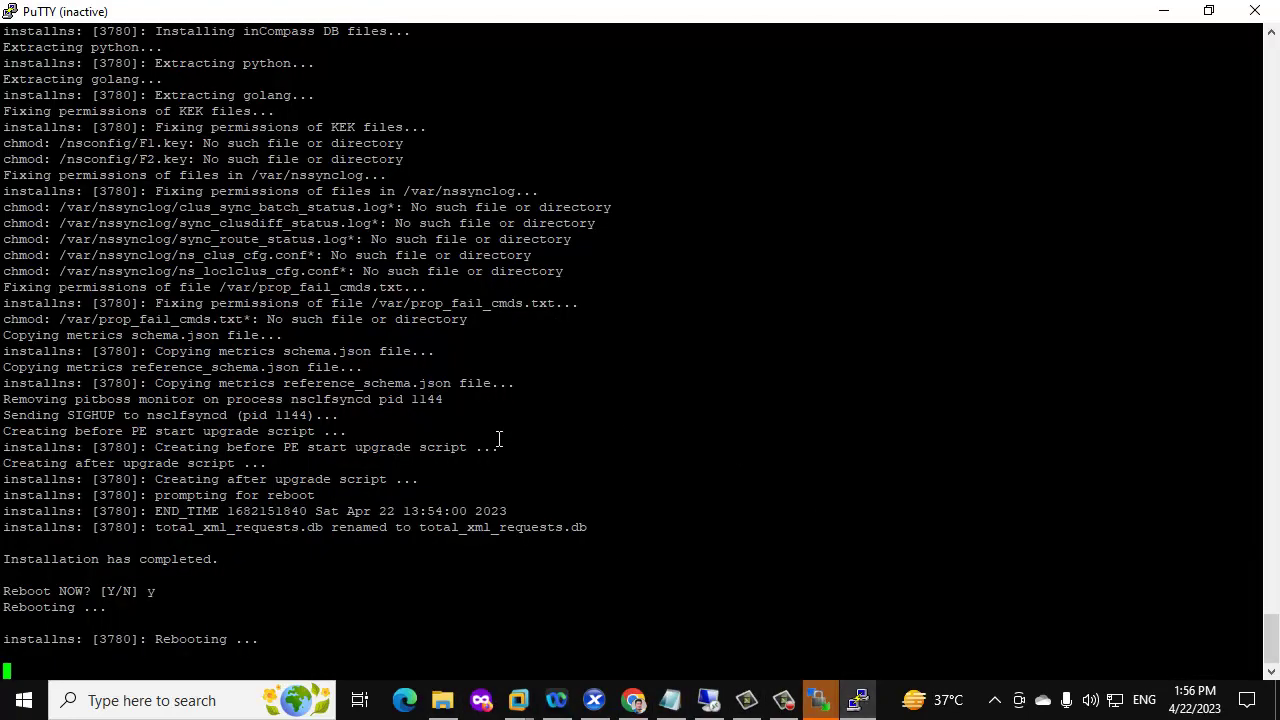
Close the inactive PuTTY window and start a new PuTTY session to 192.168.1.40
{"action": "left_click", "coordinate": [1255, 11]}
{"action": "key", "text": "super"}
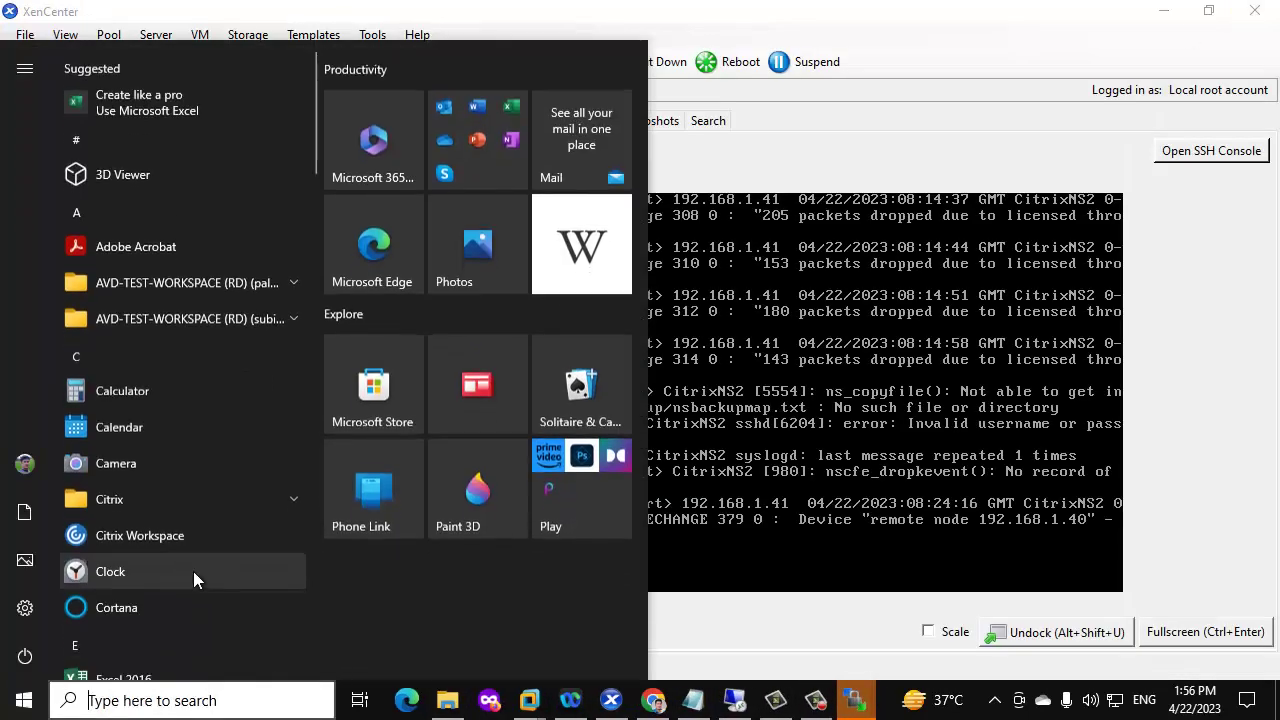
{"action": "type", "text": "put"}
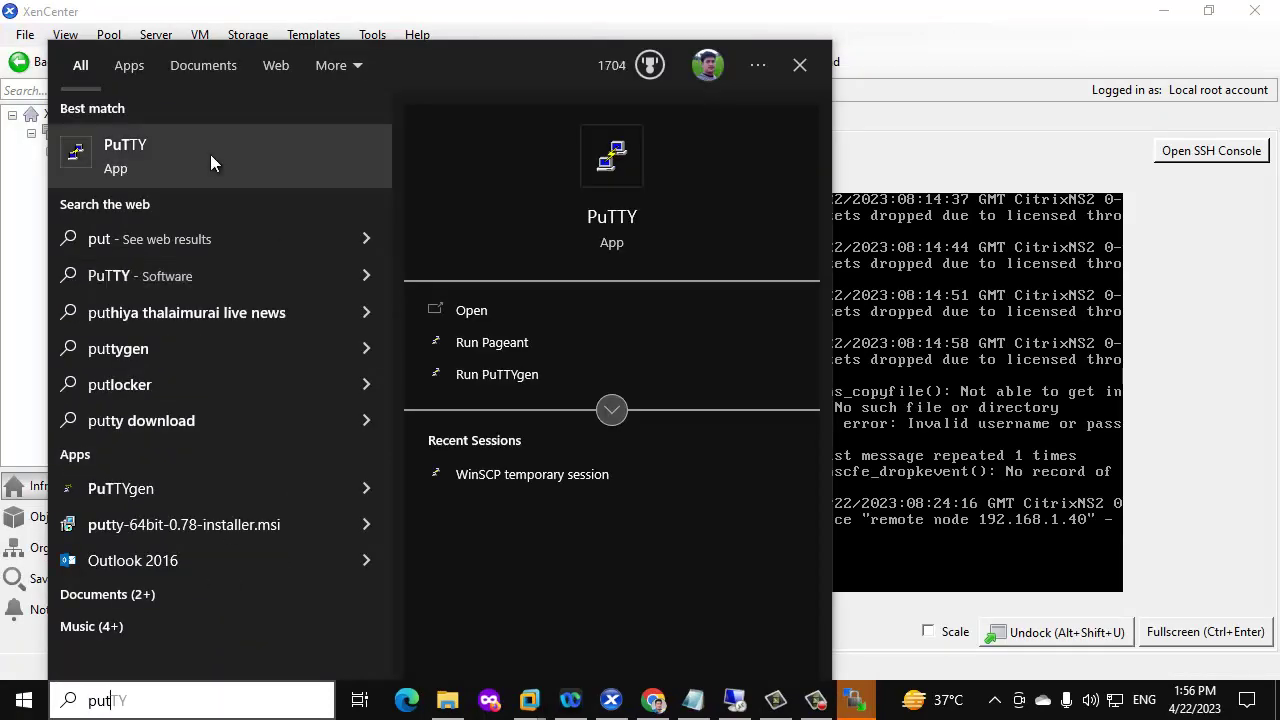
{"action": "left_click", "coordinate": [210, 154]}
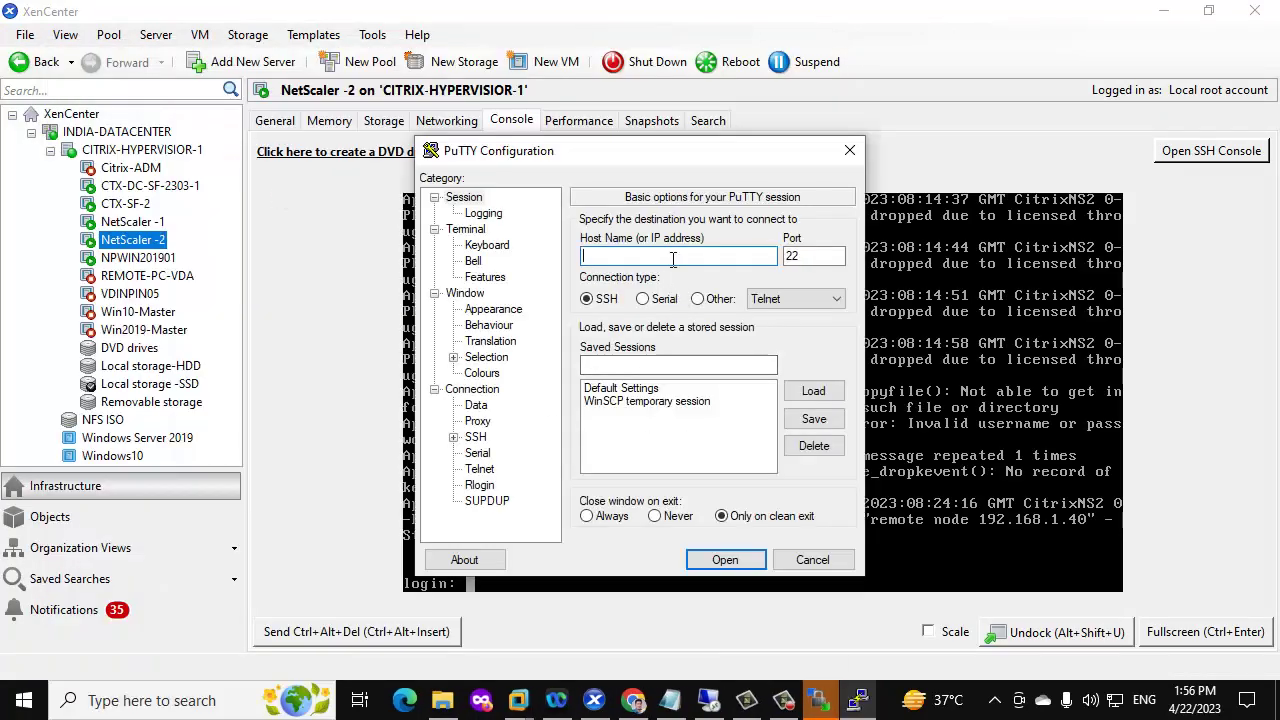
{"action": "type", "text": "192.168.1.40"}
{"action": "key", "text": "Return"}
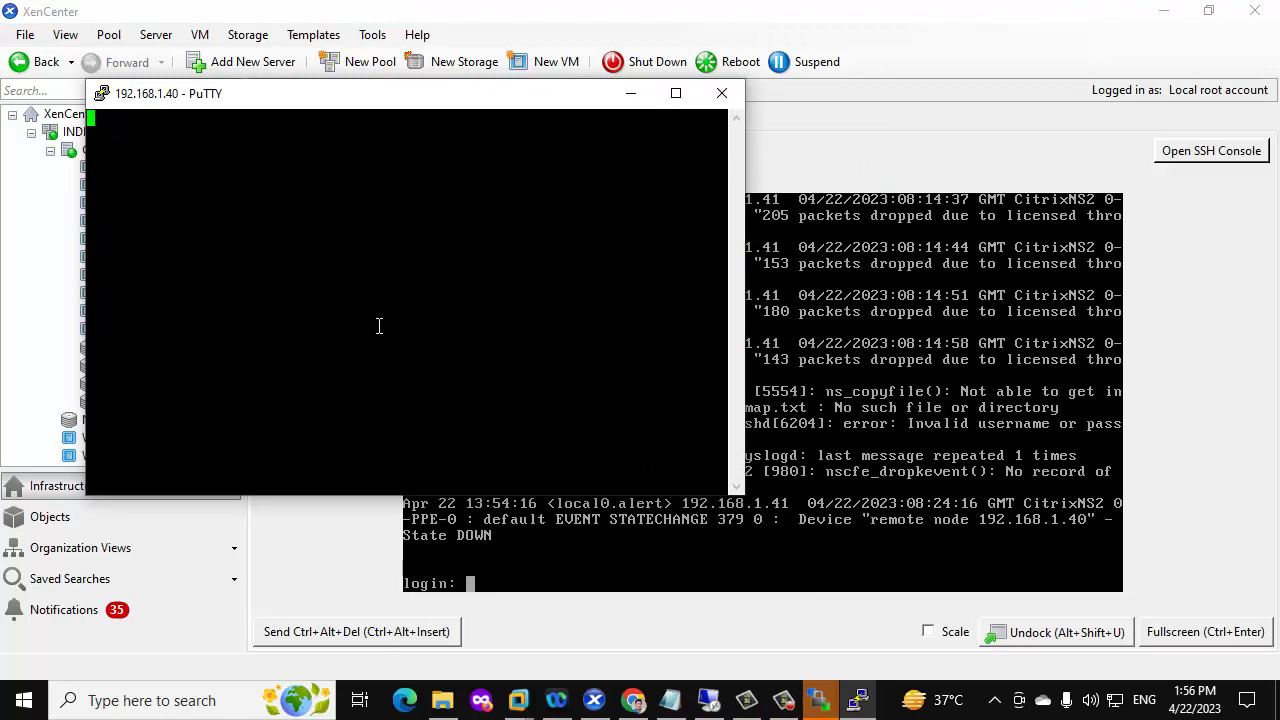
Reload the 192.168.1.40 page and log on with the saved nsroot credentials, retrying after Connection refused
{"action": "left_click", "coordinate": [633, 700]}
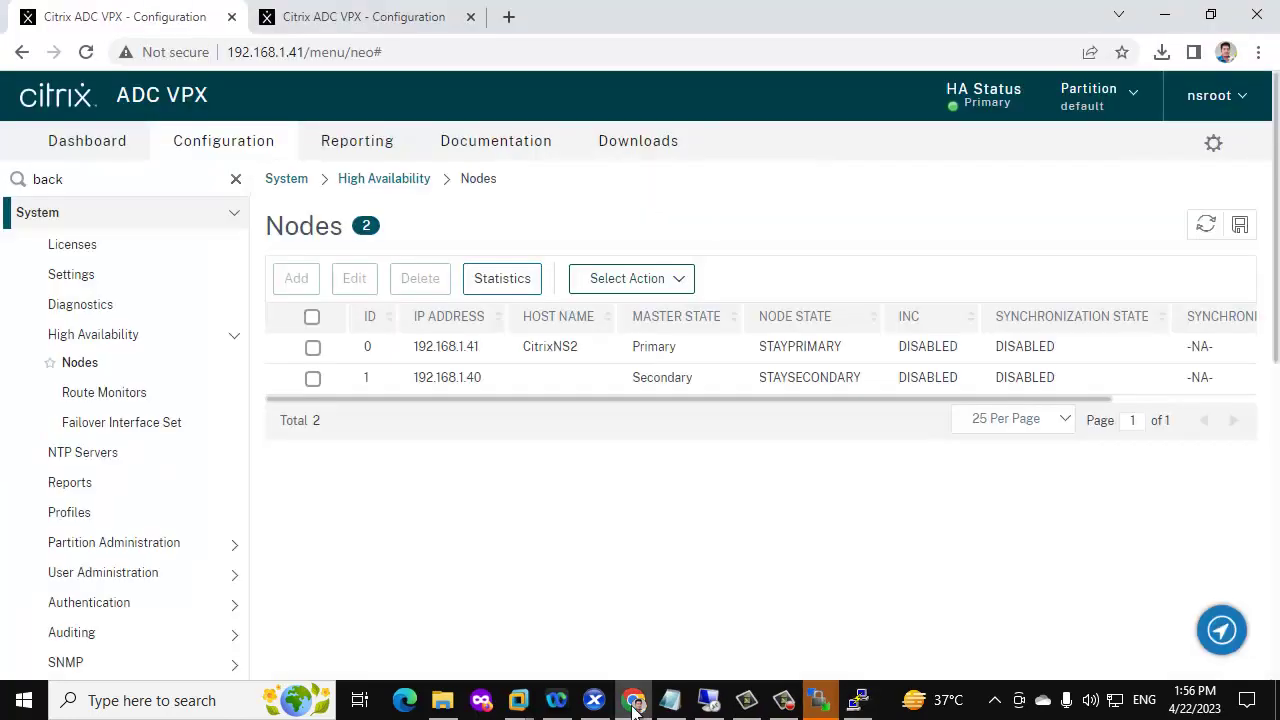
{"action": "left_click", "coordinate": [396, 24]}
{"action": "left_click", "coordinate": [86, 52]}
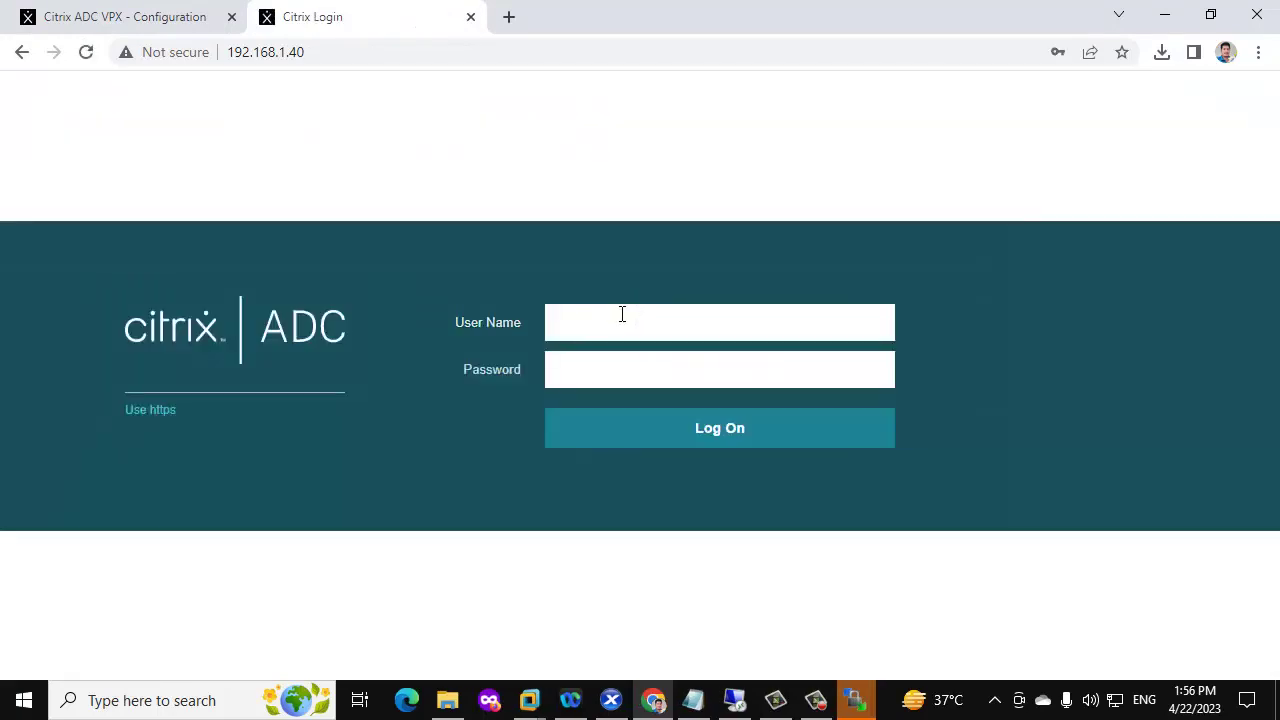
{"action": "left_click", "coordinate": [620, 318]}
{"action": "left_click", "coordinate": [672, 362]}
{"action": "left_click", "coordinate": [690, 432]}
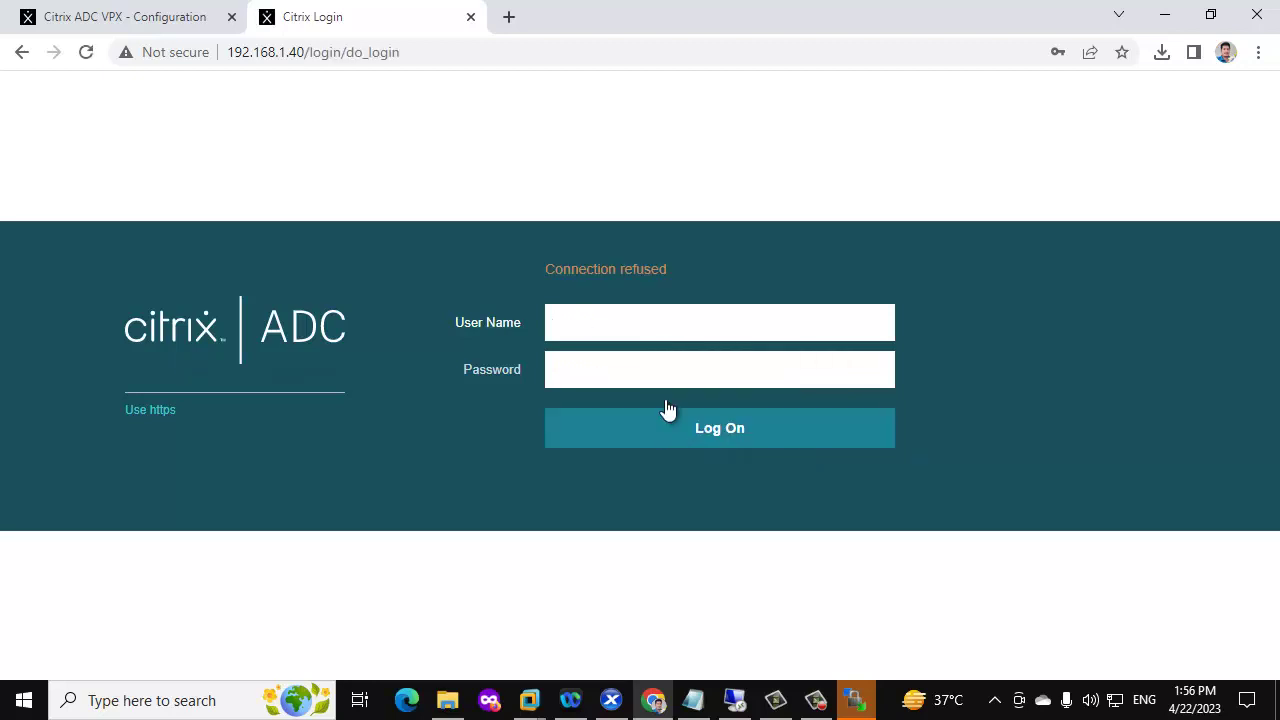
{"action": "left_click", "coordinate": [634, 334]}
{"action": "left_click", "coordinate": [690, 378]}
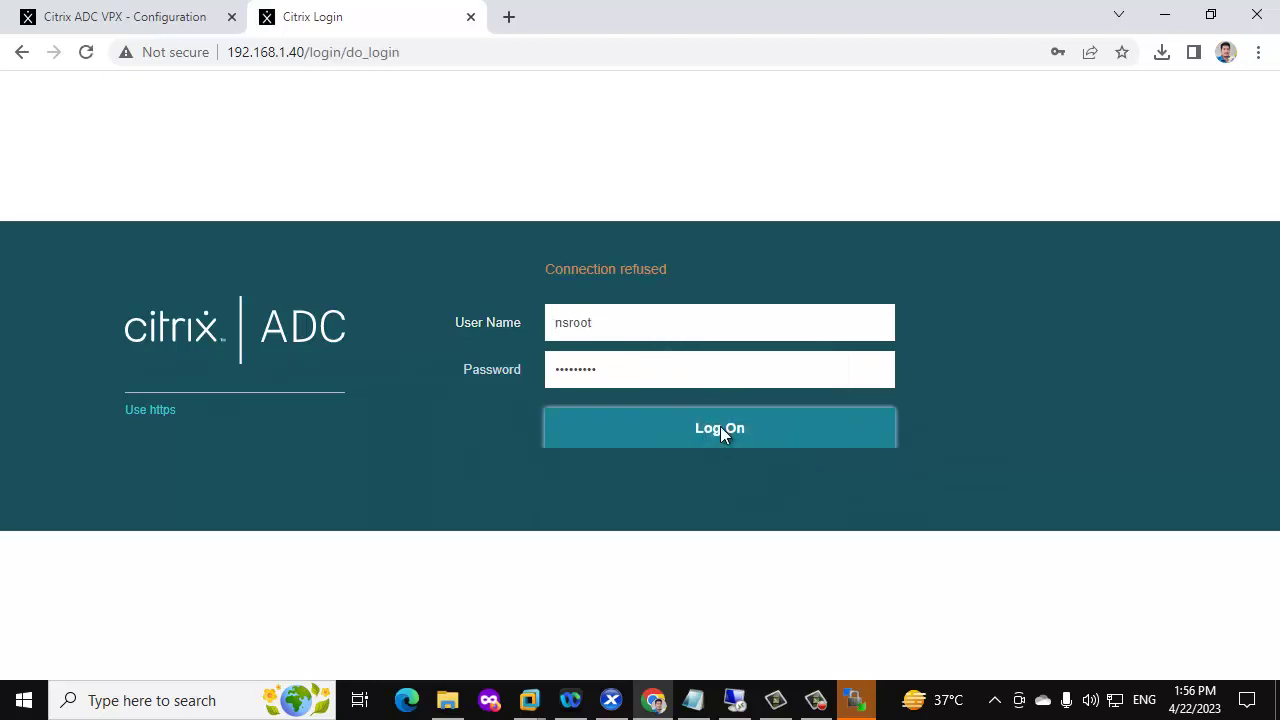
{"action": "left_click", "coordinate": [720, 432]}
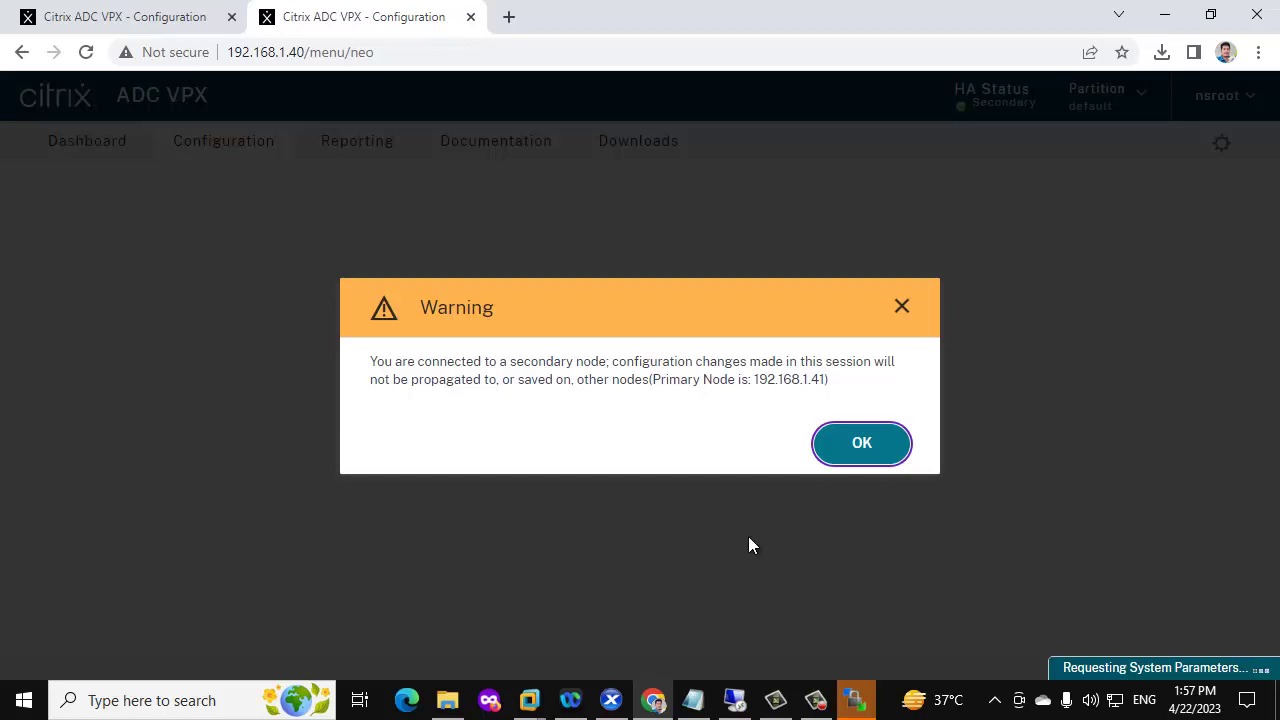
Dismiss the secondary-node warning, compare releases (27.59.nc on .40, 4.43.nc on .41), then open Load Balancing
{"action": "left_click", "coordinate": [858, 448]}
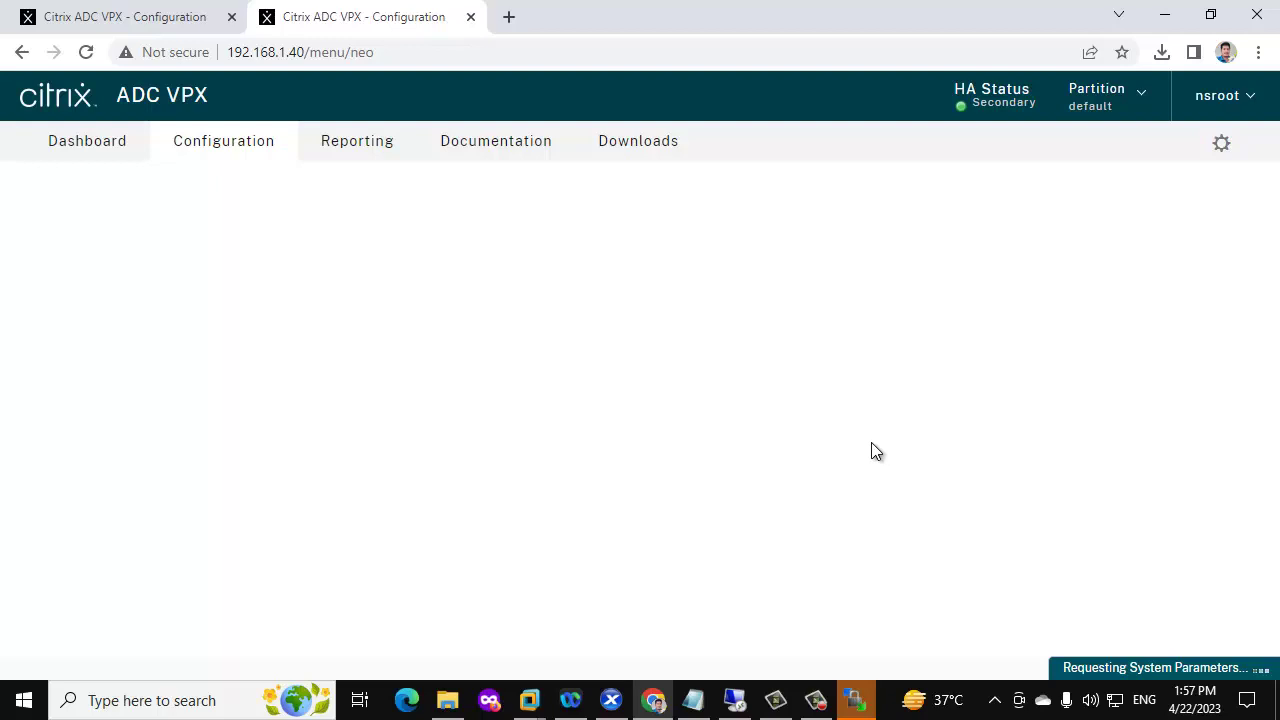
{"action": "left_click", "coordinate": [1211, 98]}
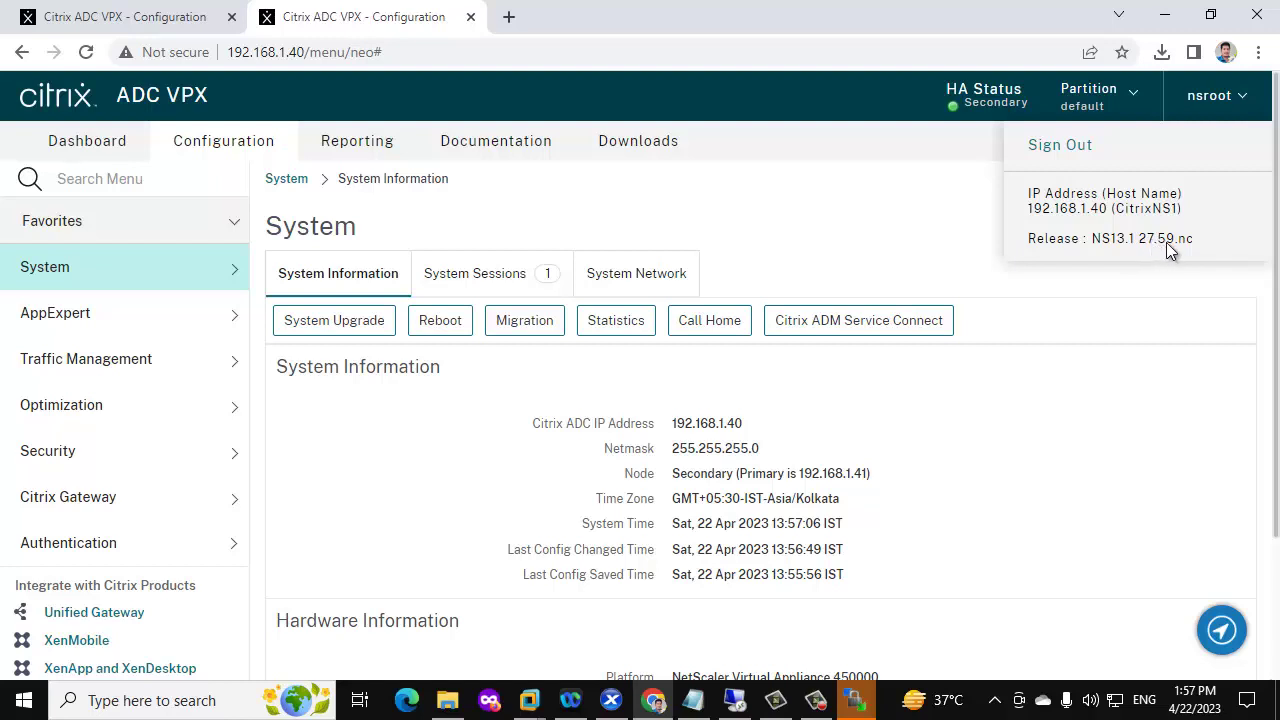
{"action": "left_click", "coordinate": [137, 16]}
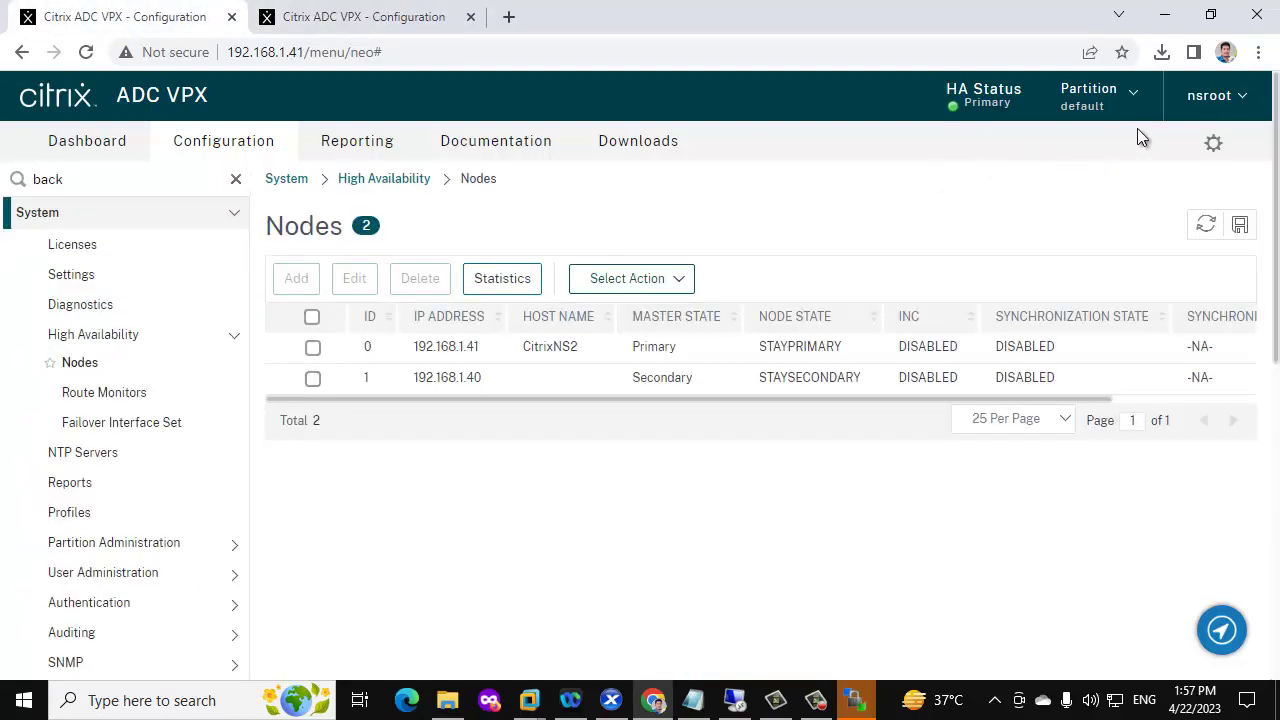
{"action": "left_click", "coordinate": [1225, 96]}
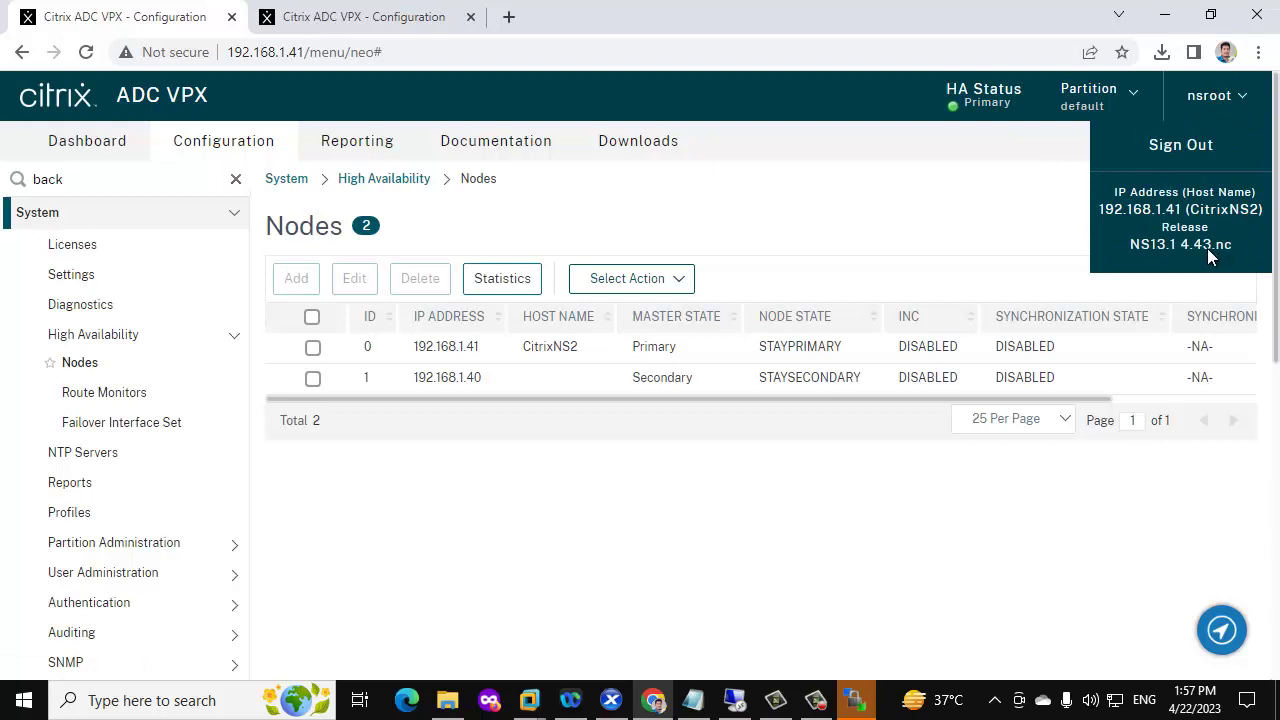
{"action": "left_click", "coordinate": [292, 12]}
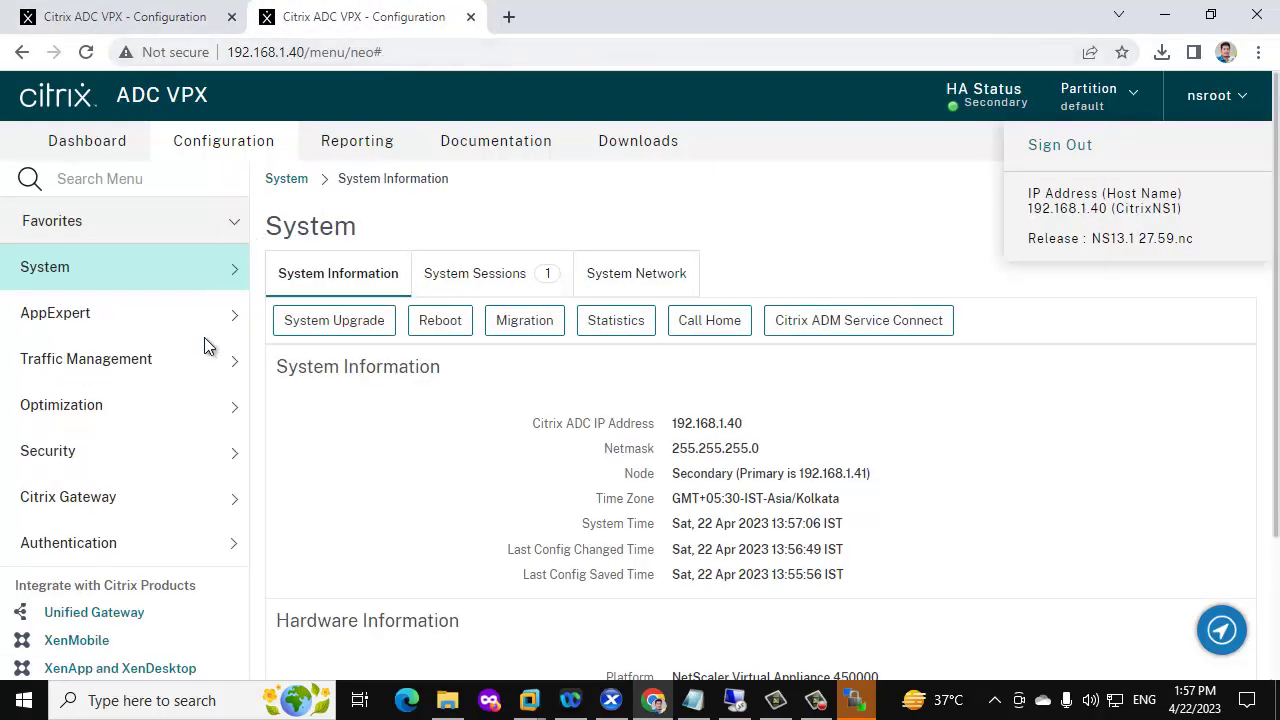
{"action": "left_click", "coordinate": [200, 370]}
{"action": "left_click", "coordinate": [187, 400]}
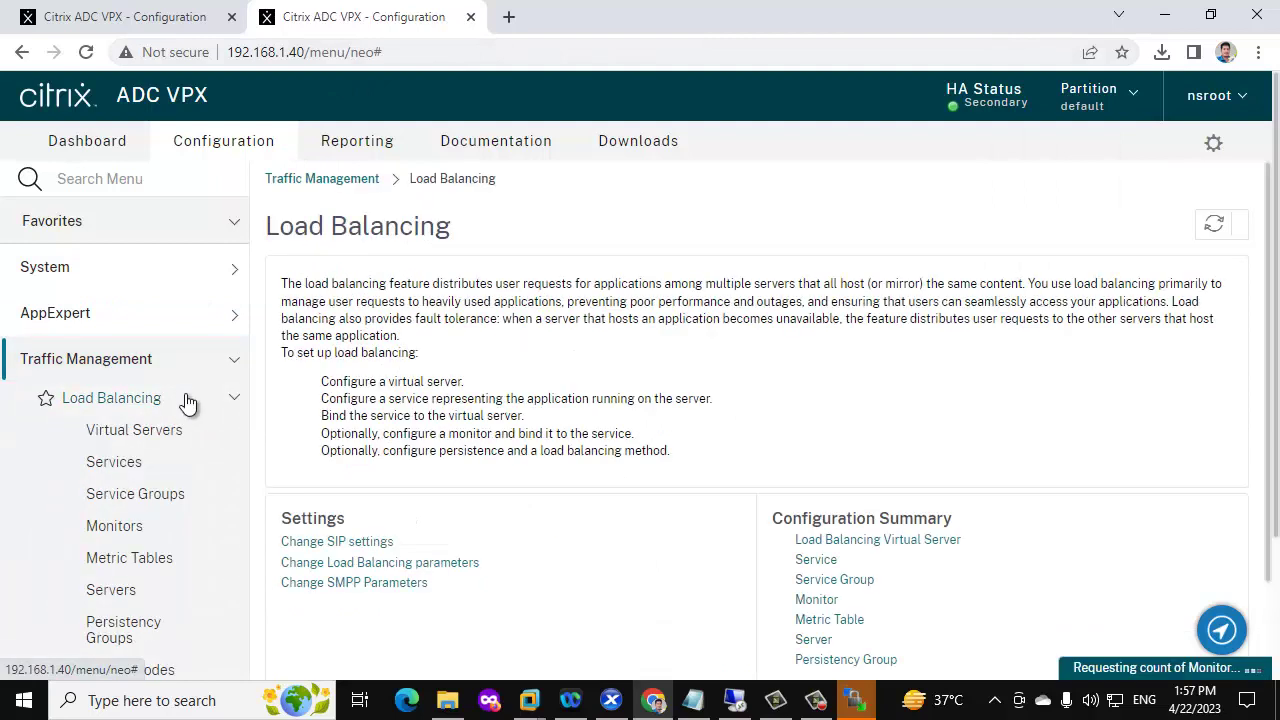
Review the load balancing virtual servers list and return to the Load Balancing overview
{"action": "left_click", "coordinate": [160, 432]}
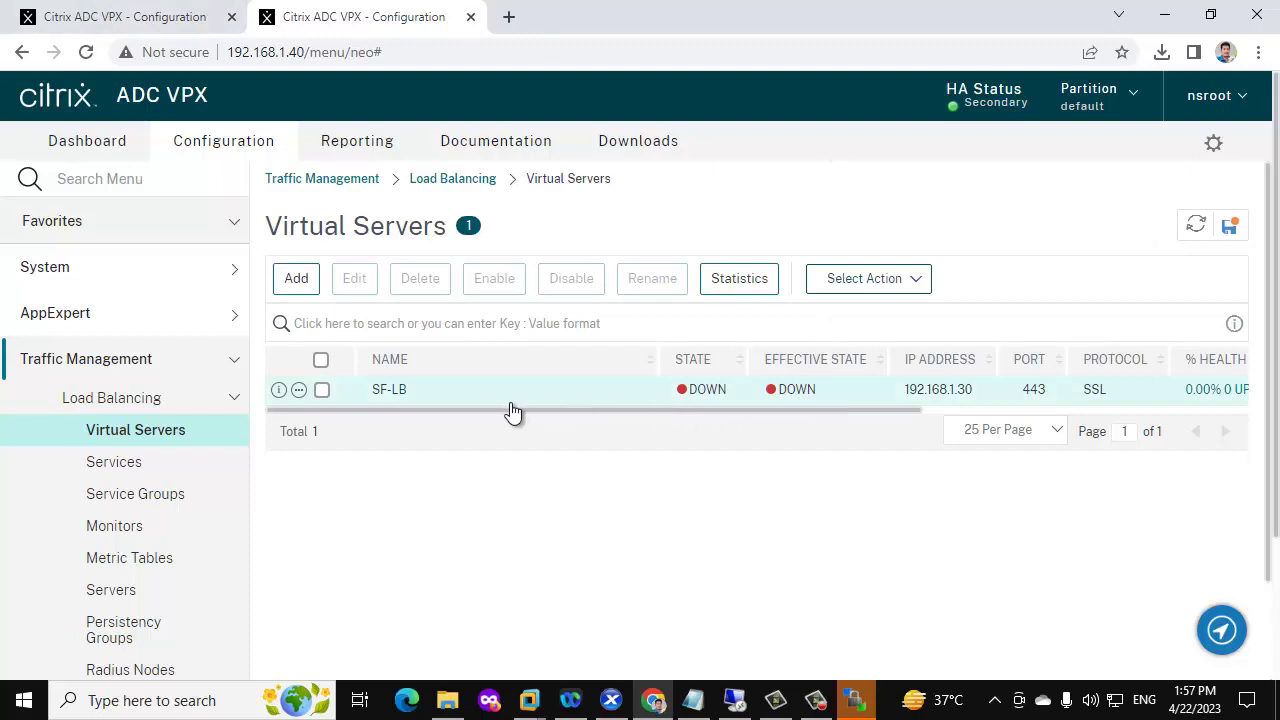
{"action": "scroll", "coordinate": [110, 445], "scroll_direction": "down", "scroll_amount": 5}
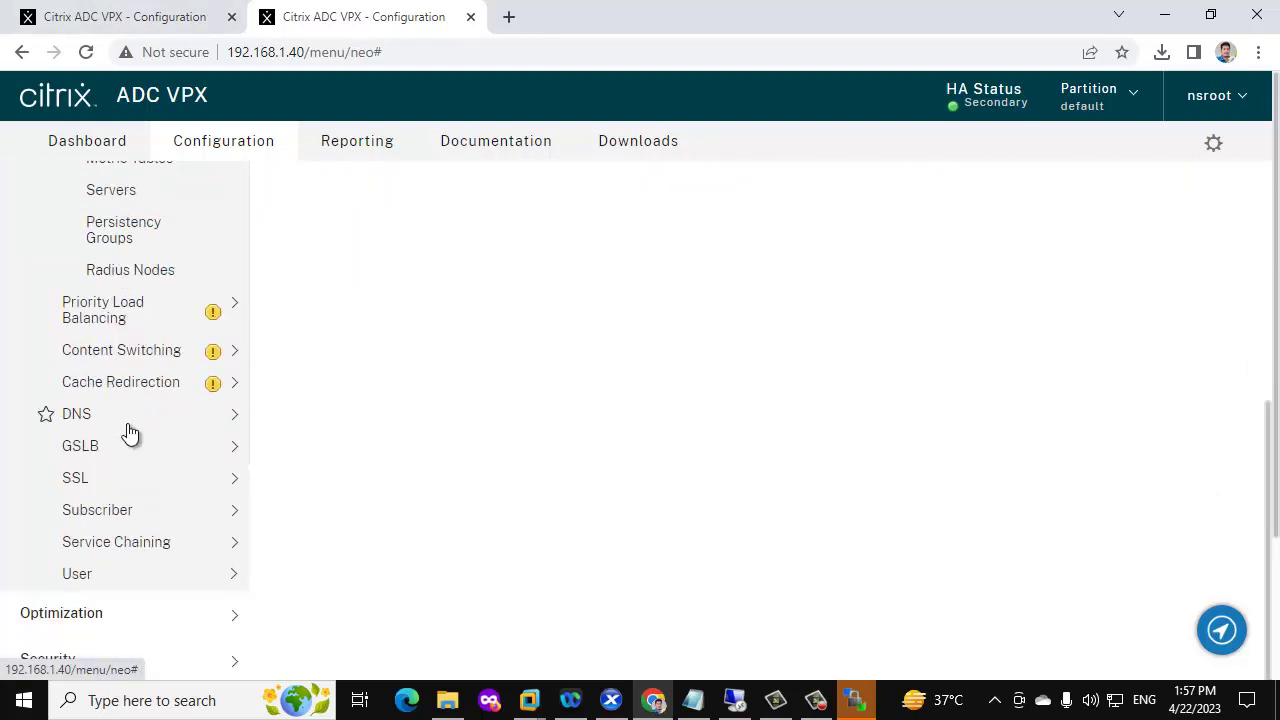
{"action": "scroll", "coordinate": [190, 420], "scroll_direction": "up", "scroll_amount": 2}
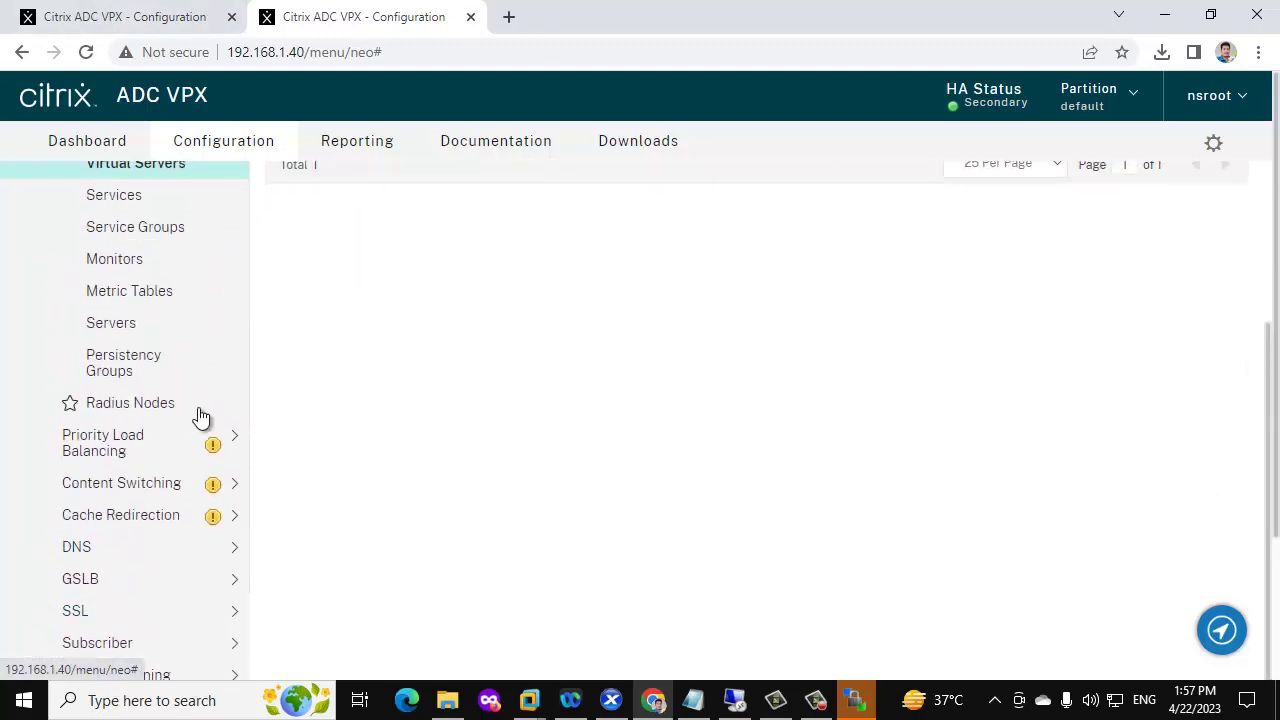
{"action": "scroll", "coordinate": [219, 388], "scroll_direction": "up", "scroll_amount": 2}
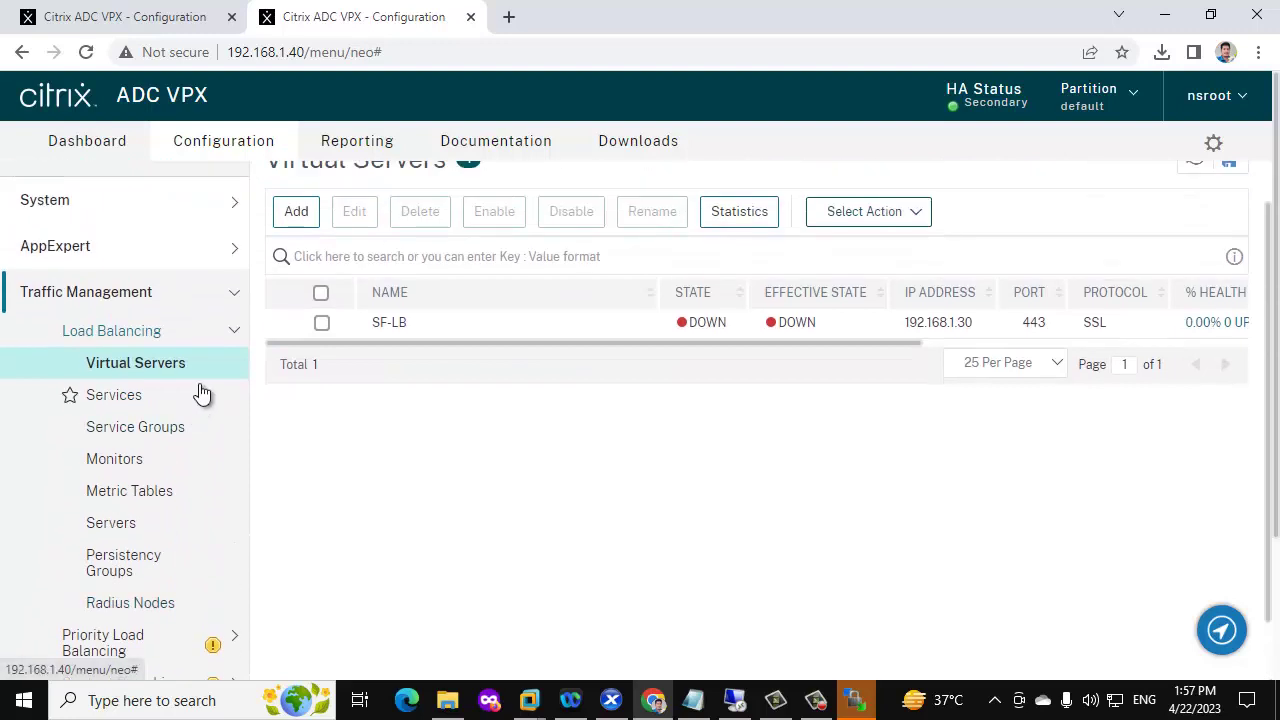
{"action": "left_click", "coordinate": [230, 331]}
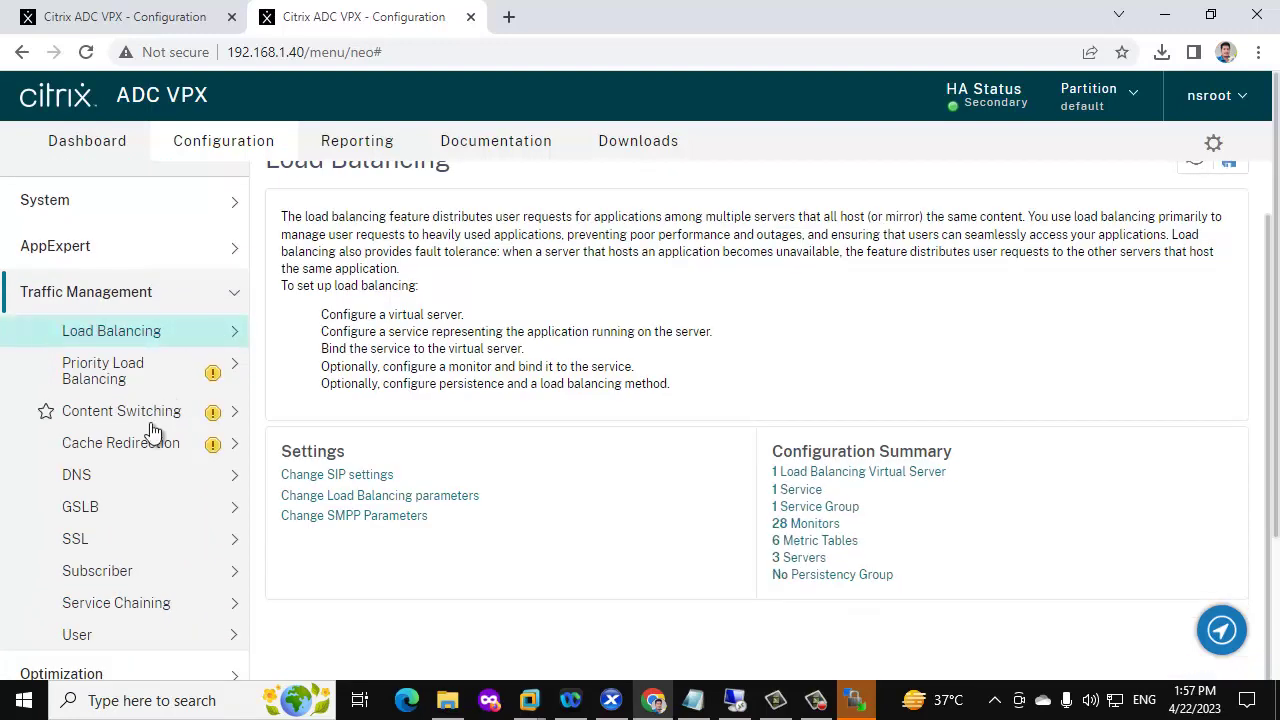
Look over the Traffic Management and Security overview pages
{"action": "left_click", "coordinate": [232, 295]}
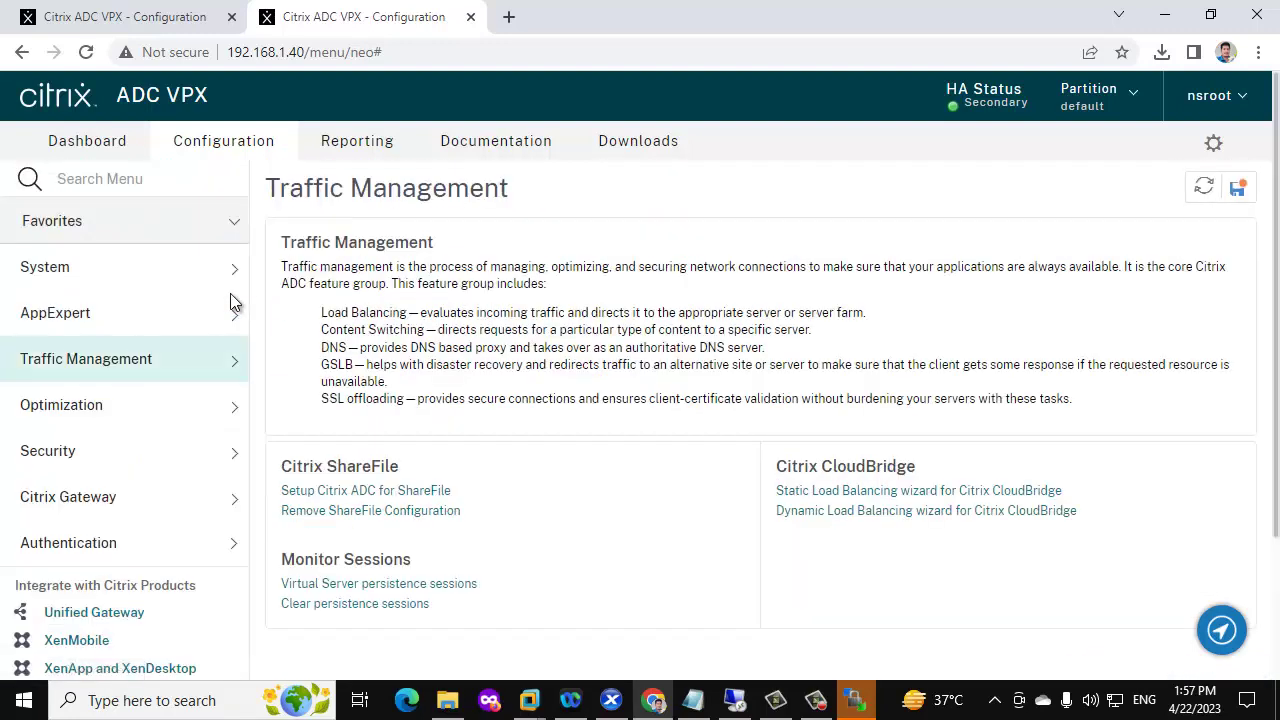
{"action": "left_click", "coordinate": [165, 455]}
{"action": "scroll", "coordinate": [158, 468], "scroll_direction": "down", "scroll_amount": 2}
{"action": "scroll", "coordinate": [163, 477], "scroll_direction": "up", "scroll_amount": 2}
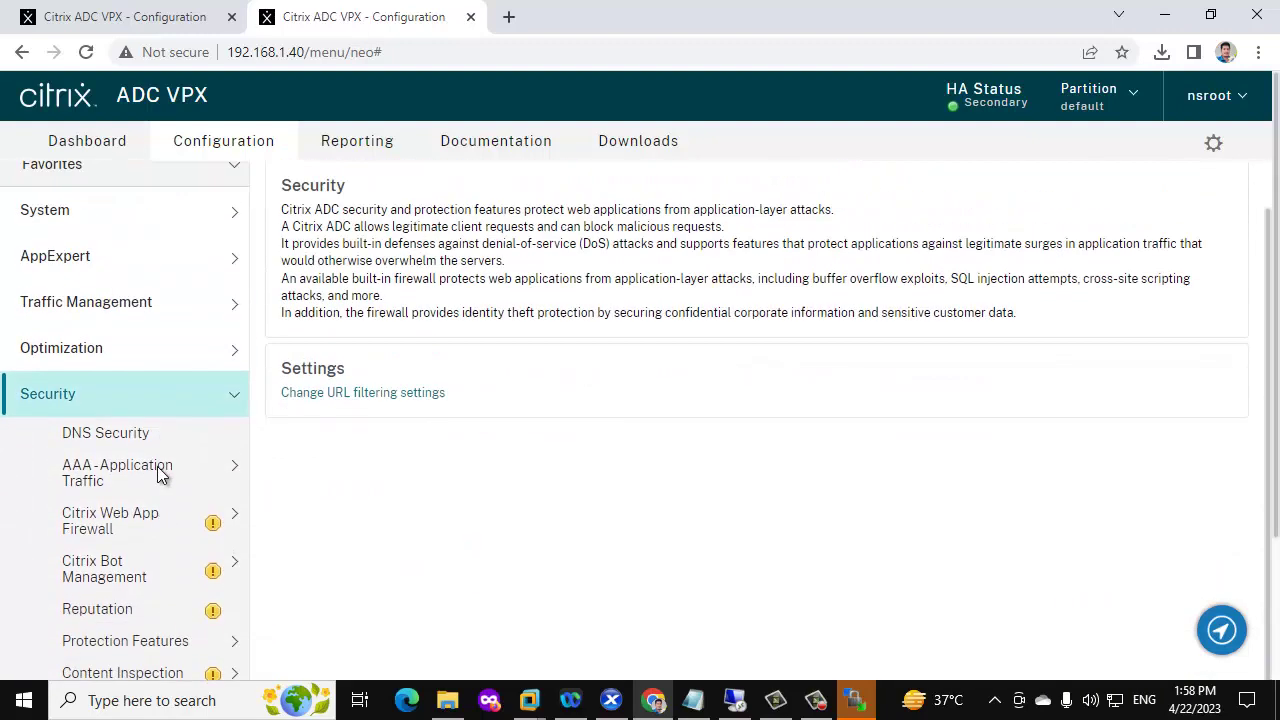
{"action": "left_click", "coordinate": [222, 455]}
{"action": "left_click", "coordinate": [234, 360]}
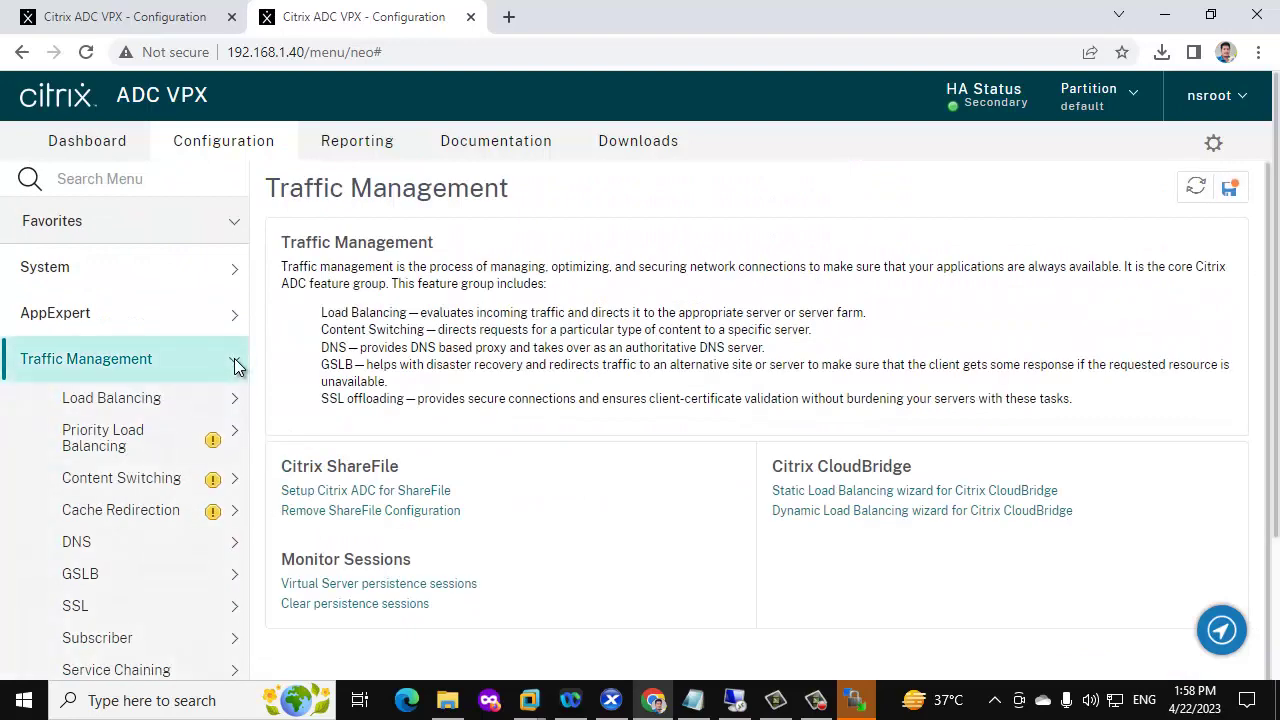
Browse SSL certificates, all and CA-only, then open System Information for 192.168.1.40
{"action": "left_click", "coordinate": [110, 618]}
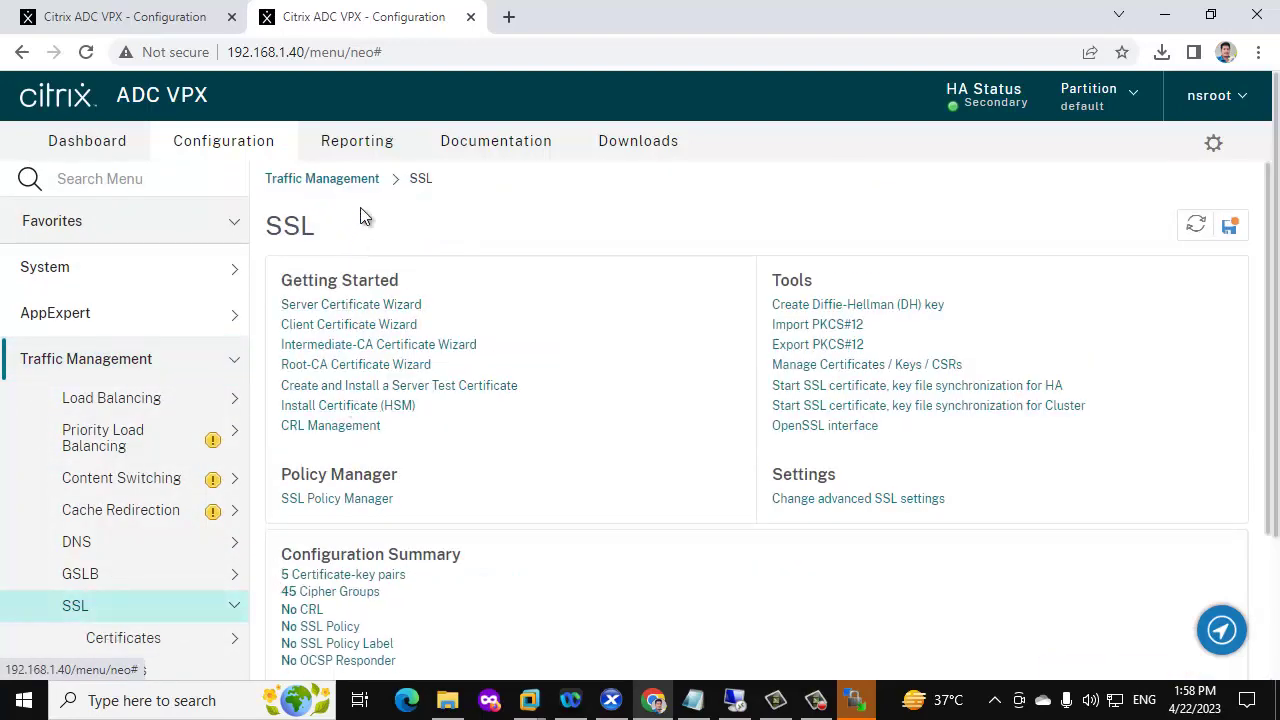
{"action": "scroll", "coordinate": [317, 380], "scroll_direction": "down", "scroll_amount": 3}
{"action": "left_click", "coordinate": [127, 340]}
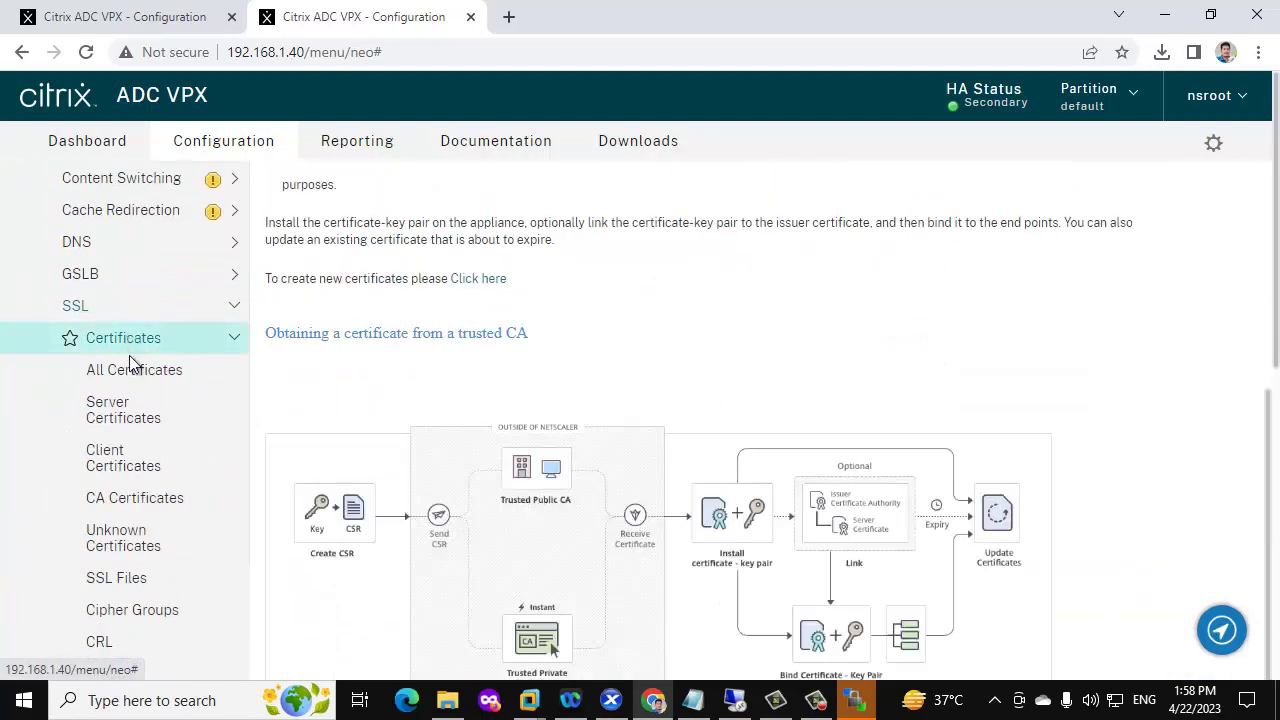
{"action": "left_click", "coordinate": [130, 382]}
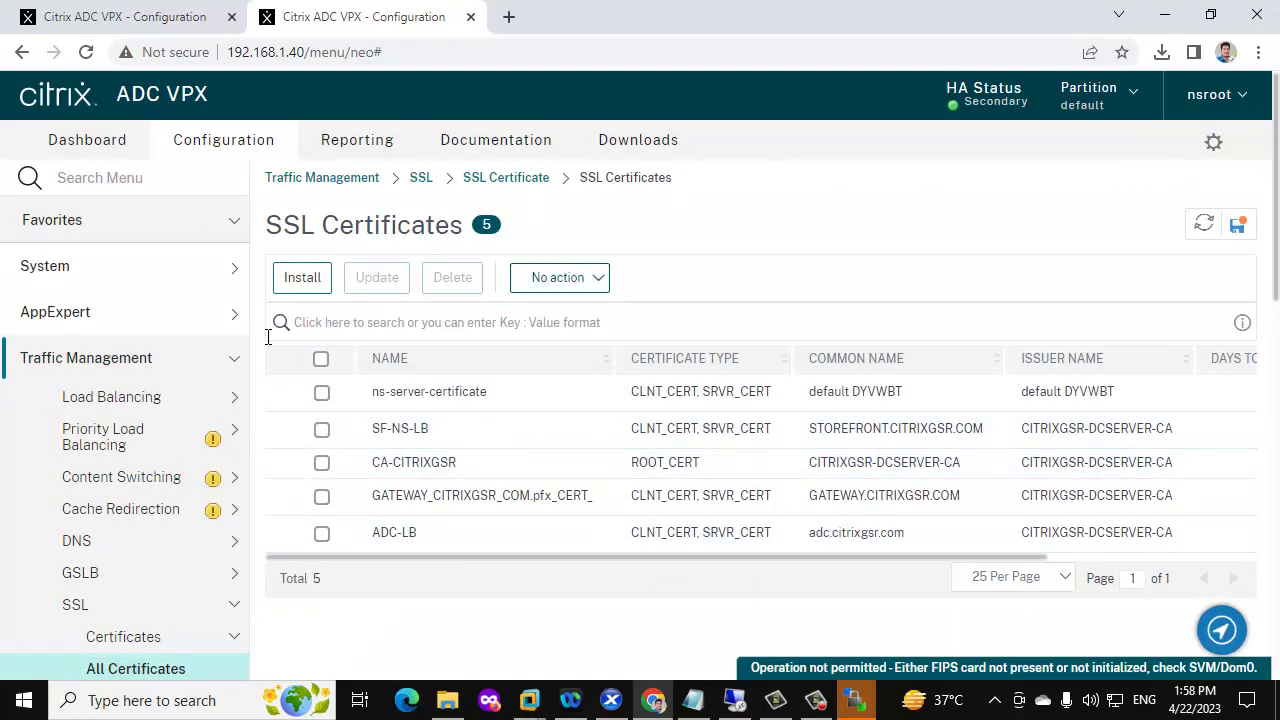
{"action": "scroll", "coordinate": [262, 345], "scroll_direction": "down", "scroll_amount": 3}
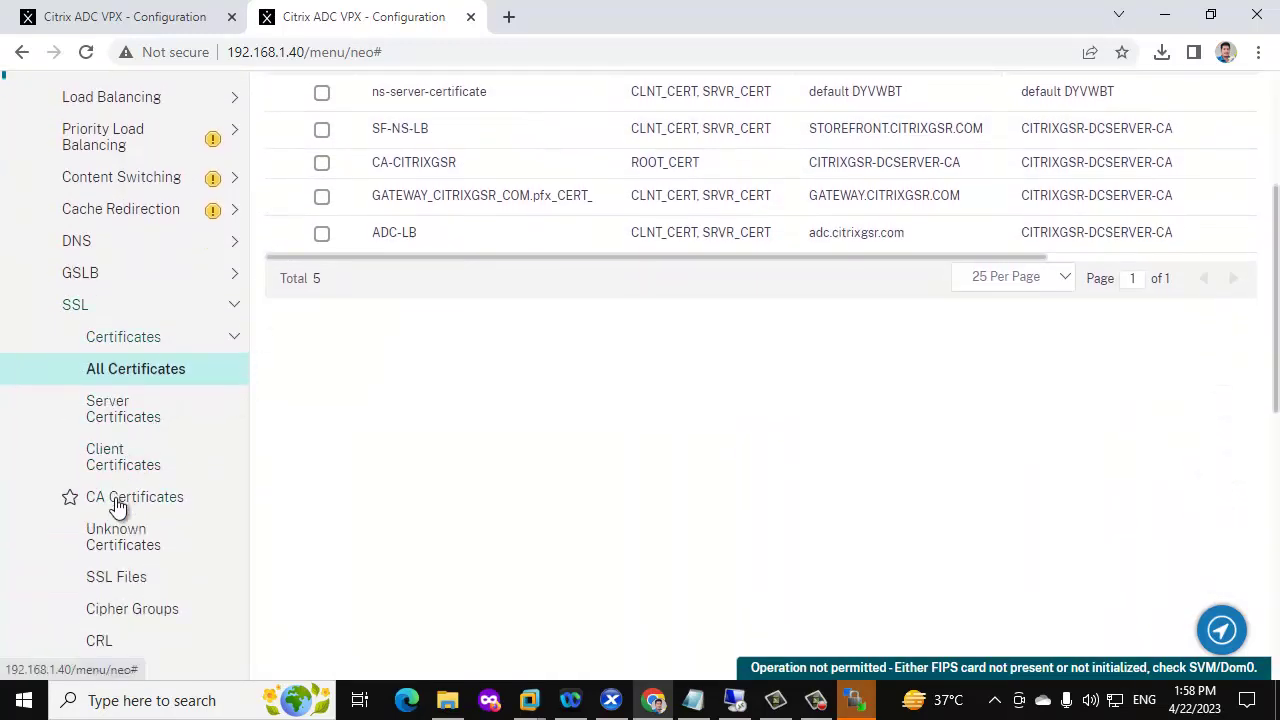
{"action": "left_click", "coordinate": [117, 500]}
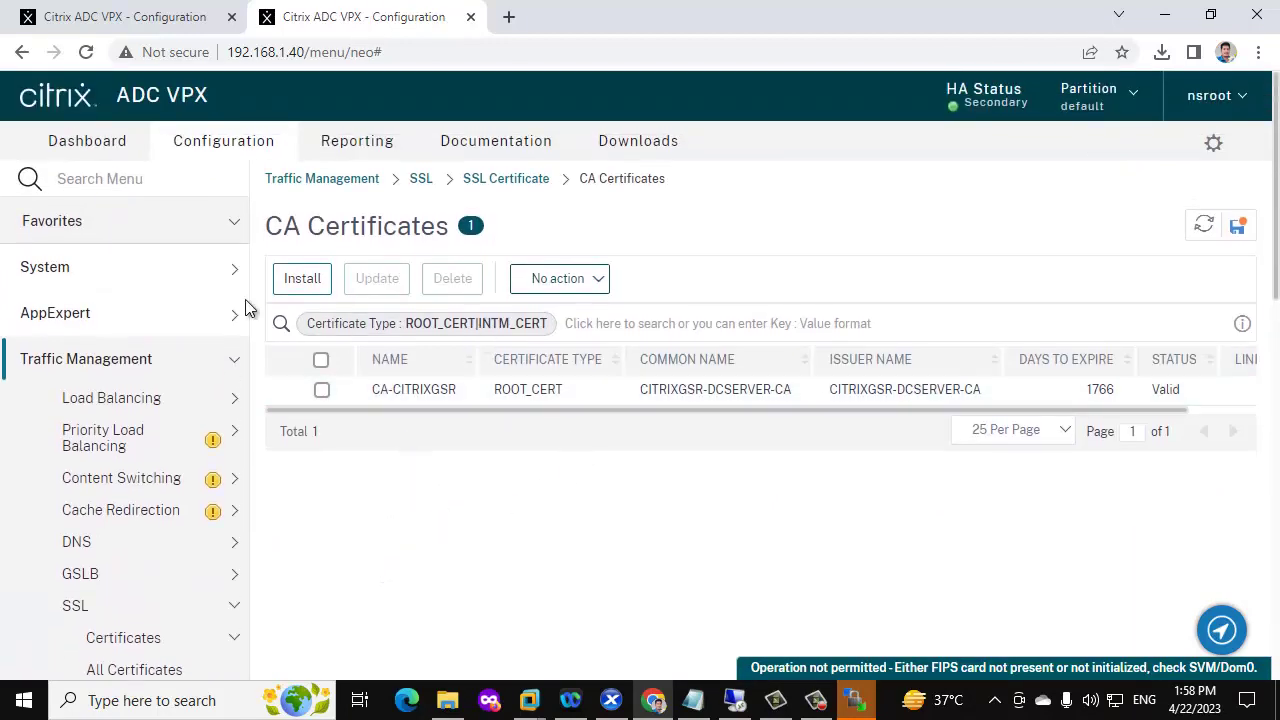
{"action": "left_click", "coordinate": [216, 316]}
{"action": "left_click", "coordinate": [226, 278]}
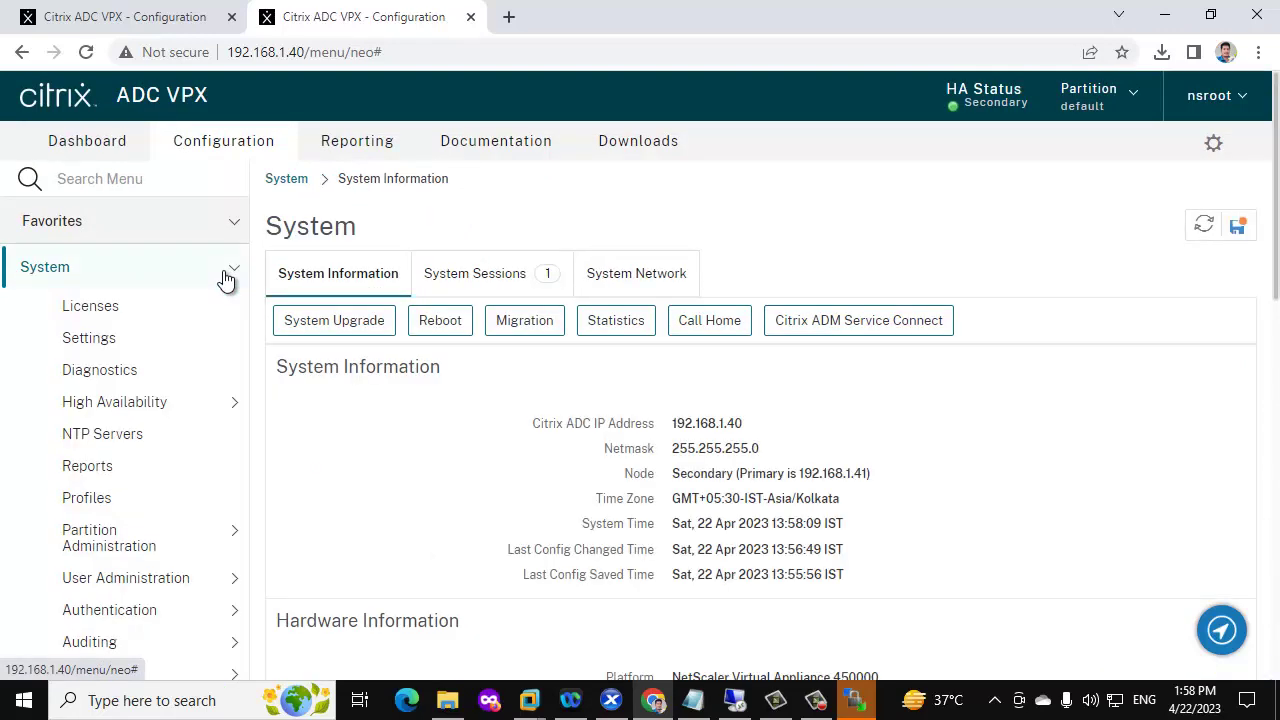
Open the High Availability Nodes list on 192.168.1.40
{"action": "left_click", "coordinate": [178, 404]}
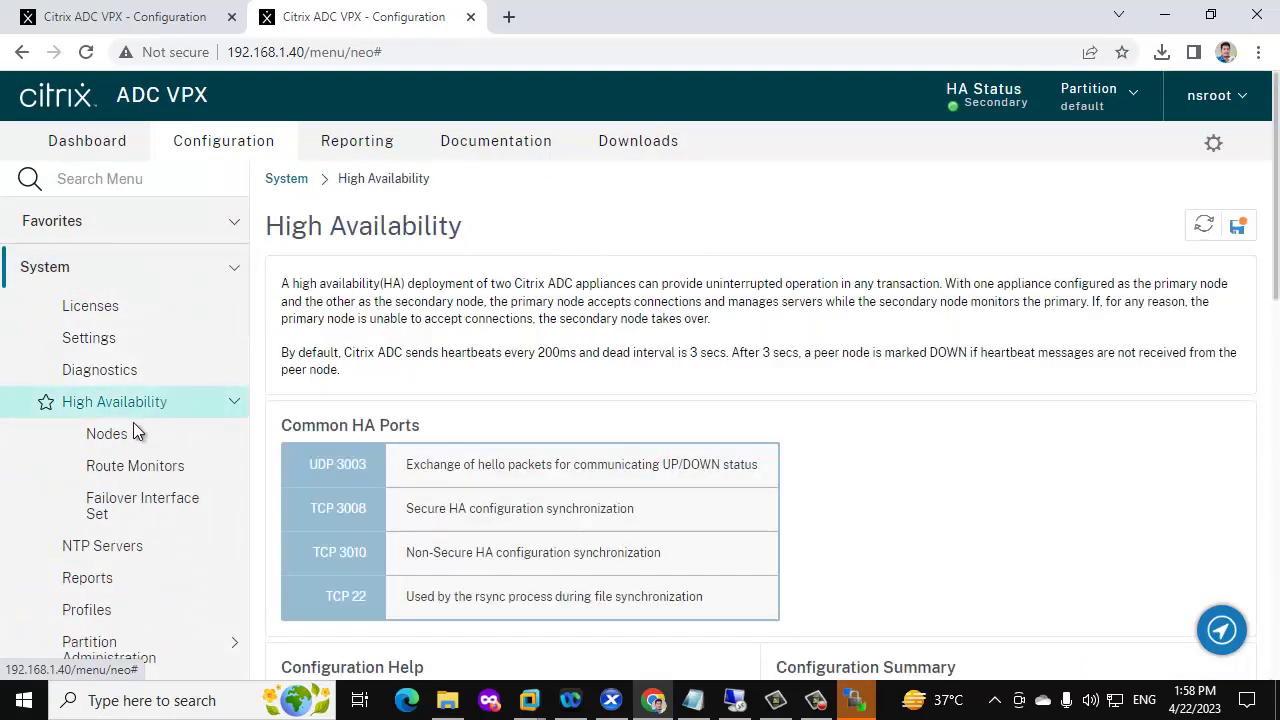
{"action": "left_click", "coordinate": [126, 436]}
{"action": "scroll", "coordinate": [530, 492], "scroll_direction": "down", "scroll_amount": 3}
{"action": "scroll", "coordinate": [550, 495], "scroll_direction": "up", "scroll_amount": 2}
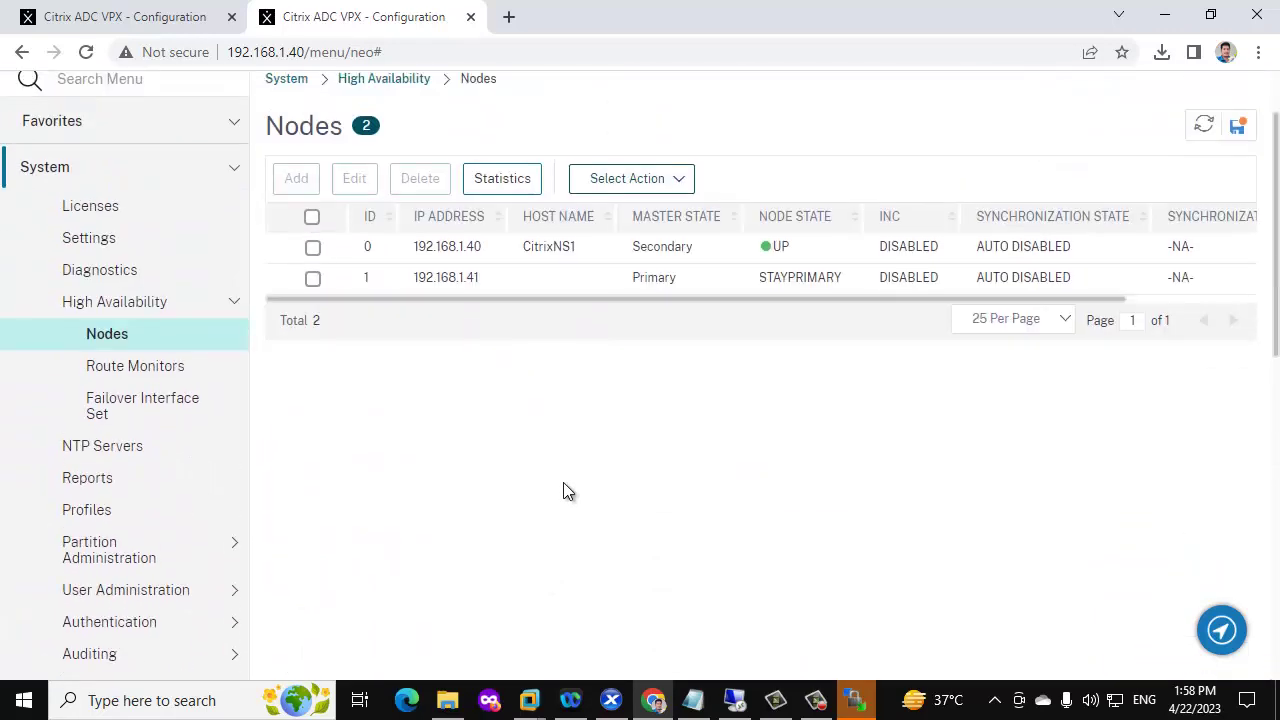
{"action": "scroll", "coordinate": [550, 500], "scroll_direction": "up", "scroll_amount": 1}
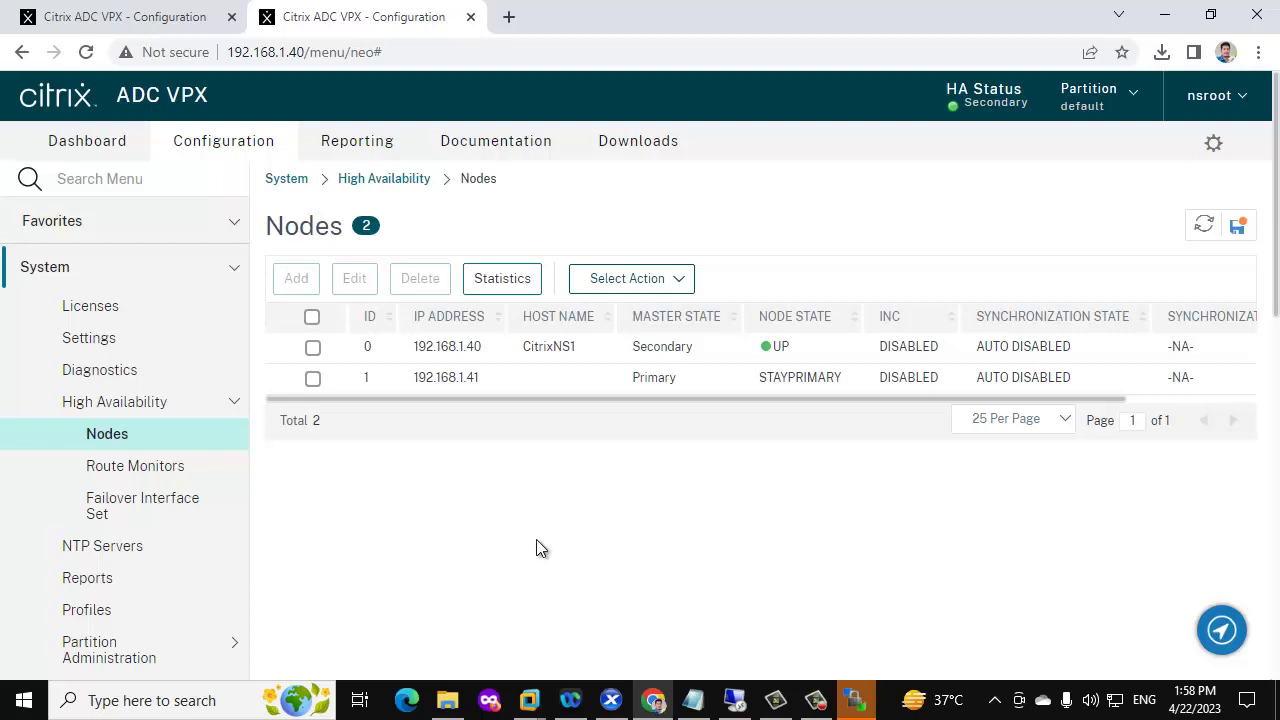
Edit node 0 (192.168.1.40), keep its HA status ENABLED, and save
{"action": "left_click", "coordinate": [313, 349]}
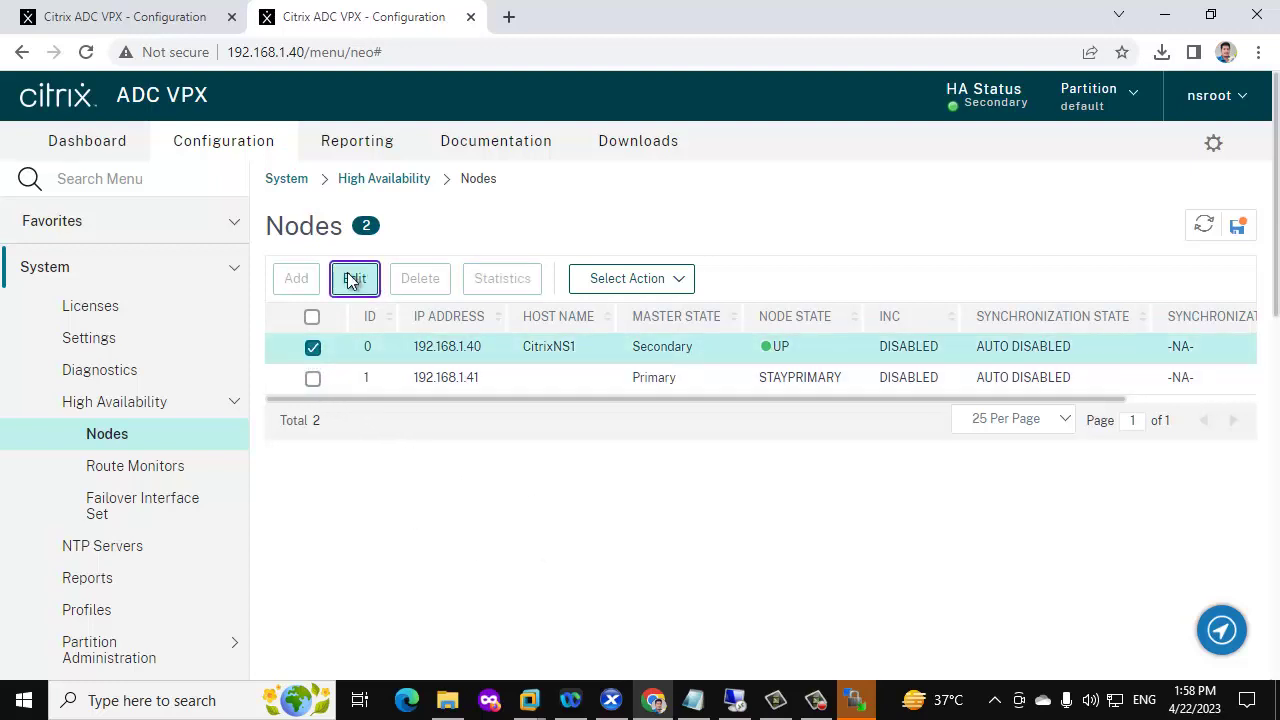
{"action": "left_click", "coordinate": [352, 281]}
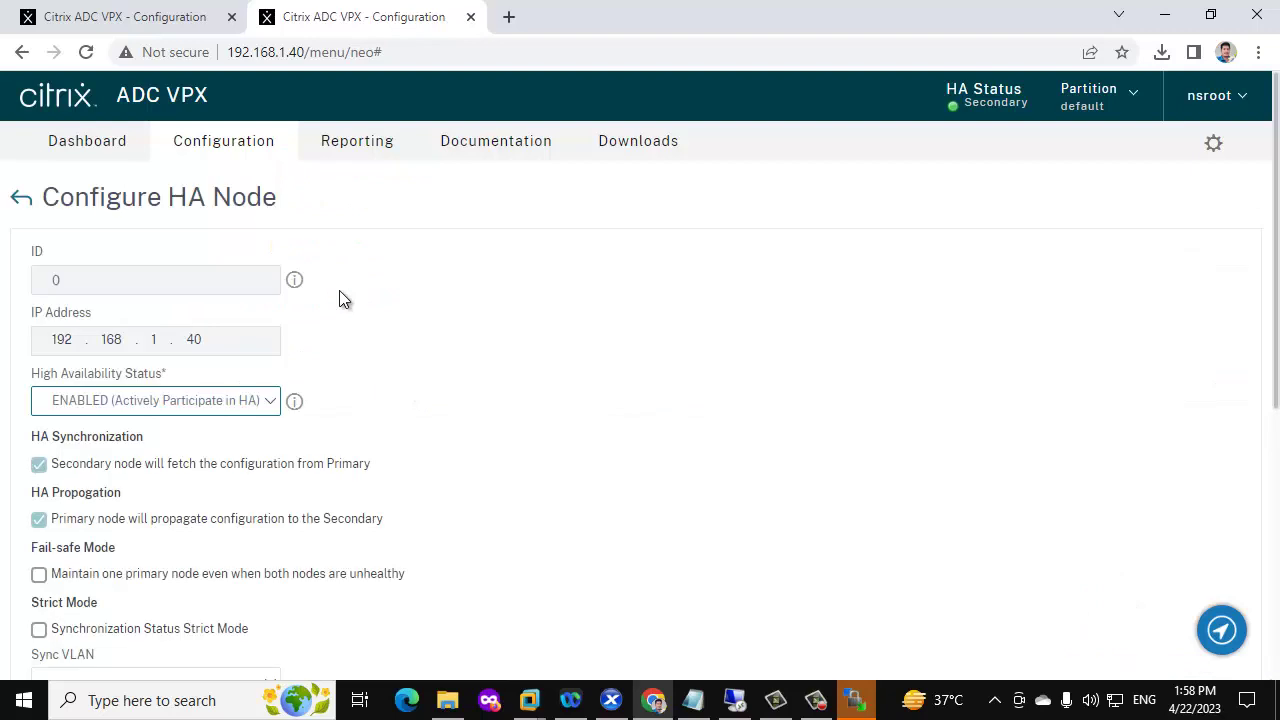
{"action": "left_click", "coordinate": [232, 410]}
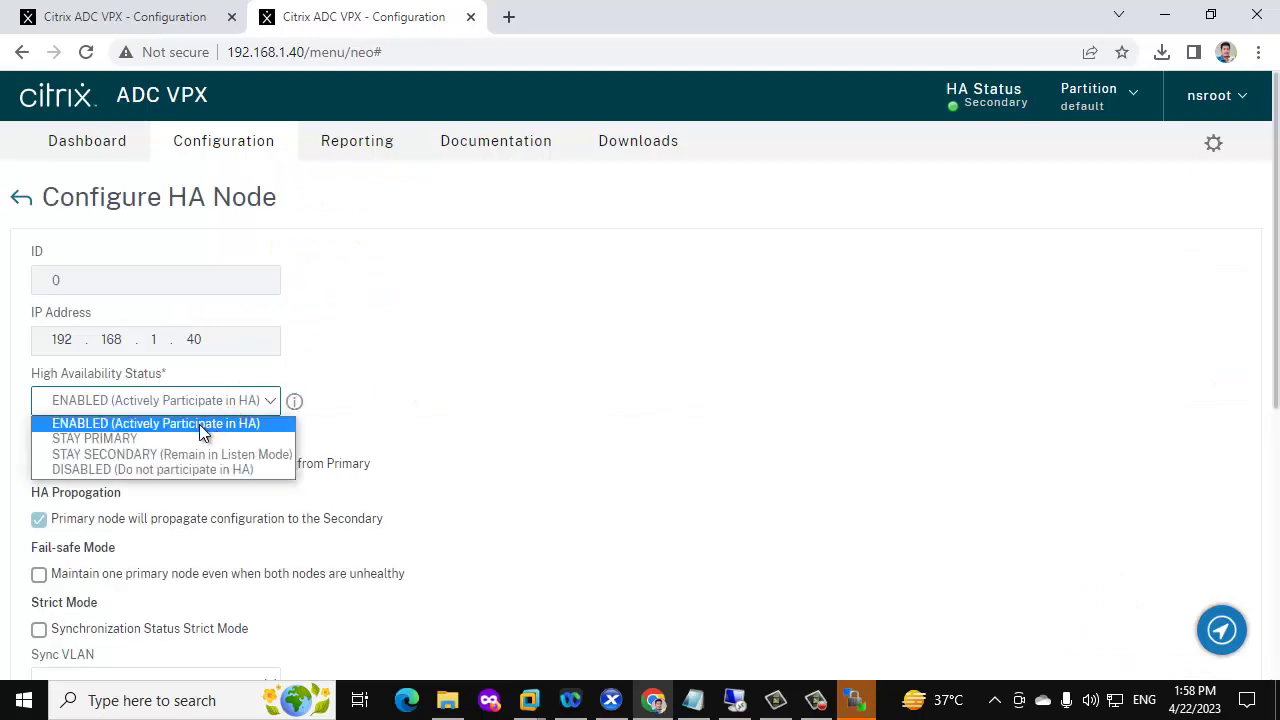
{"action": "left_click", "coordinate": [199, 424]}
{"action": "scroll", "coordinate": [199, 432], "scroll_direction": "down", "scroll_amount": 2}
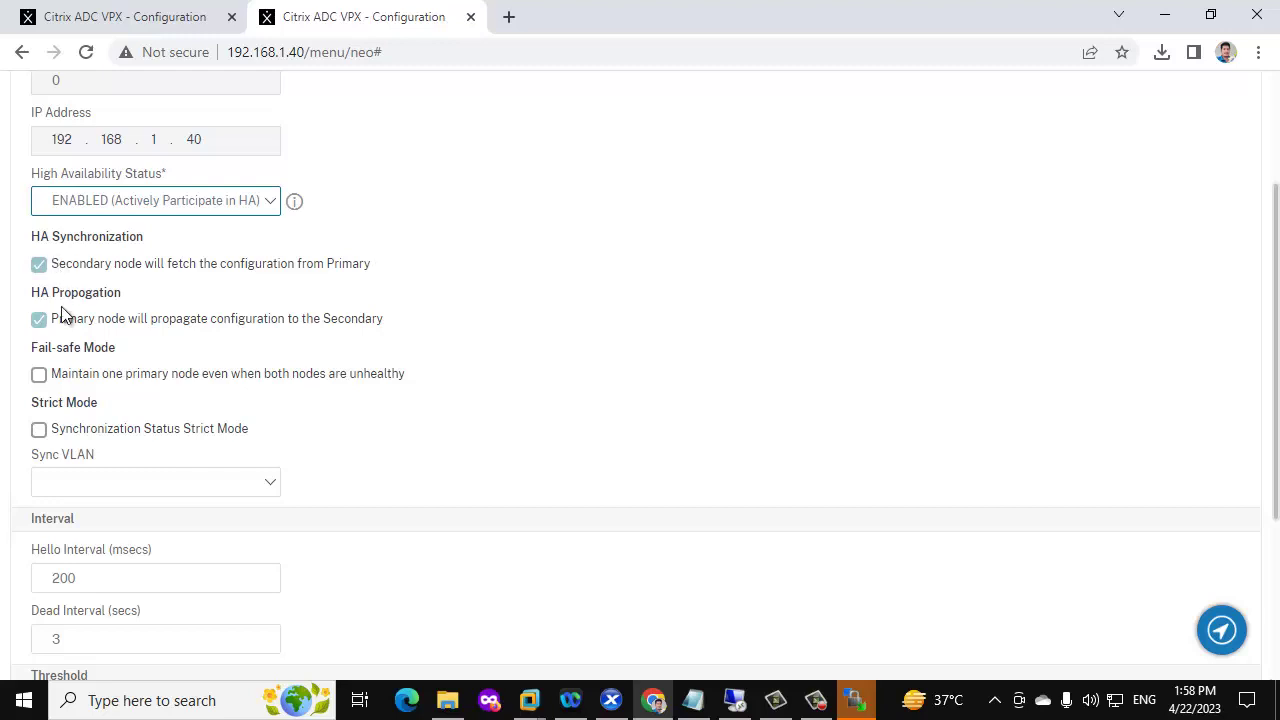
{"action": "scroll", "coordinate": [128, 265], "scroll_direction": "down", "scroll_amount": 3}
{"action": "left_click", "coordinate": [80, 625]}
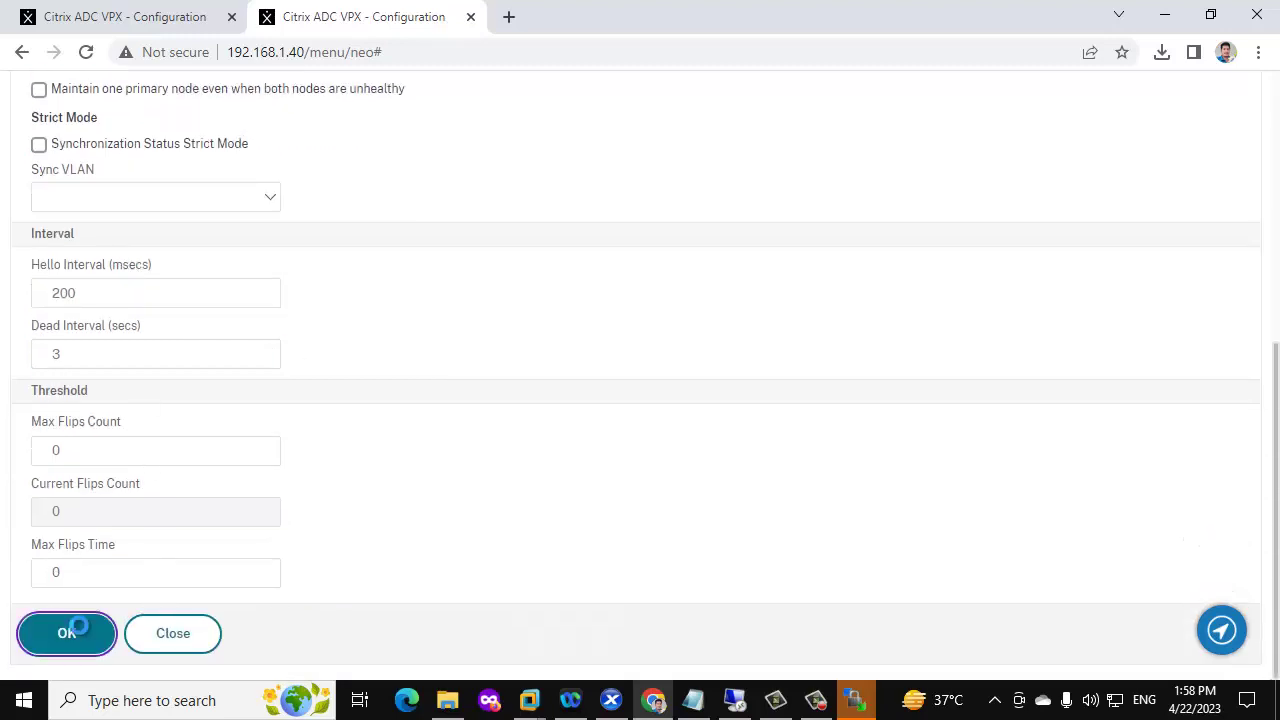
Reload the 192.168.1.41 session and open its High Availability Nodes list
{"action": "left_click", "coordinate": [117, 10]}
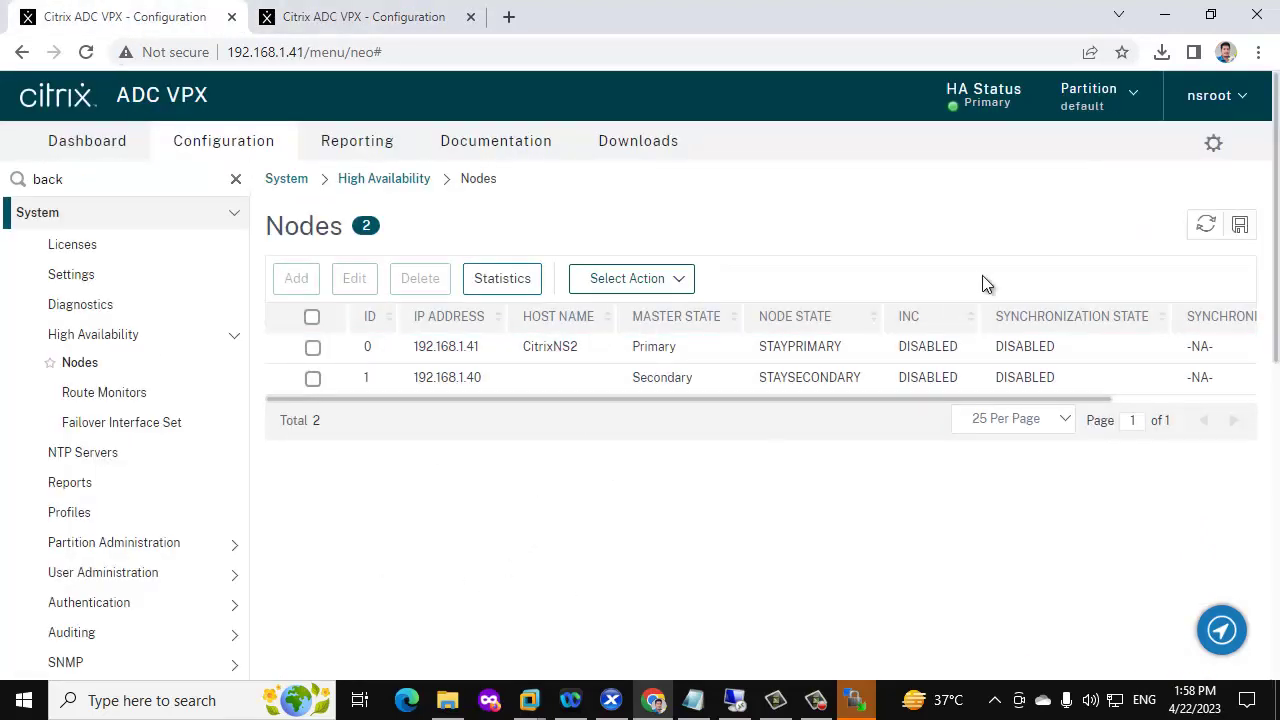
{"action": "left_click", "coordinate": [87, 52]}
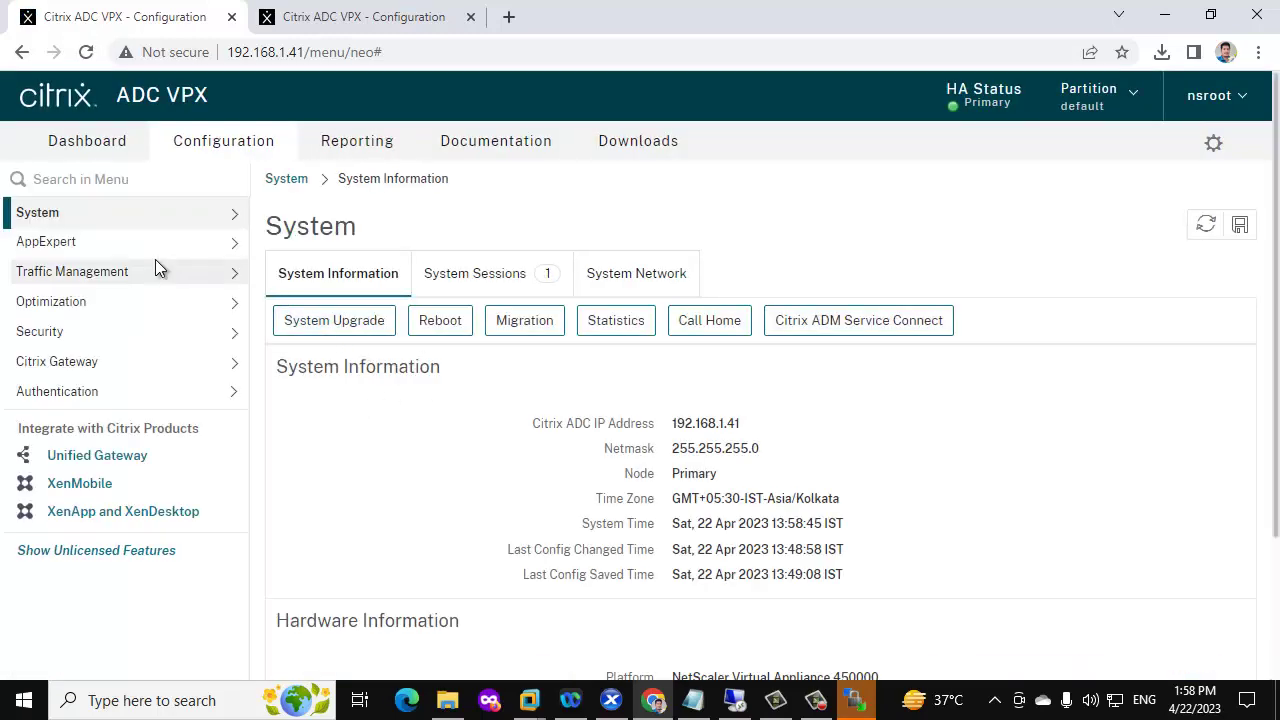
{"action": "left_click", "coordinate": [229, 213]}
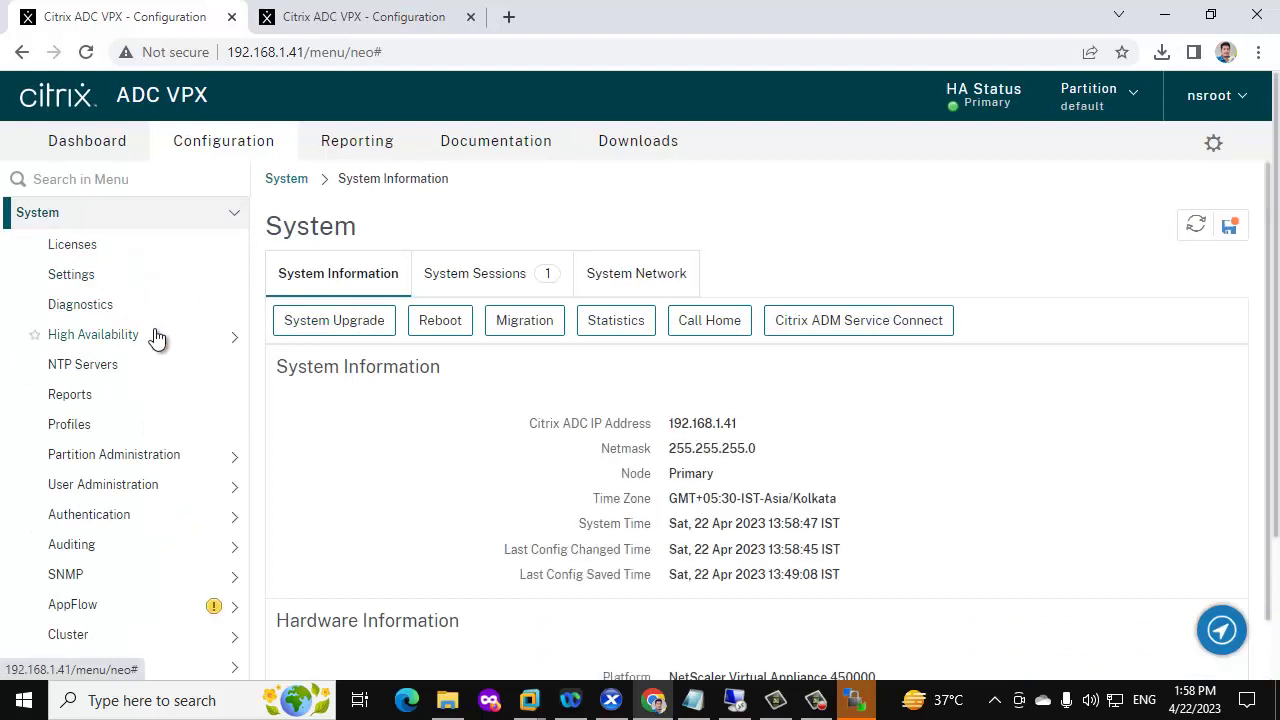
{"action": "left_click", "coordinate": [157, 338]}
{"action": "left_click", "coordinate": [90, 364]}
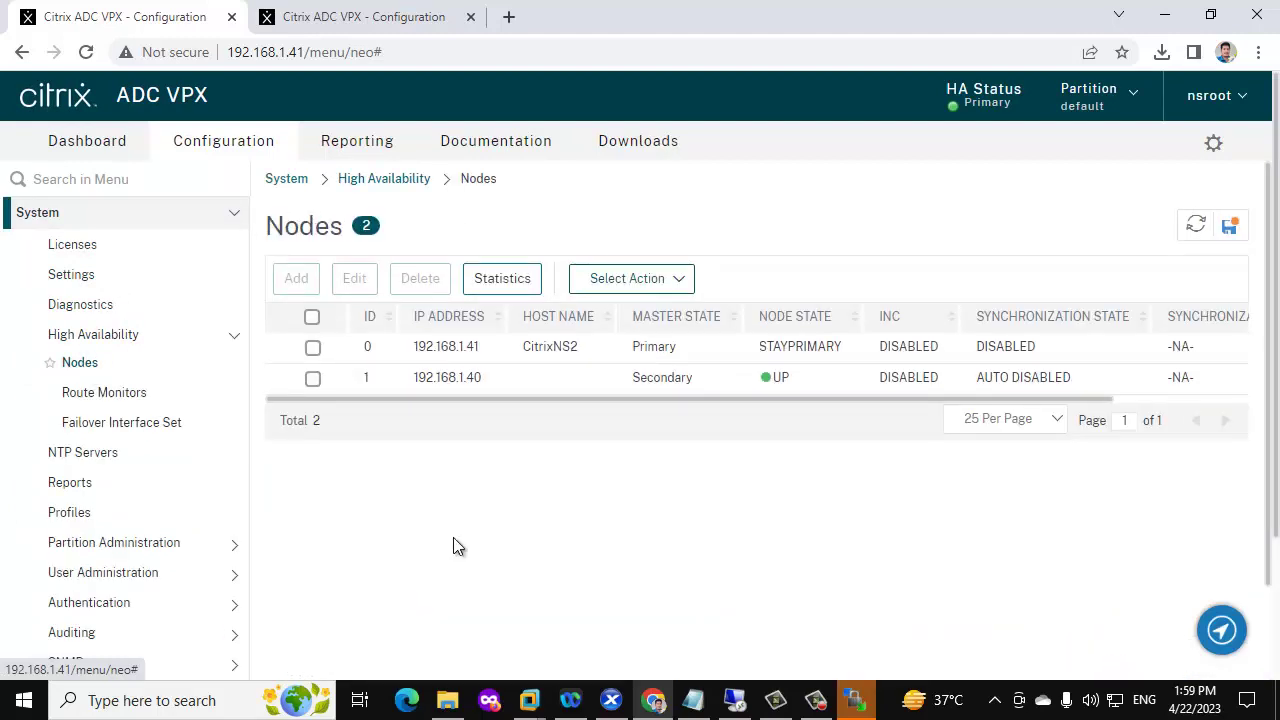
Edit node 0 on 192.168.1.41 and change its HA status from STAY PRIMARY to ENABLED
{"action": "left_click", "coordinate": [312, 347]}
{"action": "left_click", "coordinate": [354, 278]}
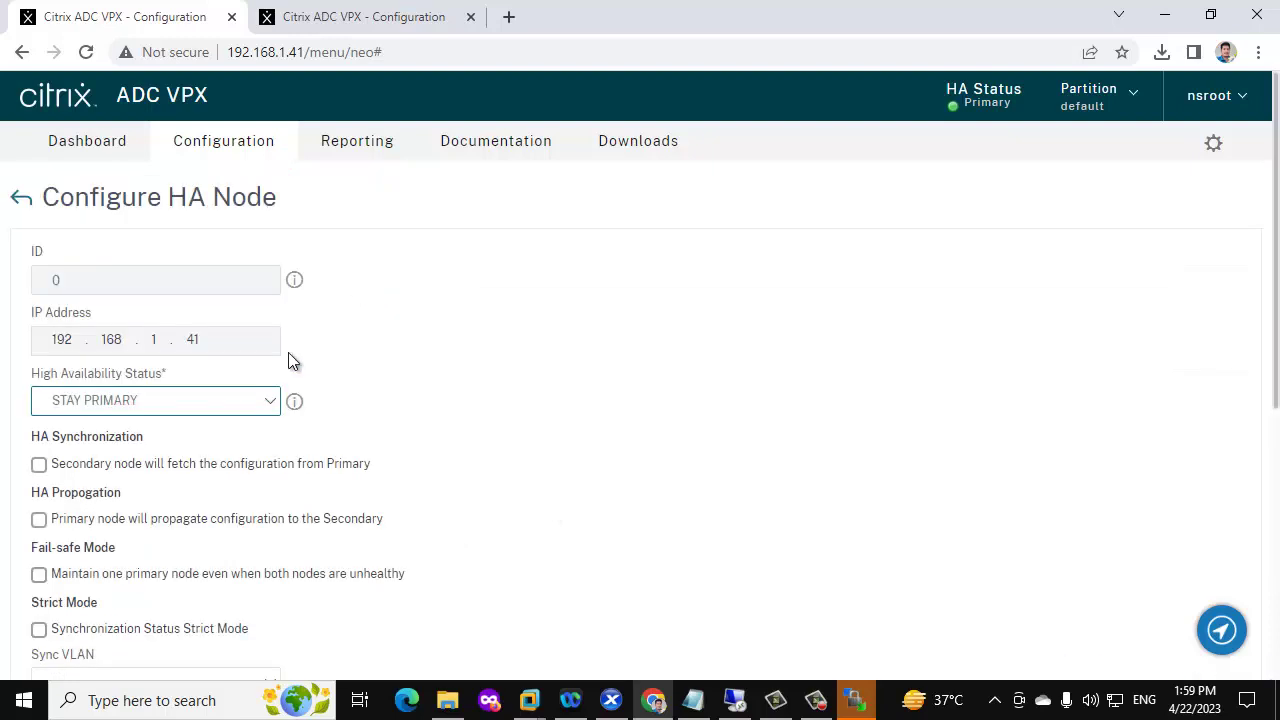
{"action": "left_click", "coordinate": [218, 406]}
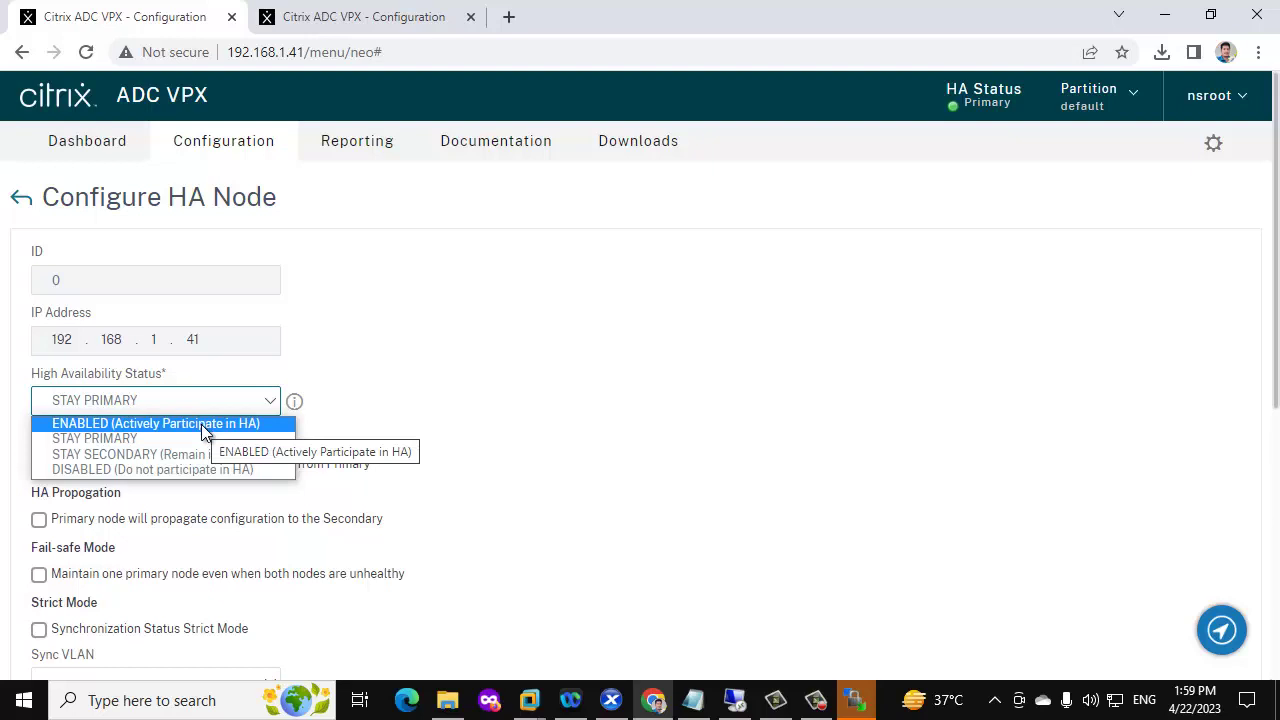
{"action": "left_click", "coordinate": [201, 424]}
{"action": "scroll", "coordinate": [188, 436], "scroll_direction": "down", "scroll_amount": 3}
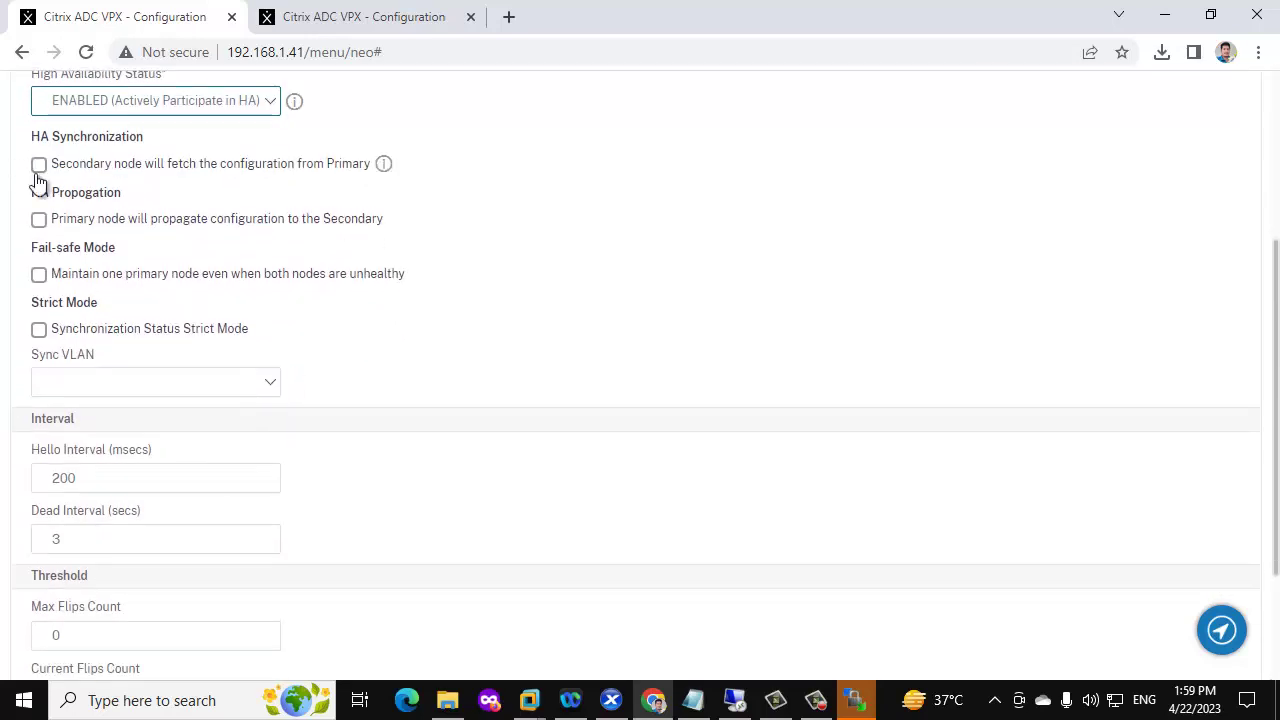
{"action": "scroll", "coordinate": [37, 180], "scroll_direction": "up", "scroll_amount": 1}
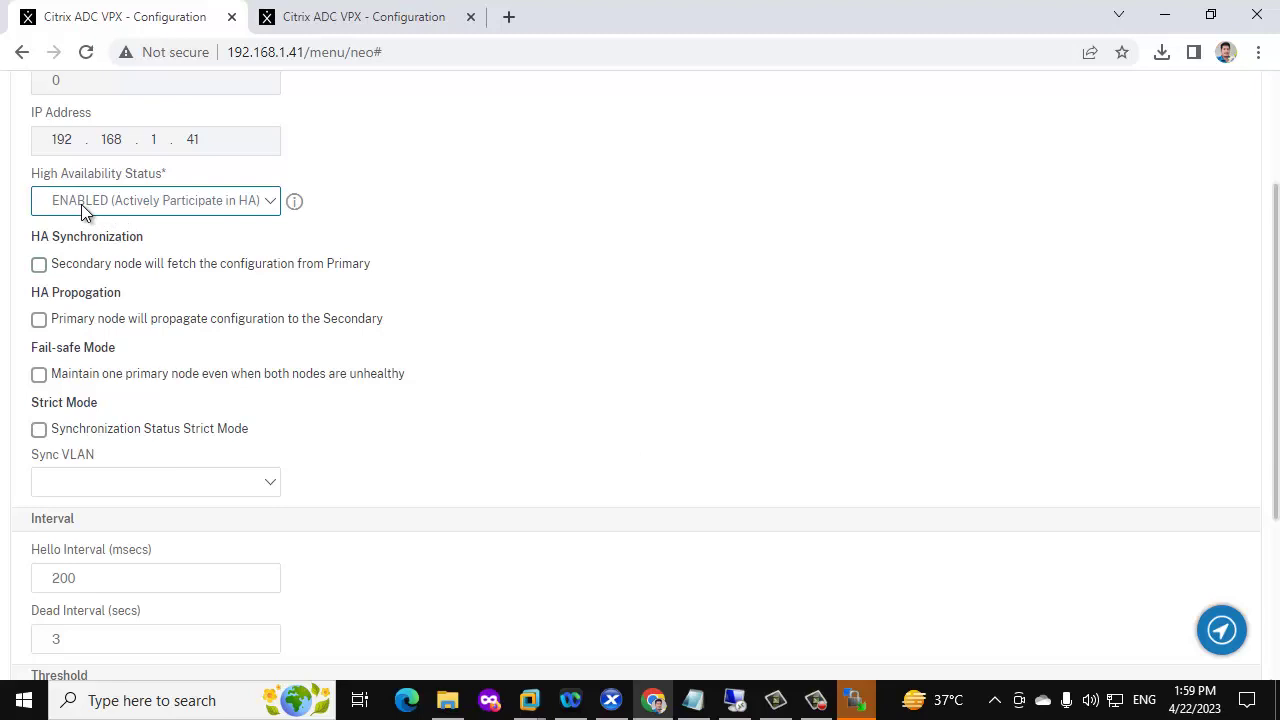
{"action": "scroll", "coordinate": [88, 215], "scroll_direction": "down", "scroll_amount": 3}
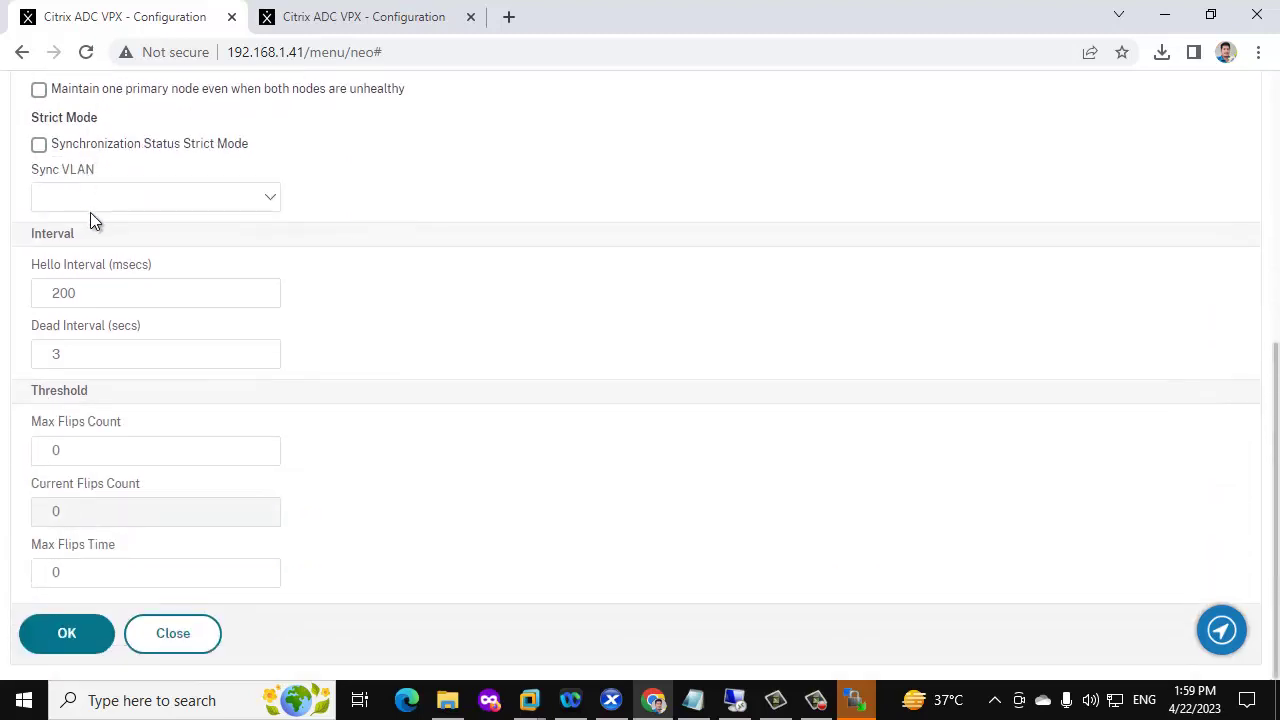
Save node 0 as ENABLED and force an HA failover from the Nodes list
{"action": "left_click", "coordinate": [72, 634]}
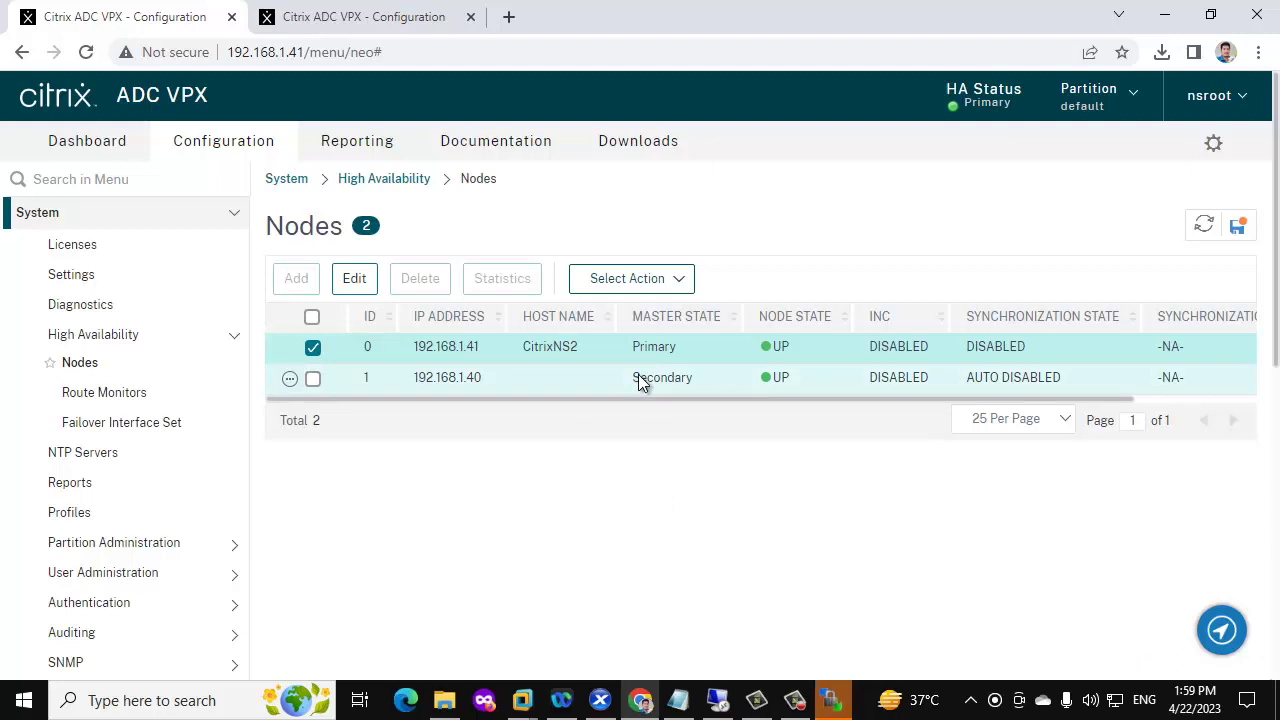
{"action": "left_click", "coordinate": [313, 348]}
{"action": "left_click", "coordinate": [627, 278]}
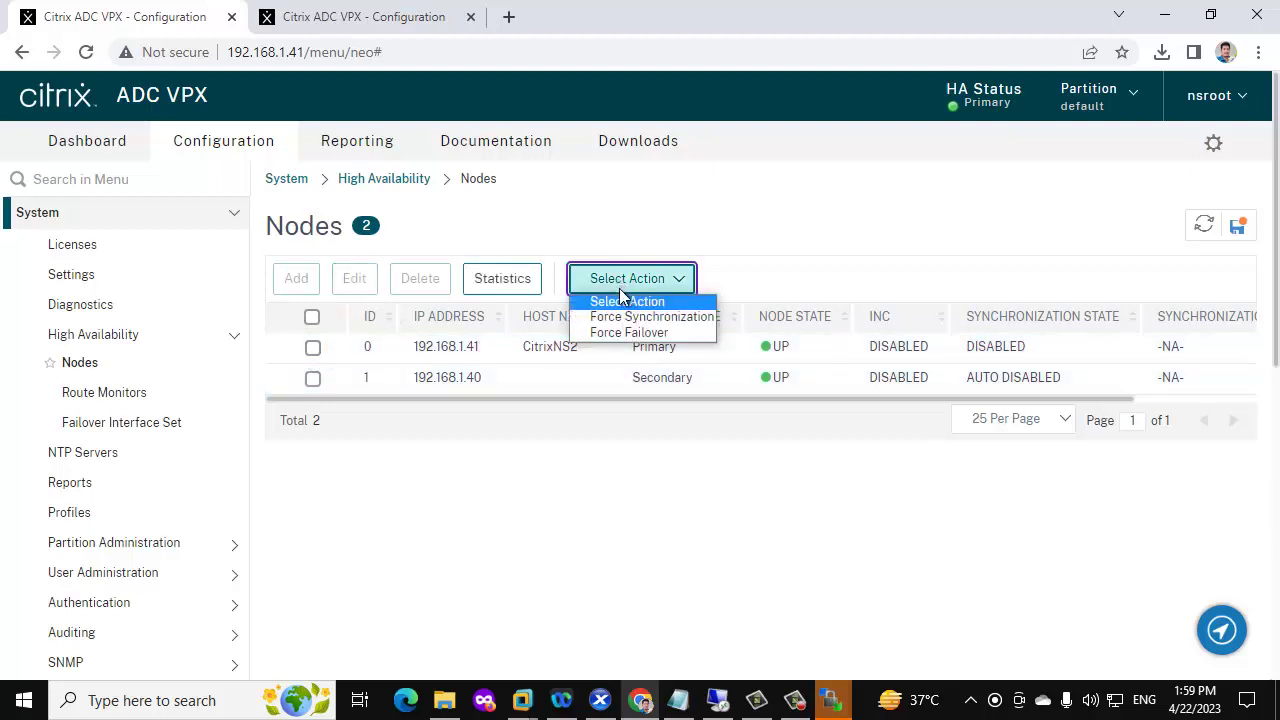
{"action": "left_click", "coordinate": [645, 336]}
{"action": "left_click", "coordinate": [737, 483]}
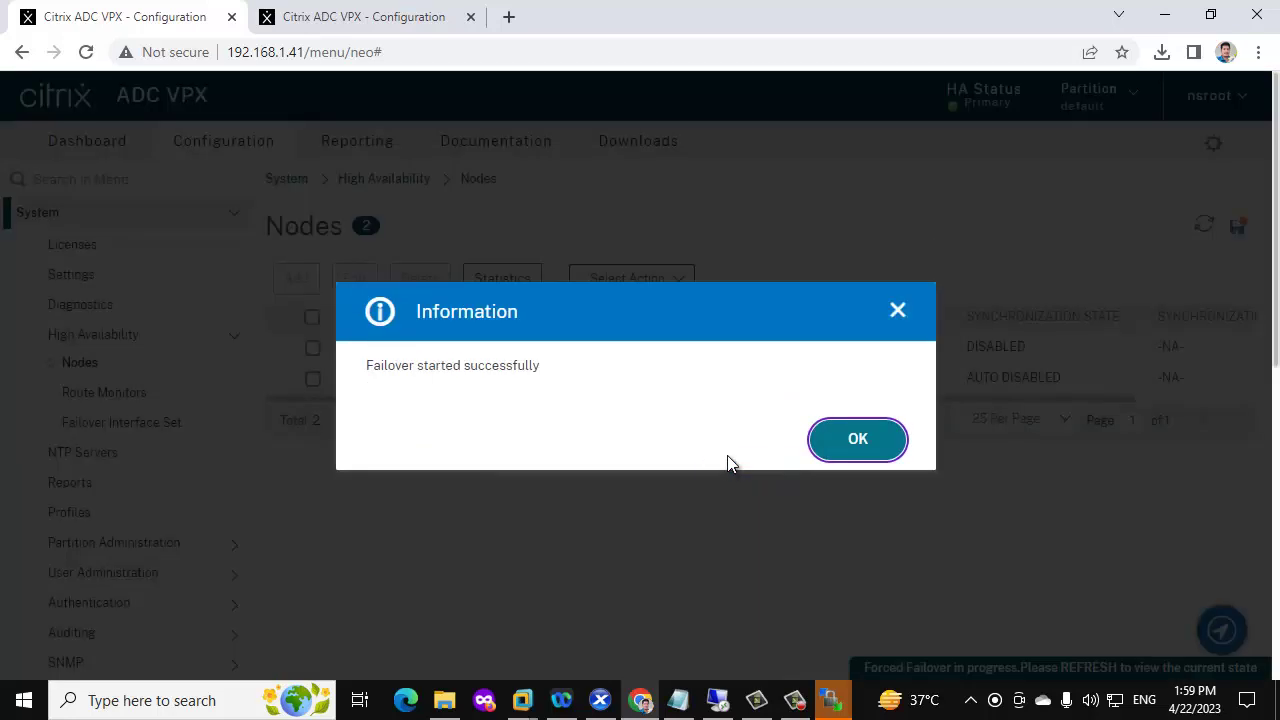
{"action": "left_click", "coordinate": [849, 449]}
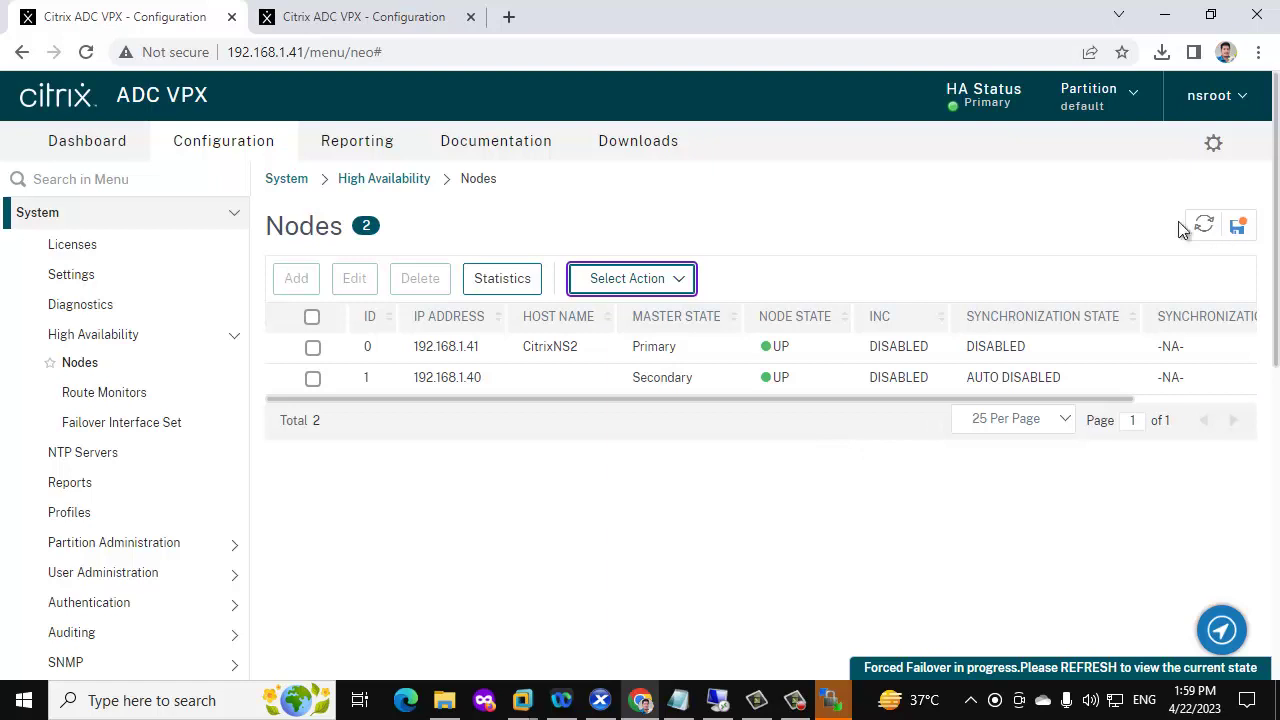
Refresh the Nodes lists on both appliances to confirm 192.168.1.40 is now Primary
{"action": "left_click", "coordinate": [1203, 226]}
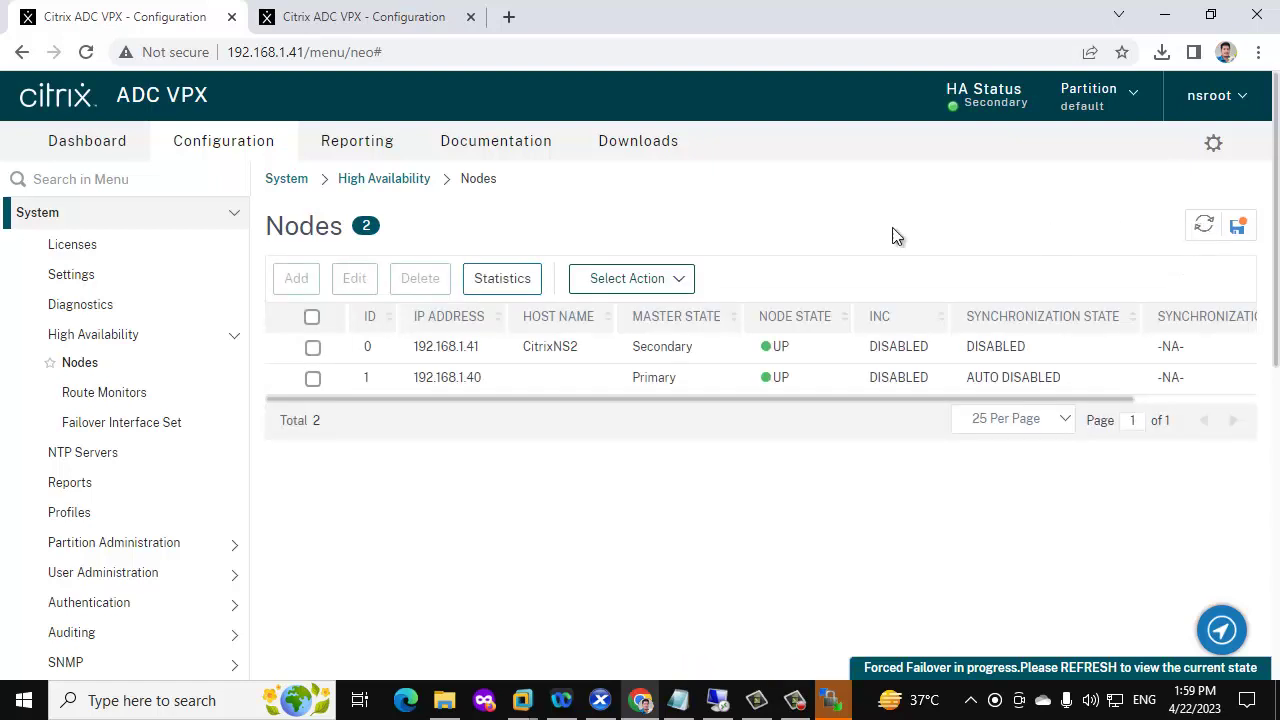
{"action": "left_click", "coordinate": [380, 16]}
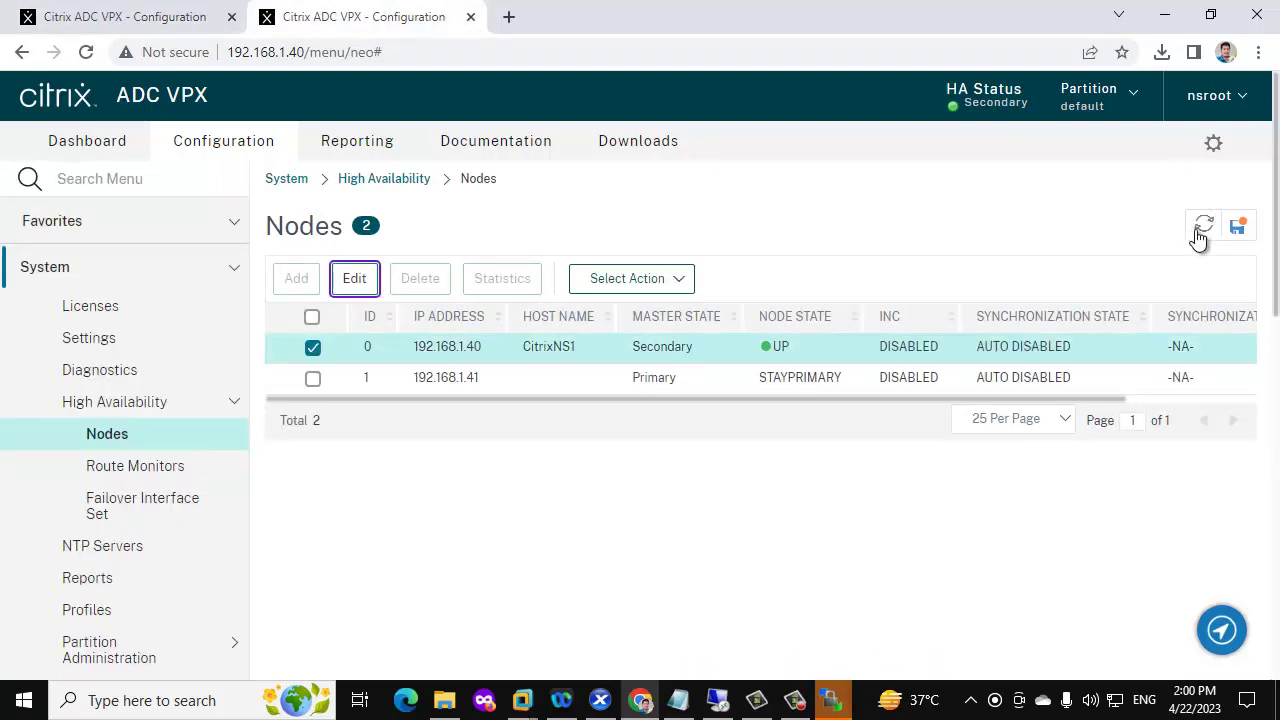
{"action": "left_click", "coordinate": [1200, 234]}
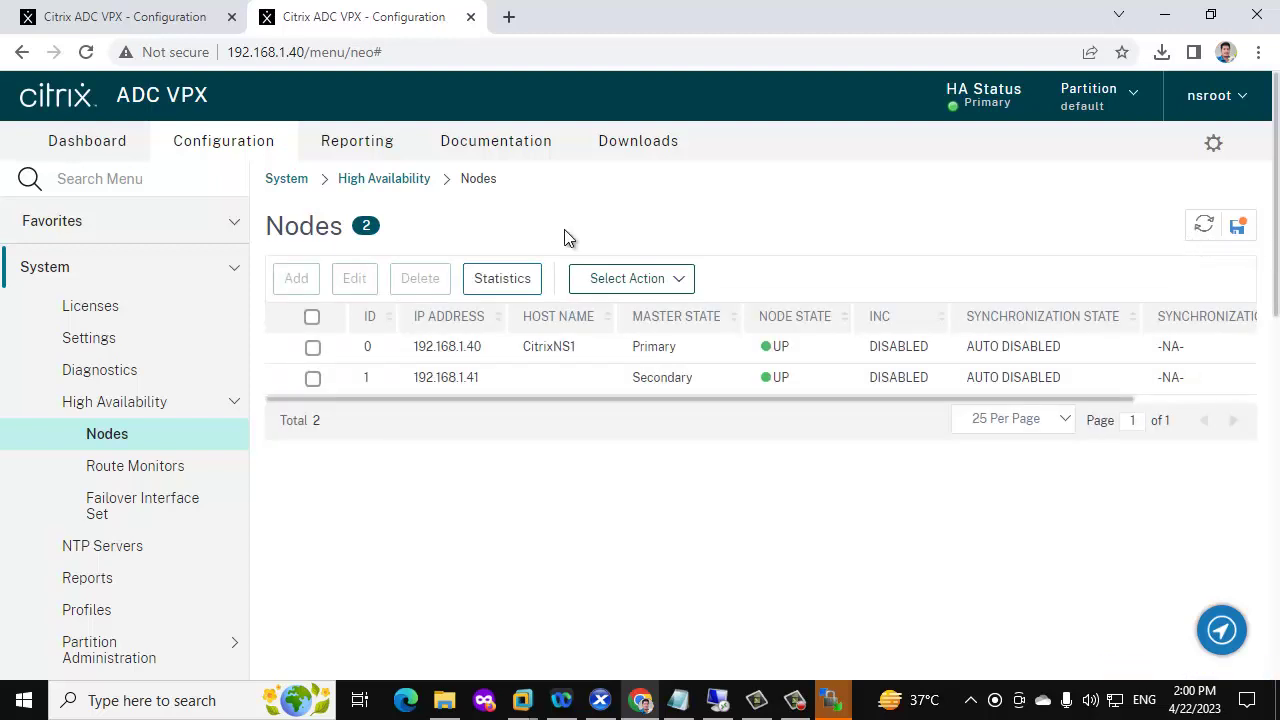
{"action": "scroll", "coordinate": [255, 315], "scroll_direction": "down", "scroll_amount": 4}
{"action": "scroll", "coordinate": [255, 320], "scroll_direction": "down", "scroll_amount": 1}
{"action": "scroll", "coordinate": [255, 320], "scroll_direction": "up", "scroll_amount": 4}
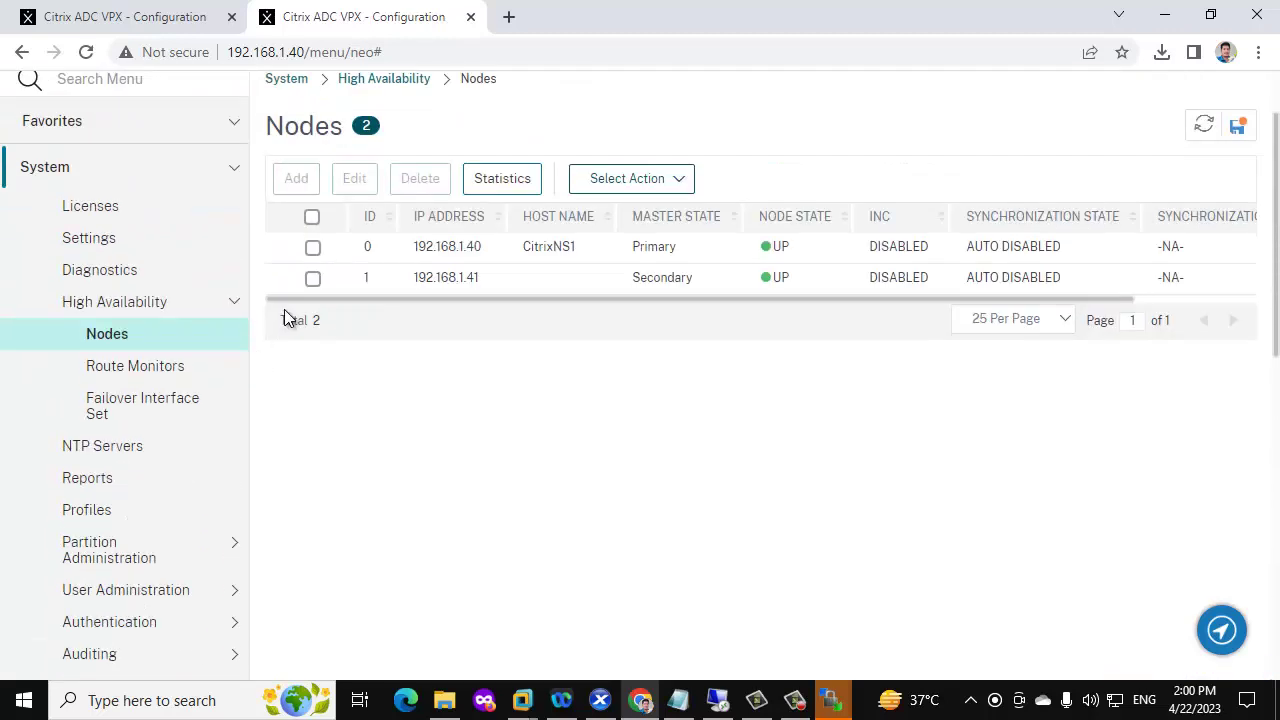
Review the load balancing virtual servers and service groups on the new primary
{"action": "left_click", "coordinate": [229, 304]}
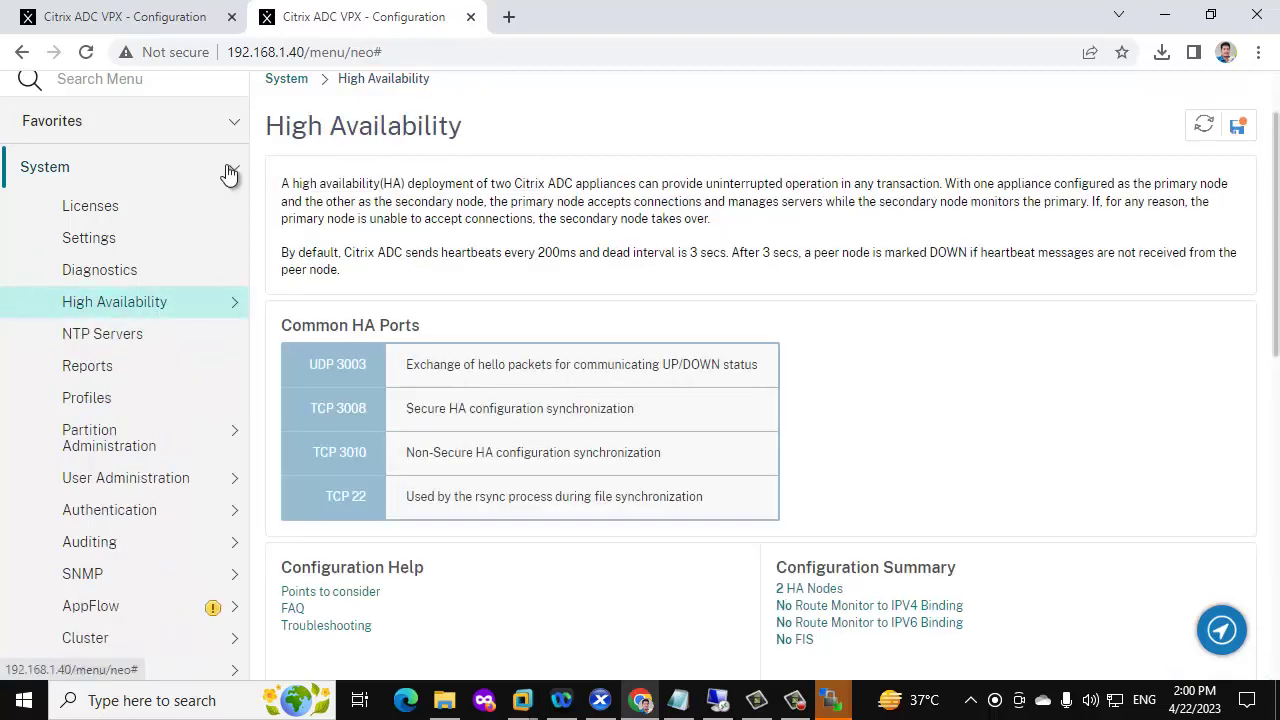
{"action": "left_click", "coordinate": [231, 170]}
{"action": "left_click", "coordinate": [175, 273]}
{"action": "left_click", "coordinate": [120, 300]}
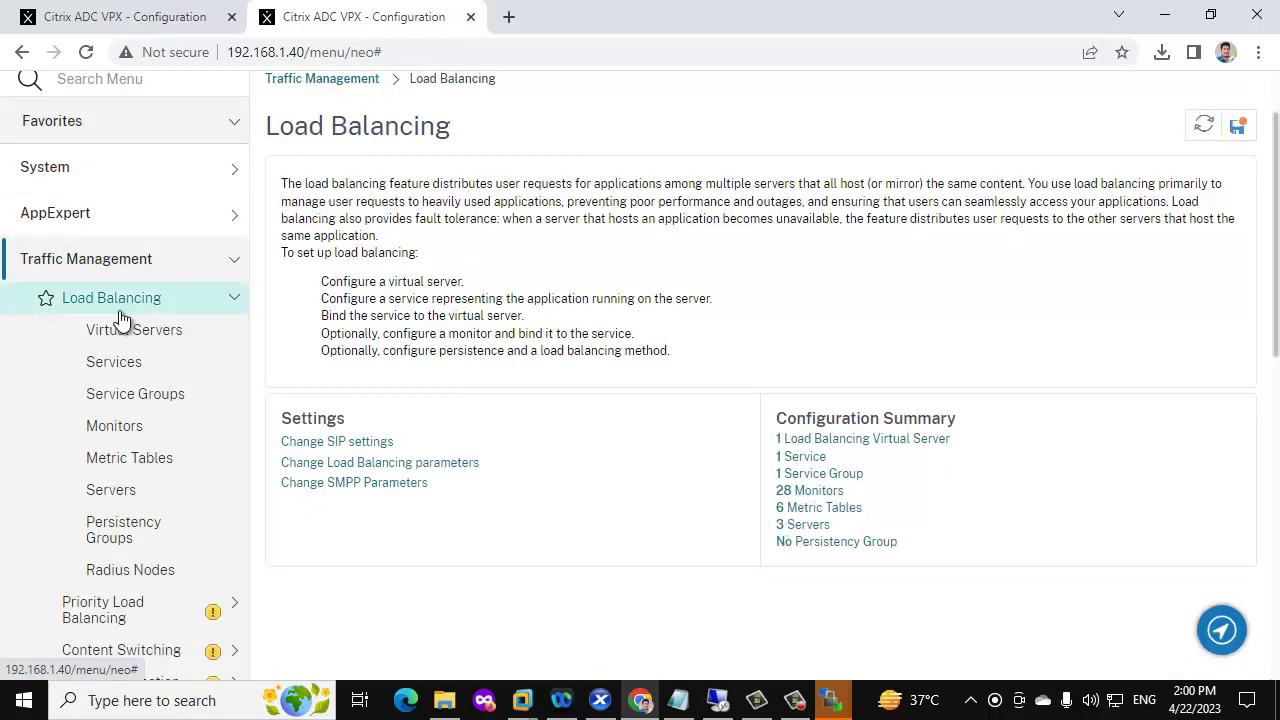
{"action": "left_click", "coordinate": [123, 332]}
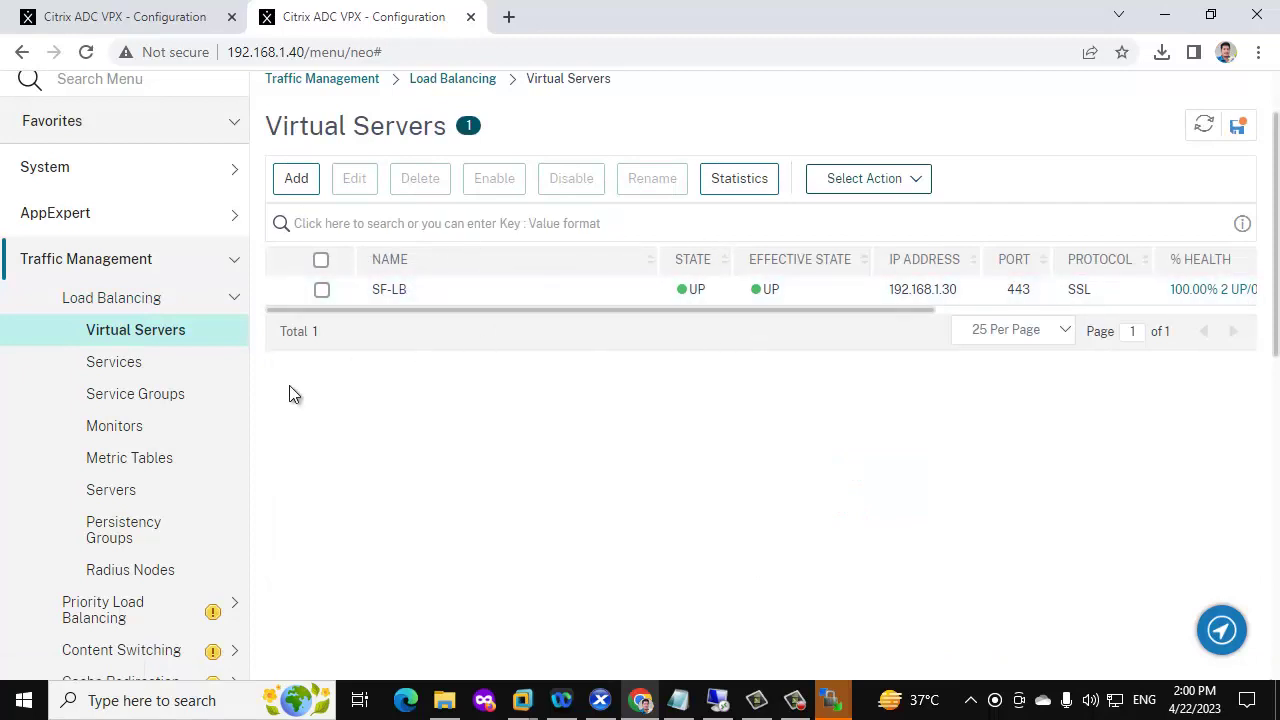
{"action": "left_click", "coordinate": [168, 400]}
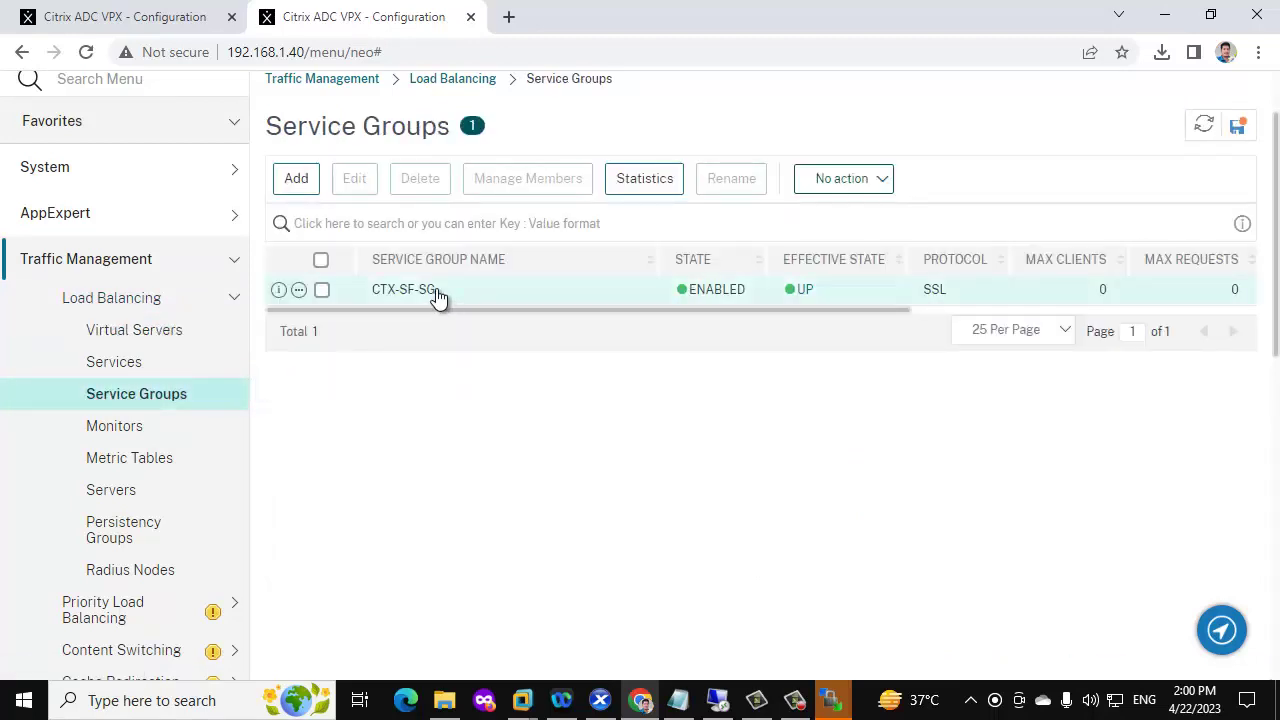
{"action": "scroll", "coordinate": [350, 400], "scroll_direction": "down", "scroll_amount": 4}
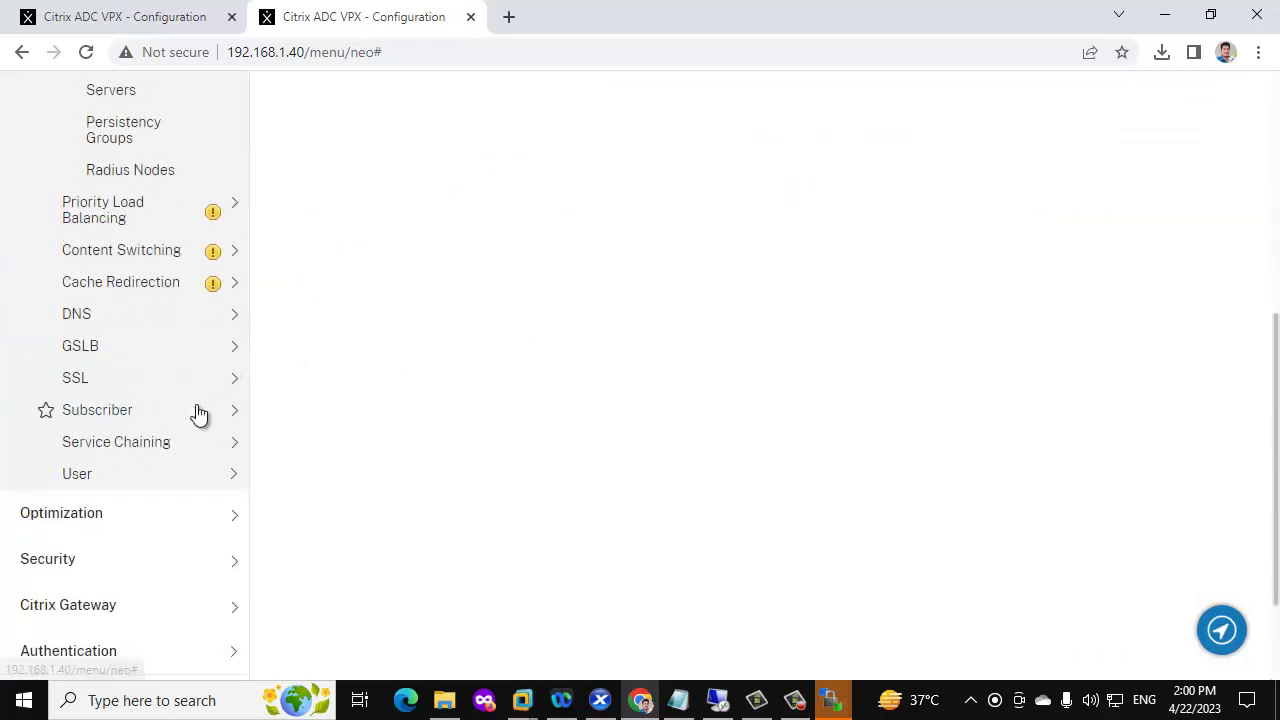
{"action": "scroll", "coordinate": [197, 414], "scroll_direction": "up", "scroll_amount": 3}
Open Citrix Gateway ICA Connections, showing two UDP sessions from 192.168.1.32 to 192.168.1.74
{"action": "left_click", "coordinate": [234, 163]}
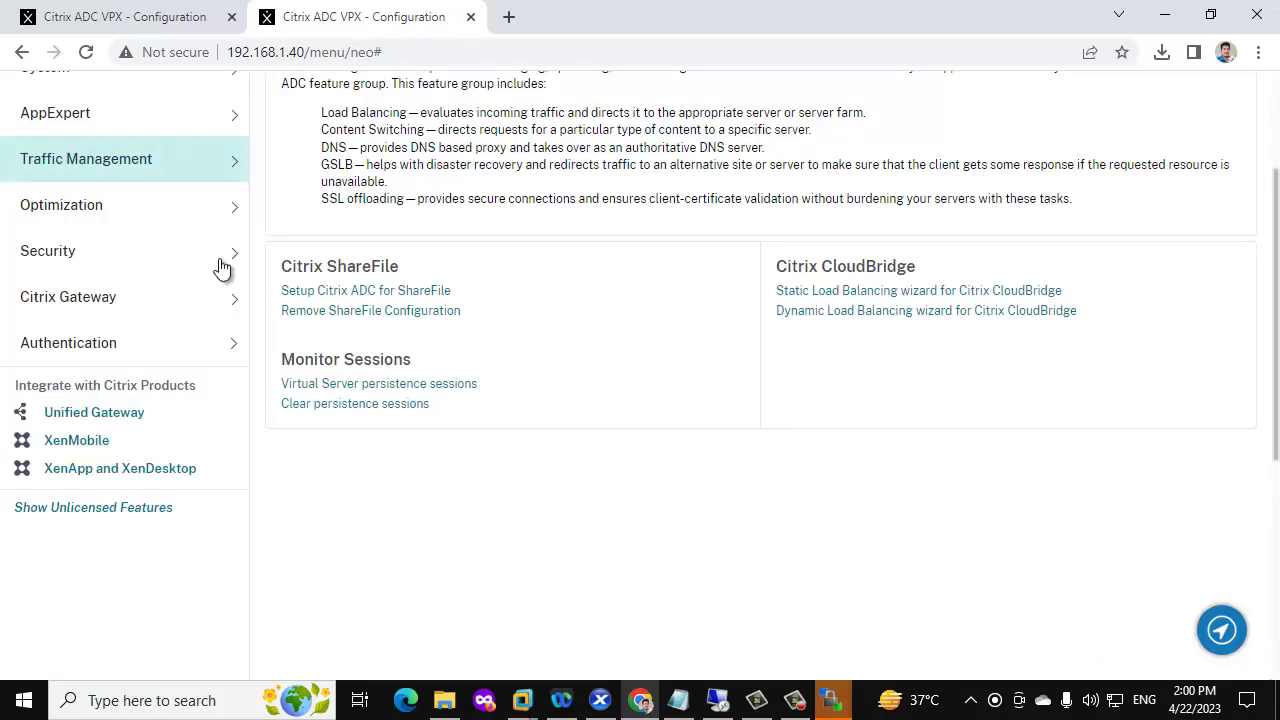
{"action": "left_click", "coordinate": [197, 310]}
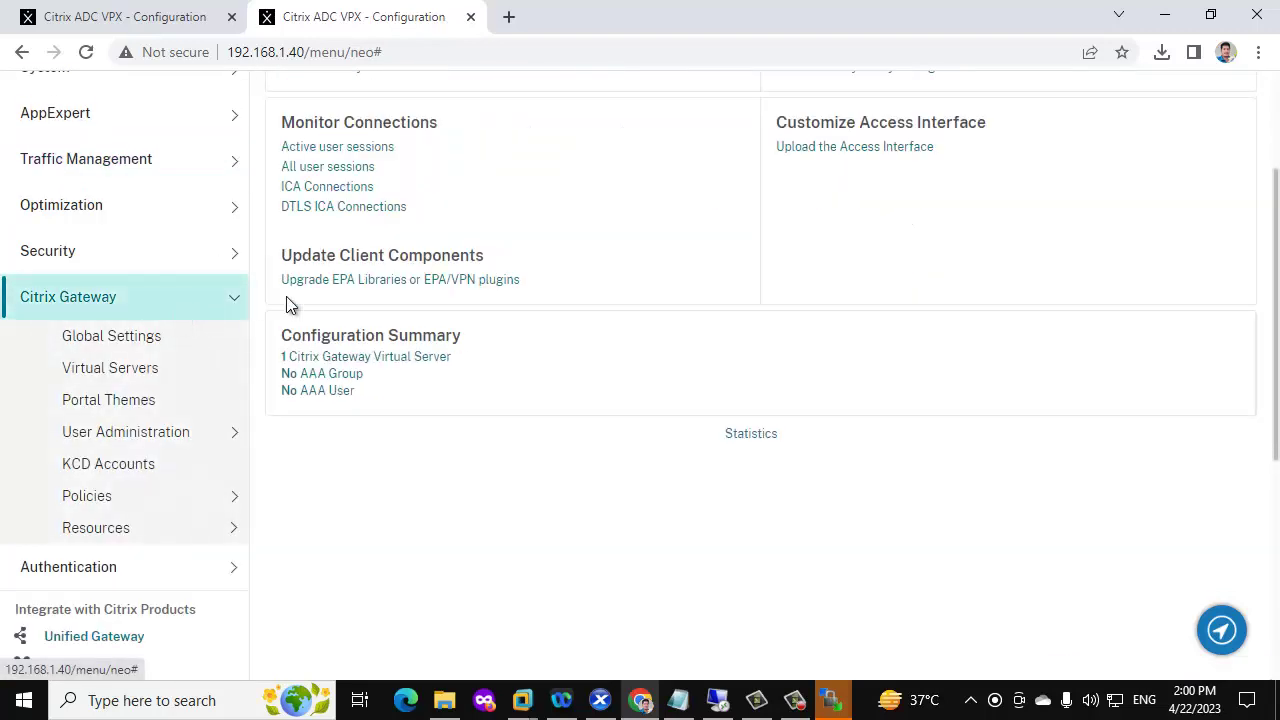
{"action": "left_click", "coordinate": [329, 188]}
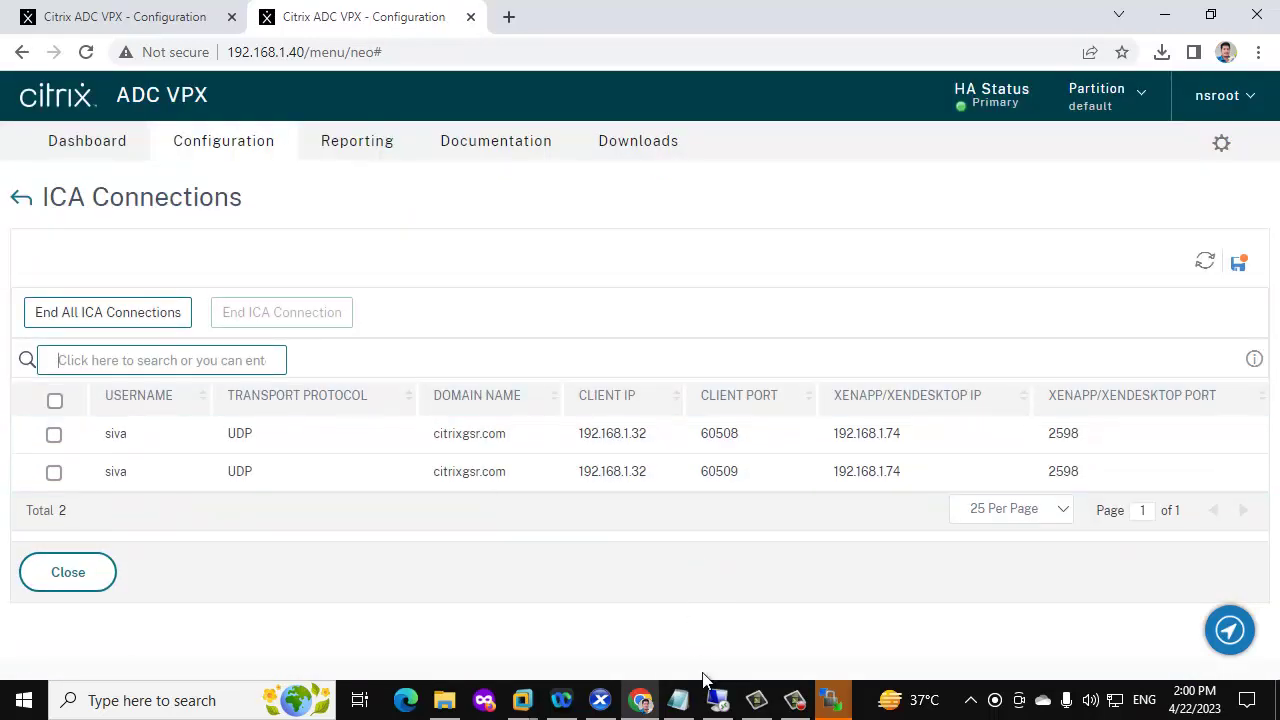
In the remote desktop, sign in to Citrix Gateway as the test domain user instead of administrator
{"action": "mouse_move", "coordinate": [715, 705]}
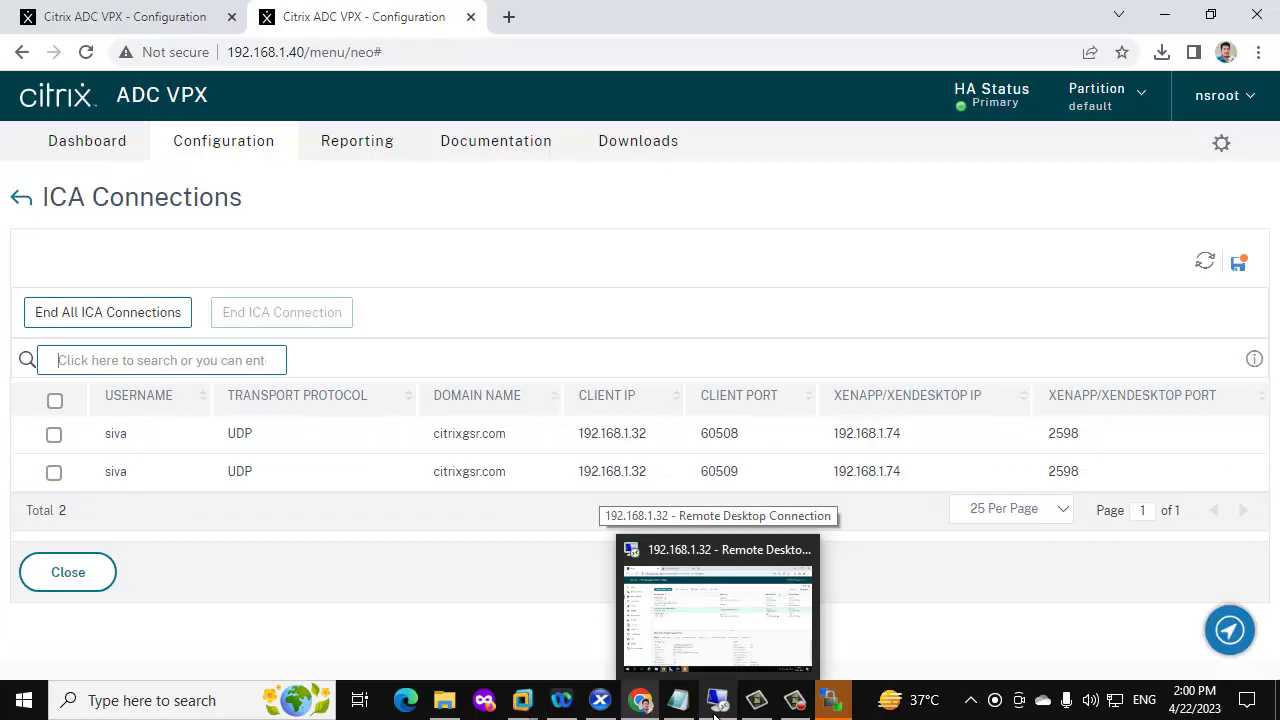
{"action": "left_click", "coordinate": [718, 600]}
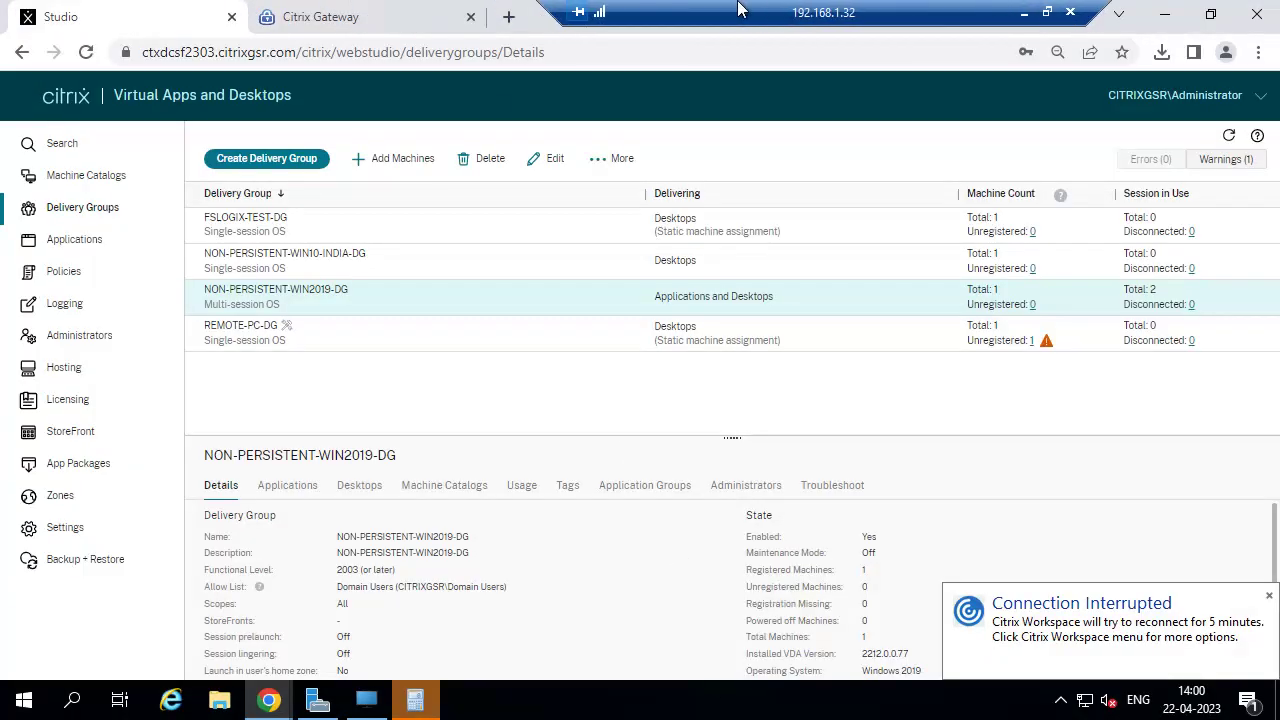
{"action": "left_click", "coordinate": [378, 14]}
{"action": "left_click", "coordinate": [626, 428]}
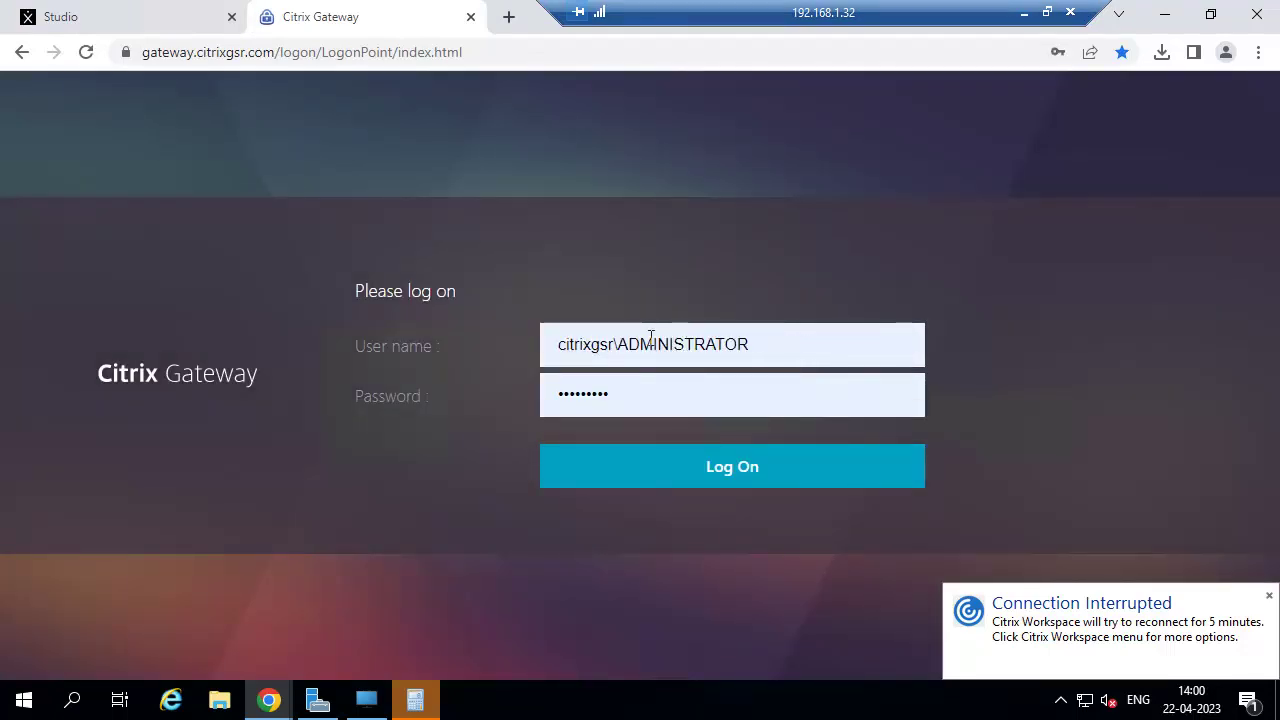
{"action": "left_click_drag", "start_coordinate": [617, 344], "coordinate": [830, 340]}
{"action": "key", "text": "BackSpace"}
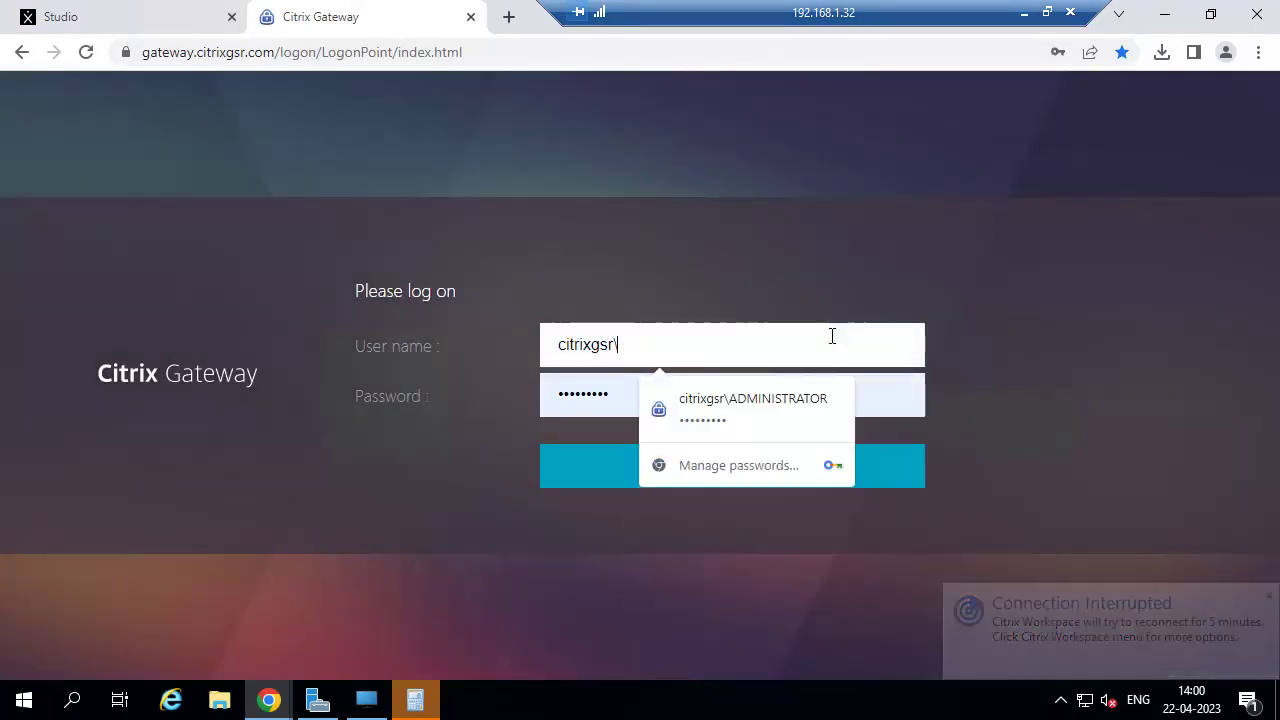
{"action": "type", "text": "siva"}
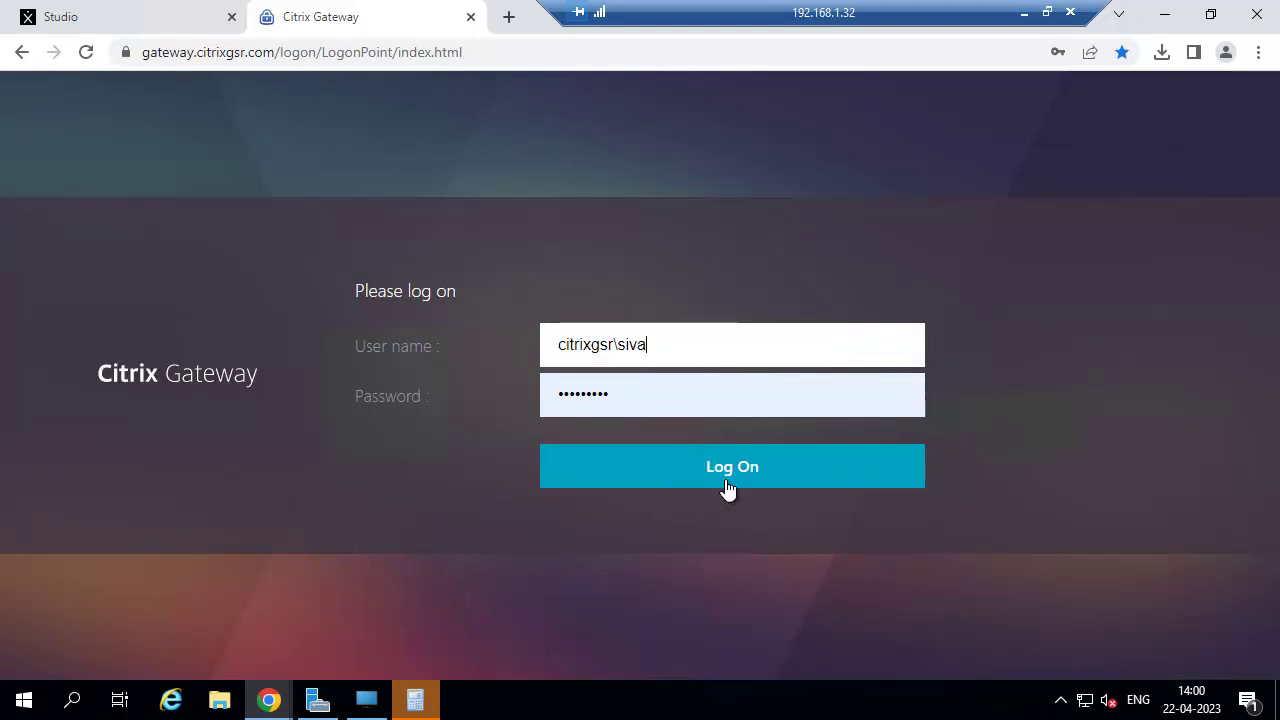
{"action": "left_click", "coordinate": [727, 468]}
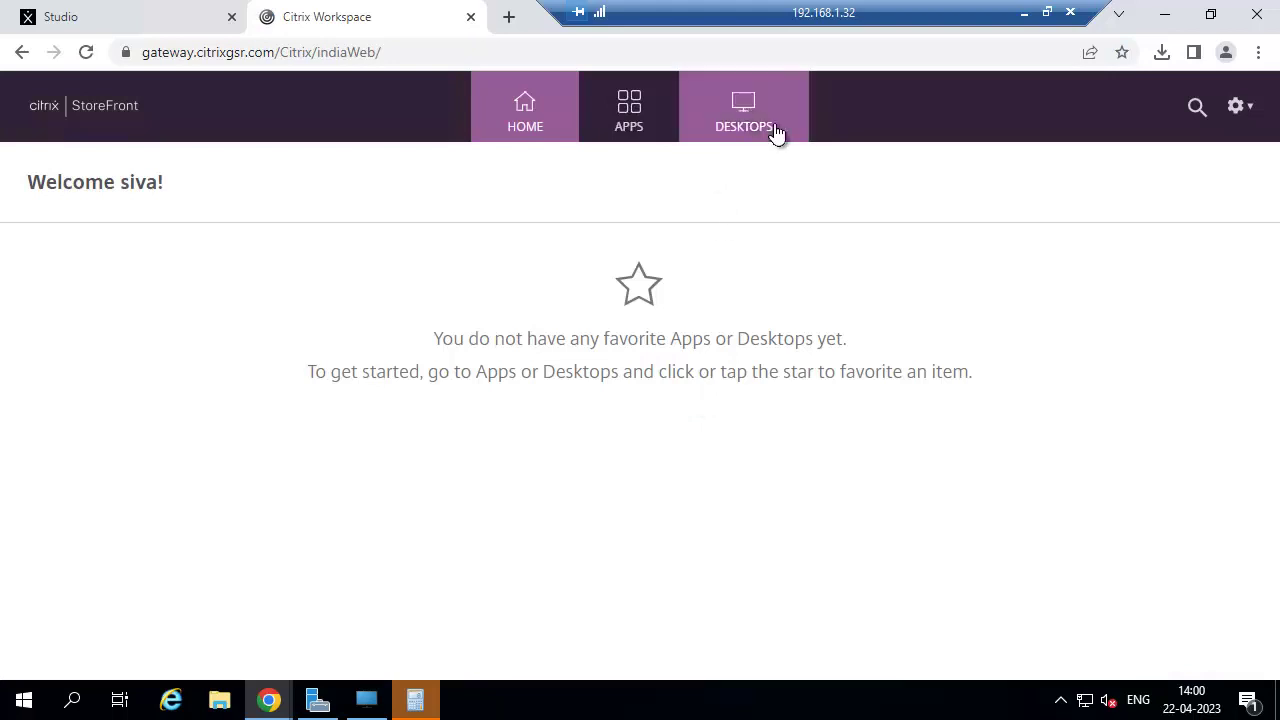
Launch the Server-Desktop-2019 desktop from DESKTOPS and open its downloaded .ica file
{"action": "left_click", "coordinate": [708, 120]}
{"action": "left_click", "coordinate": [272, 306]}
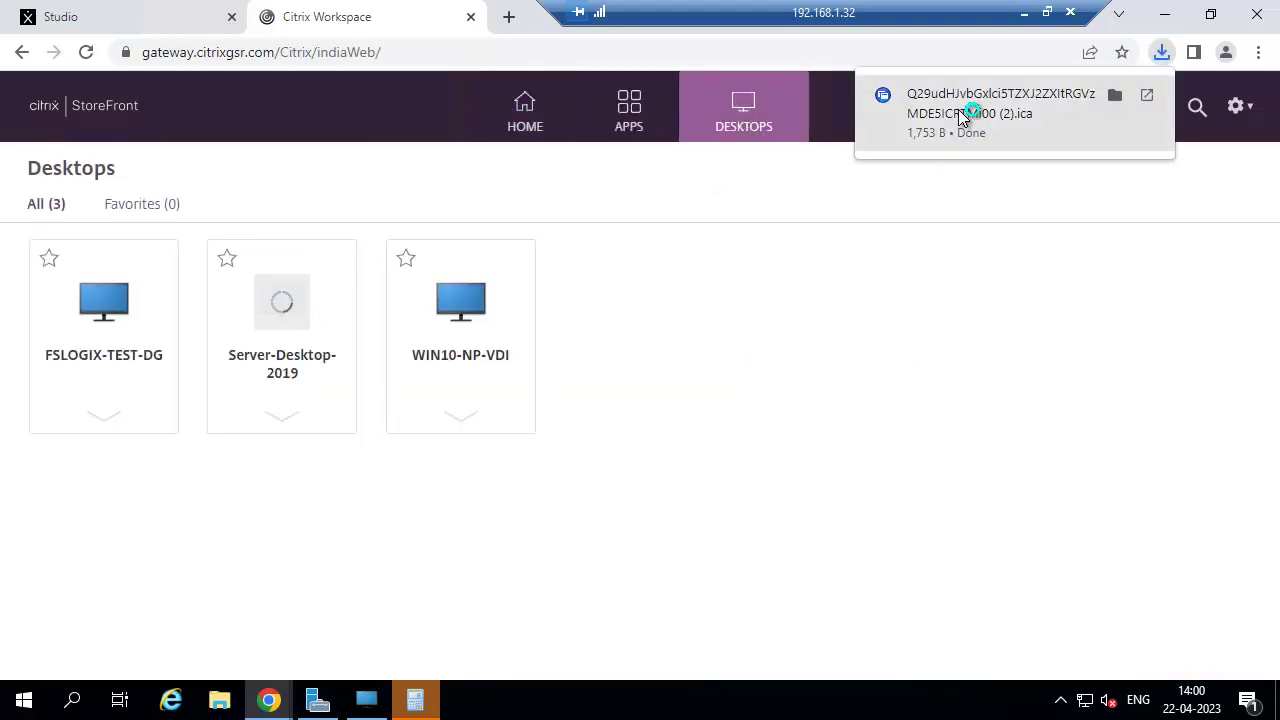
{"action": "left_click", "coordinate": [958, 112]}
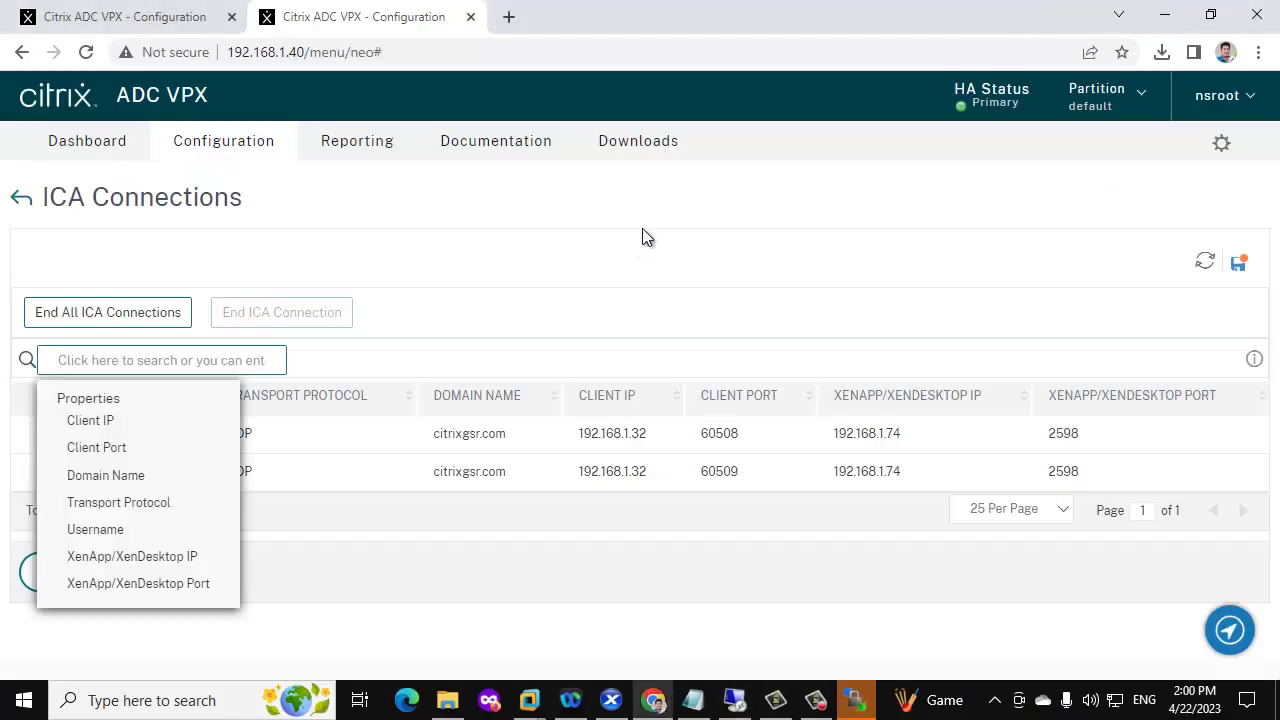
Refresh ICA Connections to show three sessions, including the new one on client port 51342
{"action": "left_click", "coordinate": [642, 237]}
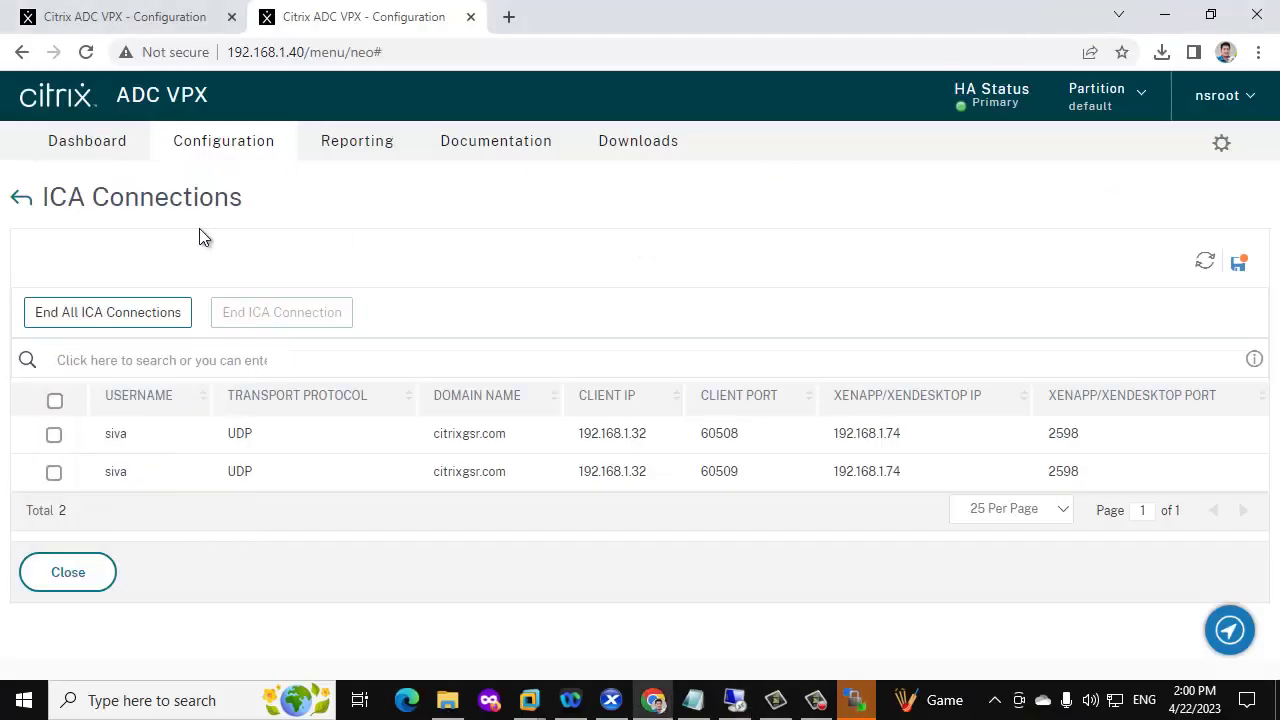
{"action": "left_click", "coordinate": [1205, 265]}
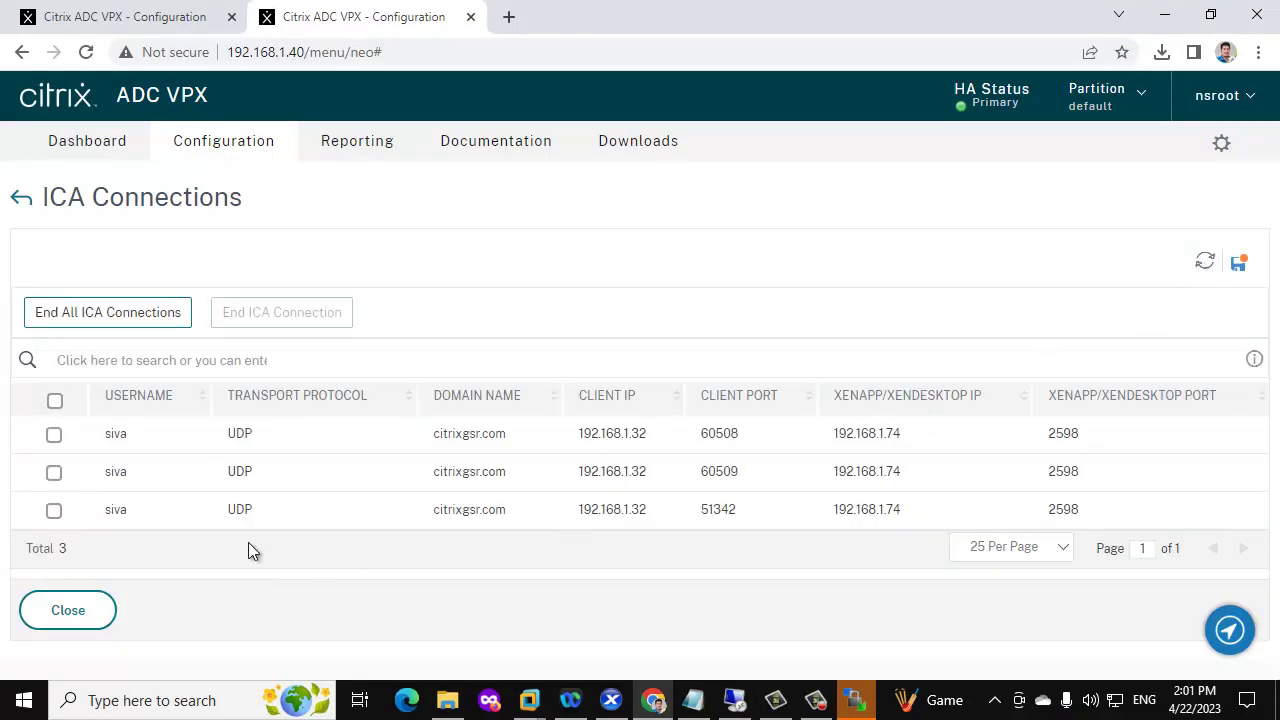
{"action": "left_click", "coordinate": [107, 362]}
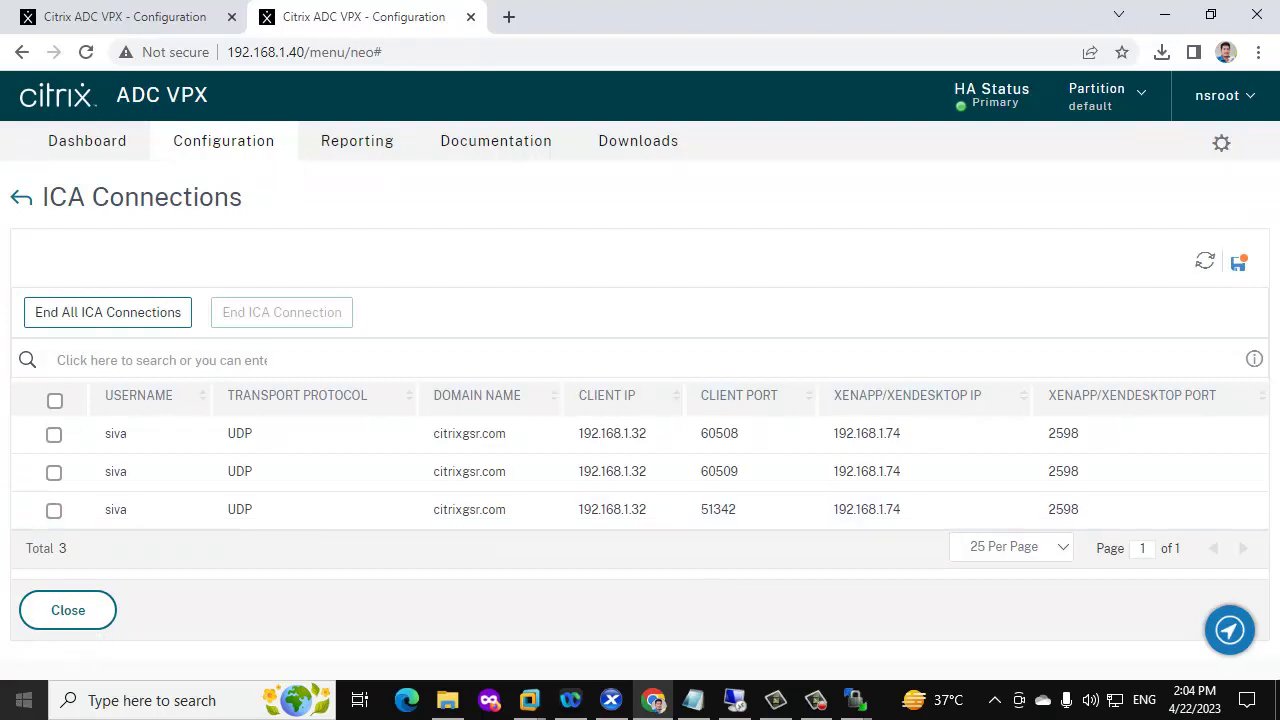
{"action": "left_click", "coordinate": [24, 700]}
Start PuTTY and log in to 192.168.1.41 over SSH as nsroot
{"action": "type", "text": "pu"}
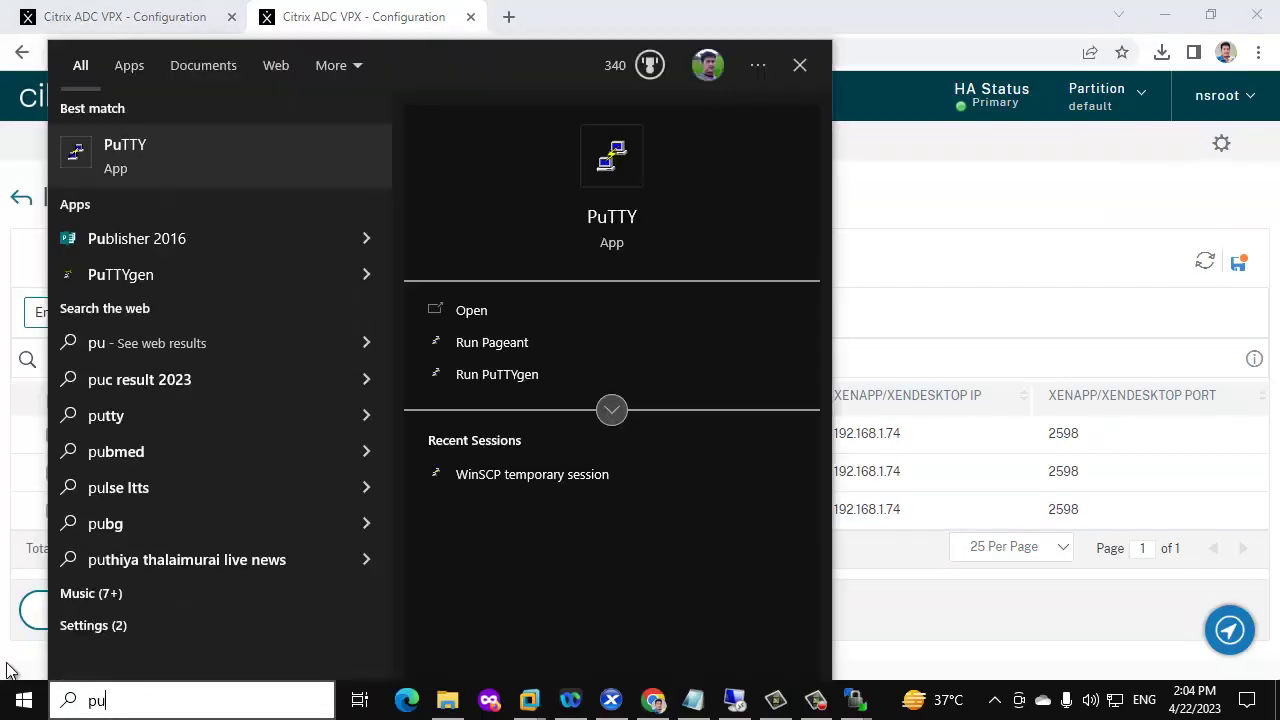
{"action": "left_click", "coordinate": [207, 168]}
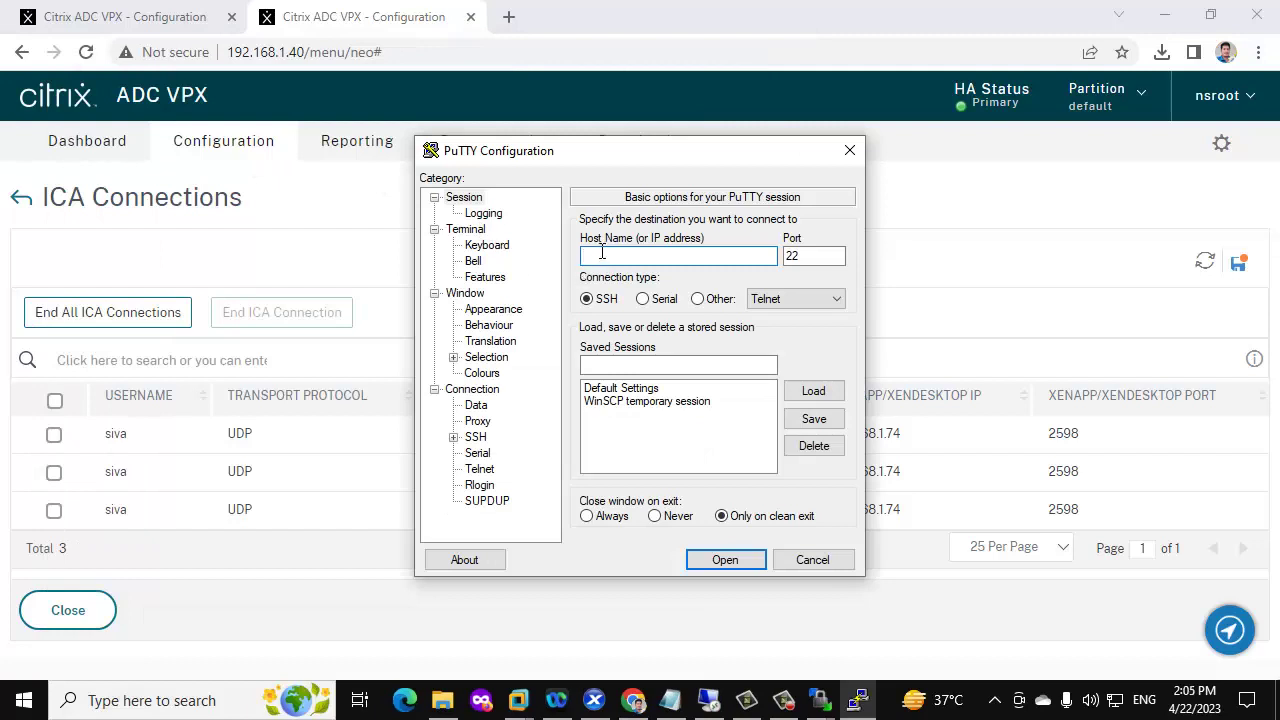
{"action": "type", "text": "192.168.1.41"}
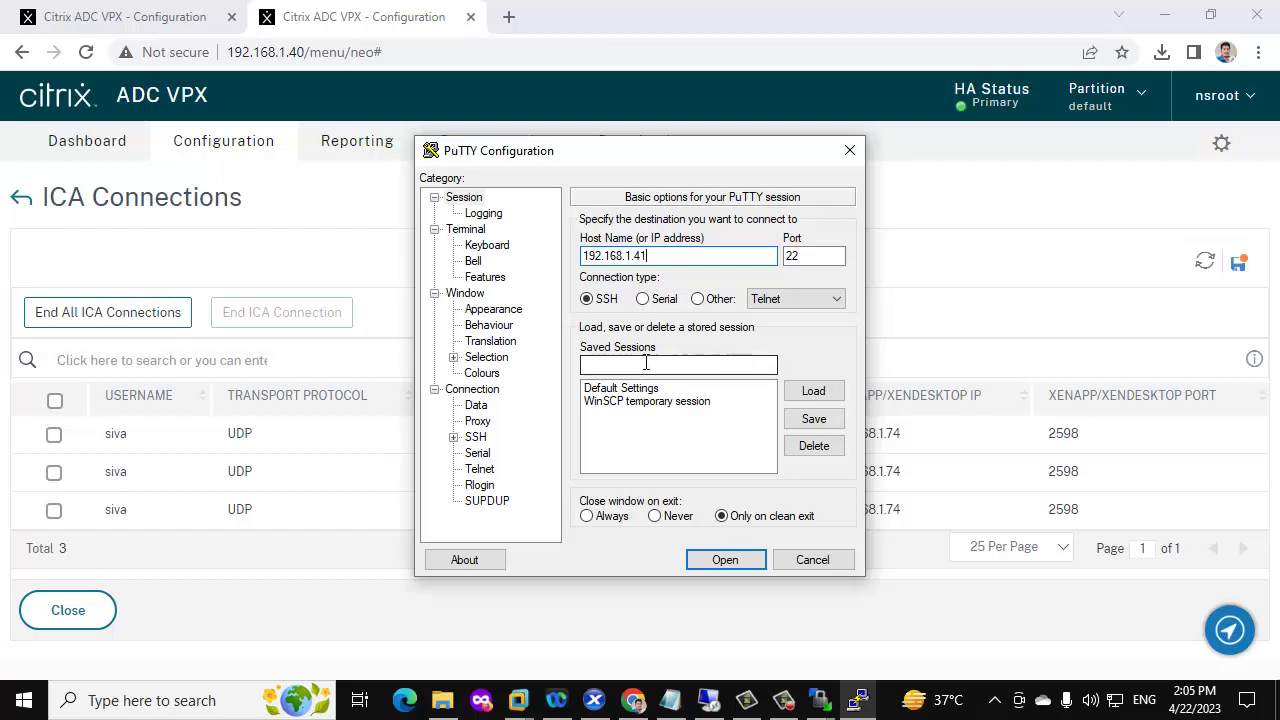
{"action": "left_click", "coordinate": [724, 560]}
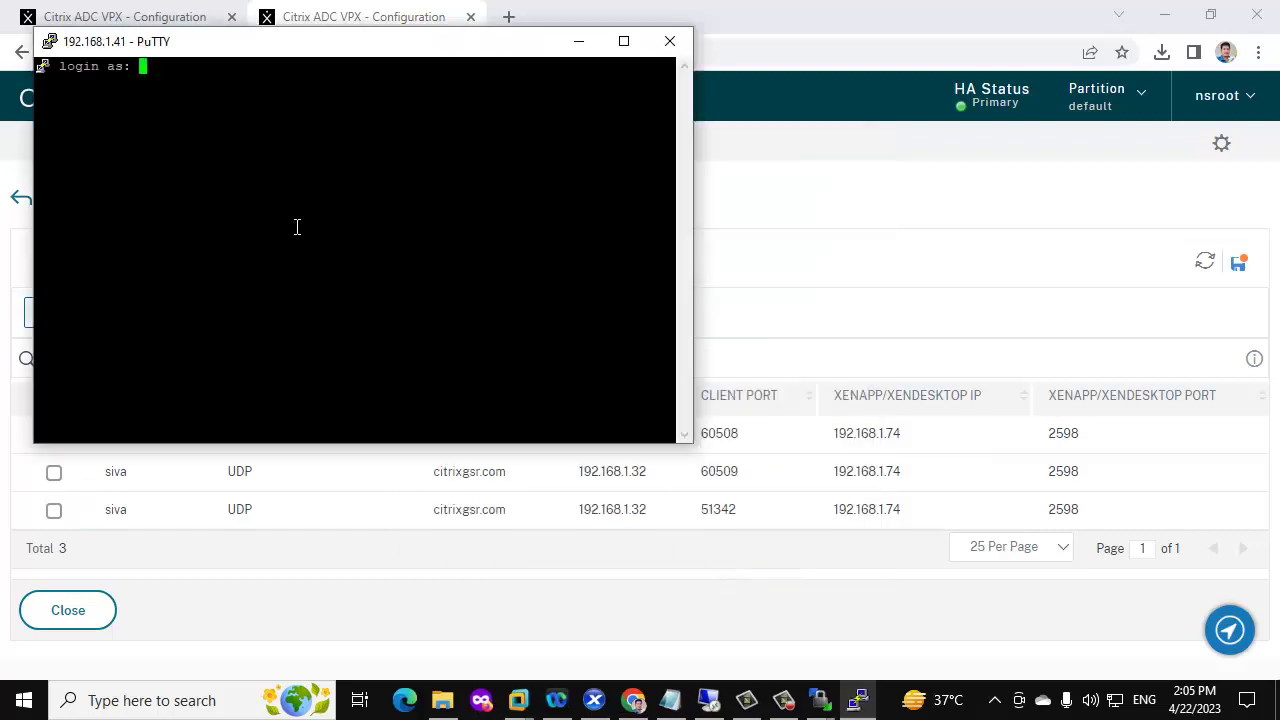
{"action": "type", "text": "nsroot"}
{"action": "key", "text": "Return"}
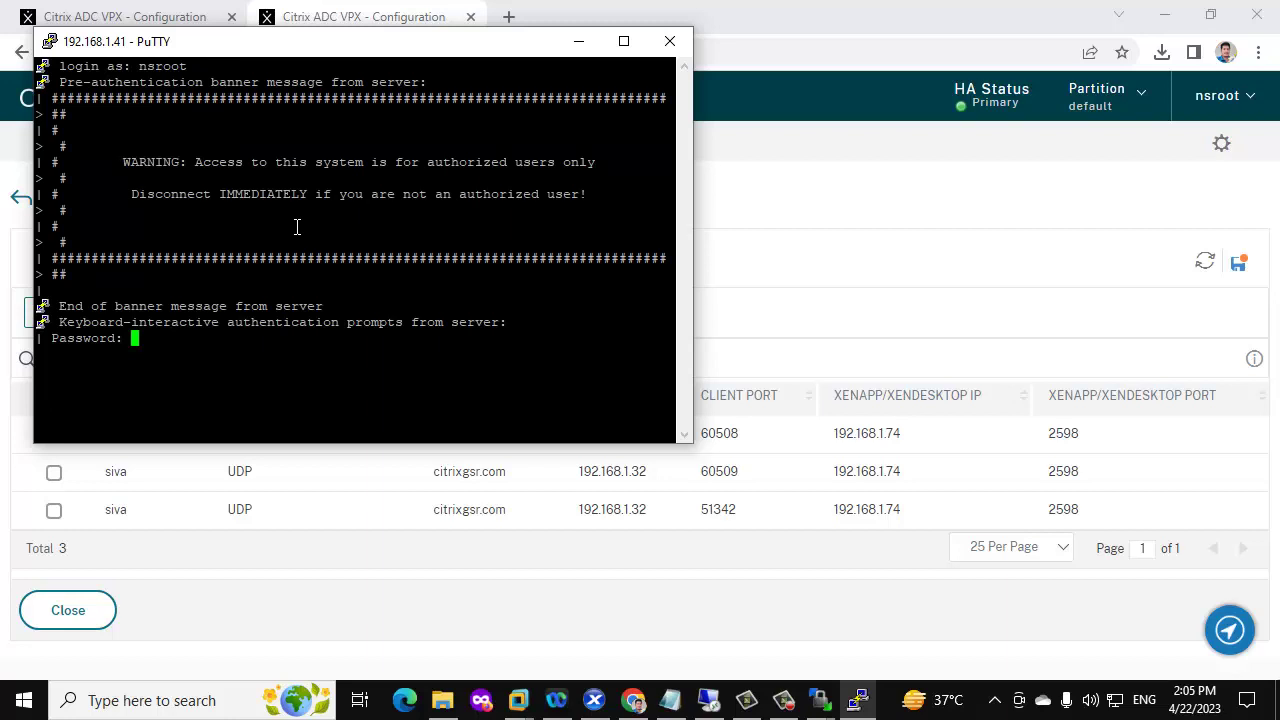
{"action": "key", "text": "Return"}
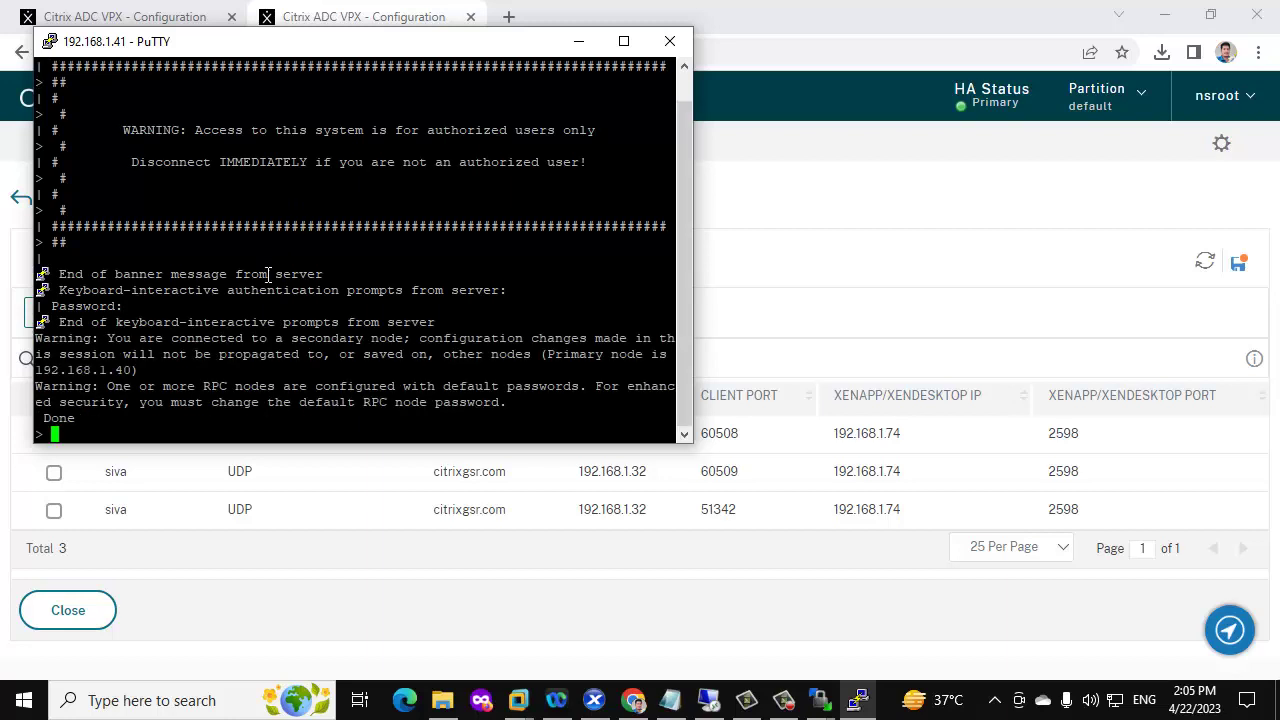
Run 'show ha node' and maximize the window to read .41 Secondary, .40 Primary
{"action": "type", "text": "show ha node"}
{"action": "key", "text": "Return"}
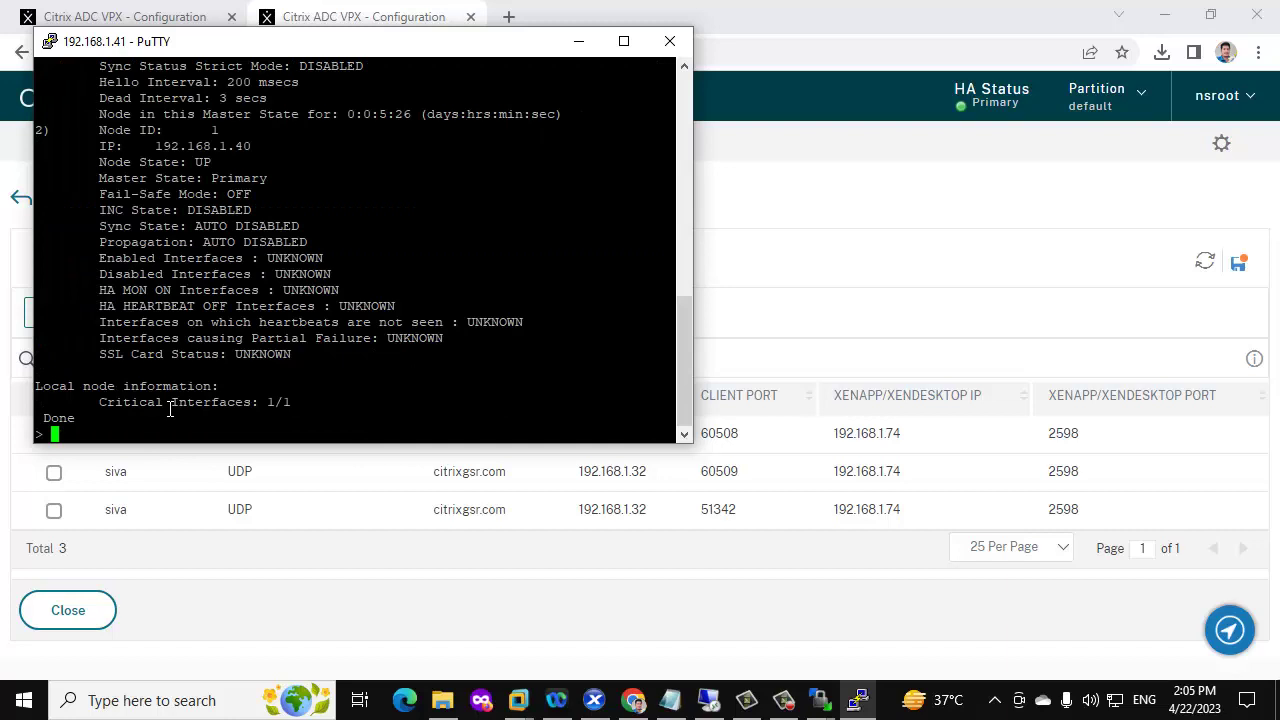
{"action": "left_click", "coordinate": [636, 42]}
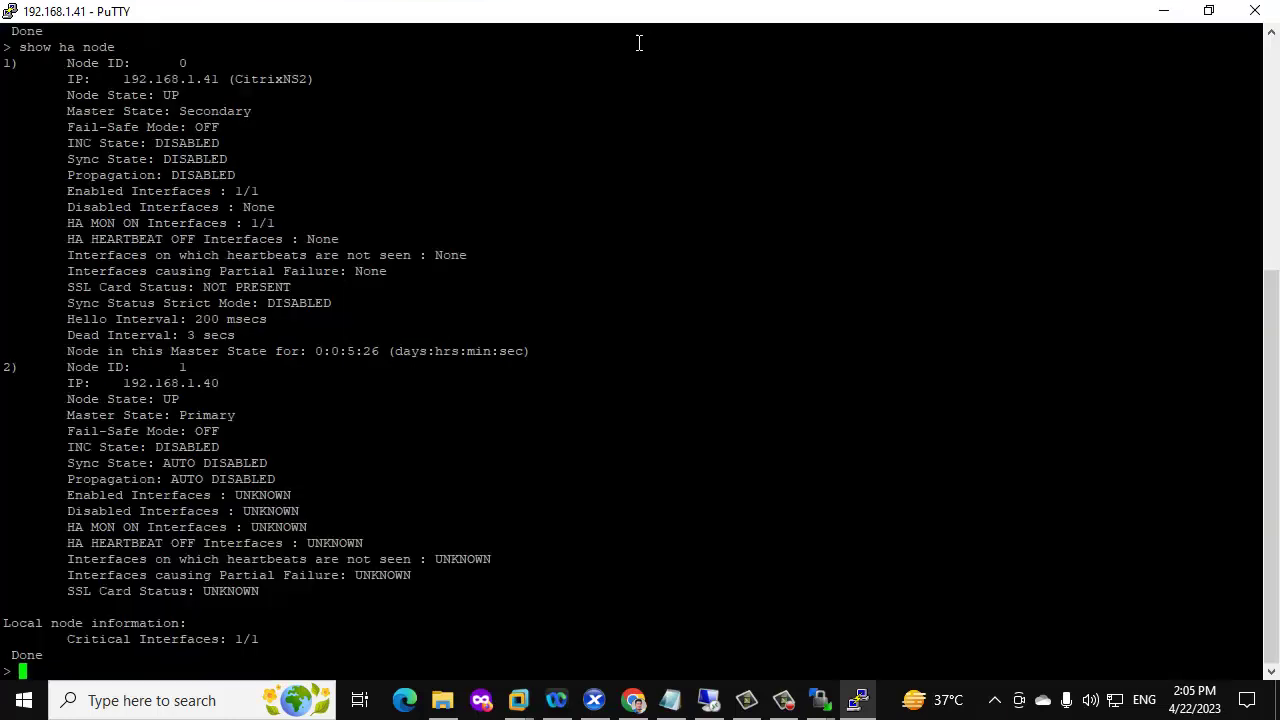
{"action": "scroll", "coordinate": [272, 224], "scroll_direction": "up", "scroll_amount": 8}
{"action": "scroll", "coordinate": [272, 224], "scroll_direction": "down", "scroll_amount": 8}
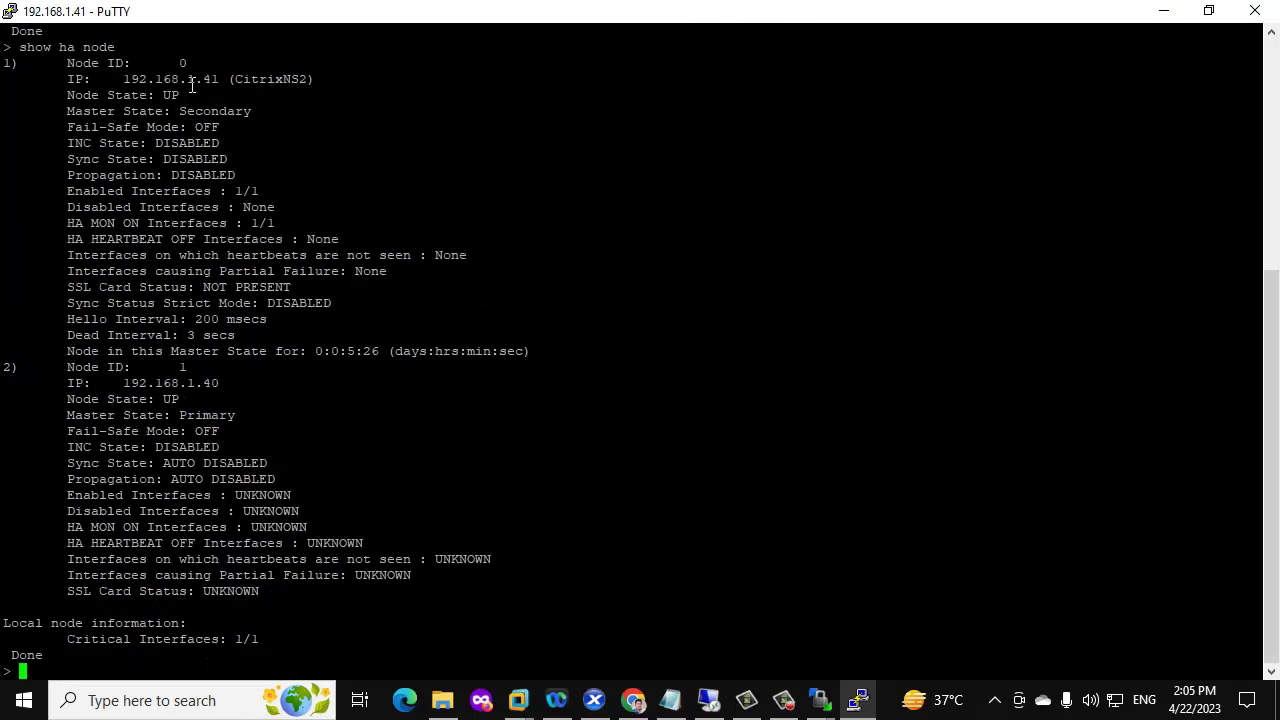
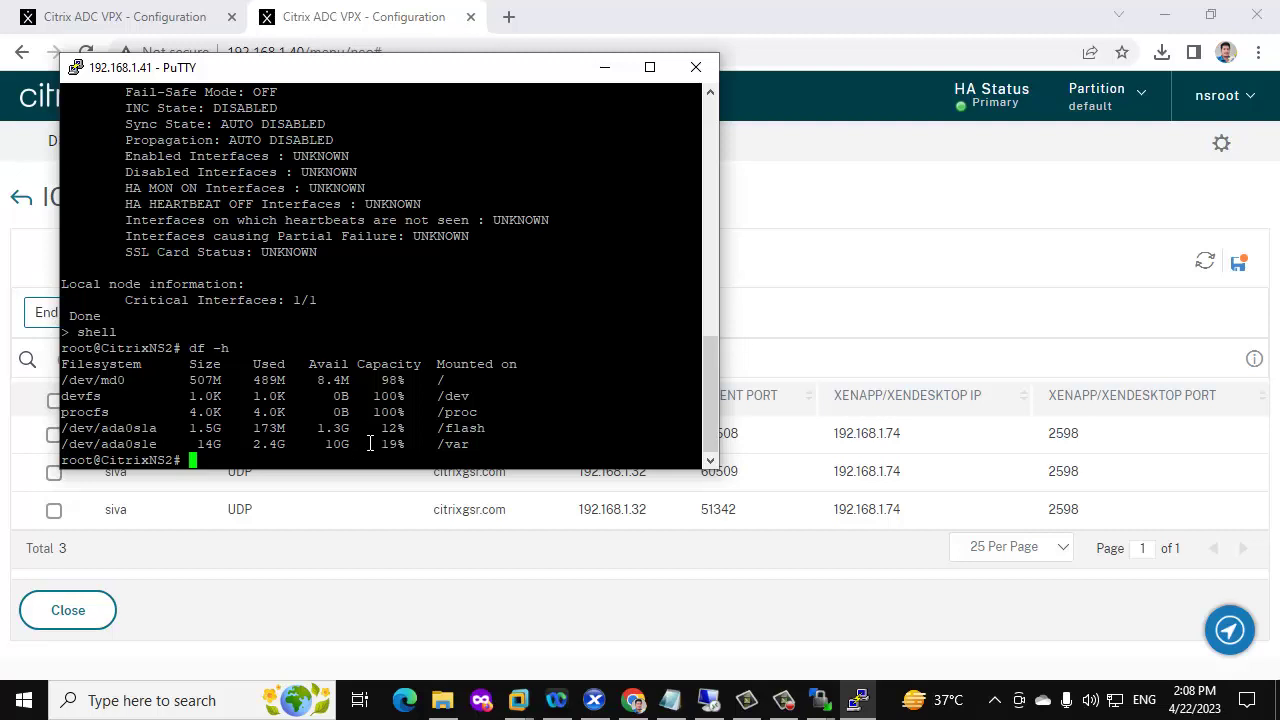
Copy the cd command from the notes and run it in PuTTY to enter the build-13.1-27.59_nc_64 folder
{"action": "left_click", "coordinate": [671, 705]}
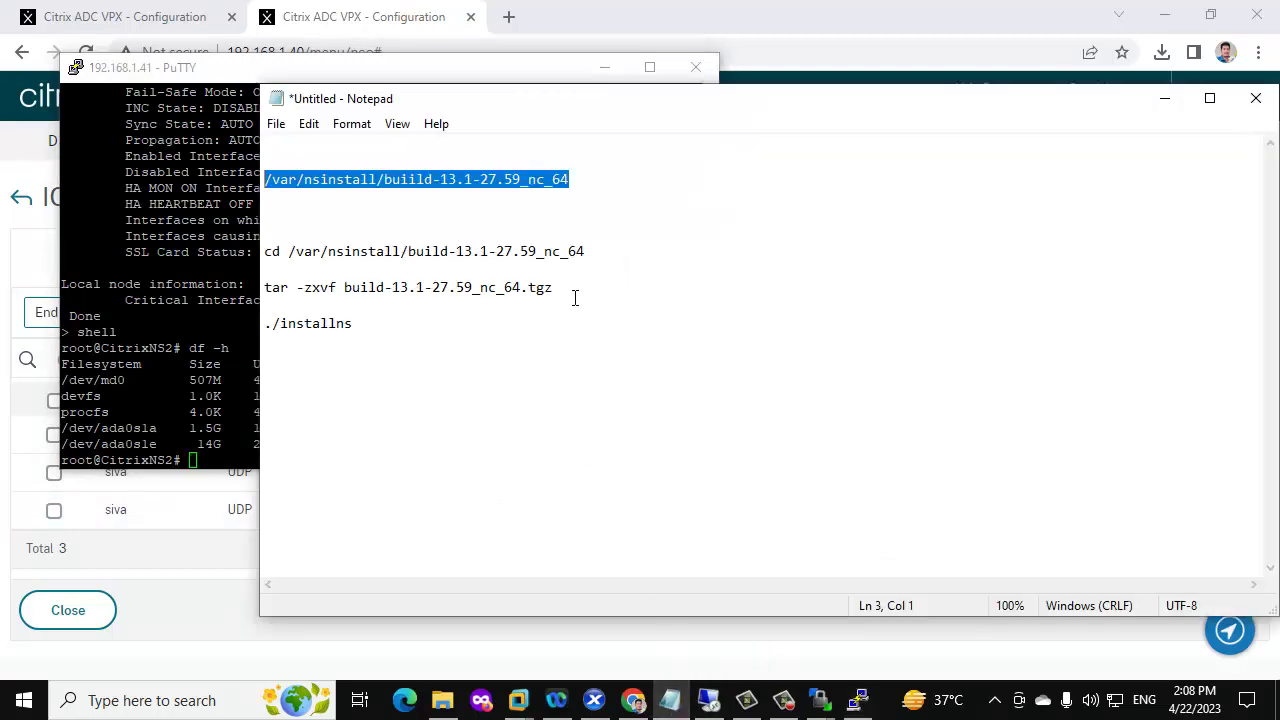
{"action": "left_click", "coordinate": [226, 429]}
{"action": "type", "text": "cd"}
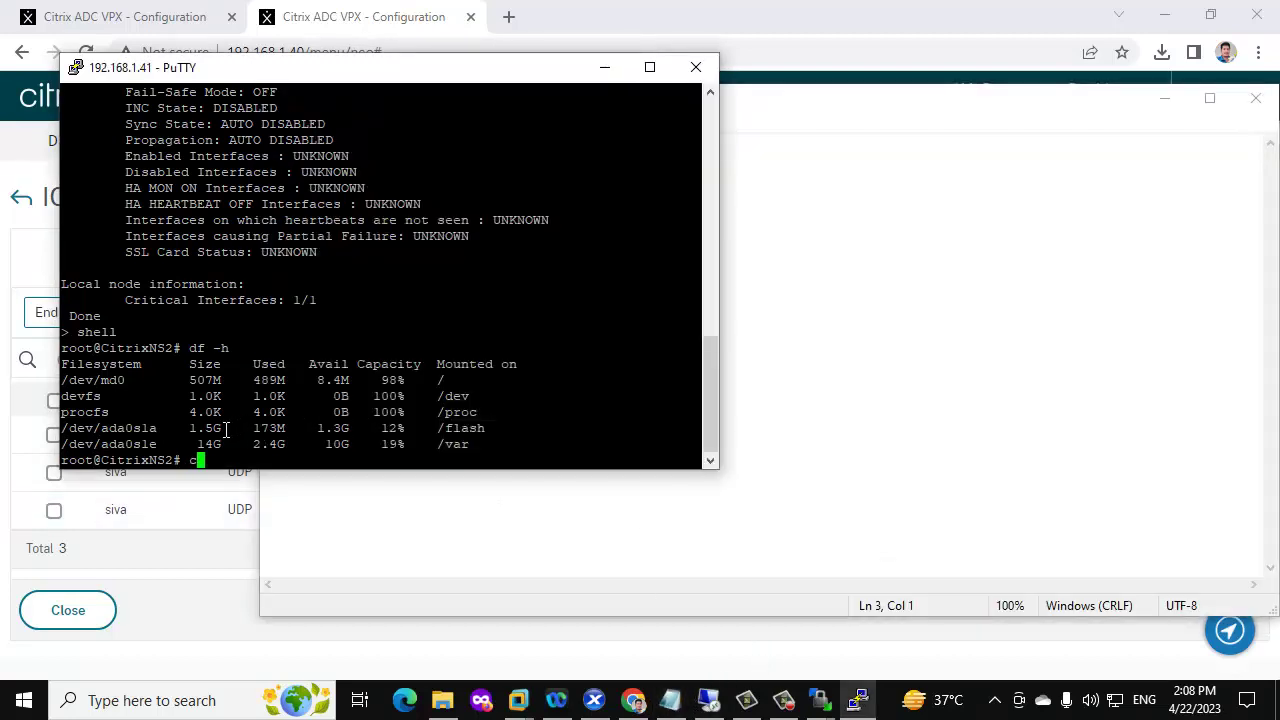
{"action": "right_click", "coordinate": [226, 429]}
{"action": "key", "text": "Return"}
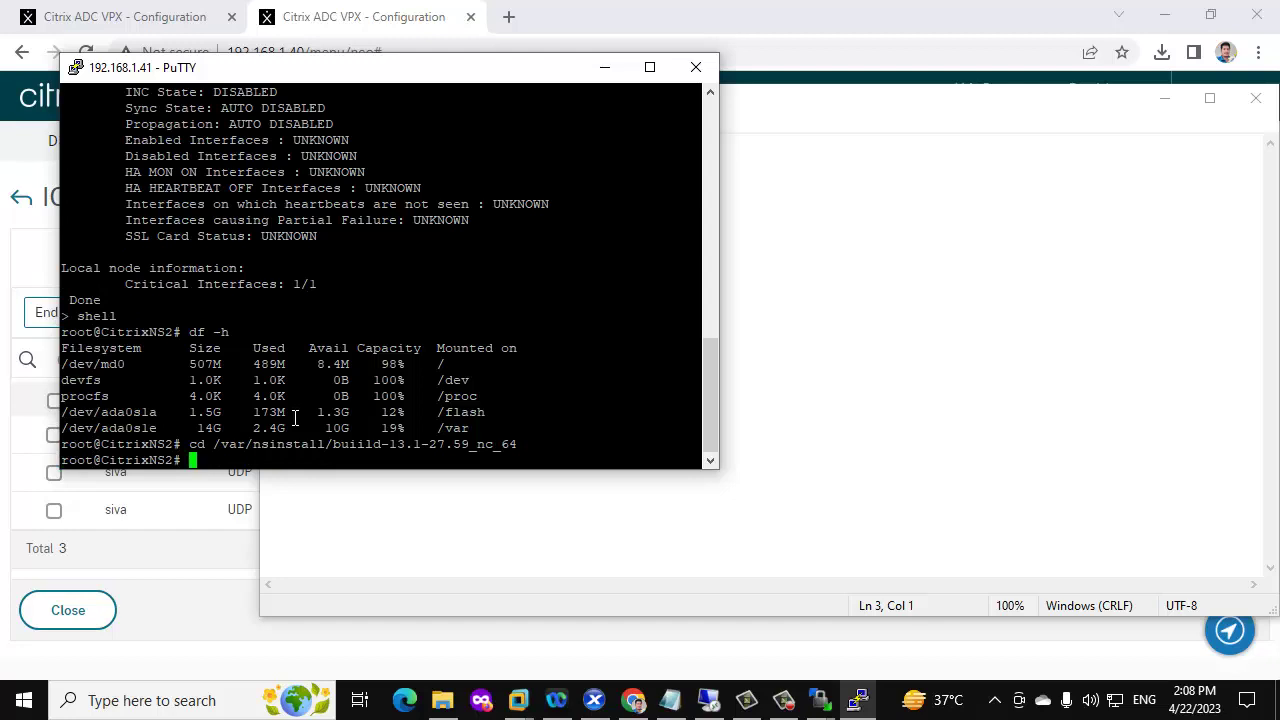
{"action": "left_click", "coordinate": [686, 708]}
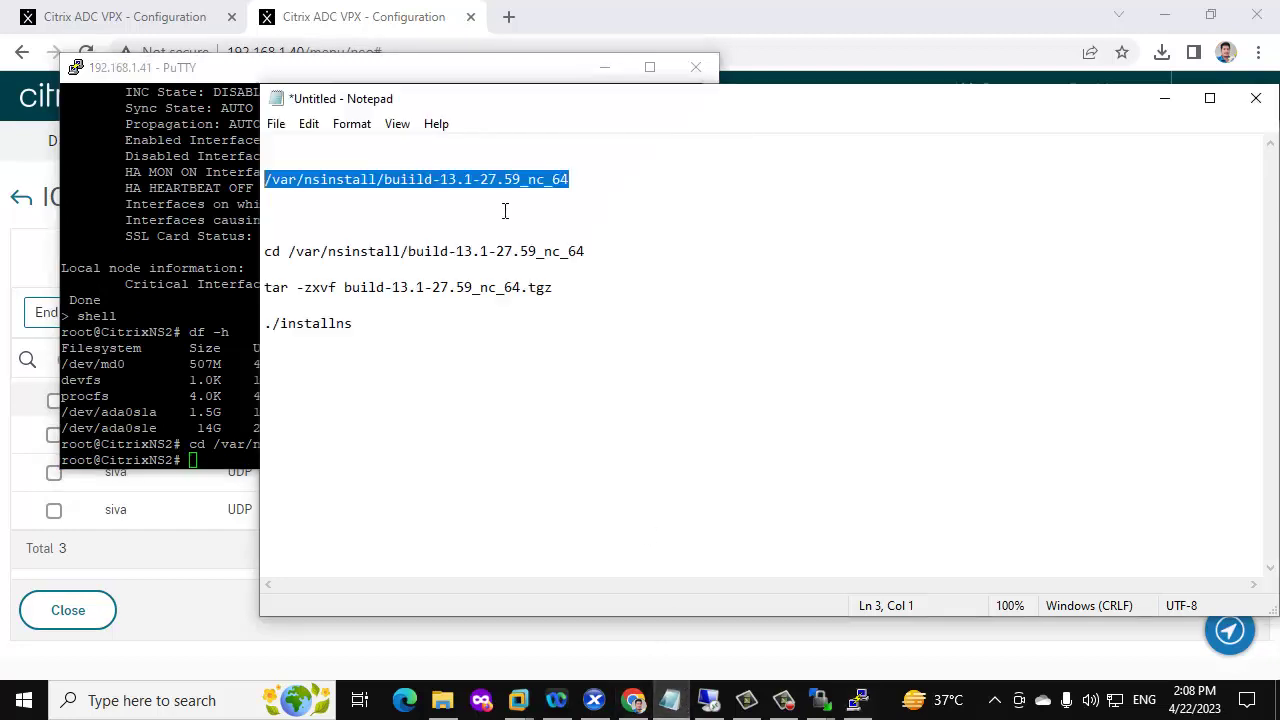
{"action": "left_click", "coordinate": [586, 251]}
{"action": "left_click_drag", "start_coordinate": [586, 251], "coordinate": [262, 245]}
{"action": "left_click", "coordinate": [199, 325]}
{"action": "right_click", "coordinate": [198, 318]}
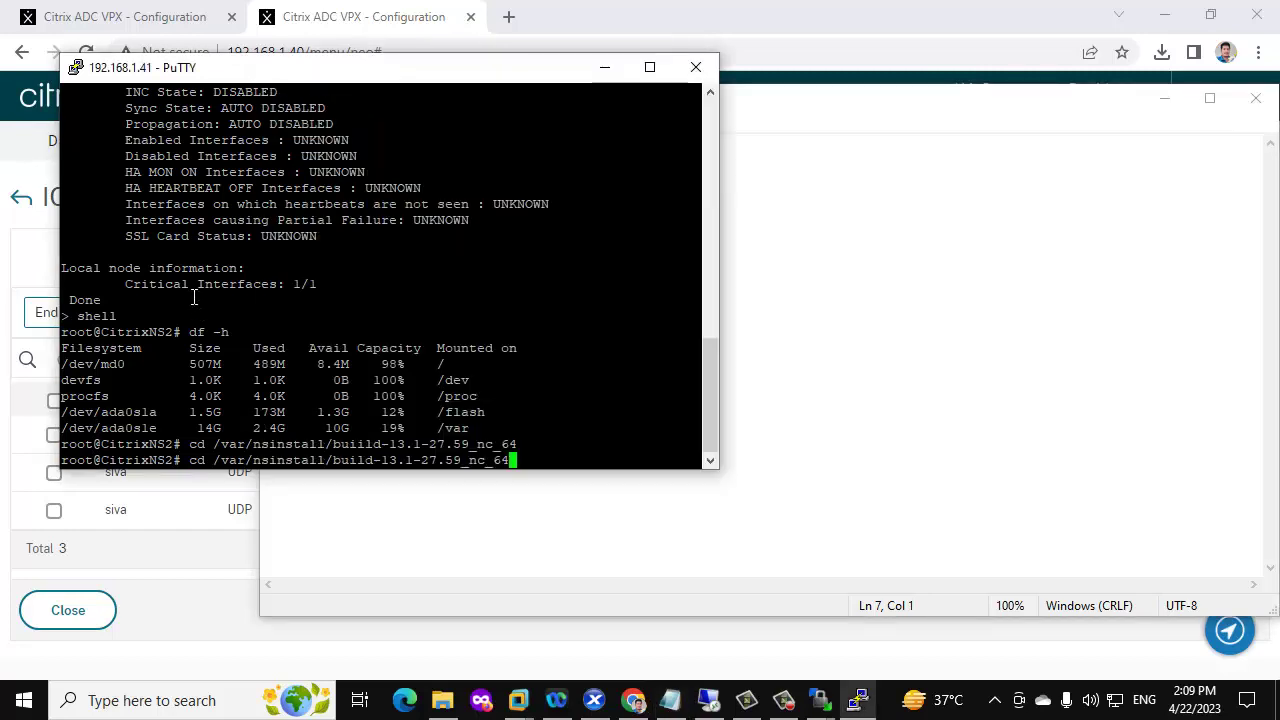
{"action": "key", "text": "Return"}
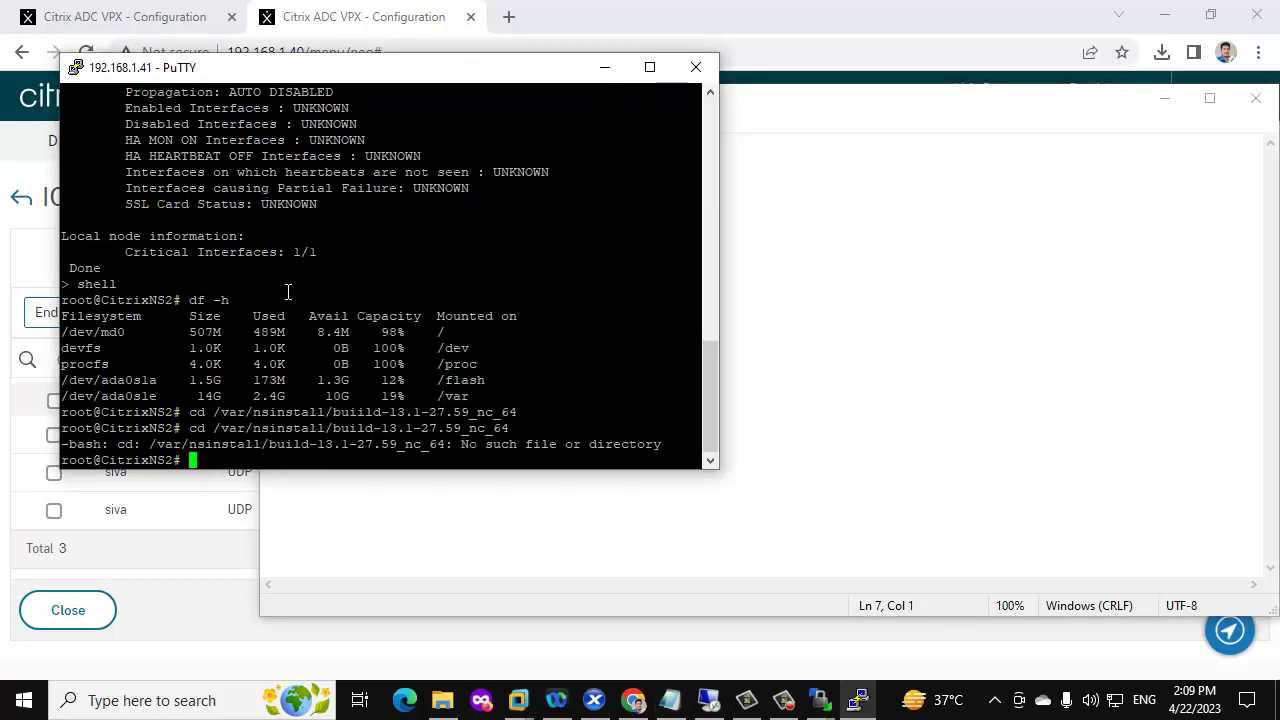
Extract the archive by running tar -zxvf build-13.1-27.59_nc_64.tgz at the root prompt
{"action": "left_click", "coordinate": [469, 541]}
{"action": "left_click", "coordinate": [558, 288]}
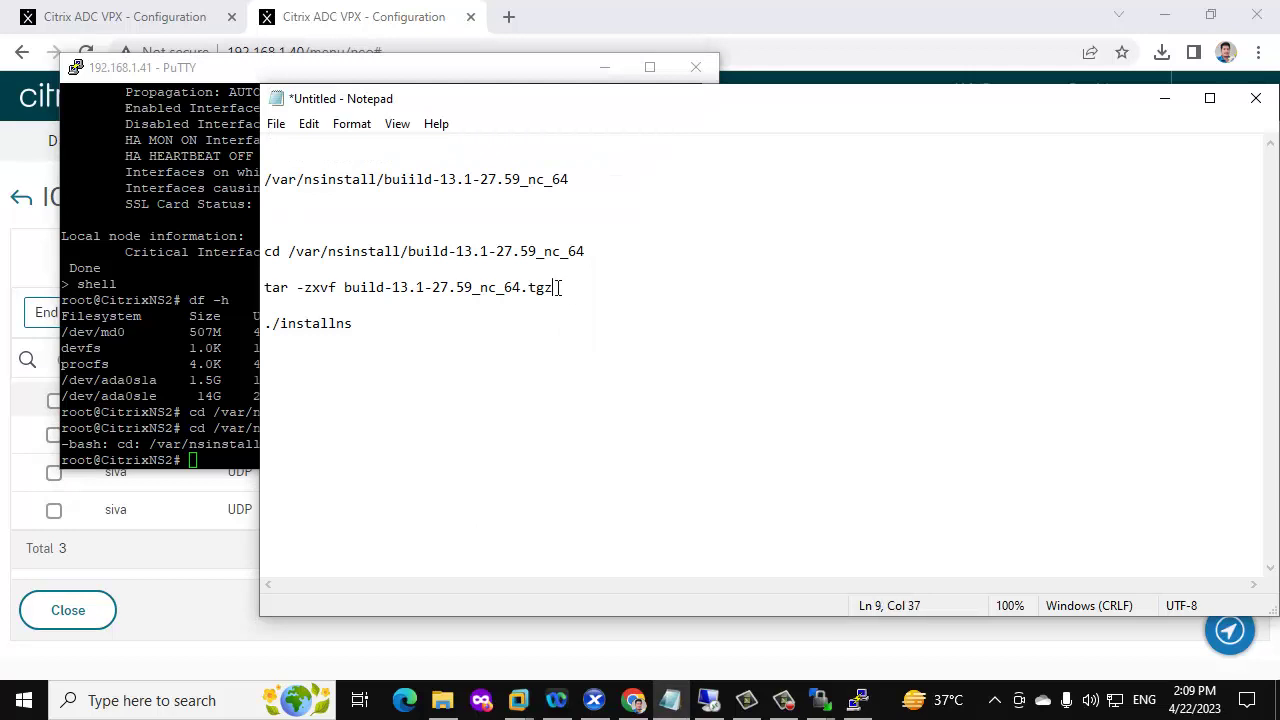
{"action": "left_click_drag", "start_coordinate": [558, 288], "coordinate": [263, 289]}
{"action": "key", "text": "ctrl+c"}
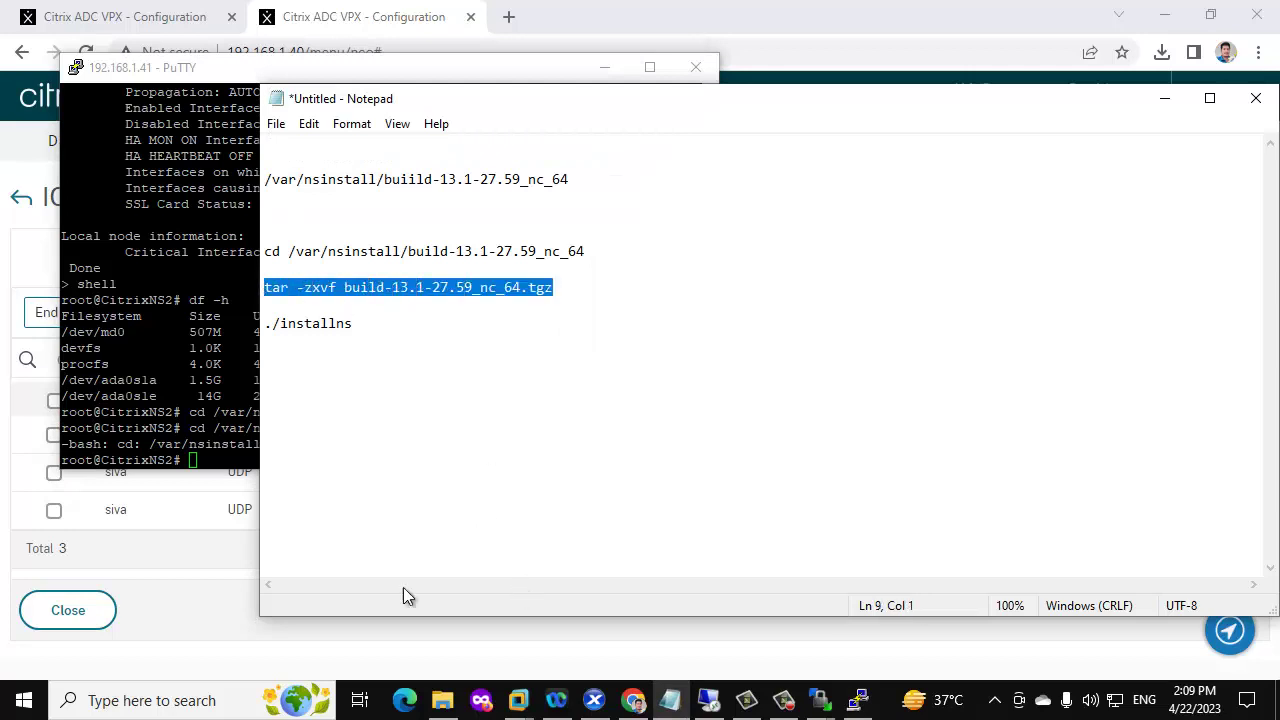
{"action": "key", "text": "alt+Tab"}
{"action": "right_click", "coordinate": [329, 375]}
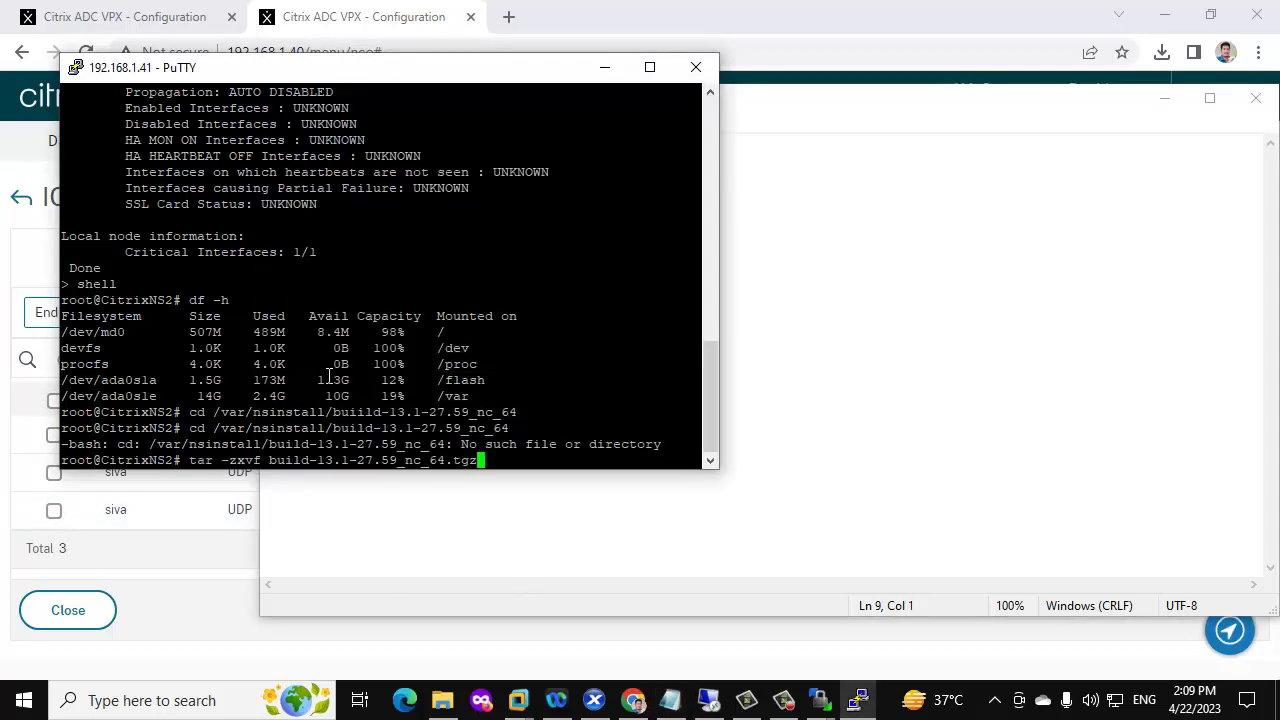
{"action": "key", "text": "Return"}
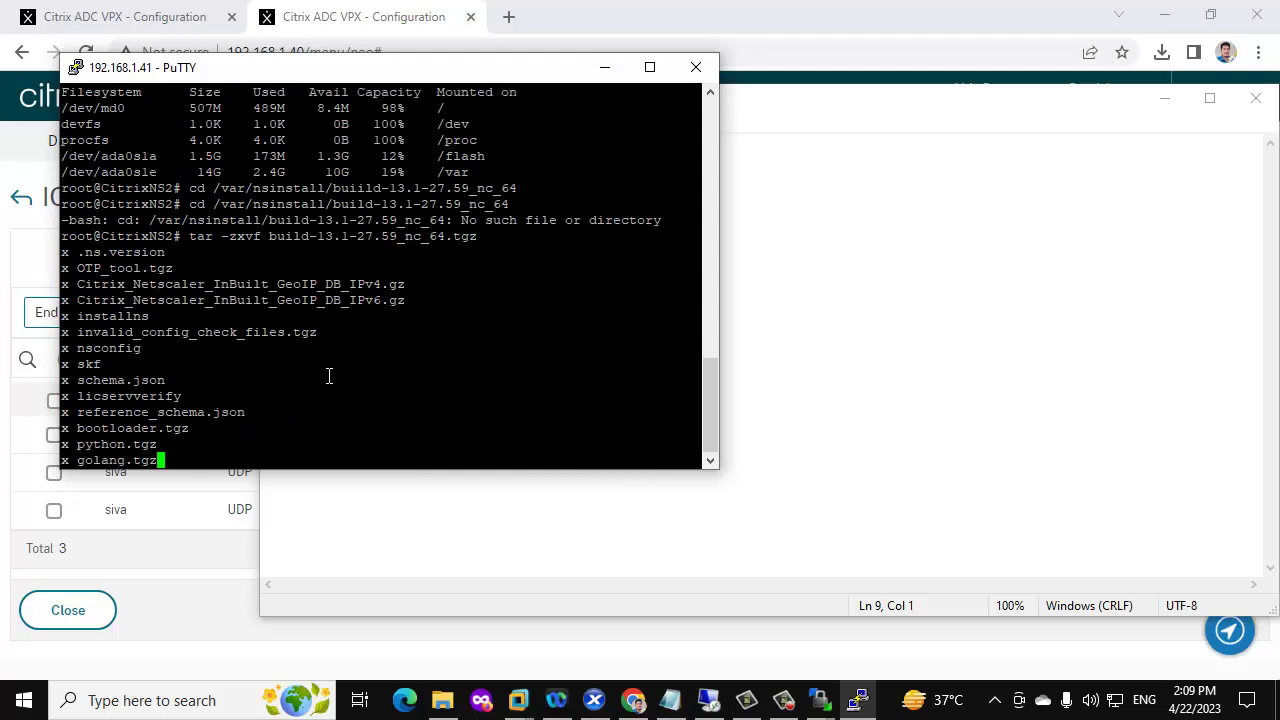
Run ./installns in PuTTY to start the NetScaler 13.1-27.59 upgrade installer
{"action": "left_click", "coordinate": [957, 400]}
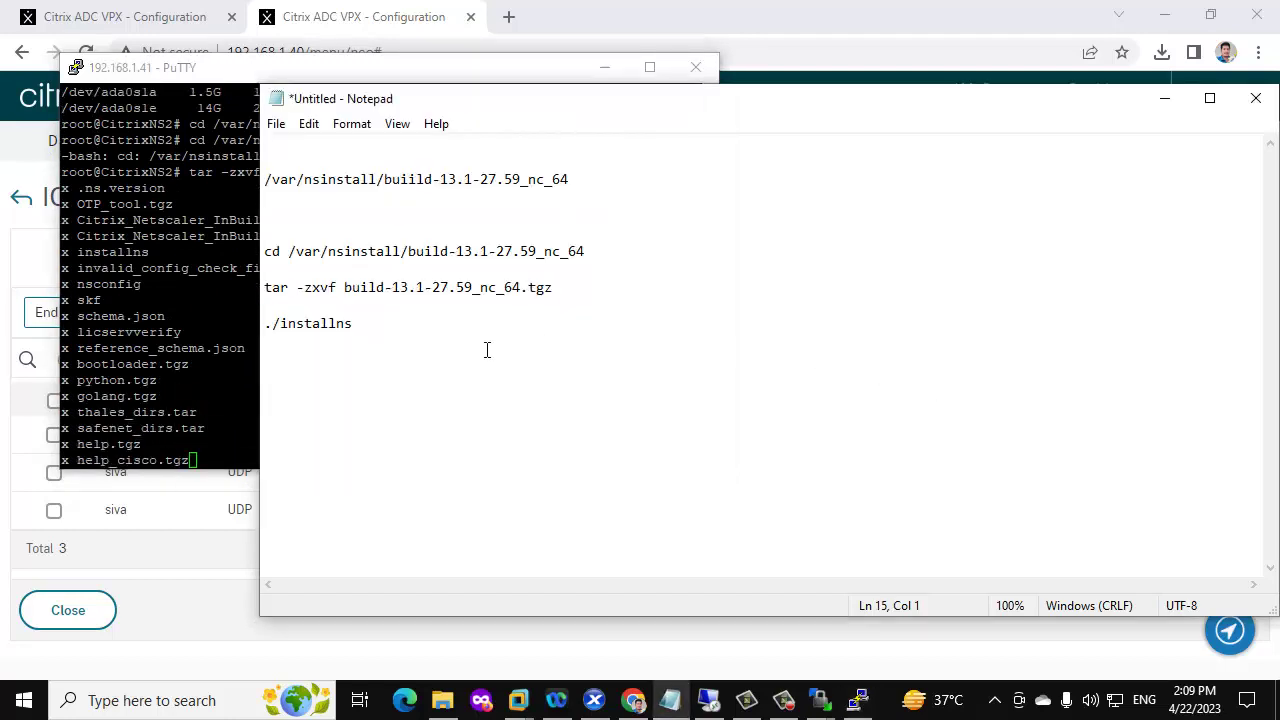
{"action": "left_click_drag", "start_coordinate": [358, 323], "coordinate": [234, 323]}
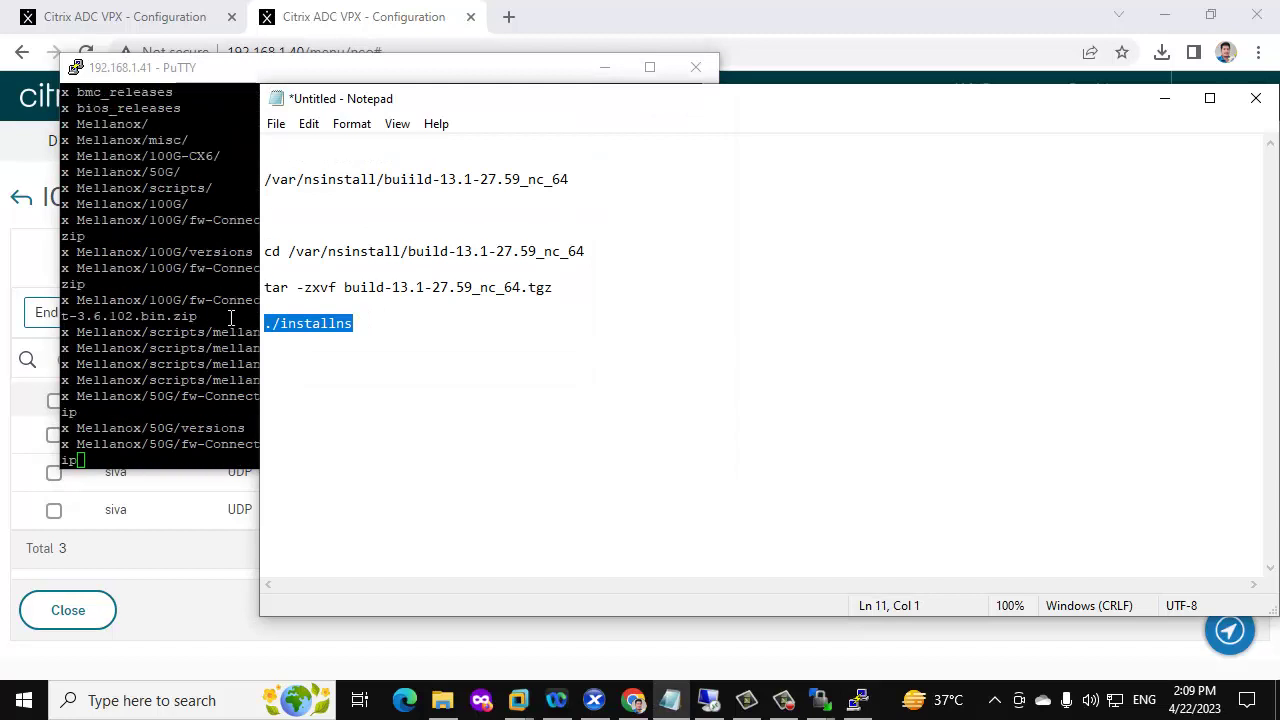
{"action": "left_click", "coordinate": [163, 316]}
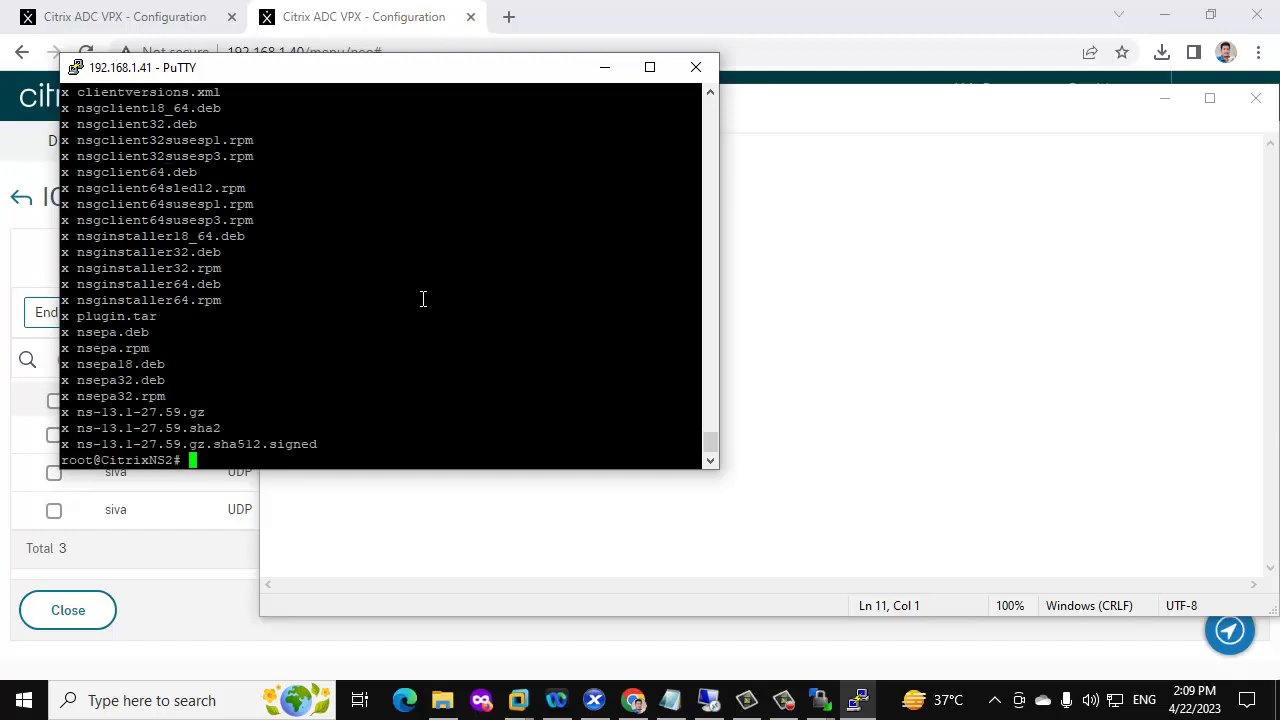
{"action": "type", "text": "./installns"}
{"action": "key", "text": "Return"}
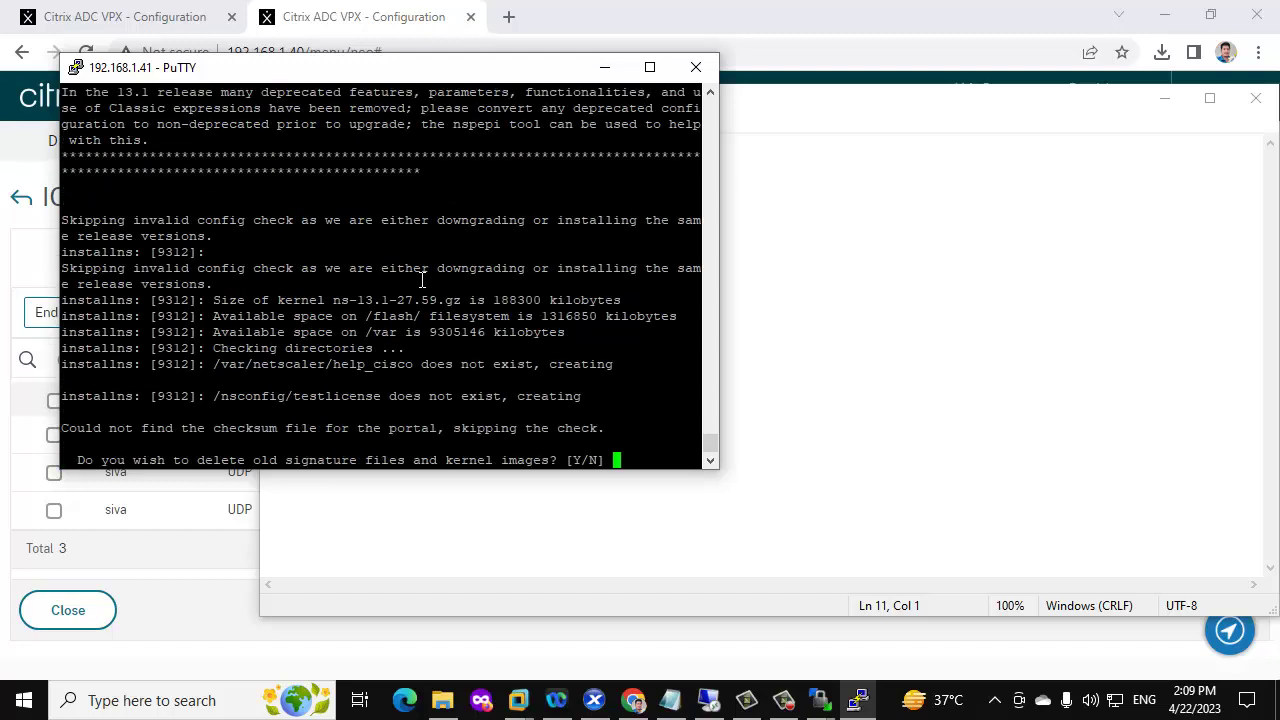
Answer n to deleting old signature files and kernel images, then y to reboot now
{"action": "type", "text": "n"}
{"action": "key", "text": "Return"}
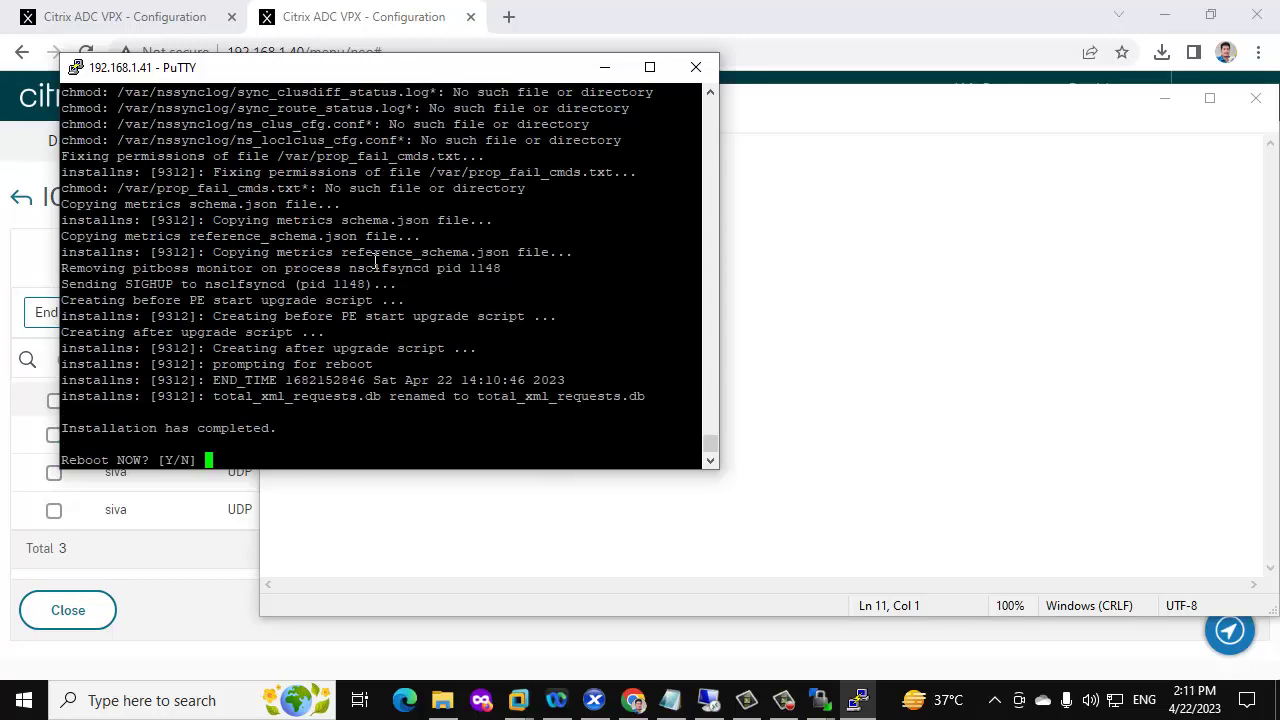
{"action": "type", "text": "y"}
{"action": "key", "text": "Return"}
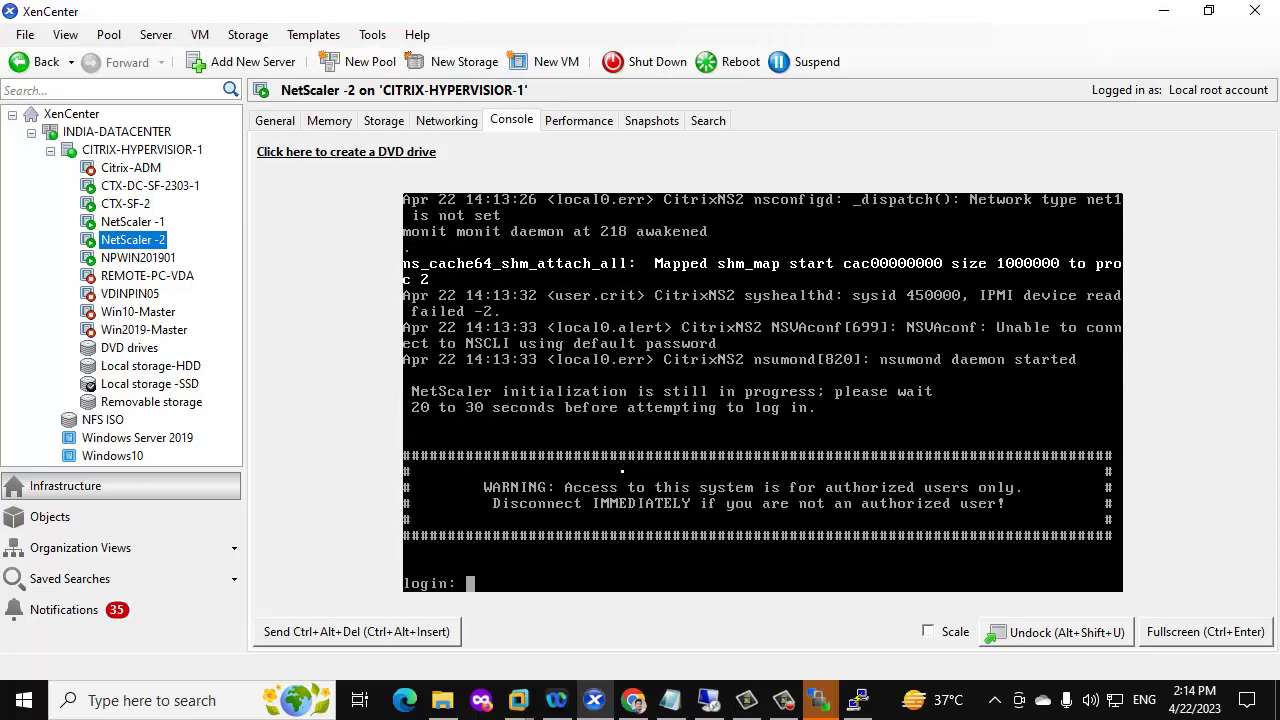
Reload and sign in to node 192.168.1.41, confirming it runs release NS13.1 27.59
{"action": "left_click", "coordinate": [630, 697]}
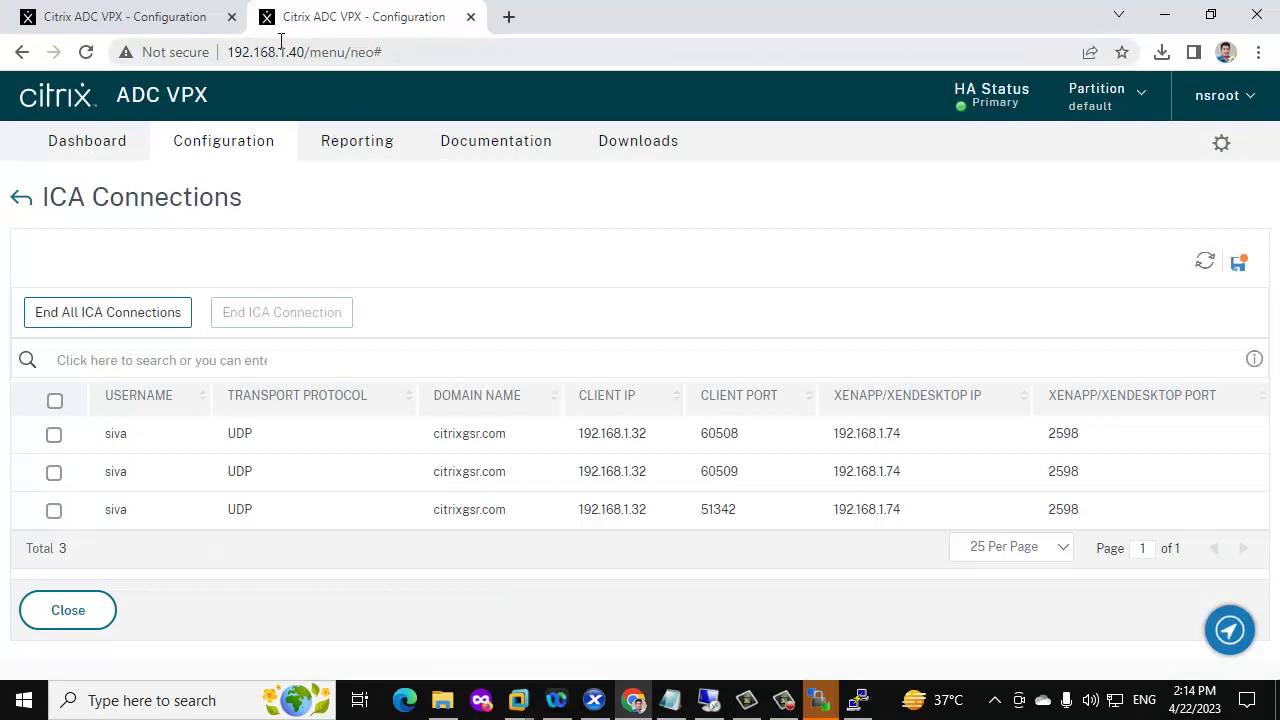
{"action": "left_click", "coordinate": [140, 14]}
{"action": "left_click", "coordinate": [85, 53]}
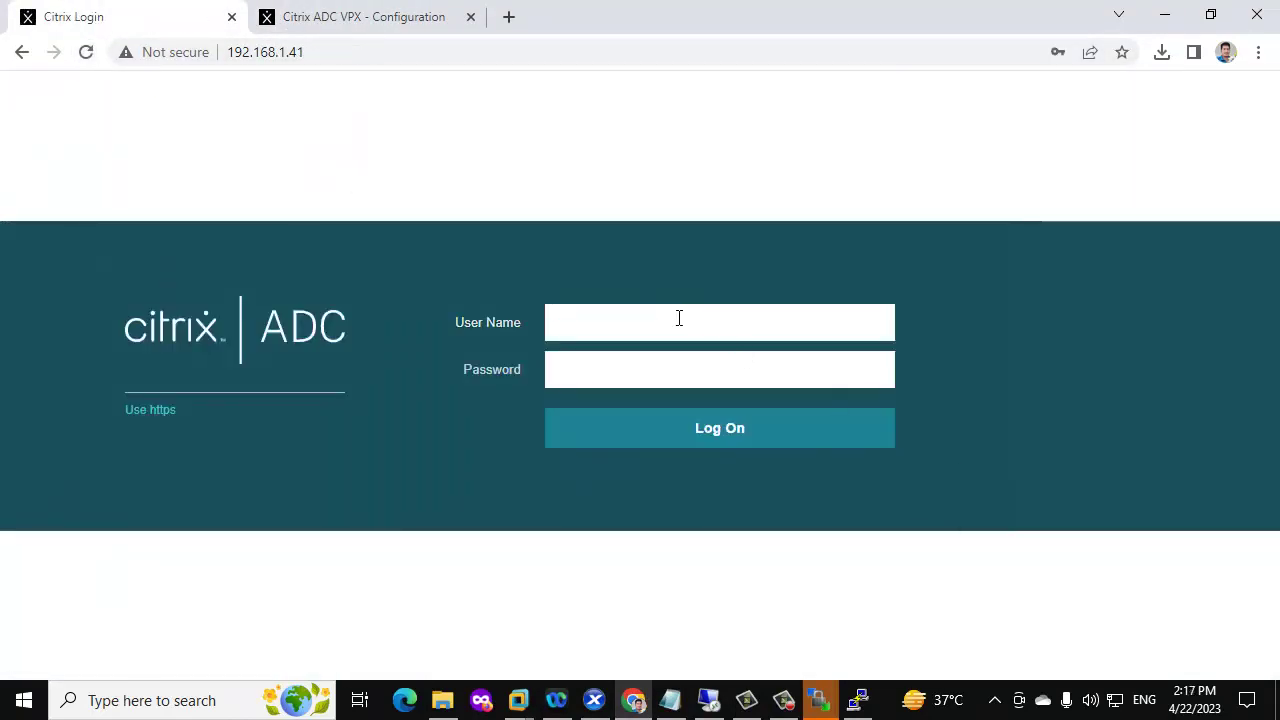
{"action": "left_click", "coordinate": [679, 318]}
{"action": "left_click", "coordinate": [714, 387]}
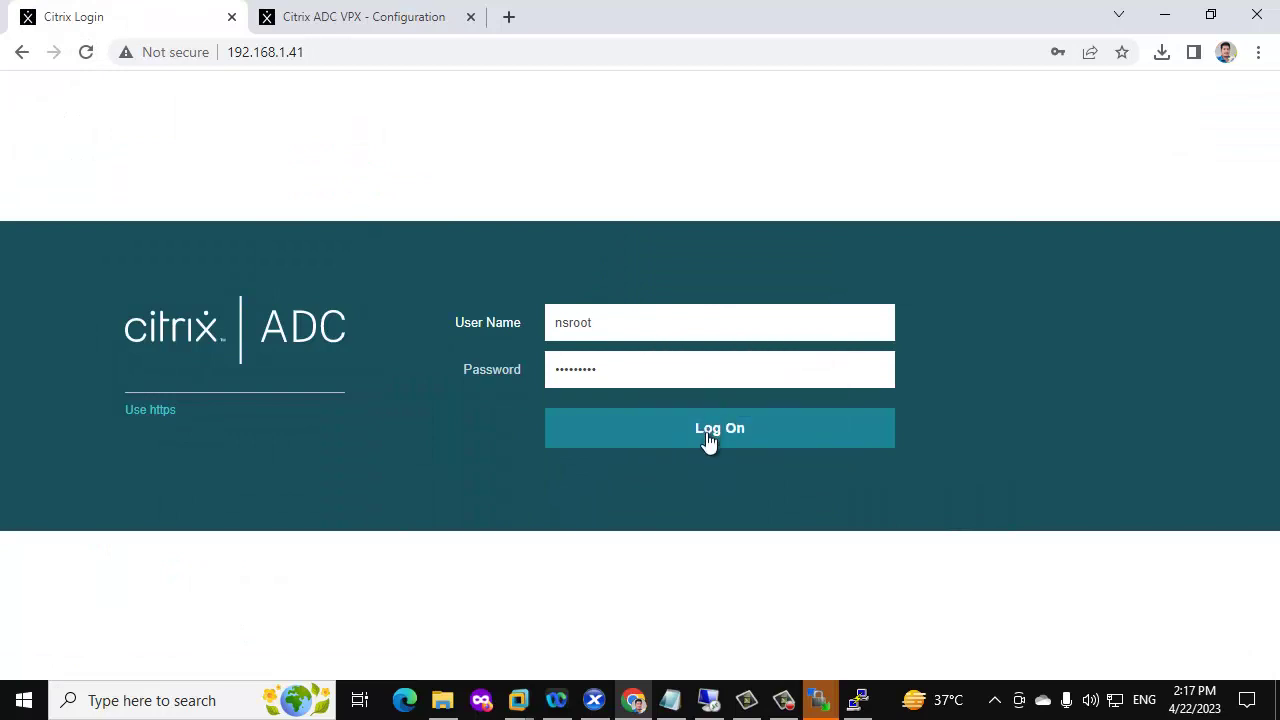
{"action": "left_click", "coordinate": [706, 432]}
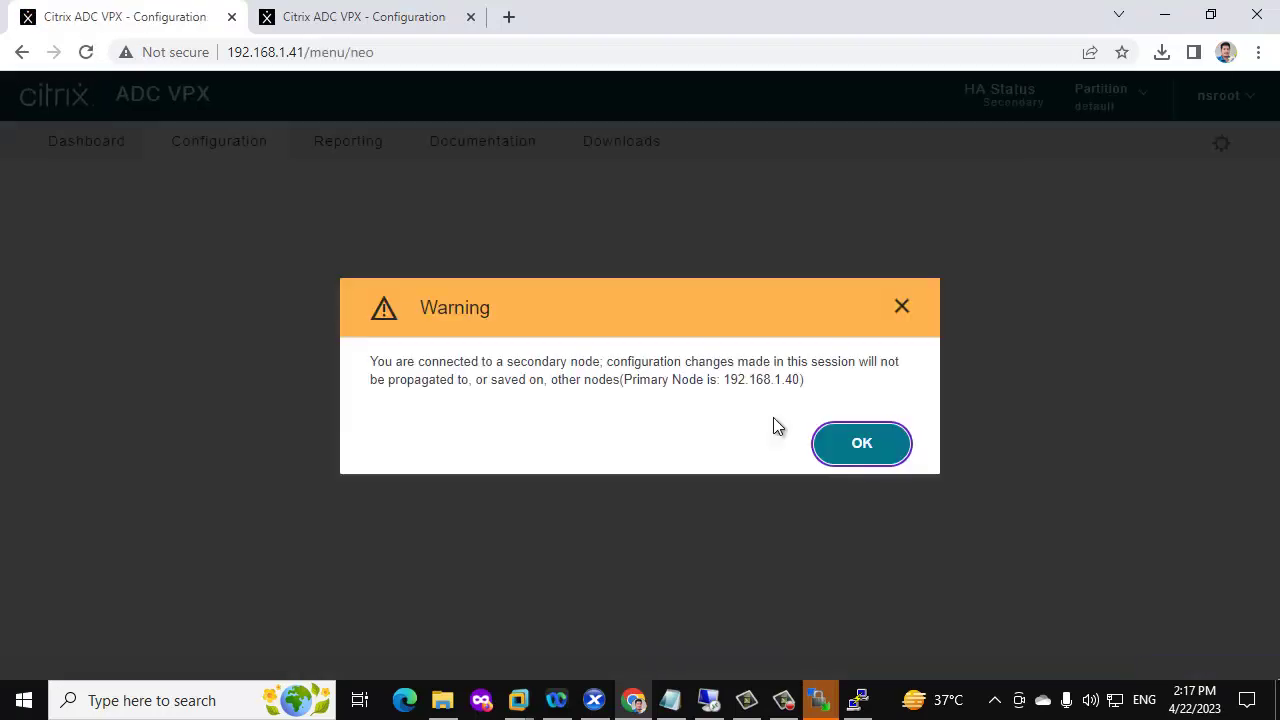
{"action": "left_click", "coordinate": [857, 441]}
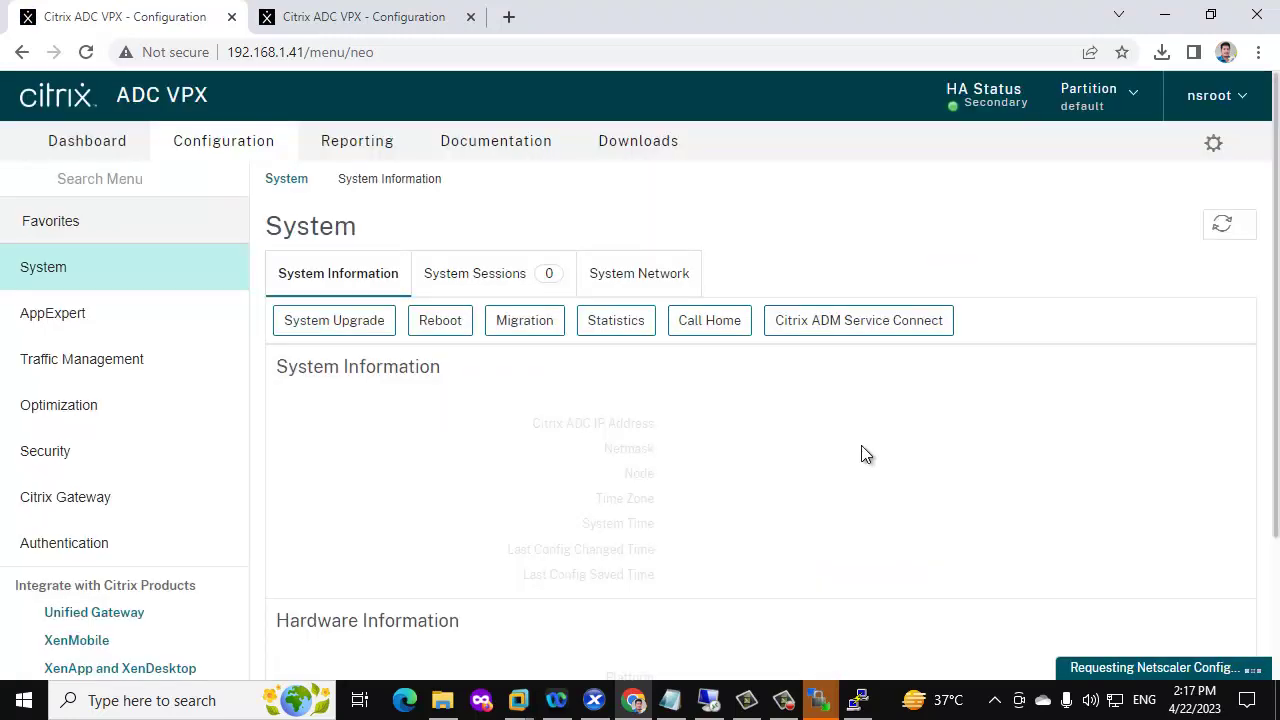
{"action": "left_click", "coordinate": [1228, 100]}
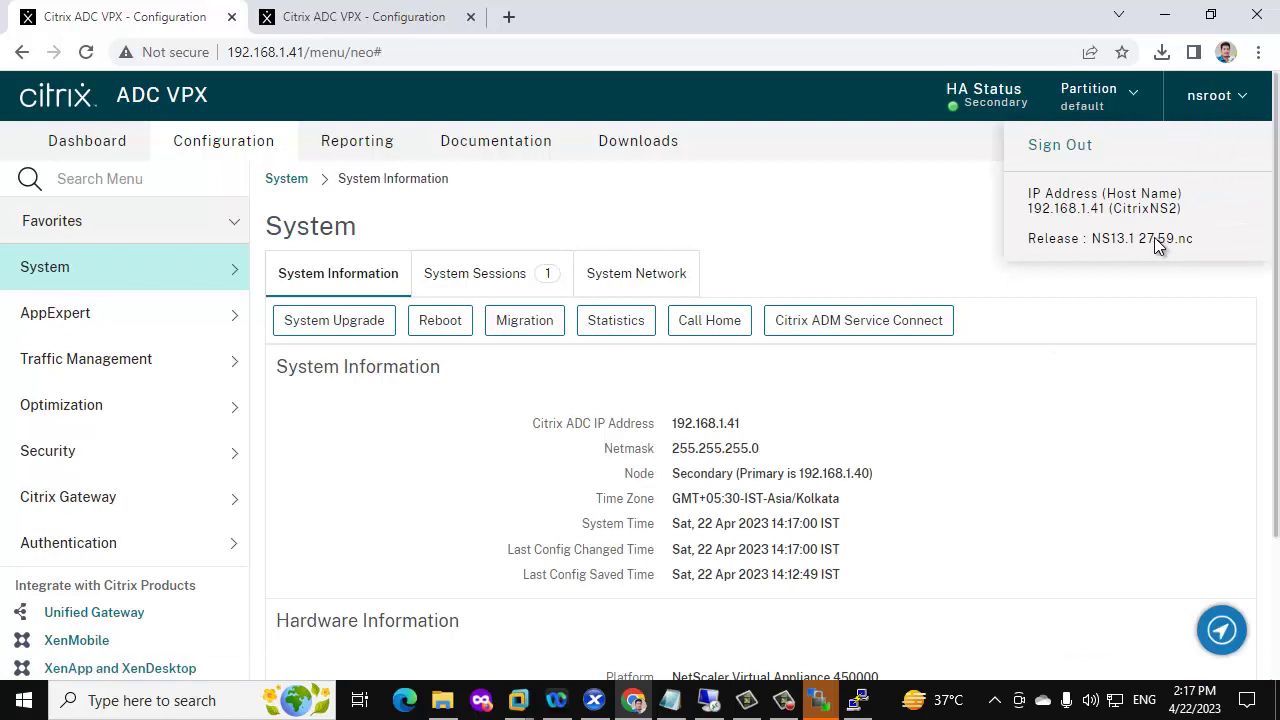
Browse Traffic Management to the Load Balancing virtual servers, then the SSL Files keys list
{"action": "left_click", "coordinate": [170, 380]}
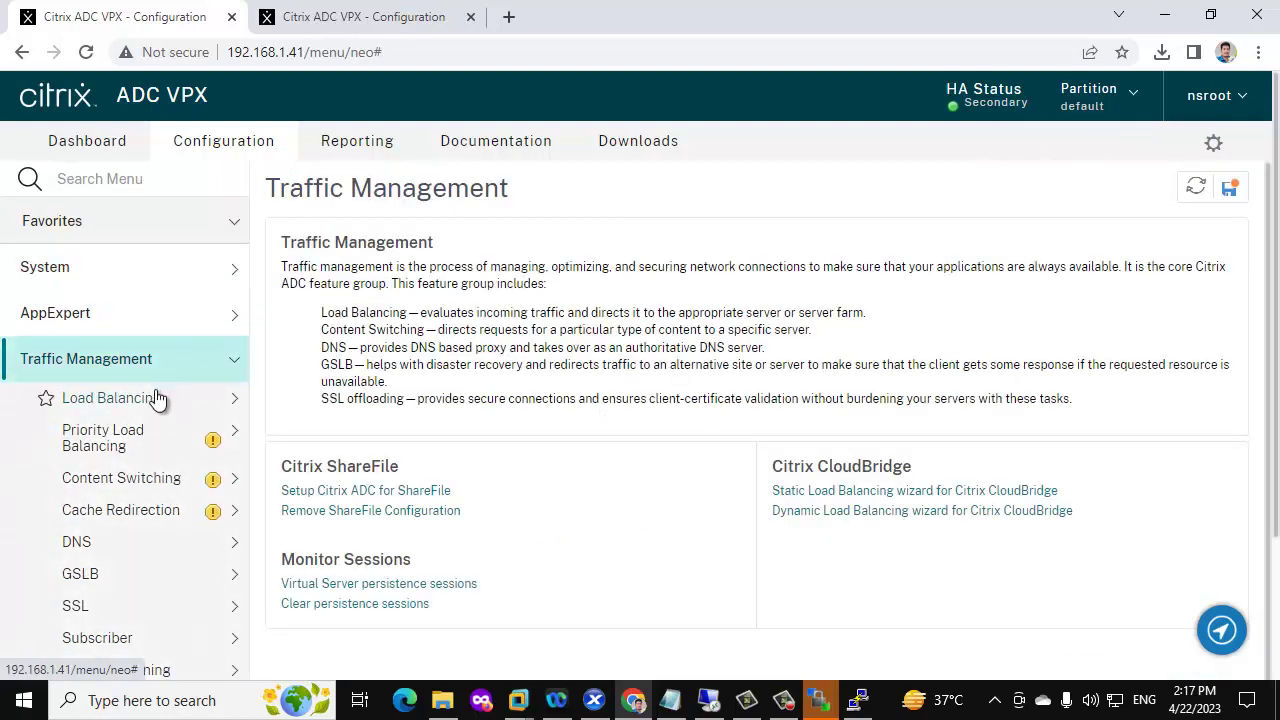
{"action": "left_click", "coordinate": [157, 400]}
{"action": "left_click", "coordinate": [140, 440]}
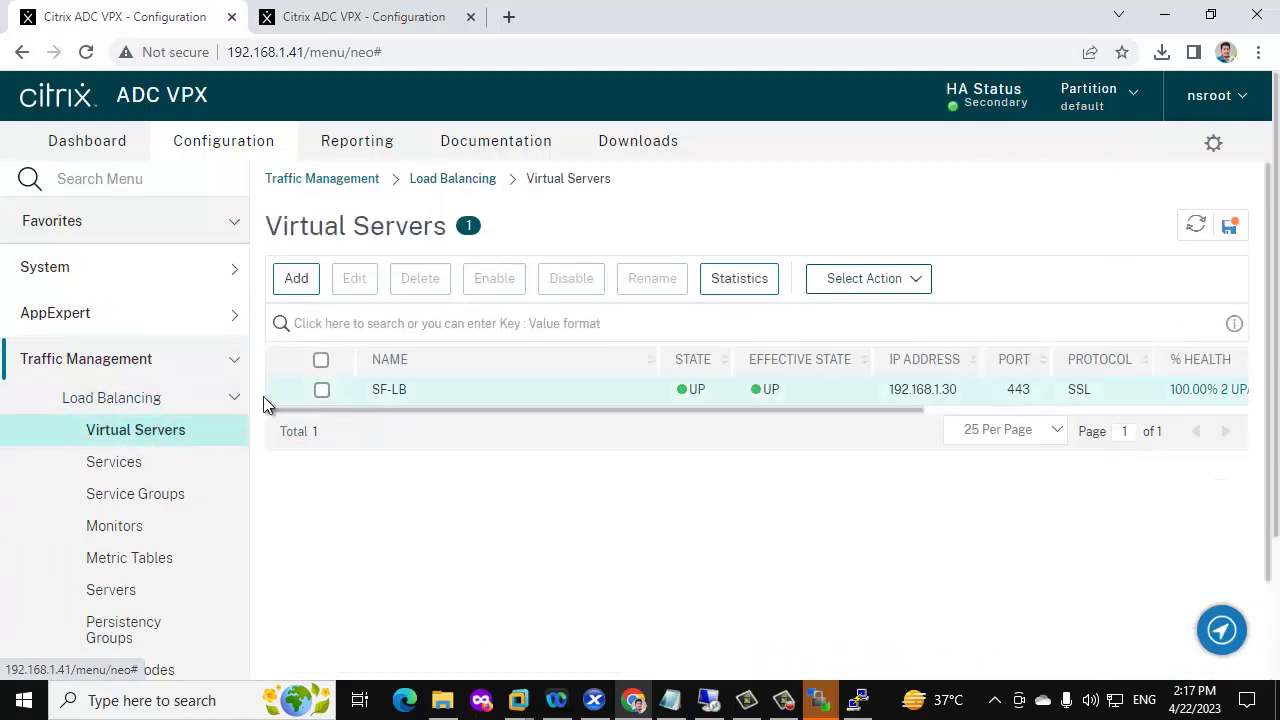
{"action": "scroll", "coordinate": [169, 410], "scroll_direction": "down", "scroll_amount": 4}
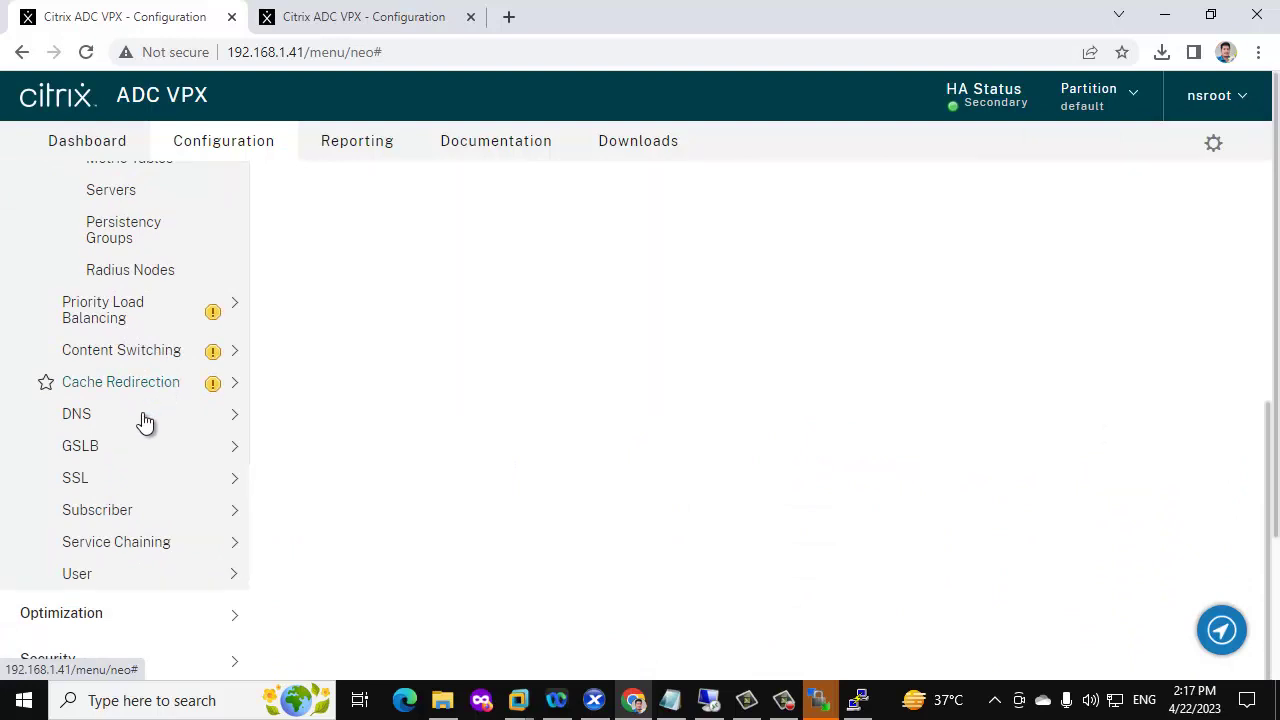
{"action": "left_click", "coordinate": [98, 480]}
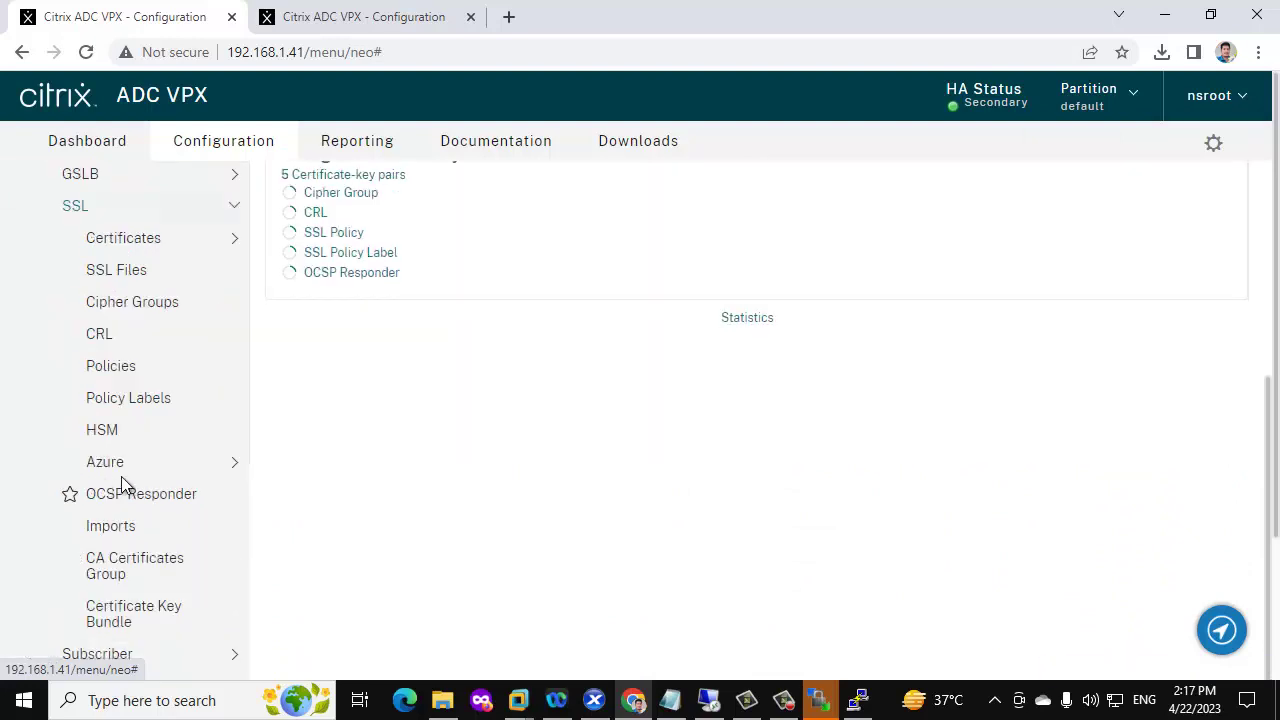
{"action": "left_click", "coordinate": [138, 268]}
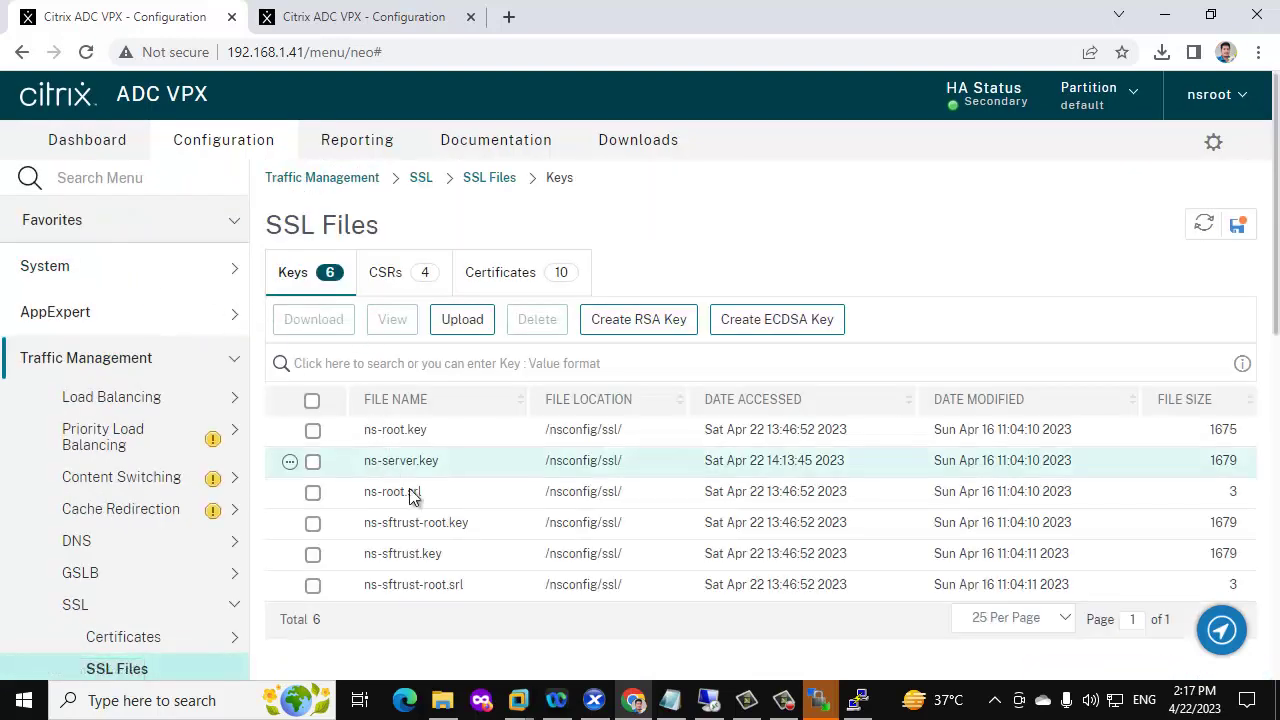
{"action": "scroll", "coordinate": [434, 500], "scroll_direction": "down", "scroll_amount": 3}
{"action": "scroll", "coordinate": [117, 437], "scroll_direction": "down", "scroll_amount": 5}
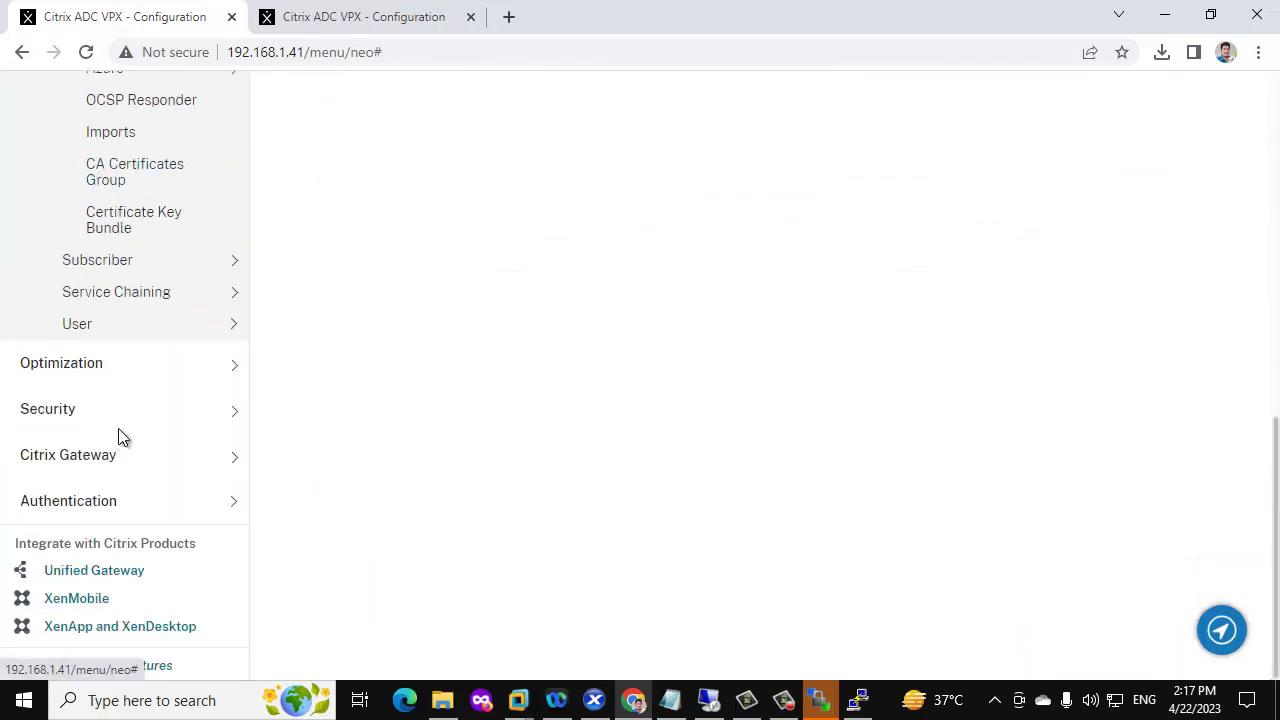
{"action": "scroll", "coordinate": [118, 437], "scroll_direction": "up", "scroll_amount": 8}
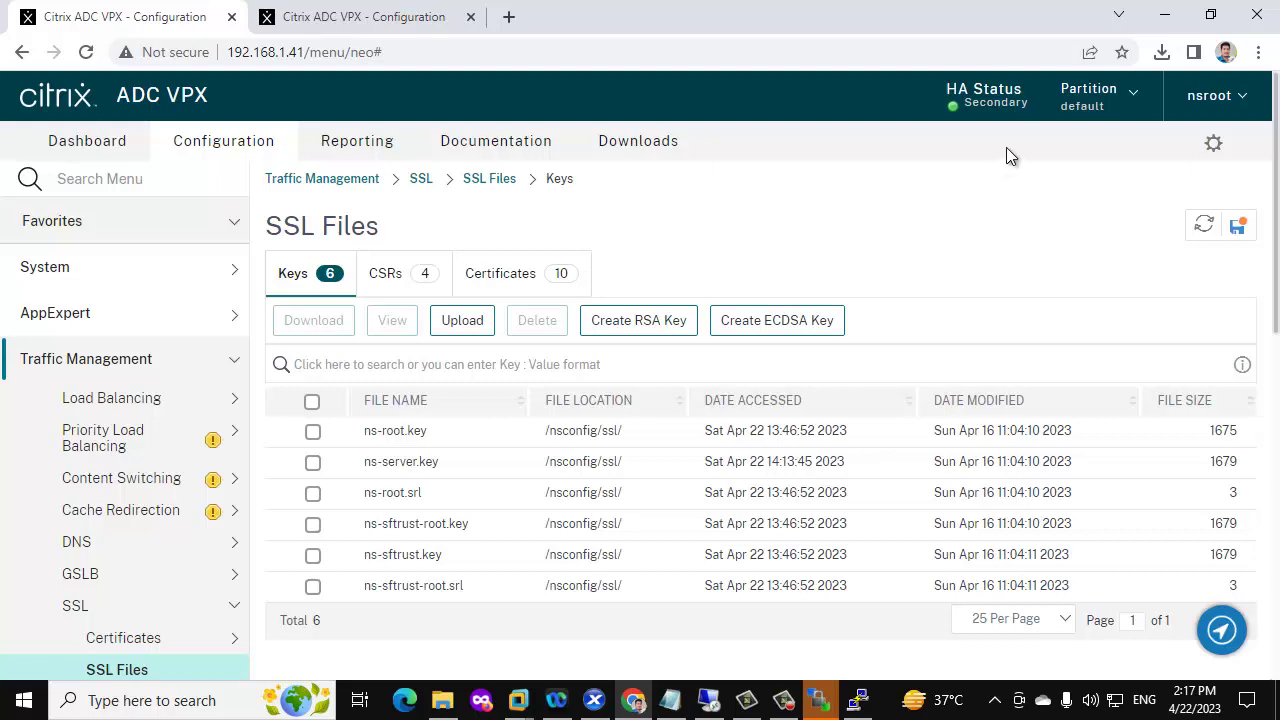
On 192.168.1.40, change node 0's HA status from STAY PRIMARY to ENABLED and submit
{"action": "left_click", "coordinate": [370, 16]}
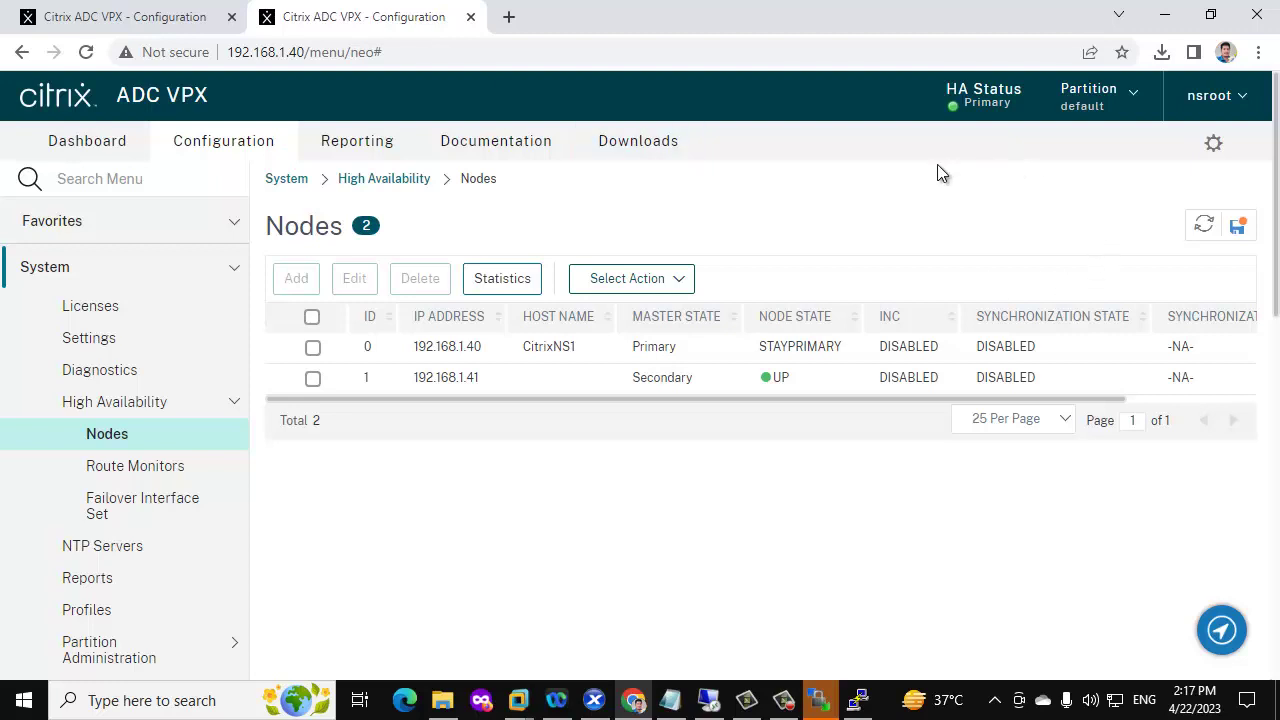
{"action": "left_click", "coordinate": [623, 279]}
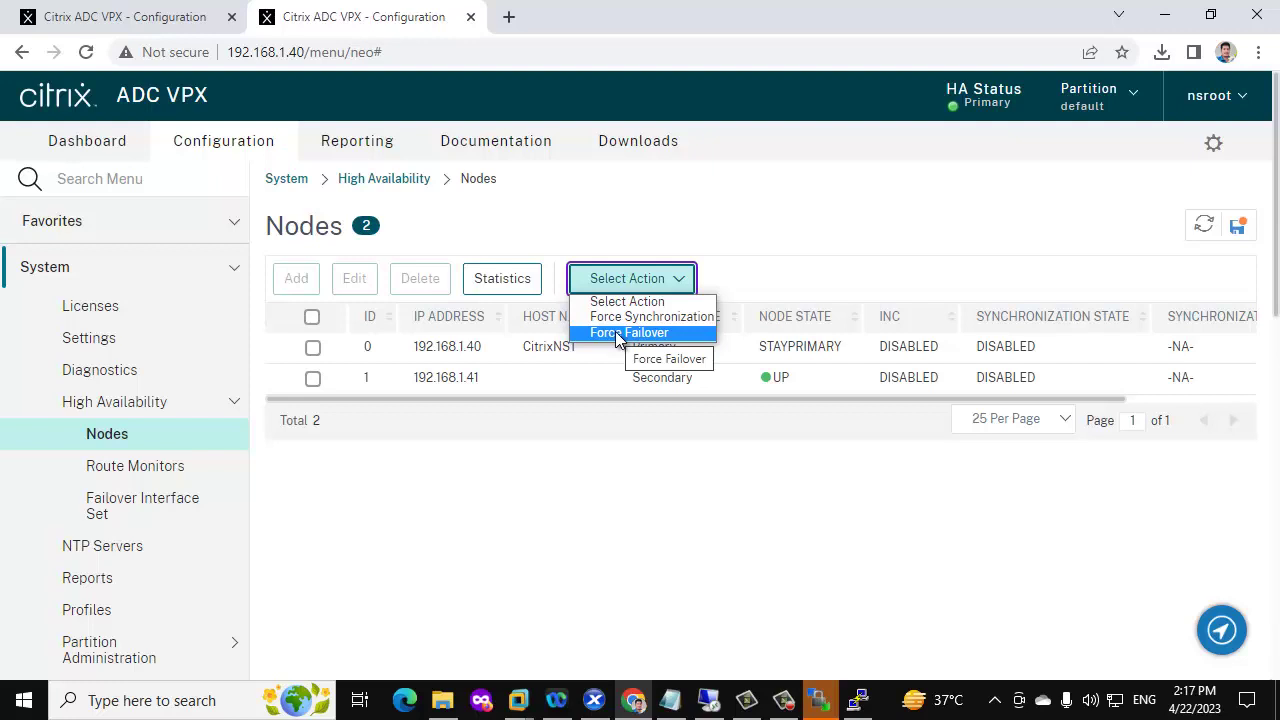
{"action": "left_click", "coordinate": [656, 519]}
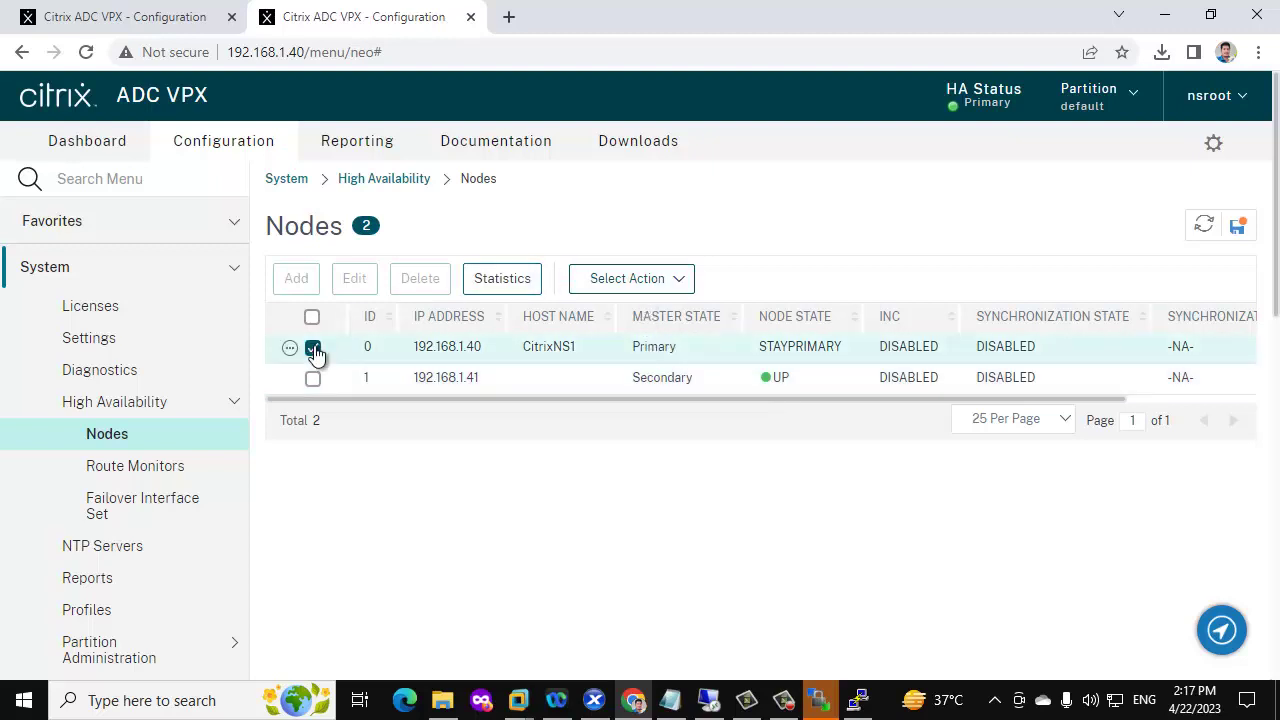
{"action": "left_click", "coordinate": [354, 279]}
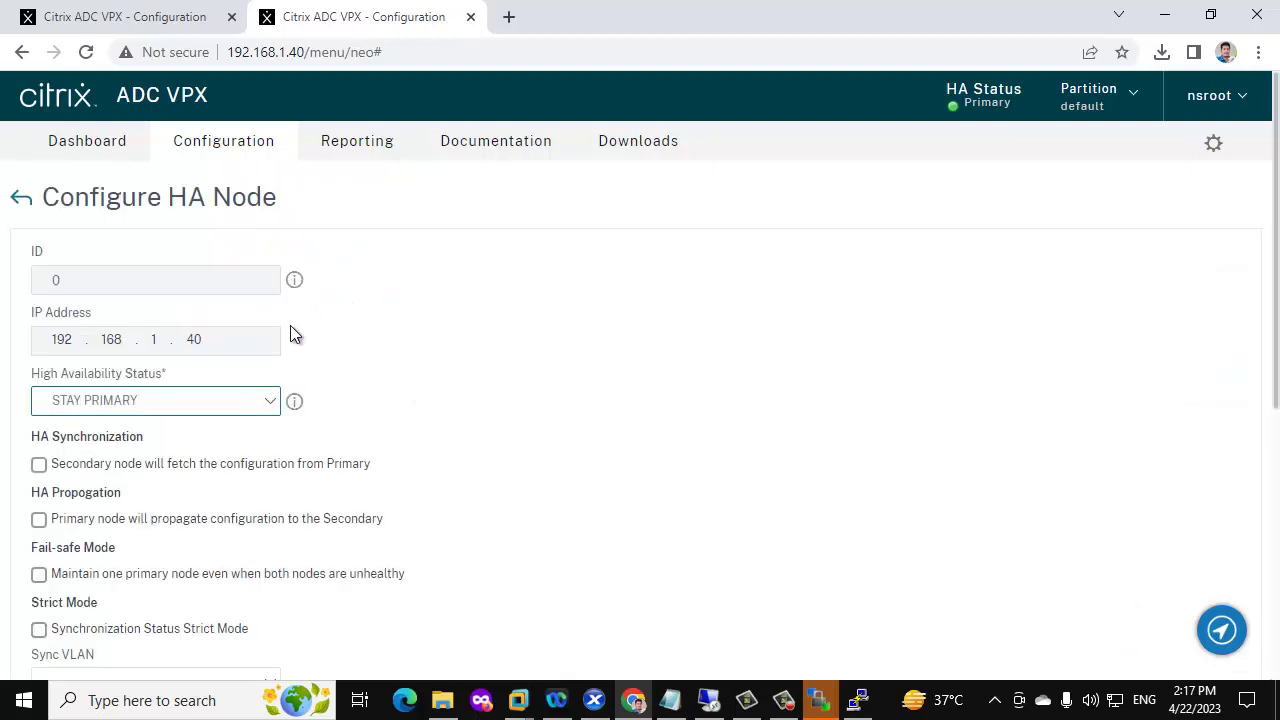
{"action": "left_click", "coordinate": [161, 422]}
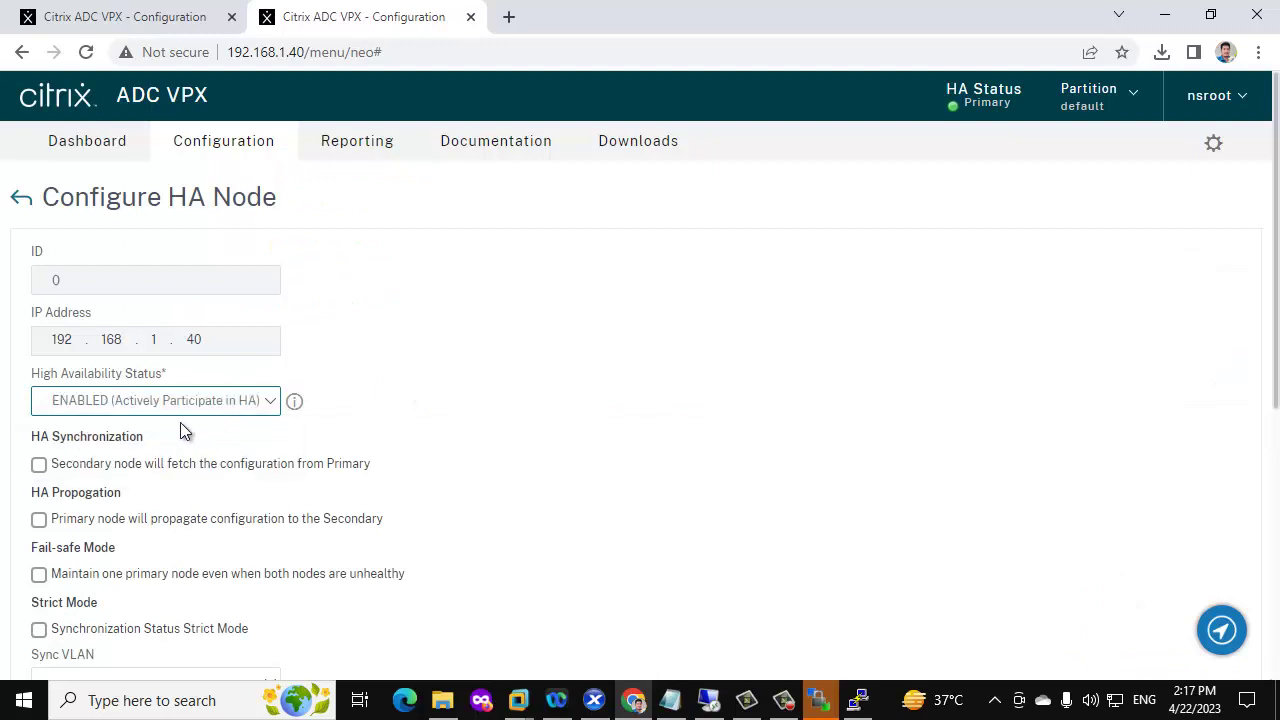
{"action": "scroll", "coordinate": [180, 426], "scroll_direction": "down", "scroll_amount": 3}
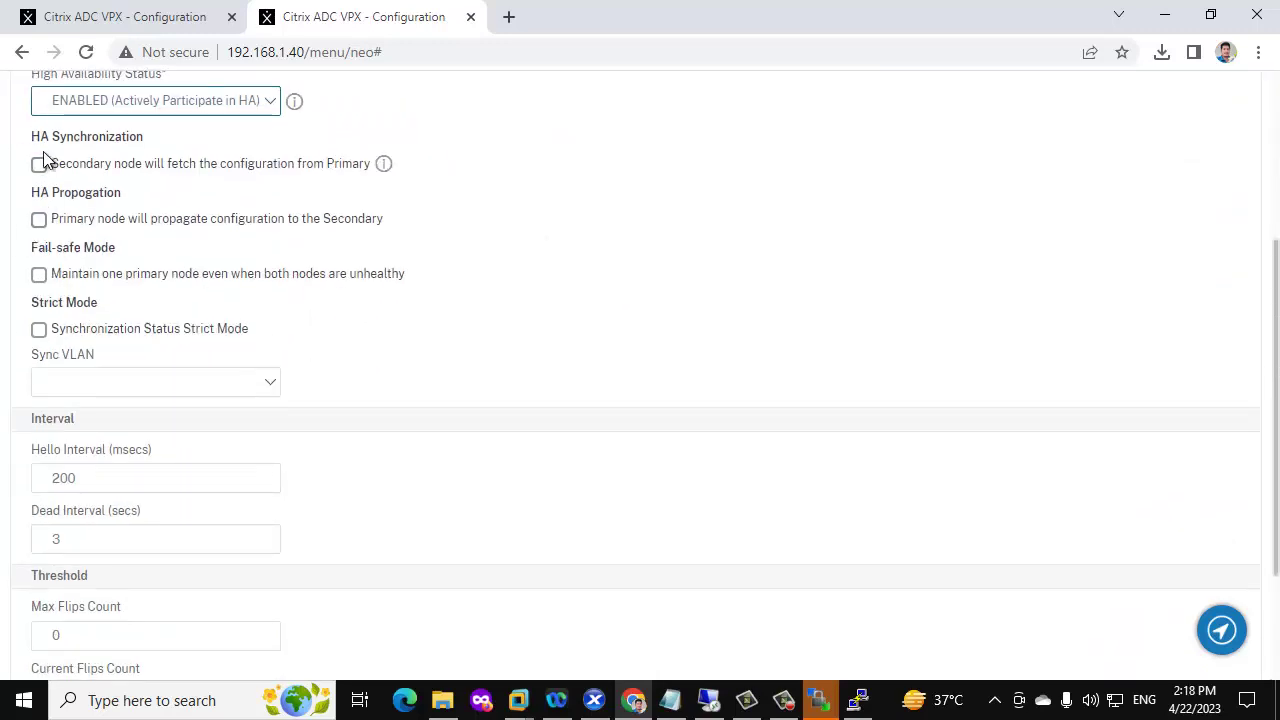
{"action": "scroll", "coordinate": [56, 448], "scroll_direction": "down", "scroll_amount": 2}
{"action": "left_click", "coordinate": [64, 636]}
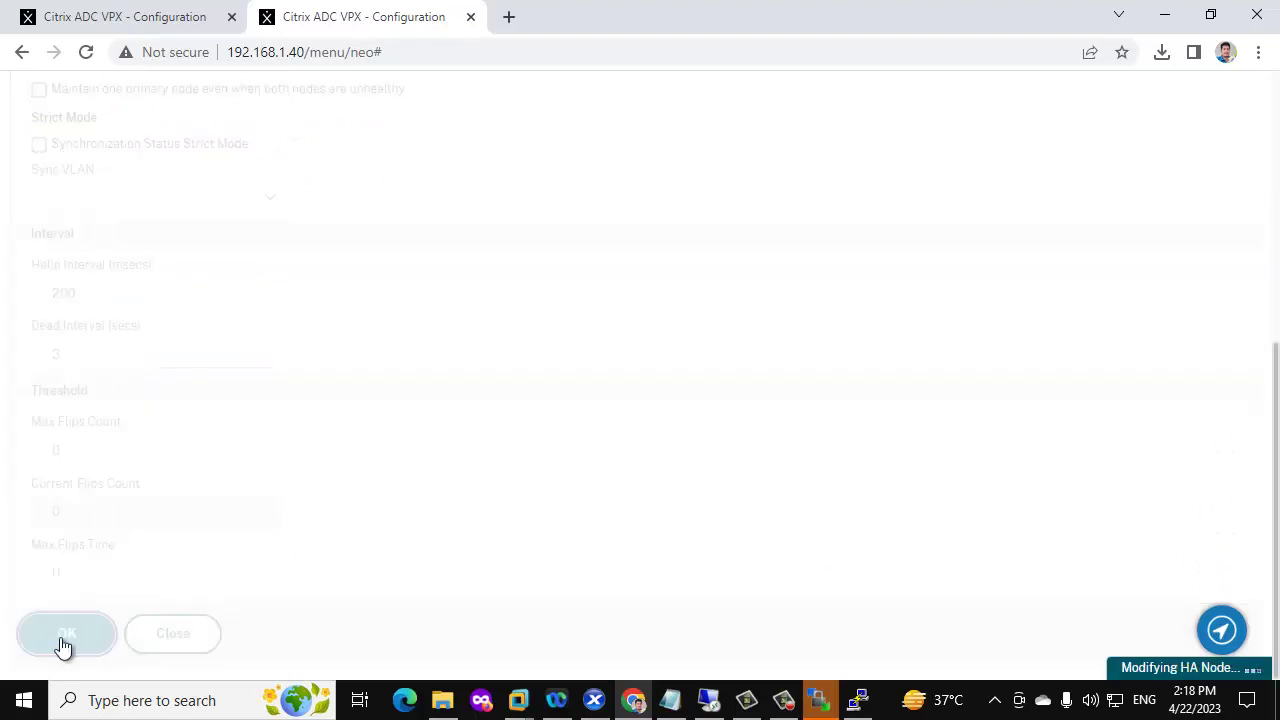
{"action": "left_click", "coordinate": [160, 14]}
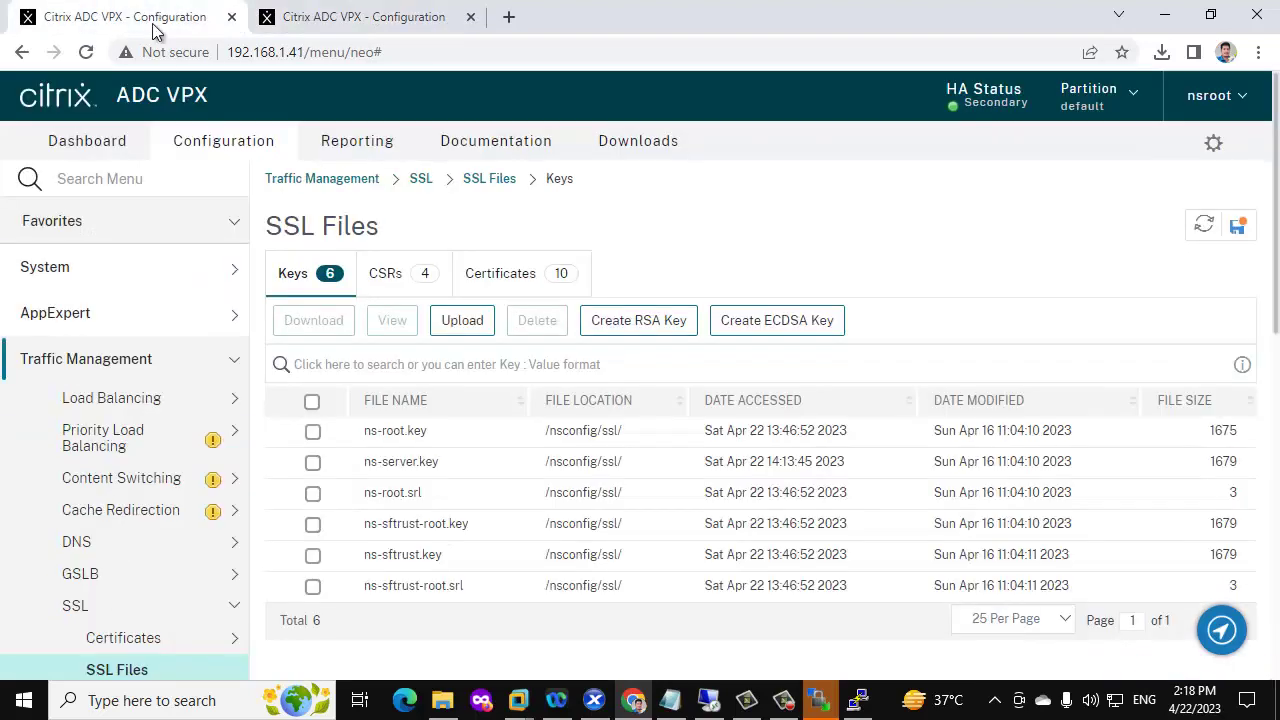
On 192.168.1.41, edit the node under System > High Availability > Nodes and save it as ENABLED
{"action": "left_click", "coordinate": [193, 276]}
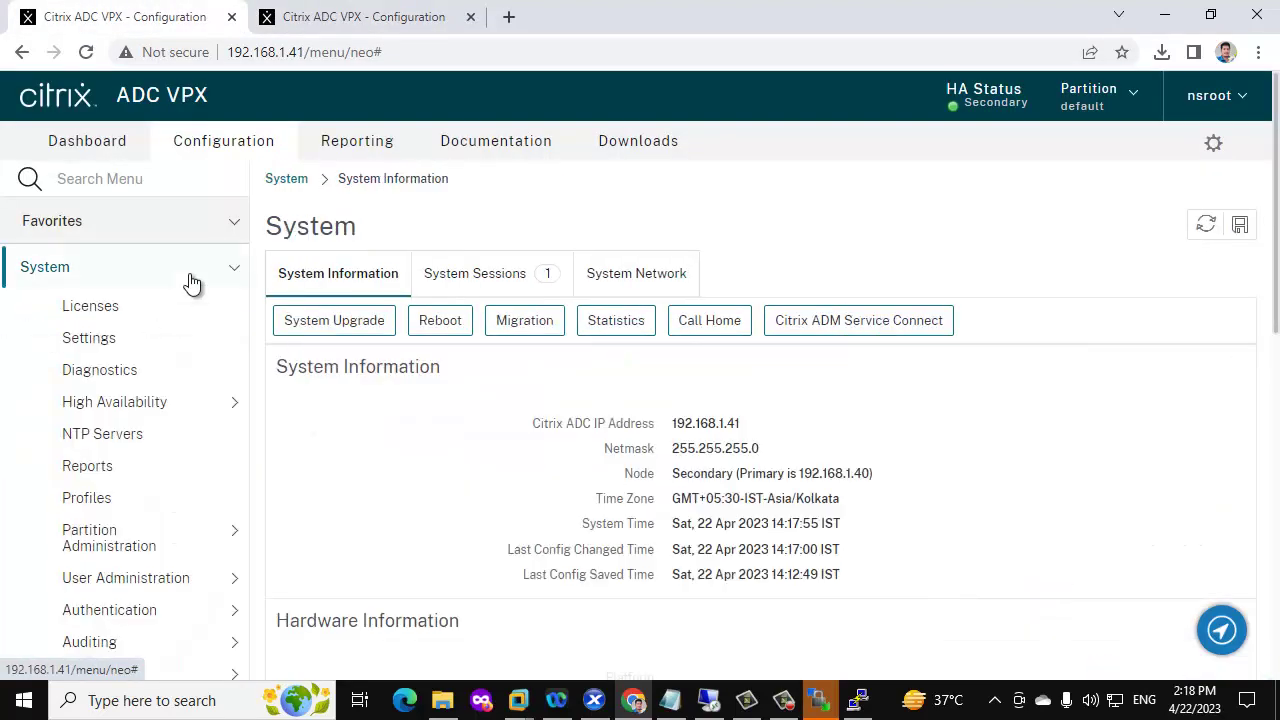
{"action": "left_click", "coordinate": [128, 400]}
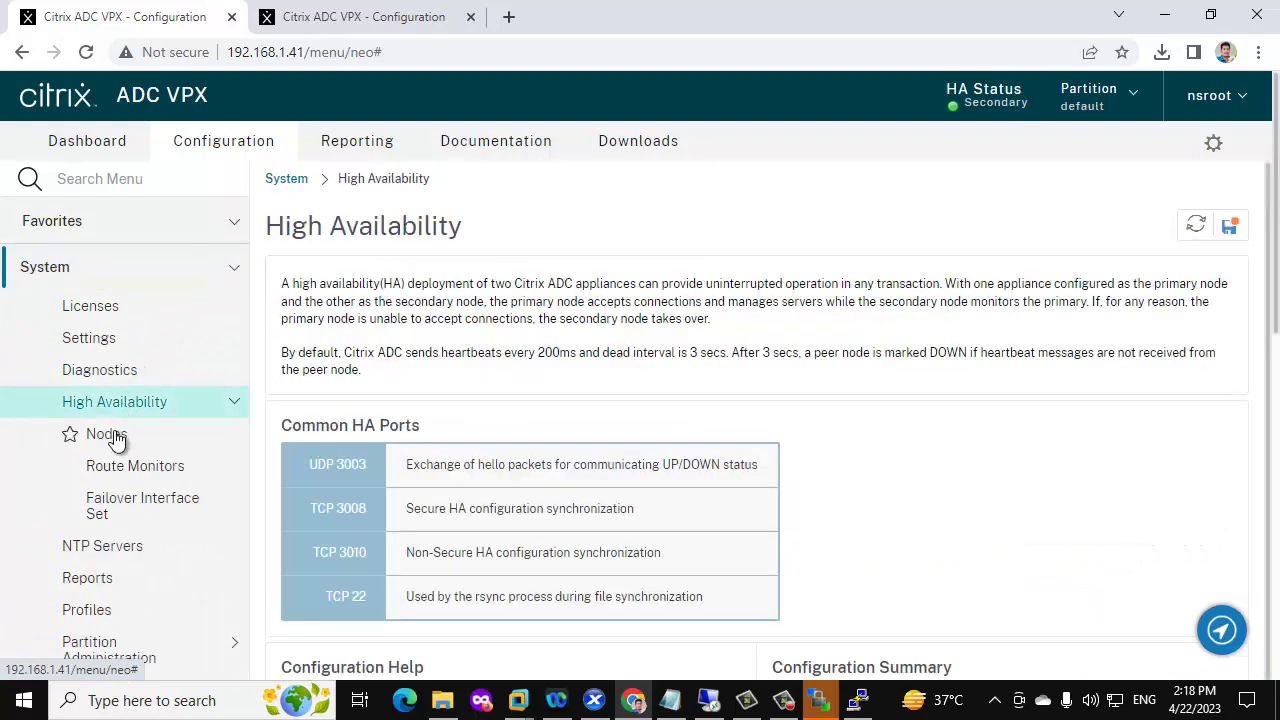
{"action": "left_click", "coordinate": [76, 435]}
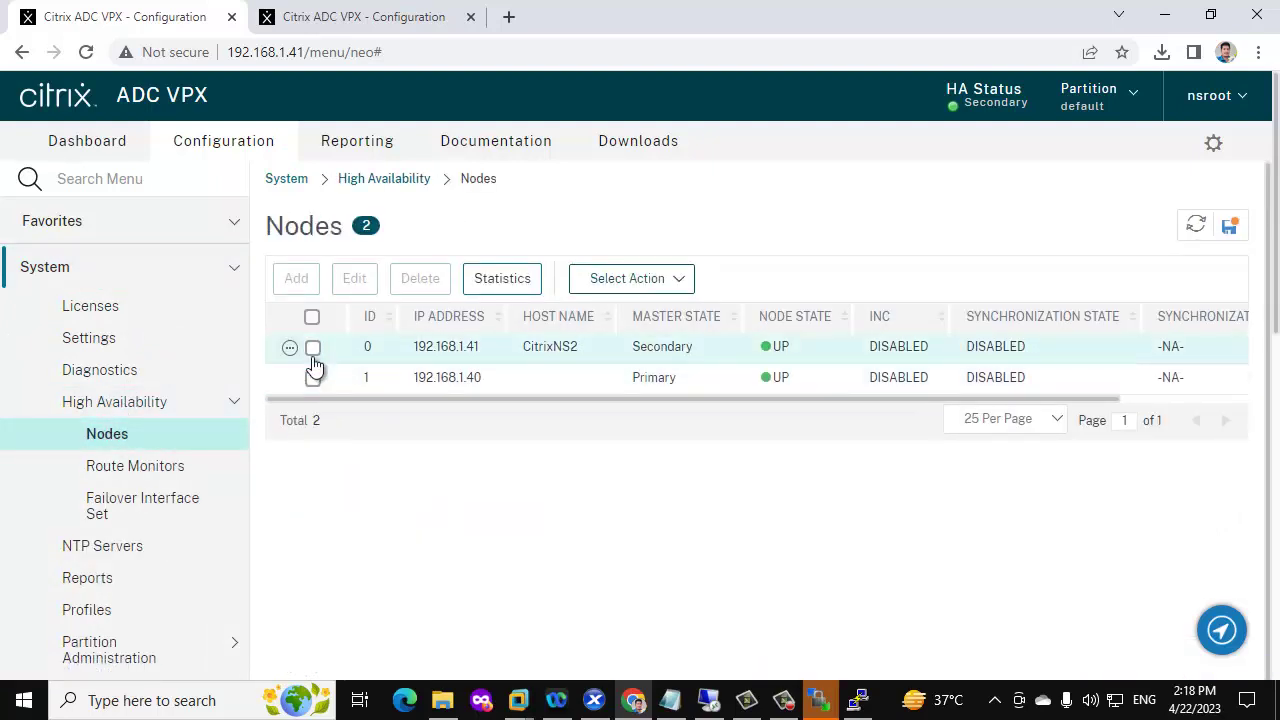
{"action": "left_click", "coordinate": [312, 347]}
{"action": "left_click", "coordinate": [355, 279]}
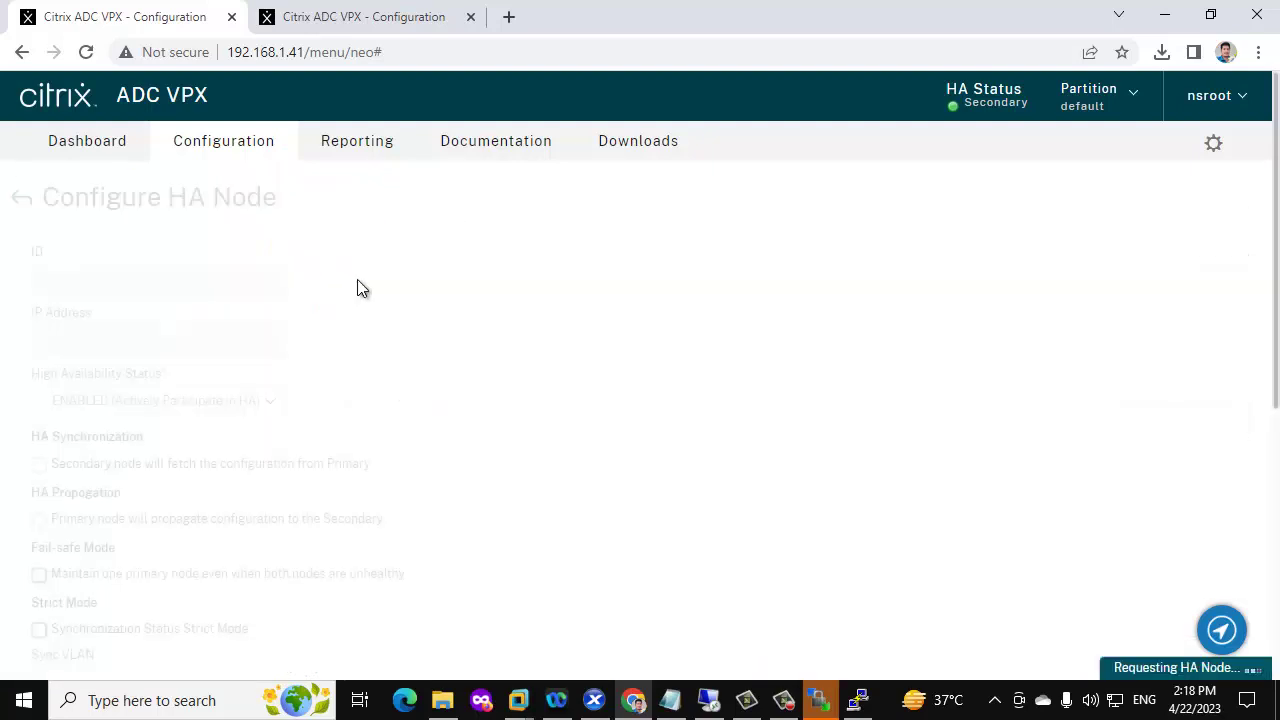
{"action": "left_click", "coordinate": [227, 400]}
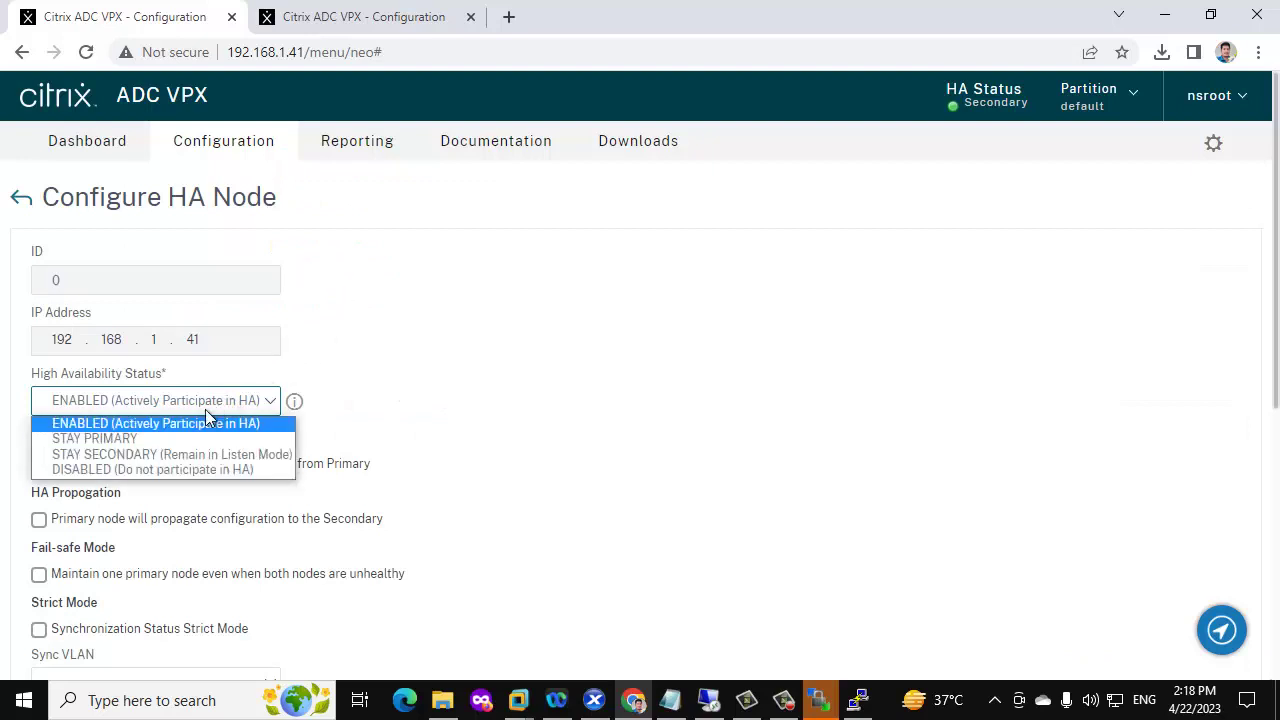
{"action": "left_click", "coordinate": [216, 423]}
{"action": "scroll", "coordinate": [94, 640], "scroll_direction": "down", "scroll_amount": 5}
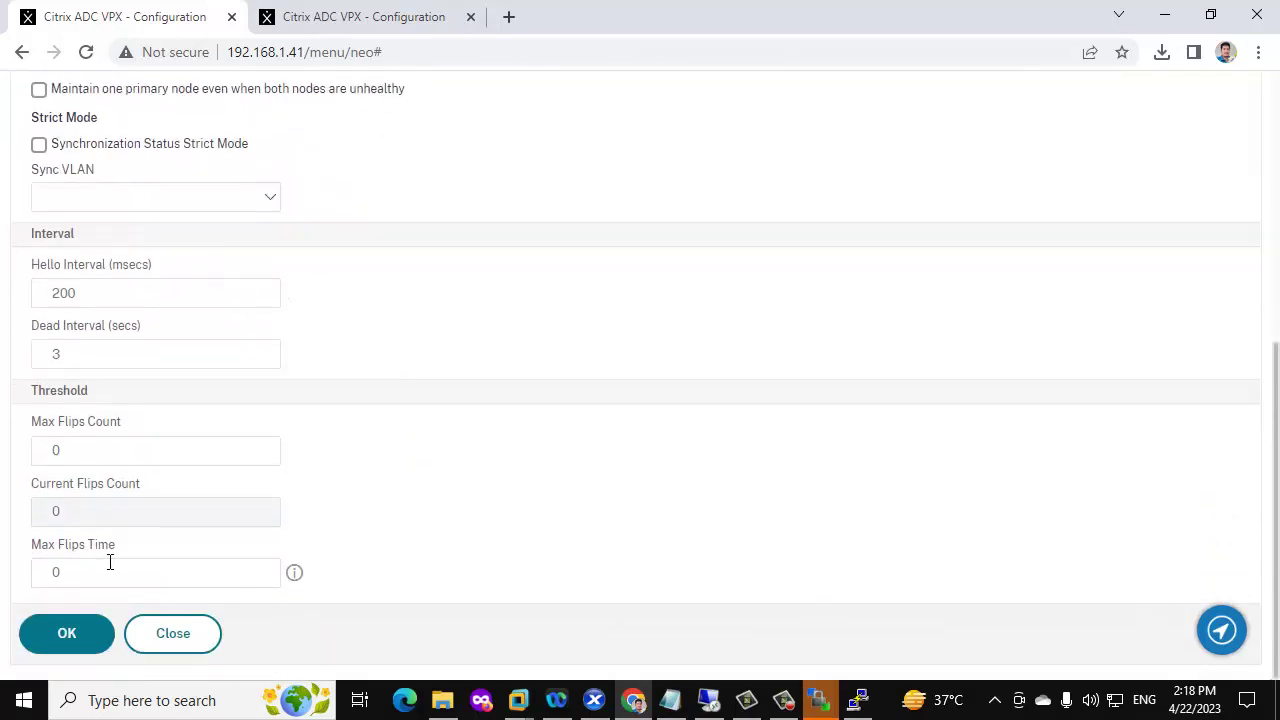
{"action": "left_click", "coordinate": [75, 633]}
{"action": "left_click", "coordinate": [398, 16]}
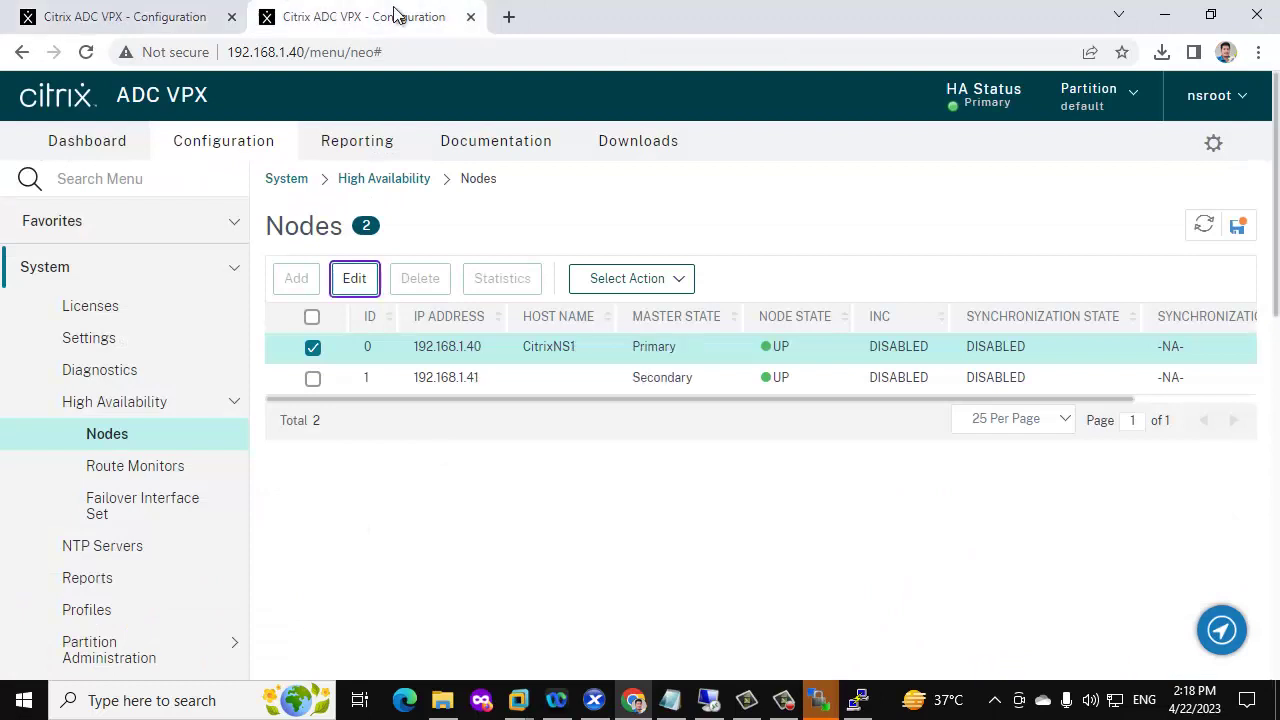
Force a failover from 192.168.1.40 and confirm it
{"action": "left_click", "coordinate": [605, 278]}
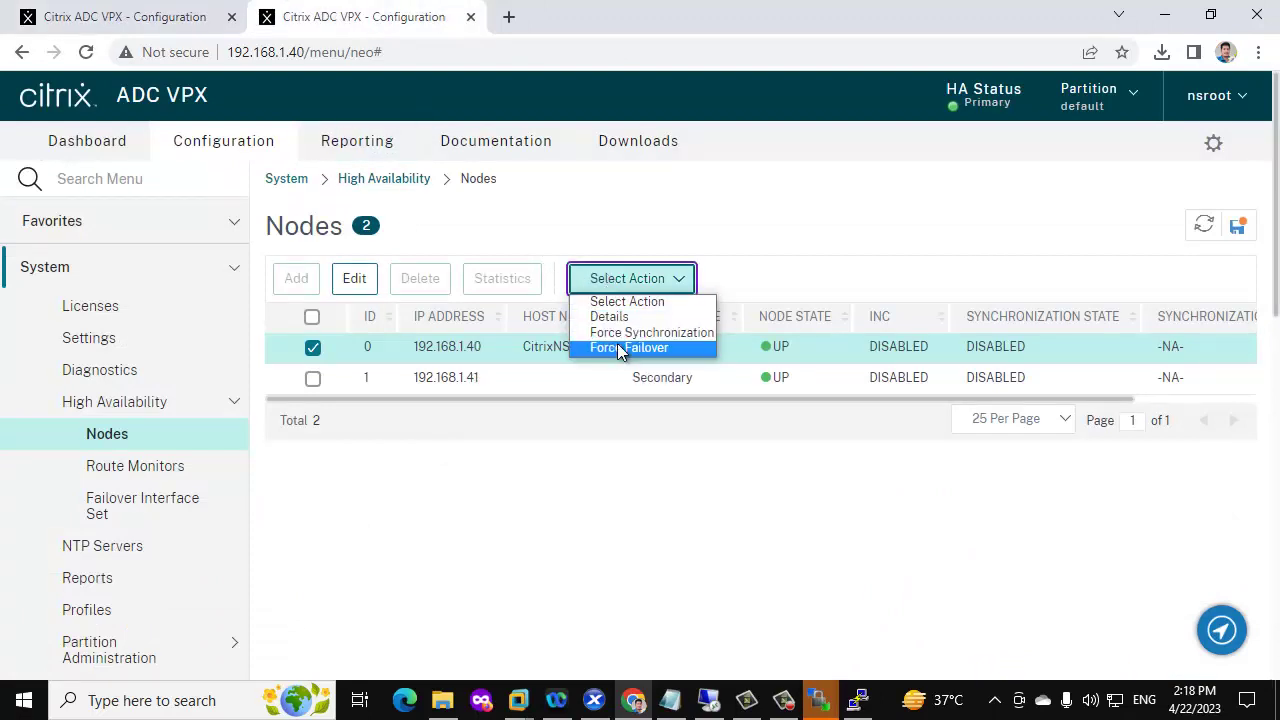
{"action": "left_click", "coordinate": [620, 347]}
{"action": "left_click", "coordinate": [750, 478]}
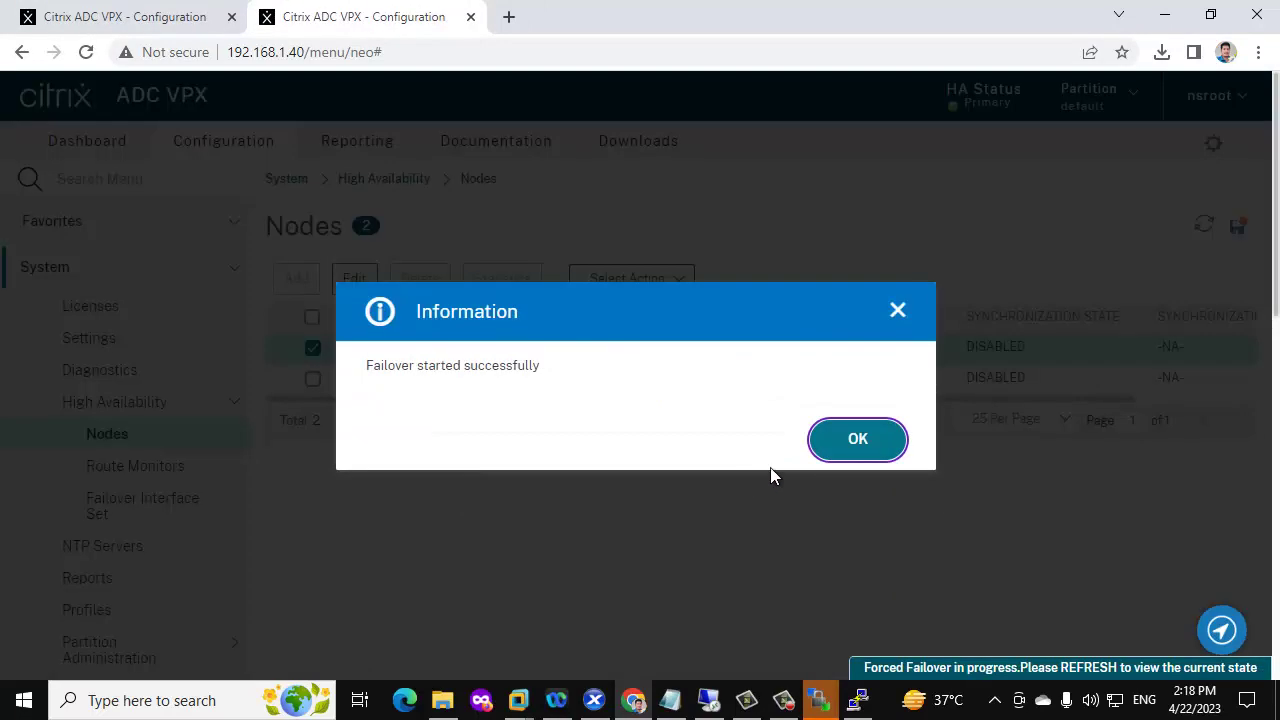
{"action": "left_click", "coordinate": [858, 440]}
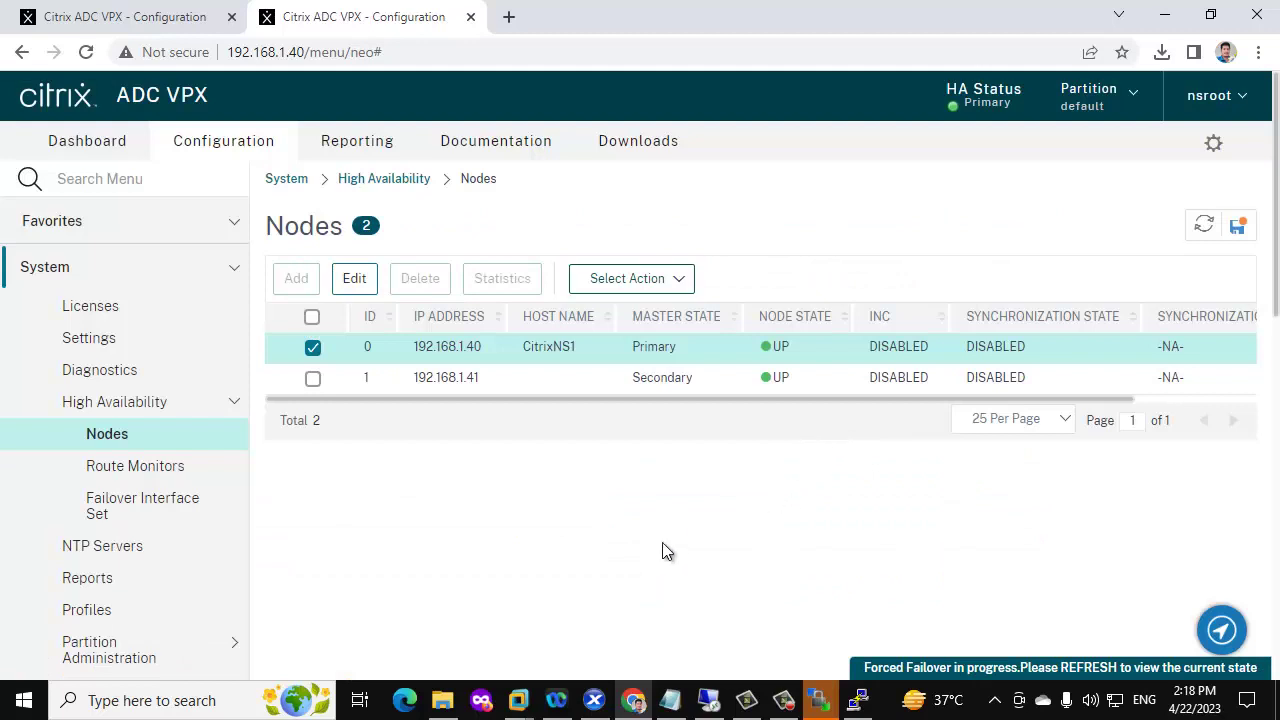
{"action": "scroll", "coordinate": [662, 552], "scroll_direction": "down", "scroll_amount": 8}
{"action": "scroll", "coordinate": [662, 552], "scroll_direction": "up", "scroll_amount": 8}
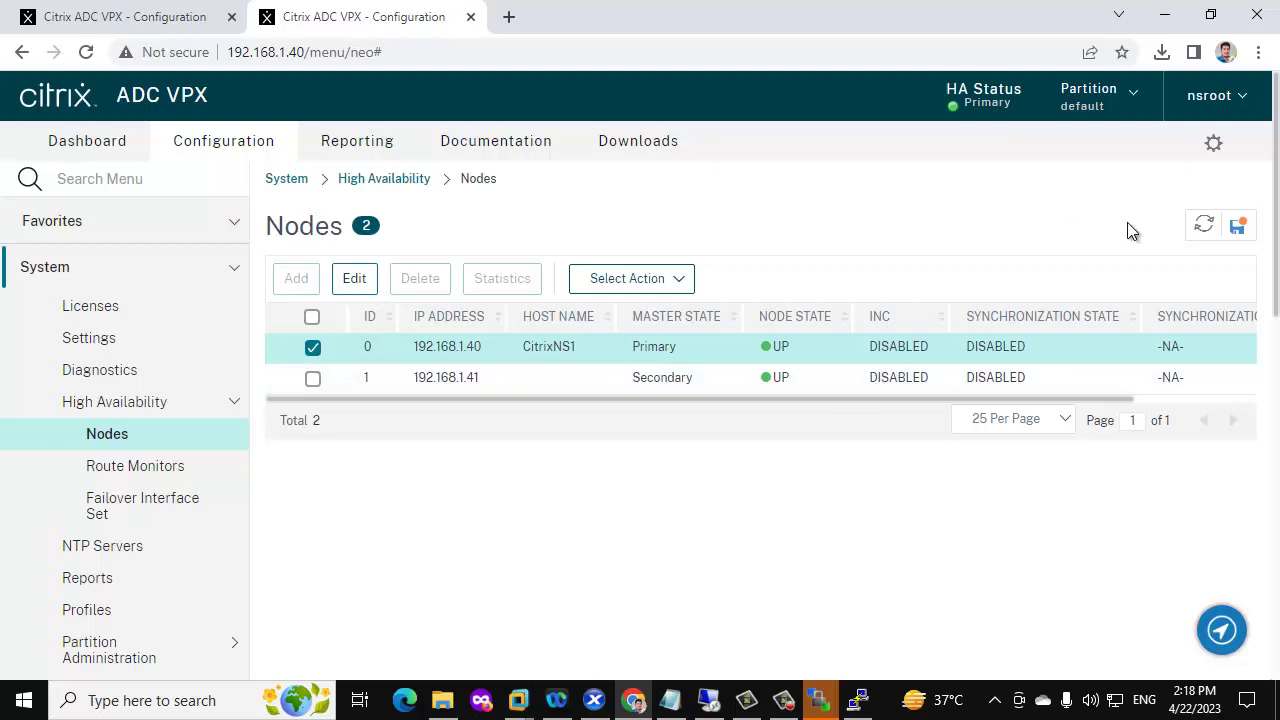
Save the running configuration and refresh the Nodes list to see 192.168.1.40 as Secondary
{"action": "left_click", "coordinate": [1237, 226]}
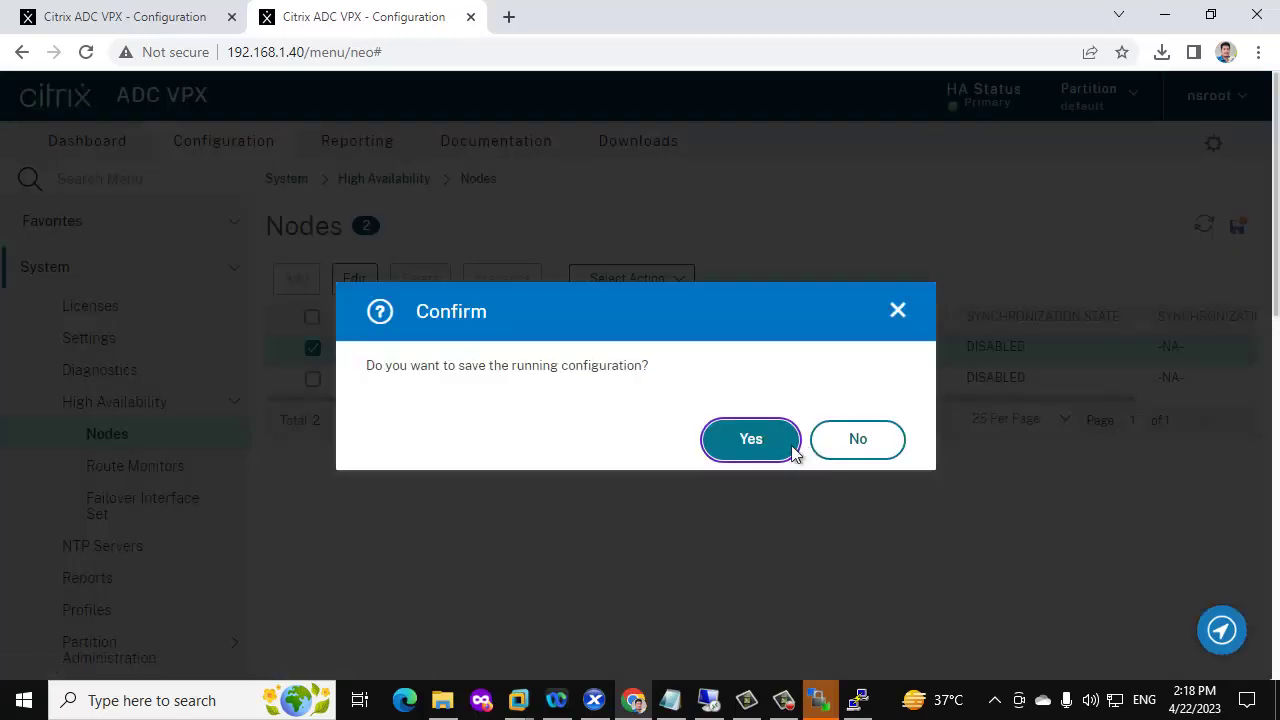
{"action": "left_click", "coordinate": [751, 439]}
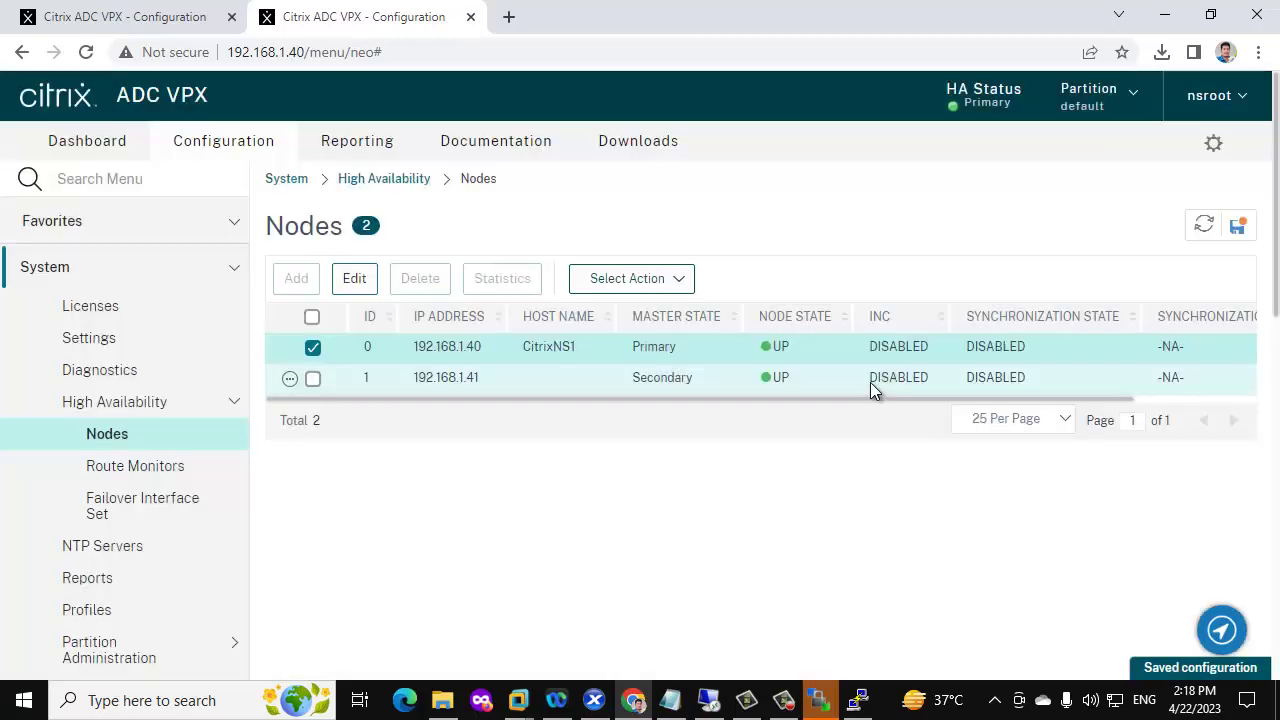
{"action": "left_click", "coordinate": [1203, 225]}
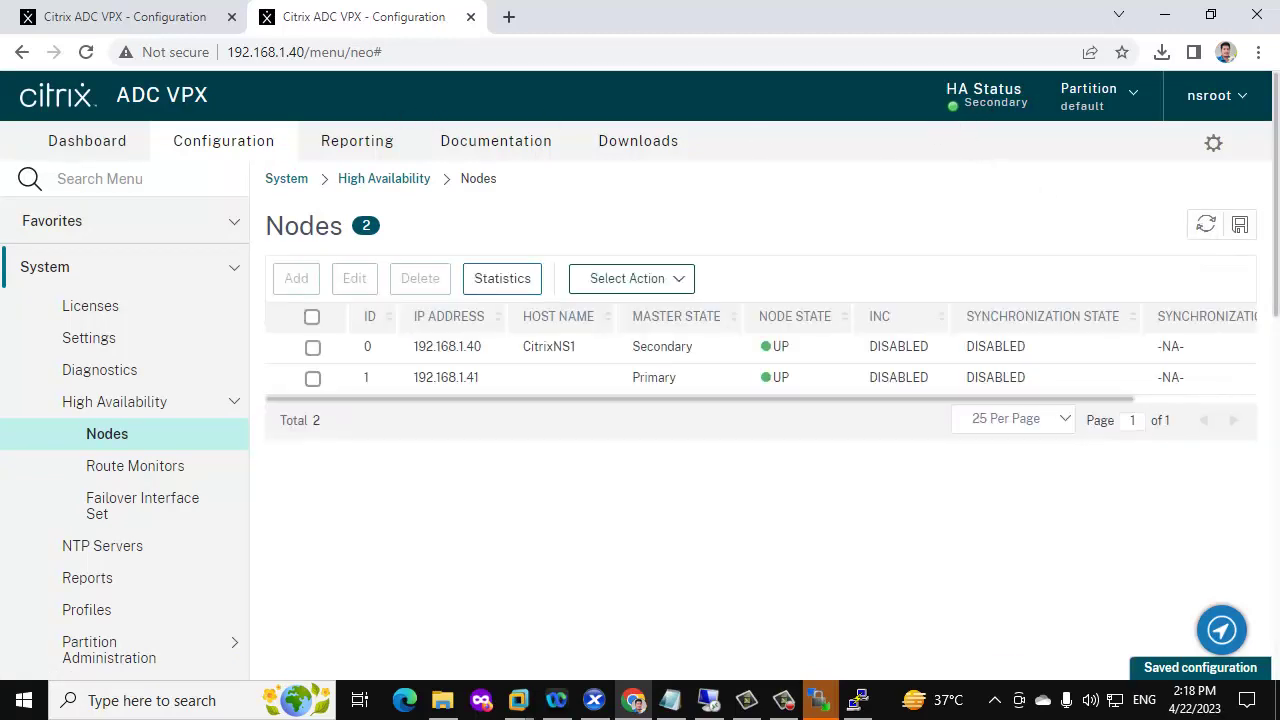
{"action": "left_click", "coordinate": [98, 14]}
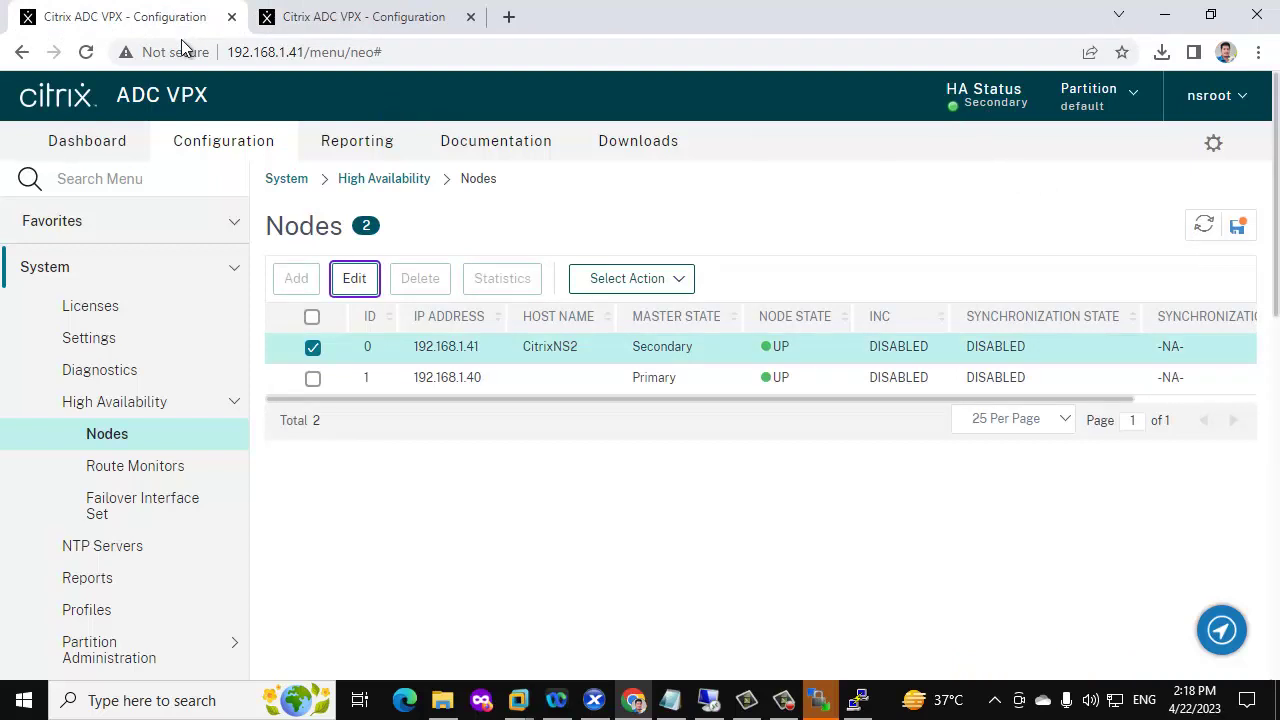
Refresh 192.168.1.41's Nodes list to confirm it is Primary, then view Citrix Gateway ICA Connections
{"action": "left_click", "coordinate": [1205, 230]}
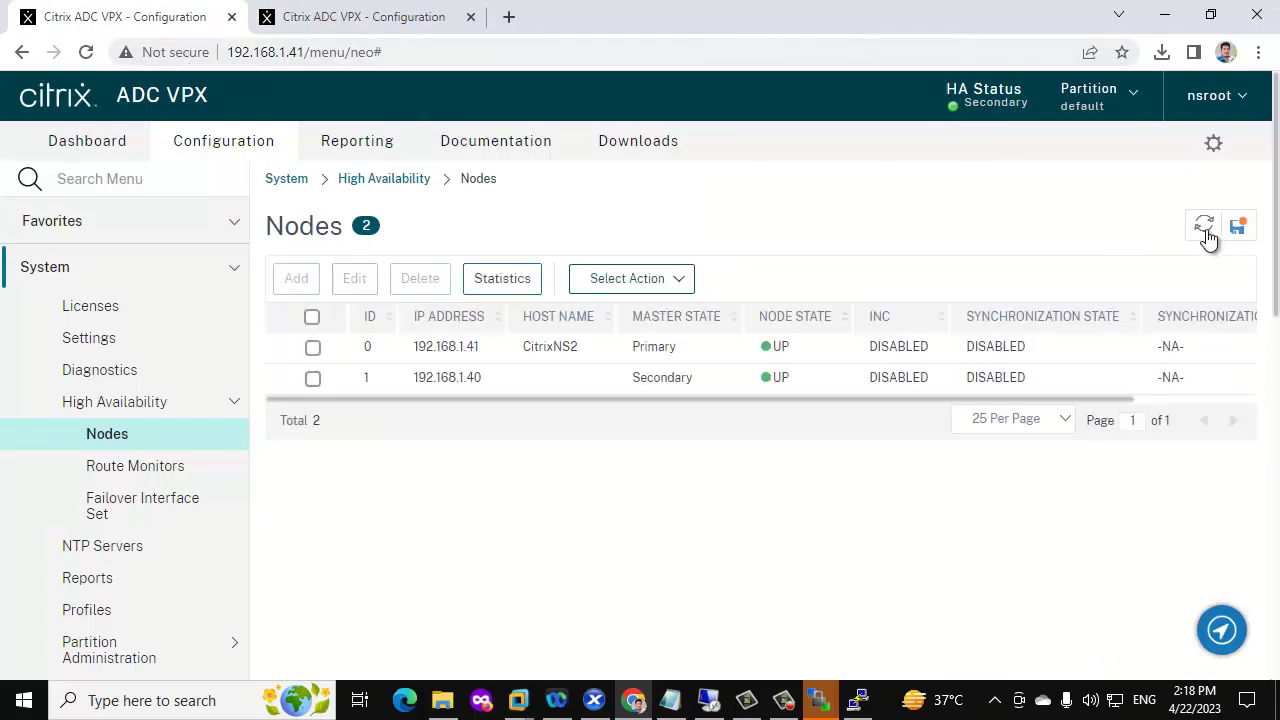
{"action": "scroll", "coordinate": [24, 478], "scroll_direction": "down", "scroll_amount": 6}
{"action": "scroll", "coordinate": [29, 463], "scroll_direction": "down", "scroll_amount": 2}
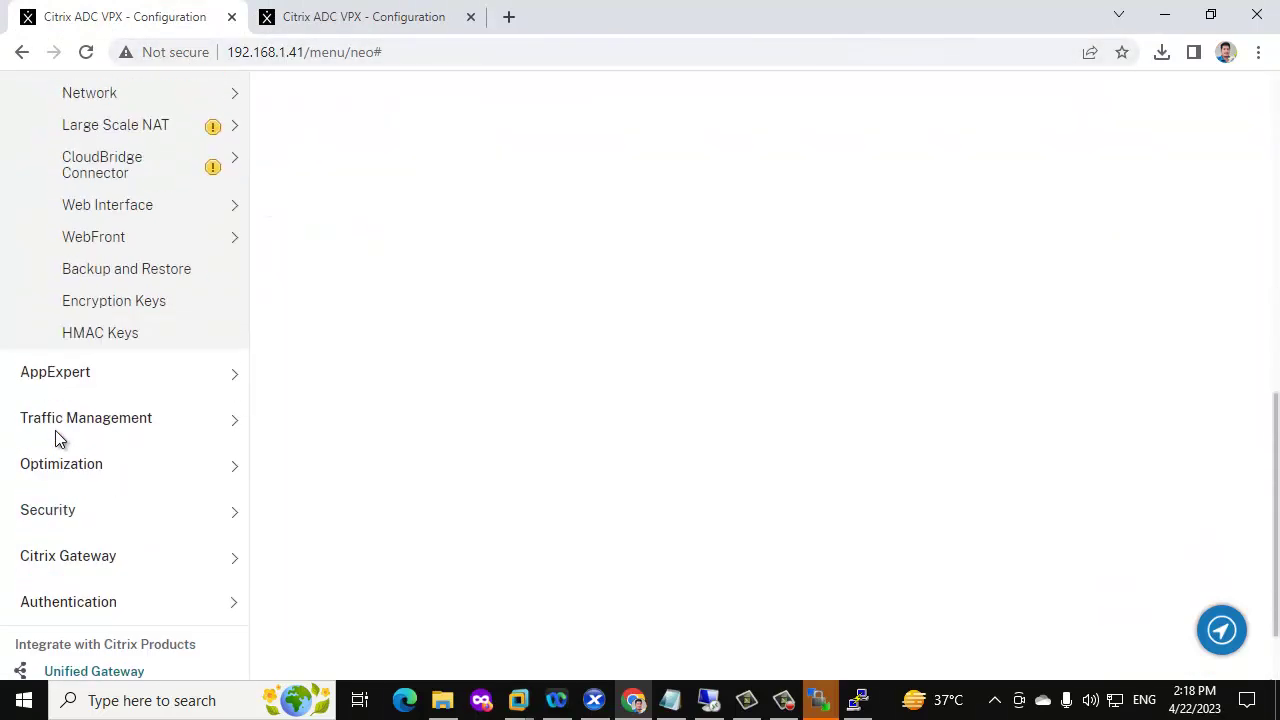
{"action": "scroll", "coordinate": [57, 437], "scroll_direction": "up", "scroll_amount": 2}
{"action": "scroll", "coordinate": [200, 363], "scroll_direction": "down", "scroll_amount": 3}
{"action": "left_click", "coordinate": [168, 462]}
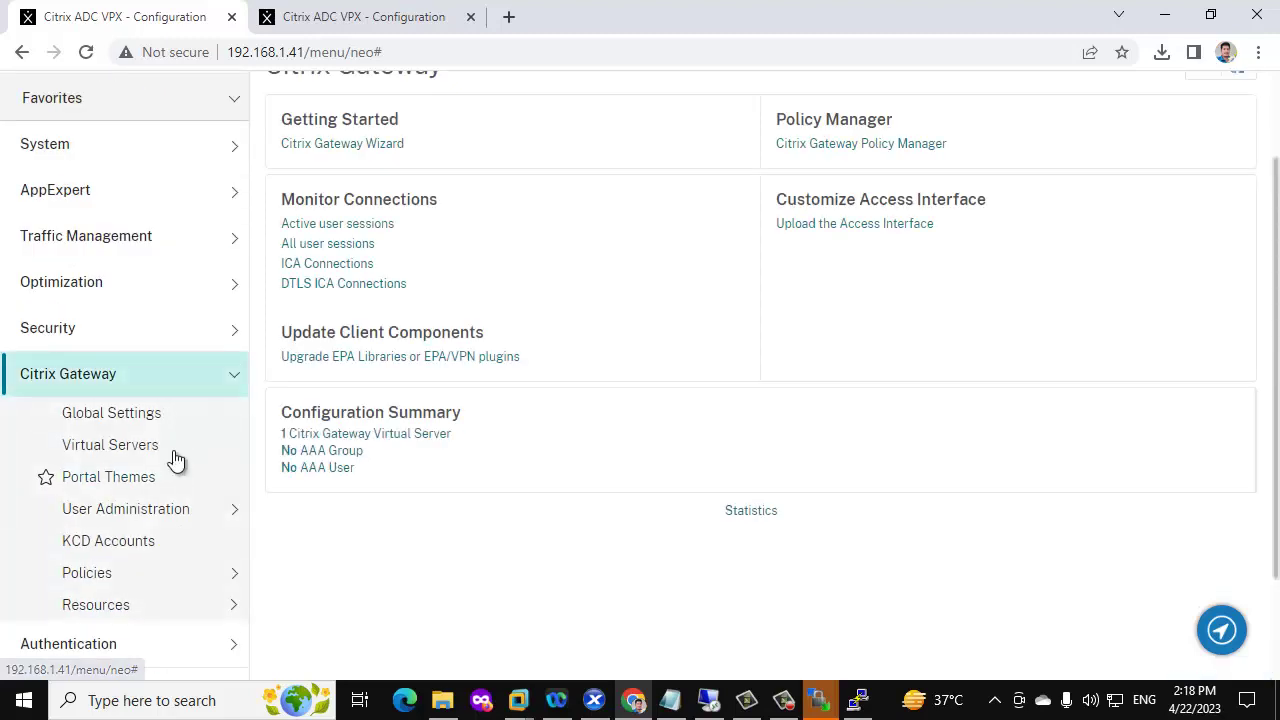
{"action": "left_click", "coordinate": [345, 266]}
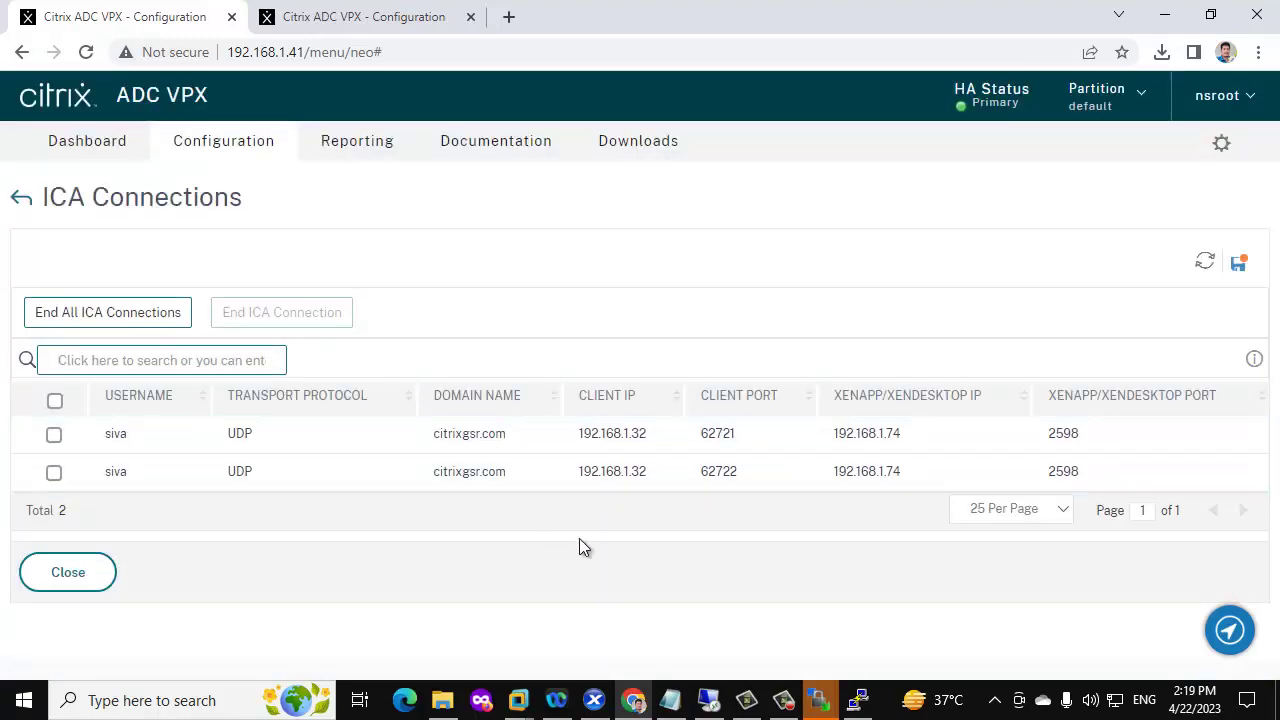
Disconnect the existing remote desktop session
{"action": "left_click", "coordinate": [709, 699]}
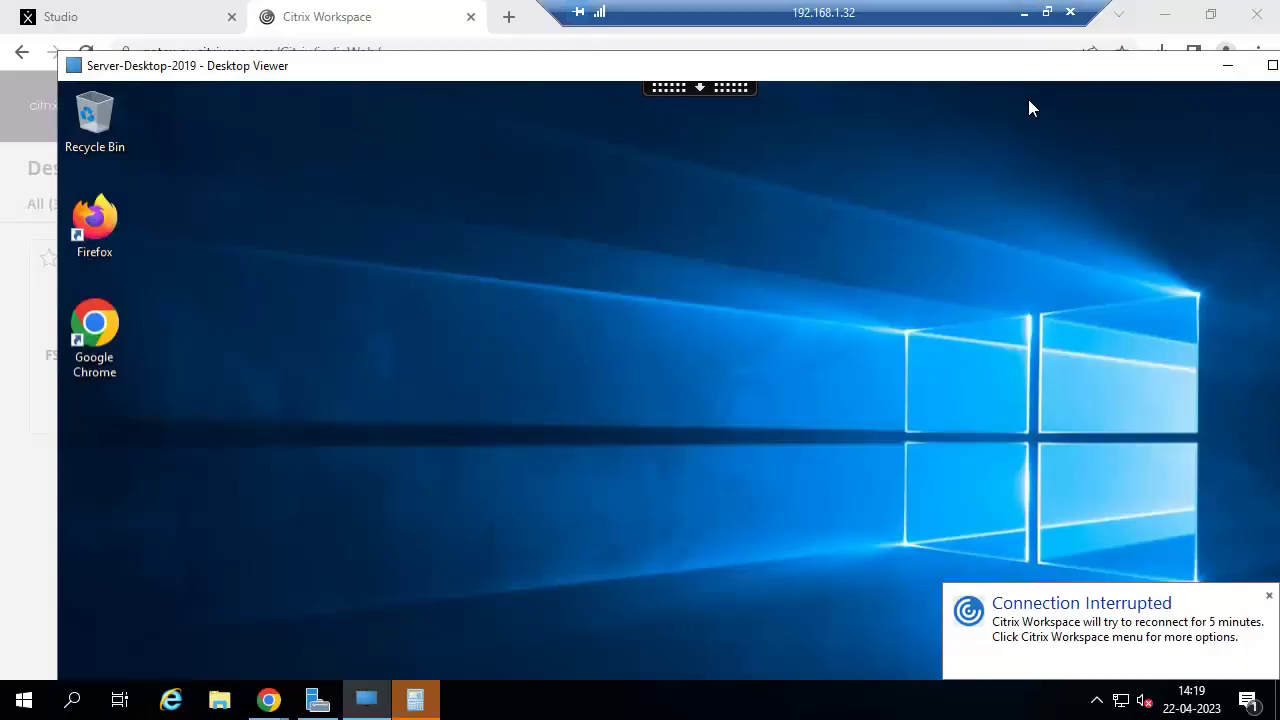
{"action": "left_click_drag", "start_coordinate": [1176, 70], "coordinate": [954, 93]}
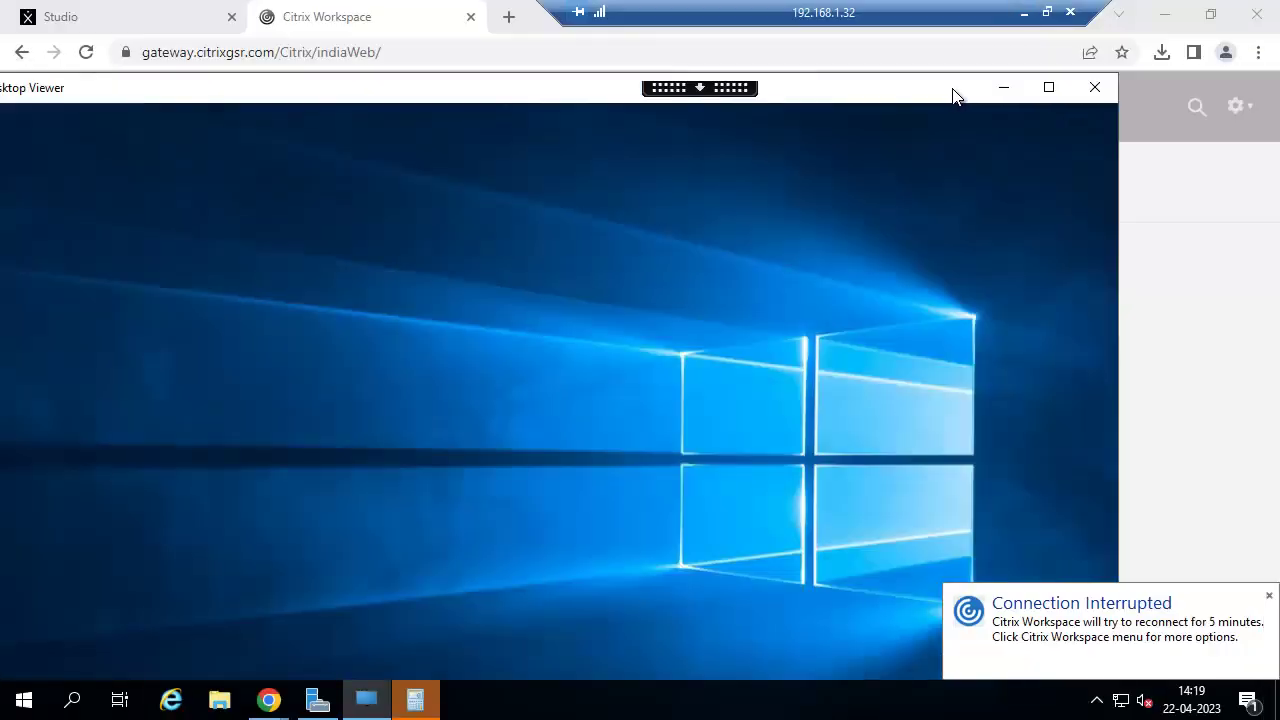
{"action": "left_click", "coordinate": [1095, 88]}
{"action": "left_click", "coordinate": [685, 414]}
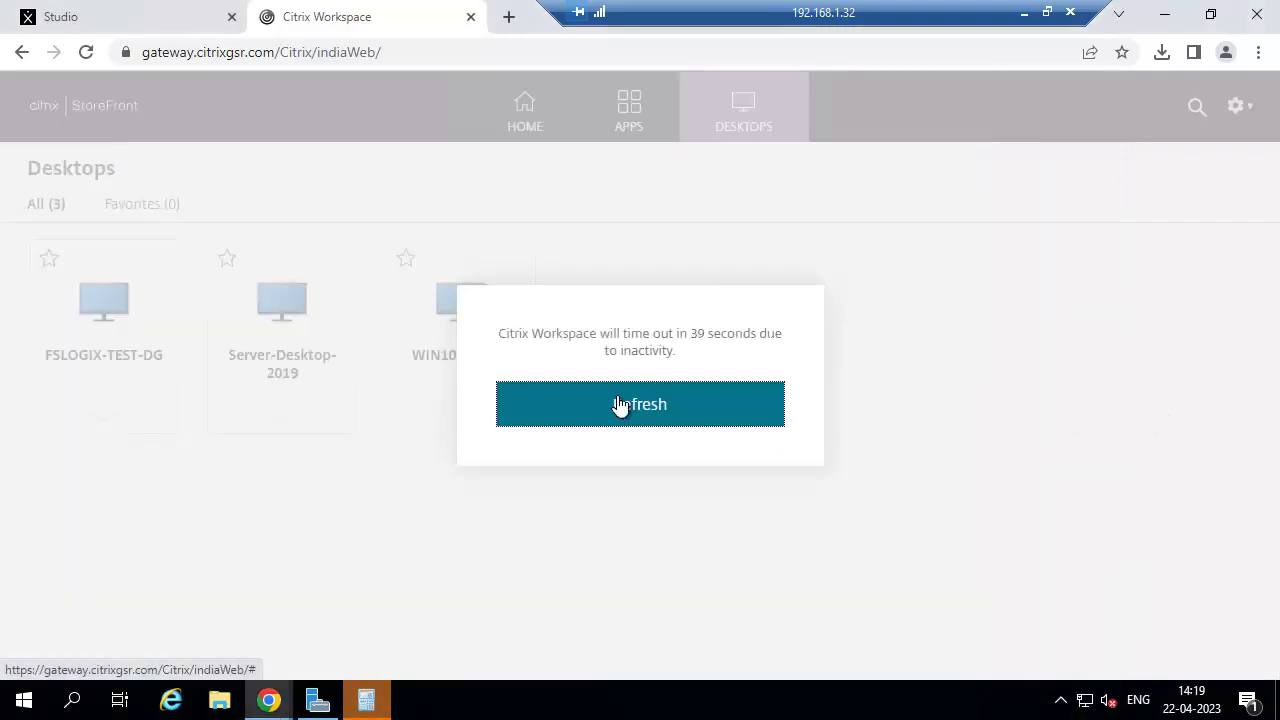
Reload StoreFront, launch Server-Desktop-2019 from Desktops, and minimize the Desktop Viewer
{"action": "left_click", "coordinate": [620, 404]}
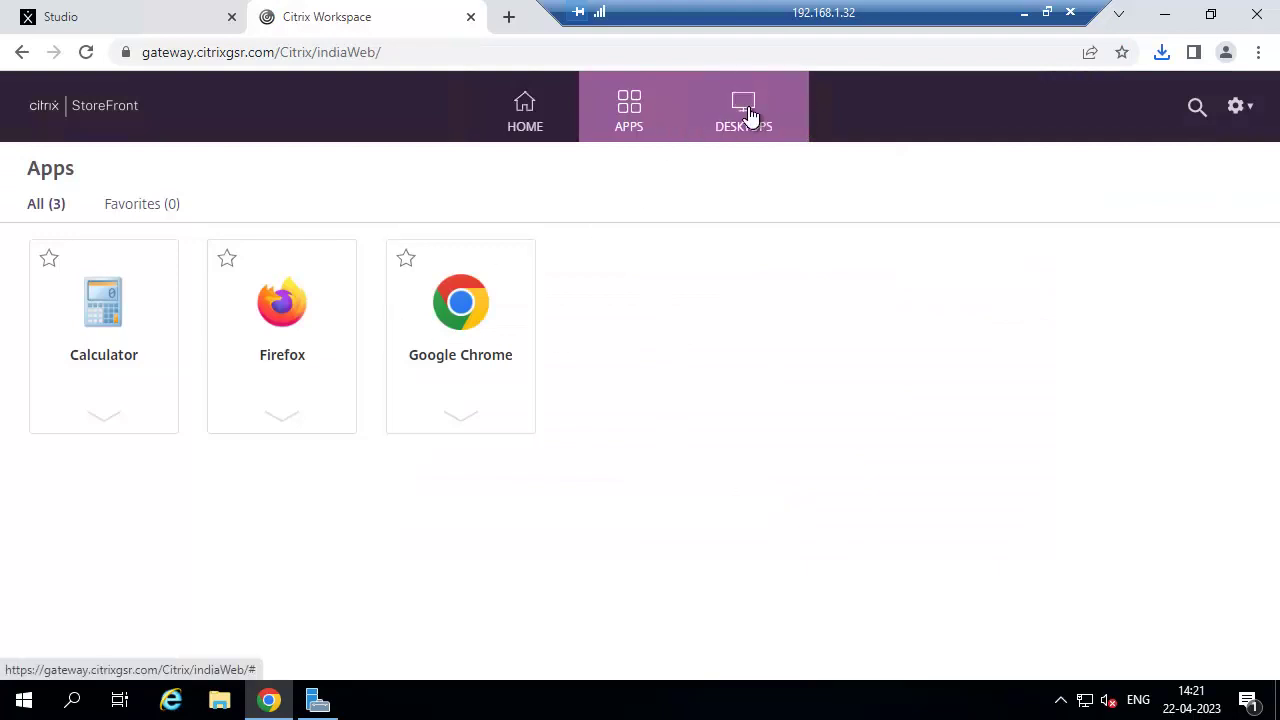
{"action": "left_click", "coordinate": [748, 116]}
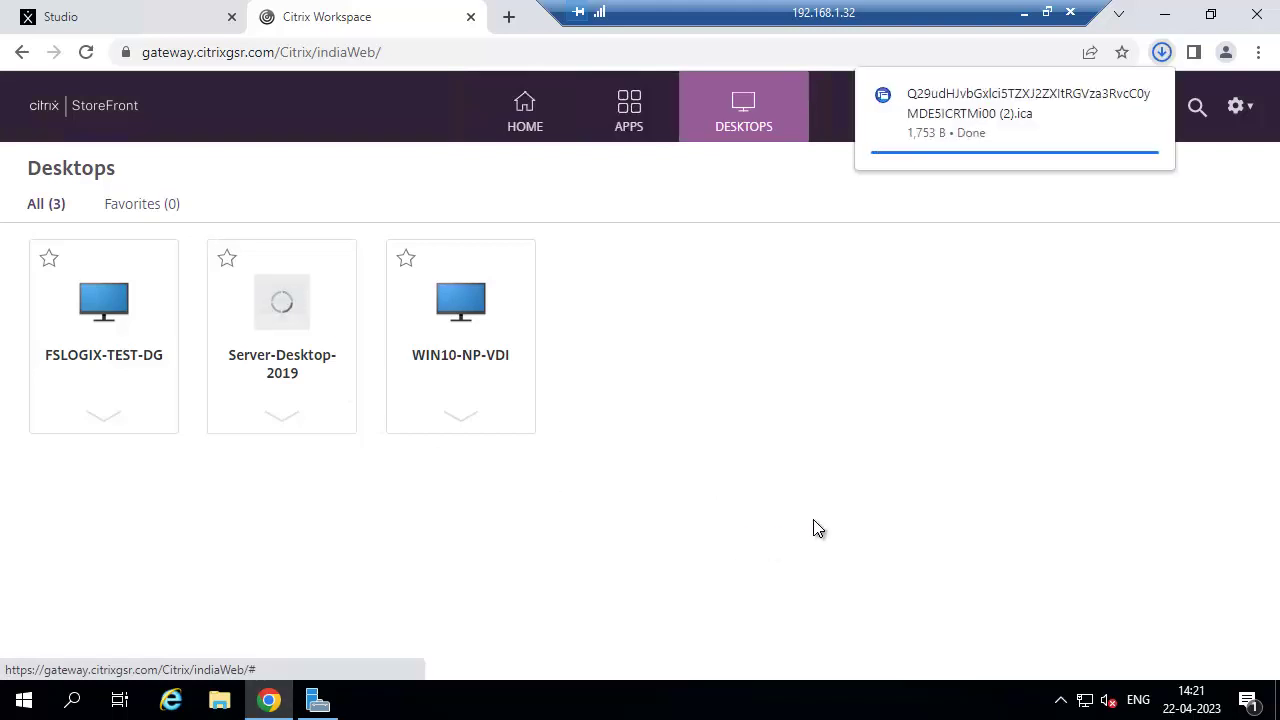
{"action": "left_click", "coordinate": [1020, 115]}
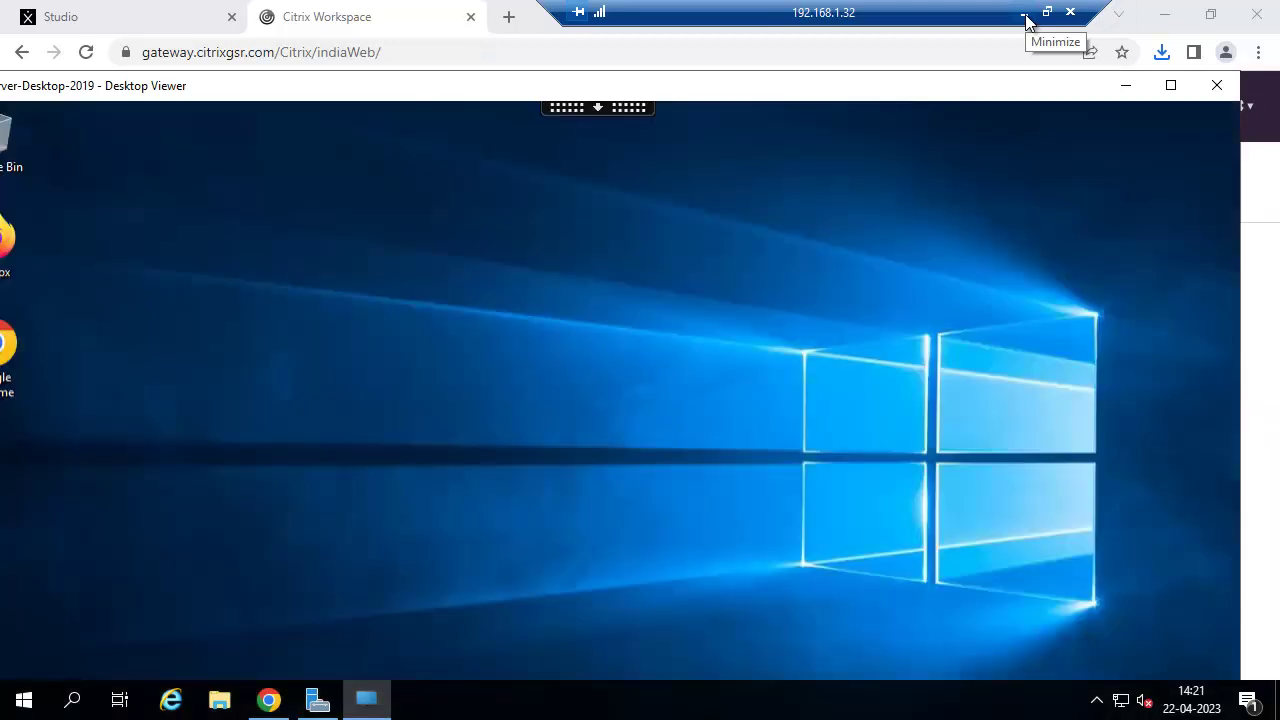
{"action": "left_click", "coordinate": [1024, 14]}
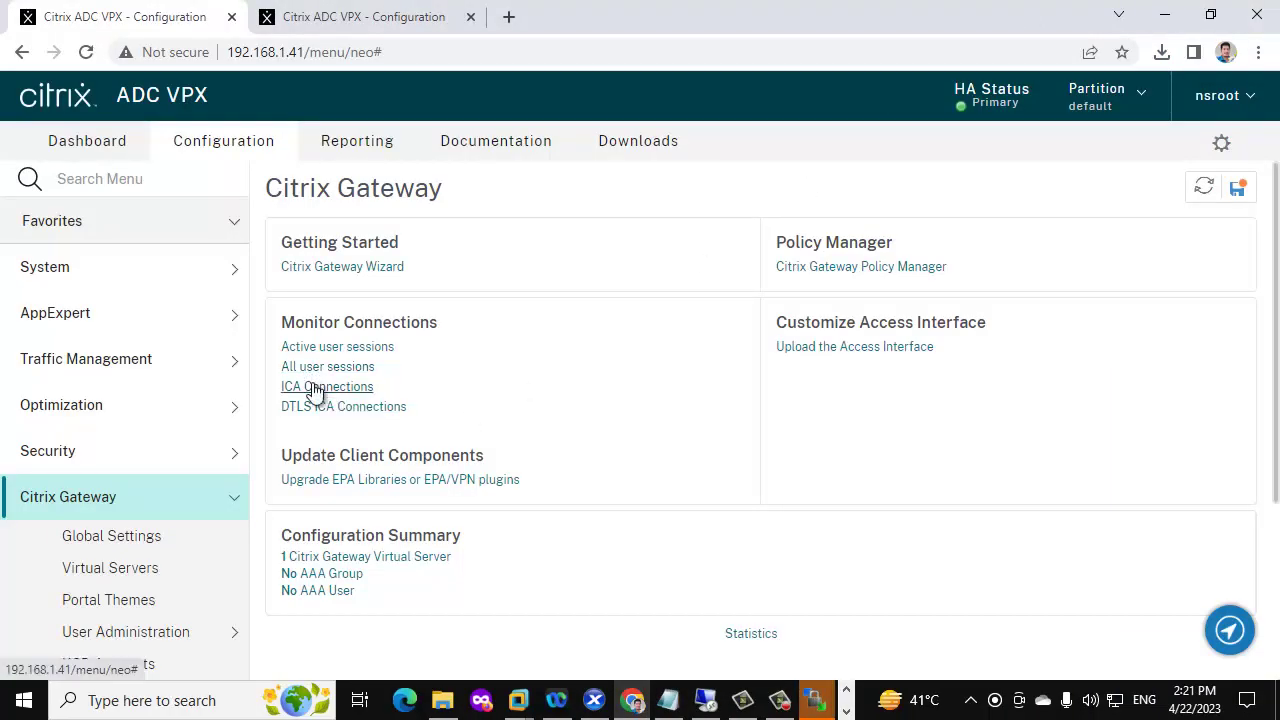
Check the ICA Connections list, then go to System > High Availability > Nodes
{"action": "left_click", "coordinate": [313, 388]}
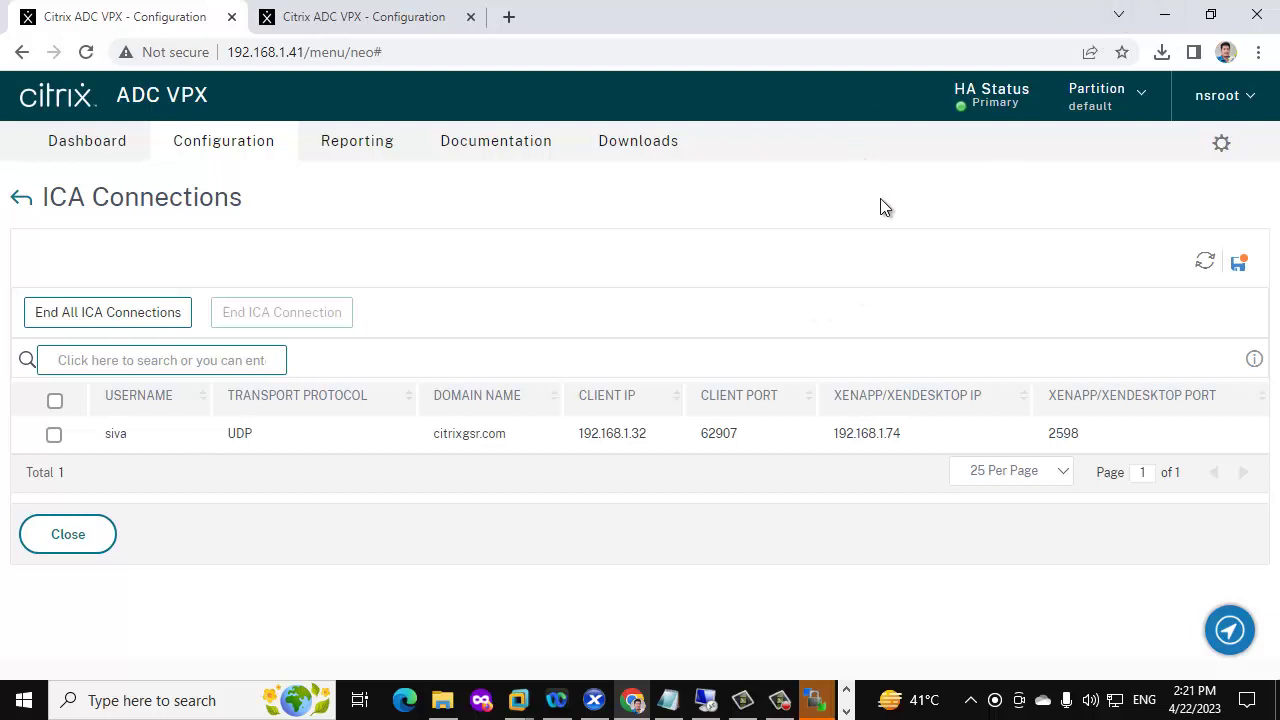
{"action": "left_click", "coordinate": [17, 197]}
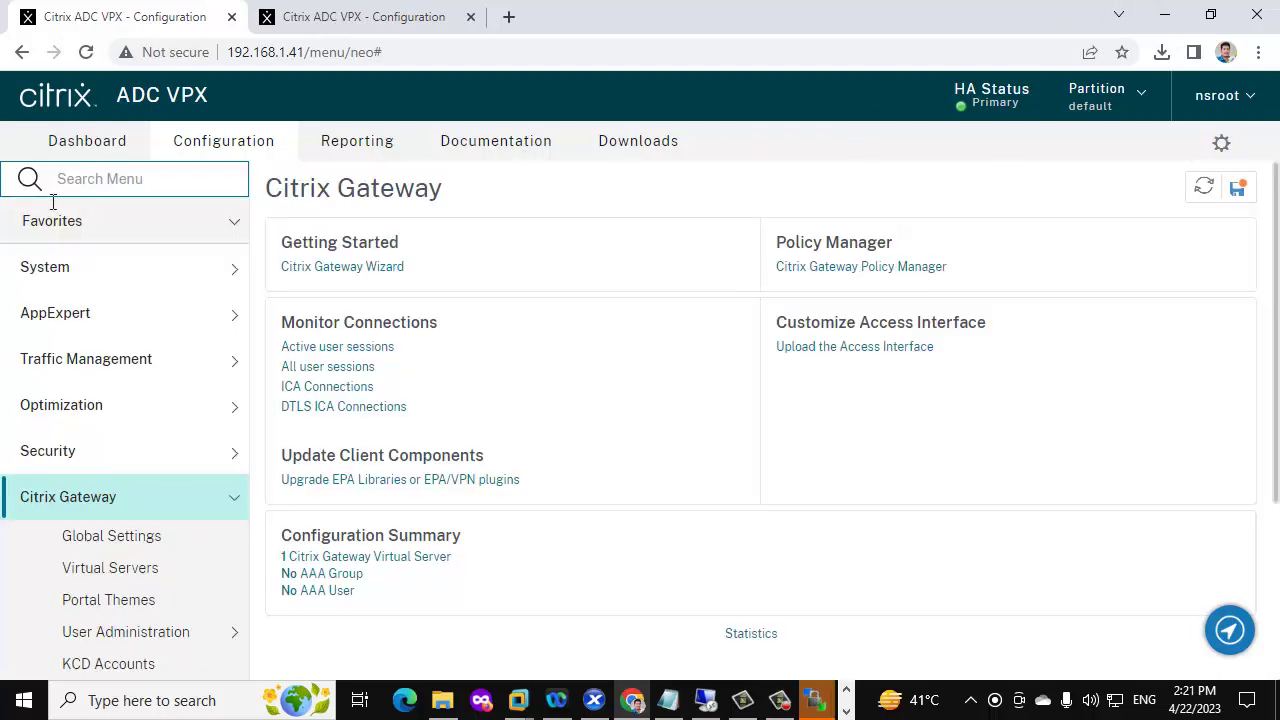
{"action": "left_click", "coordinate": [126, 270]}
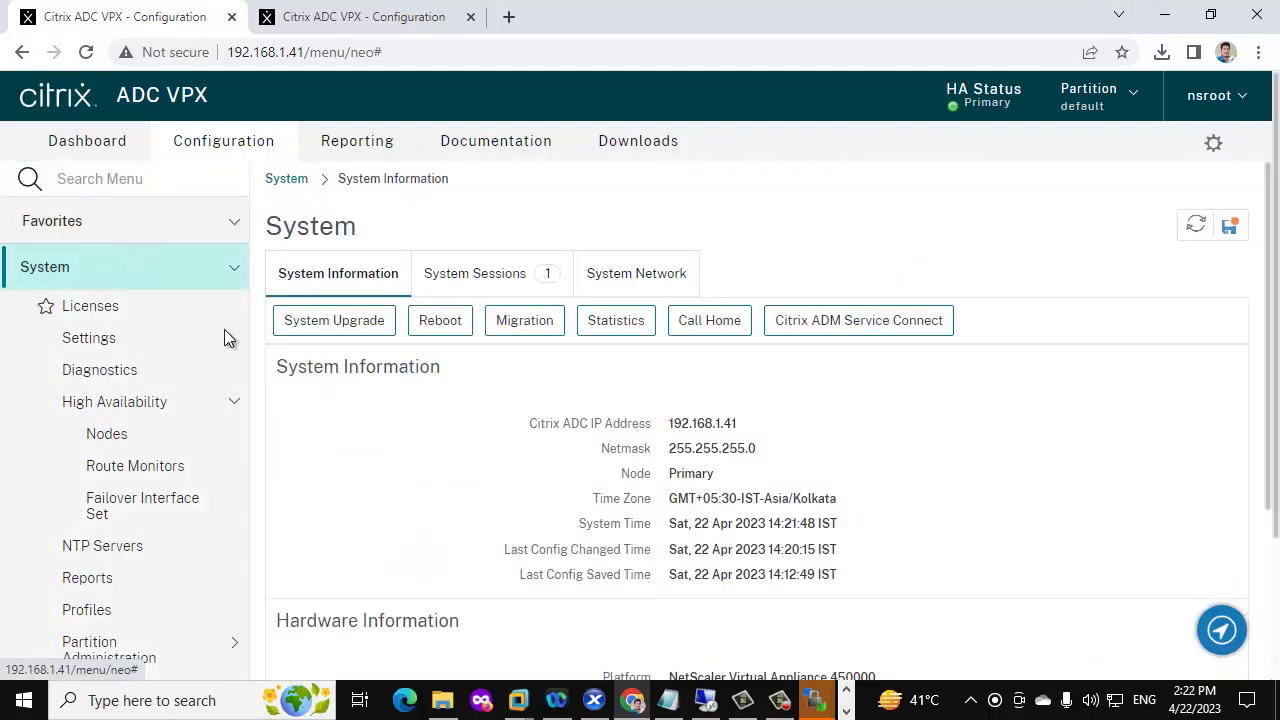
{"action": "left_click", "coordinate": [106, 433]}
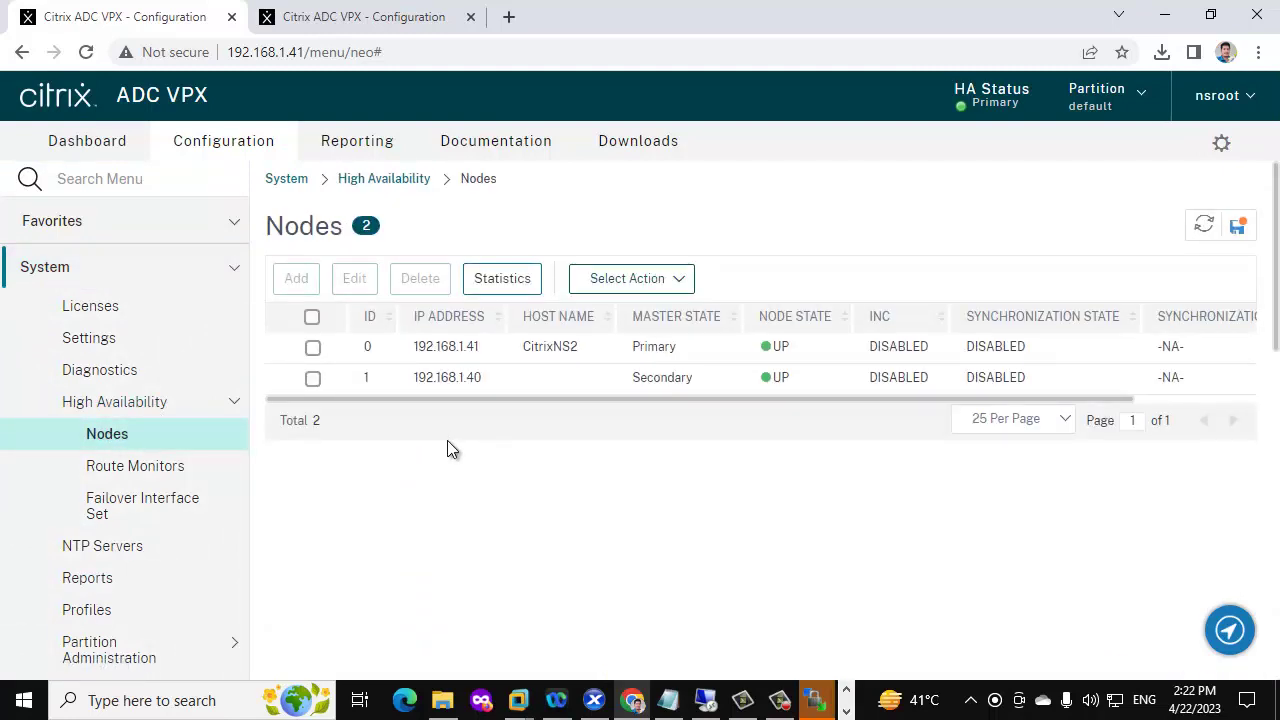
Attempt Force Synchronization from primary 192.168.1.41, which fails with 'Propagation disabled'
{"action": "left_click", "coordinate": [634, 286]}
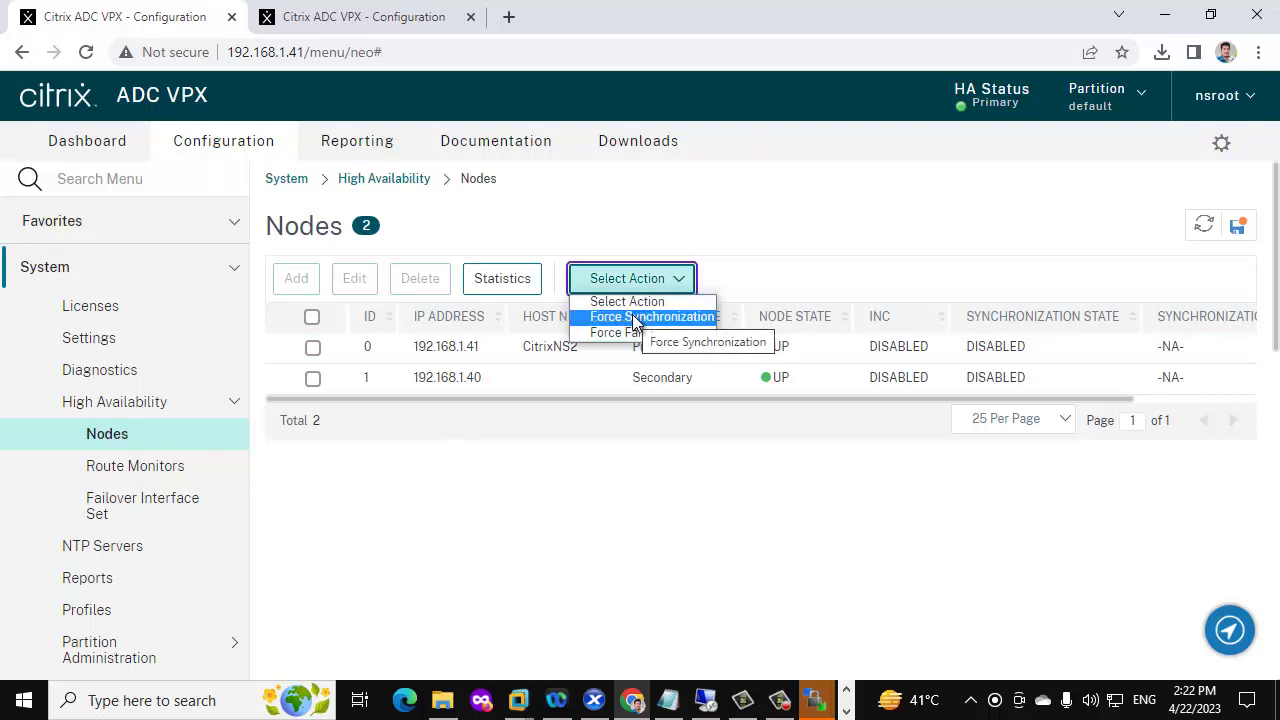
{"action": "left_click", "coordinate": [637, 317]}
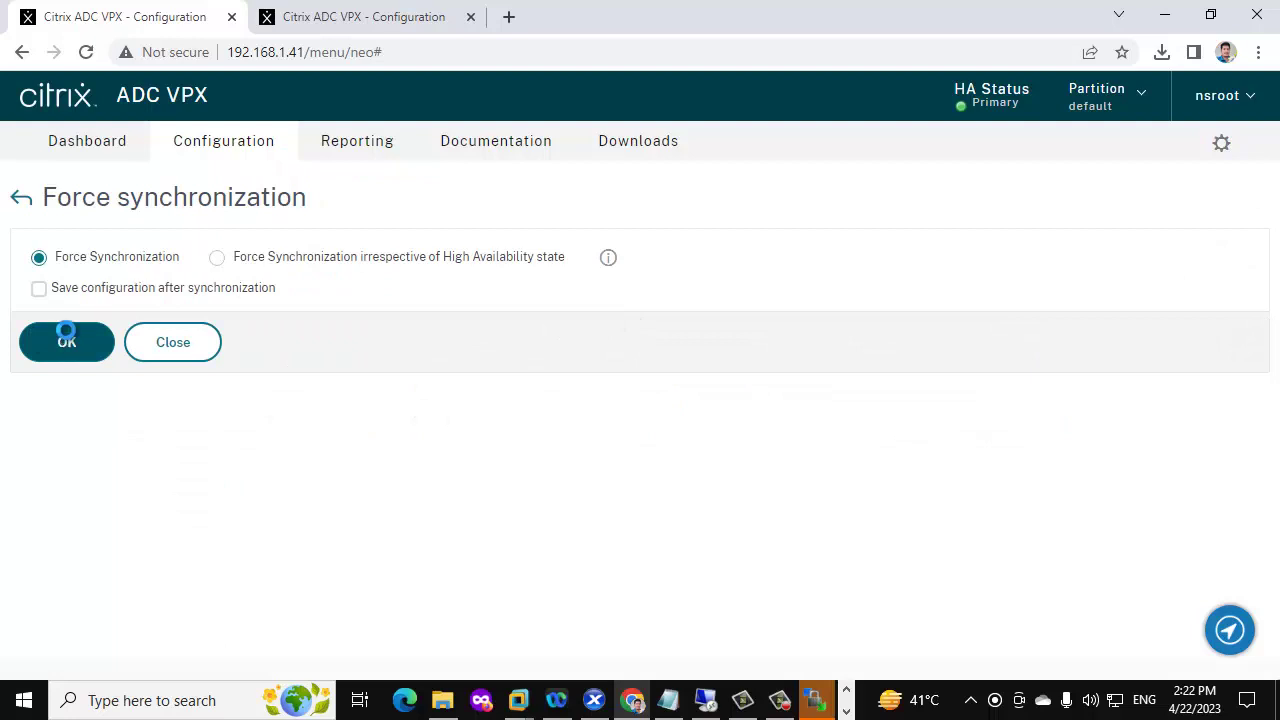
{"action": "left_click", "coordinate": [64, 336]}
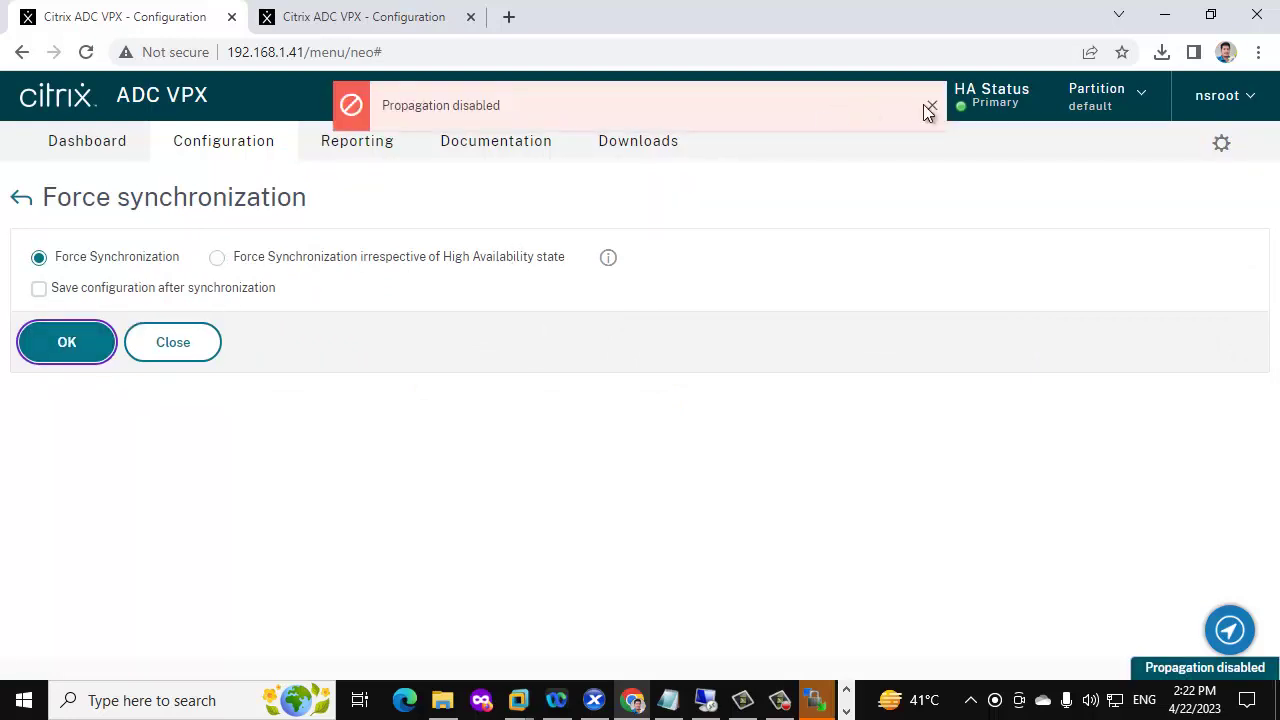
{"action": "left_click", "coordinate": [21, 197]}
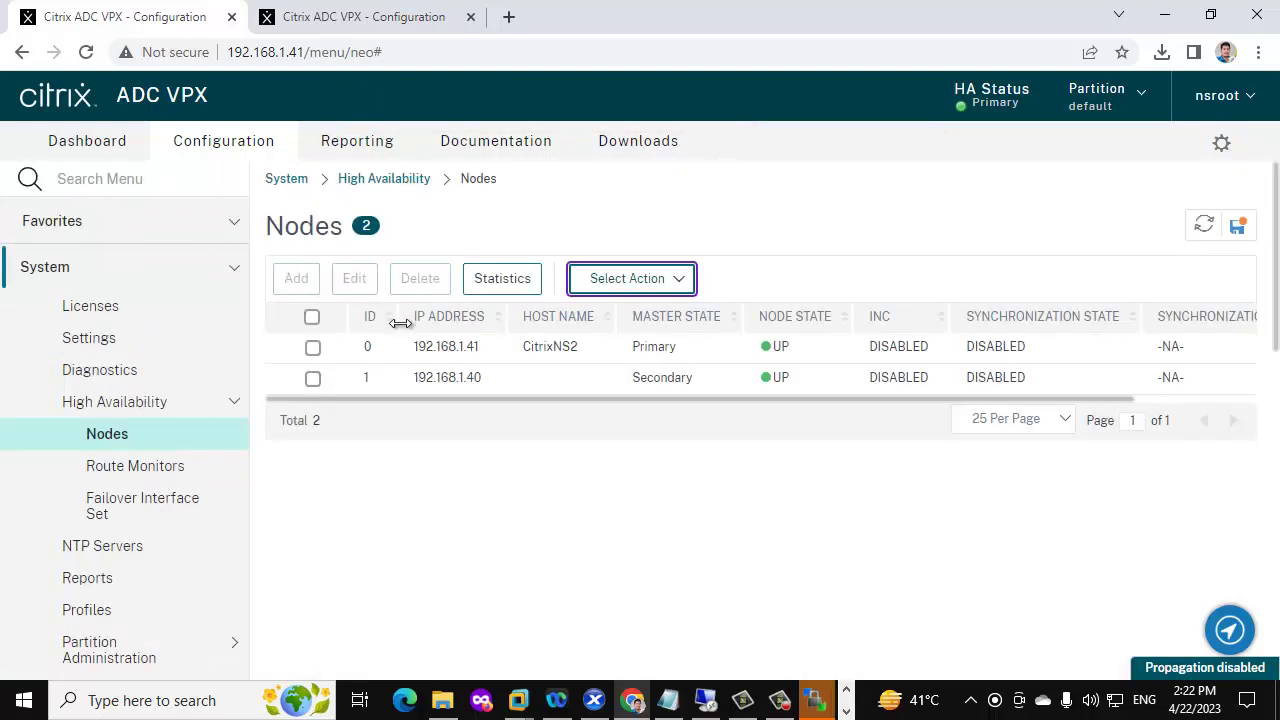
Enable HA Synchronization and HA Propagation on primary node 192.168.1.41
{"action": "right_click", "coordinate": [298, 352]}
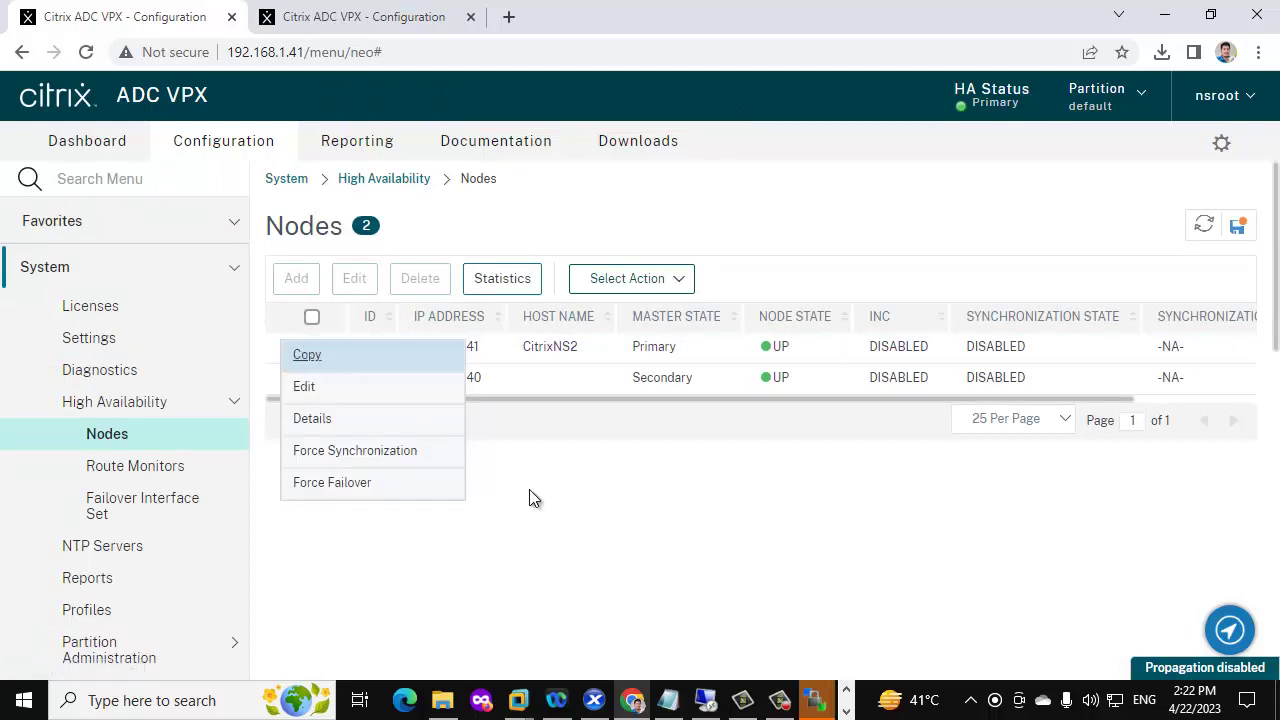
{"action": "left_click", "coordinate": [304, 386]}
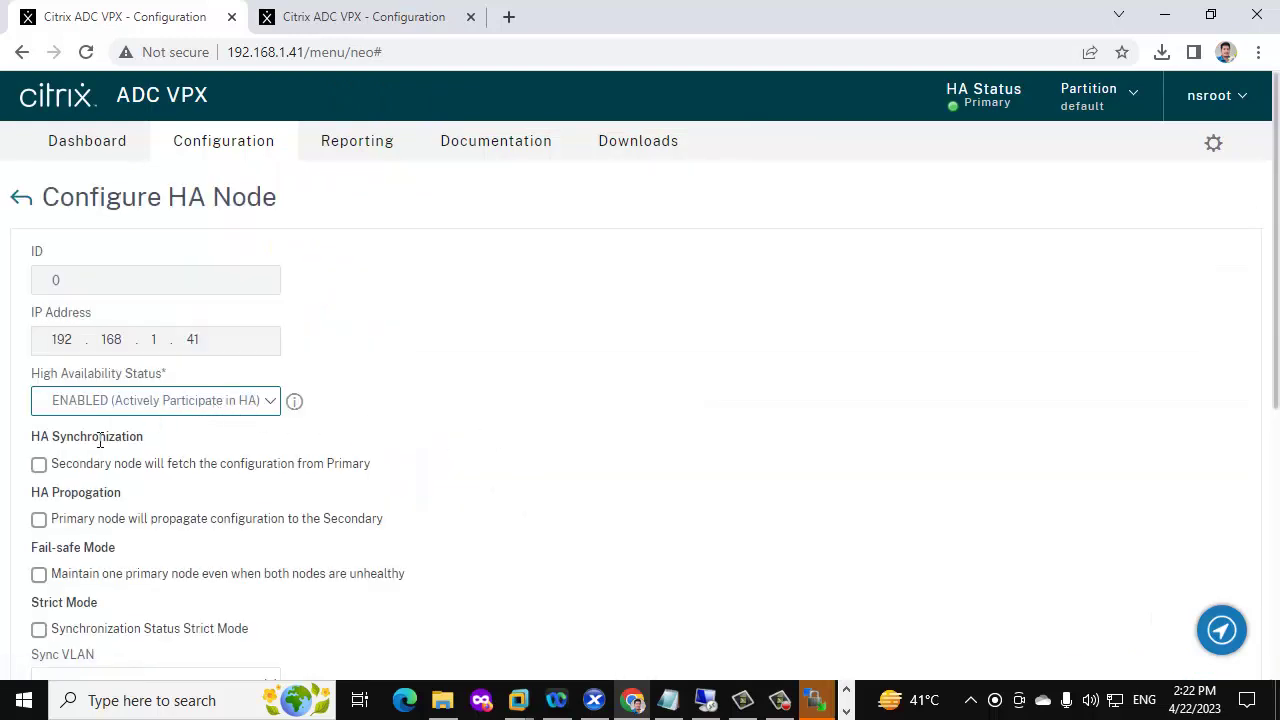
{"action": "left_click", "coordinate": [39, 464]}
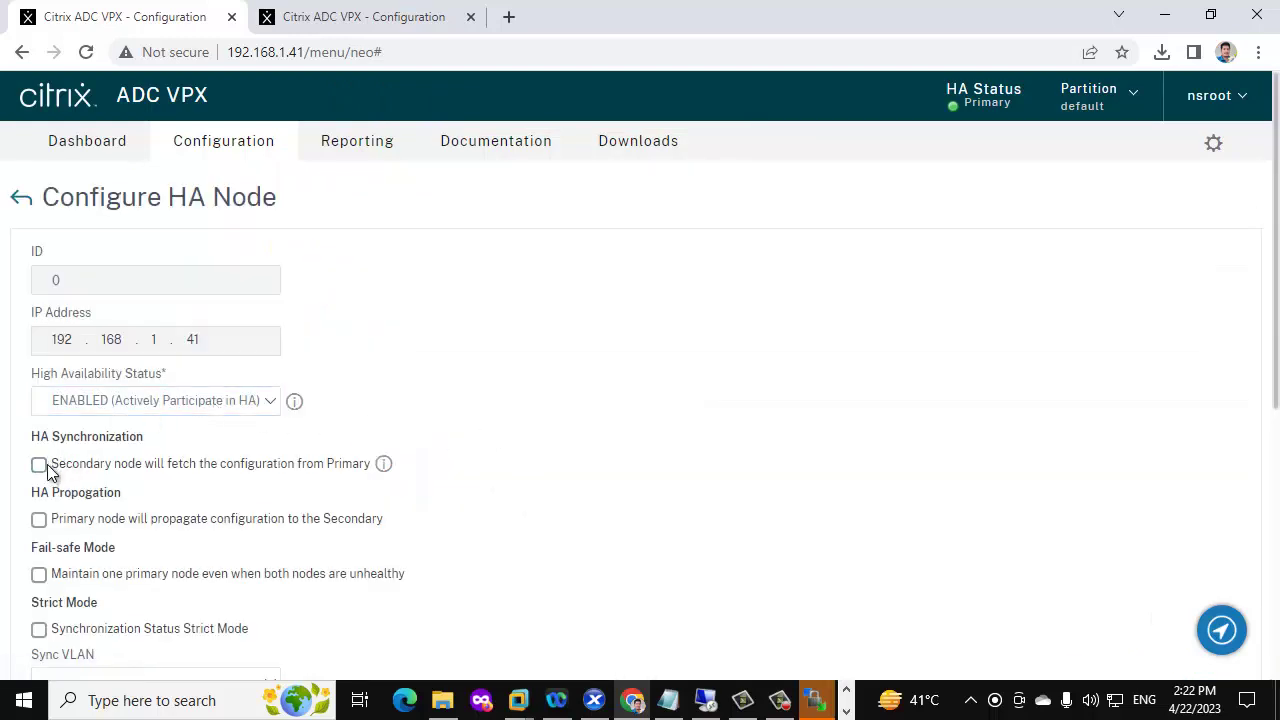
{"action": "left_click", "coordinate": [40, 520]}
{"action": "scroll", "coordinate": [166, 499], "scroll_direction": "down", "scroll_amount": 3}
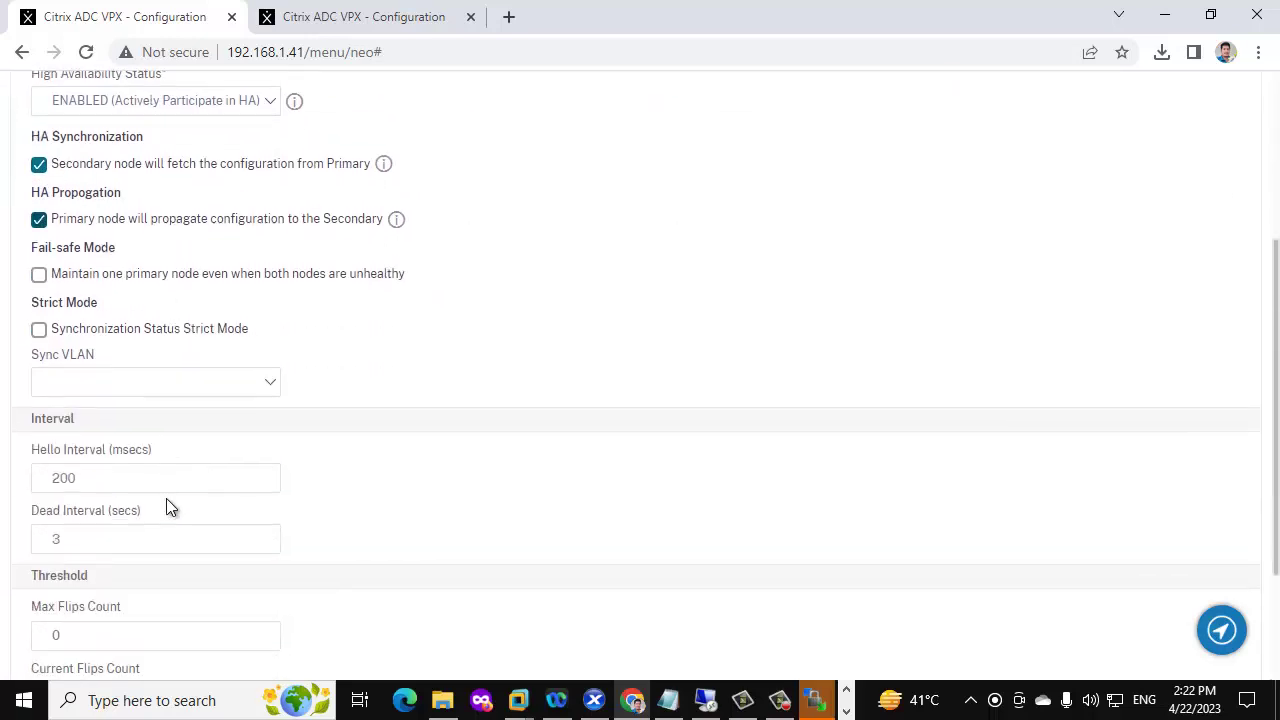
{"action": "scroll", "coordinate": [166, 498], "scroll_direction": "down", "scroll_amount": 2}
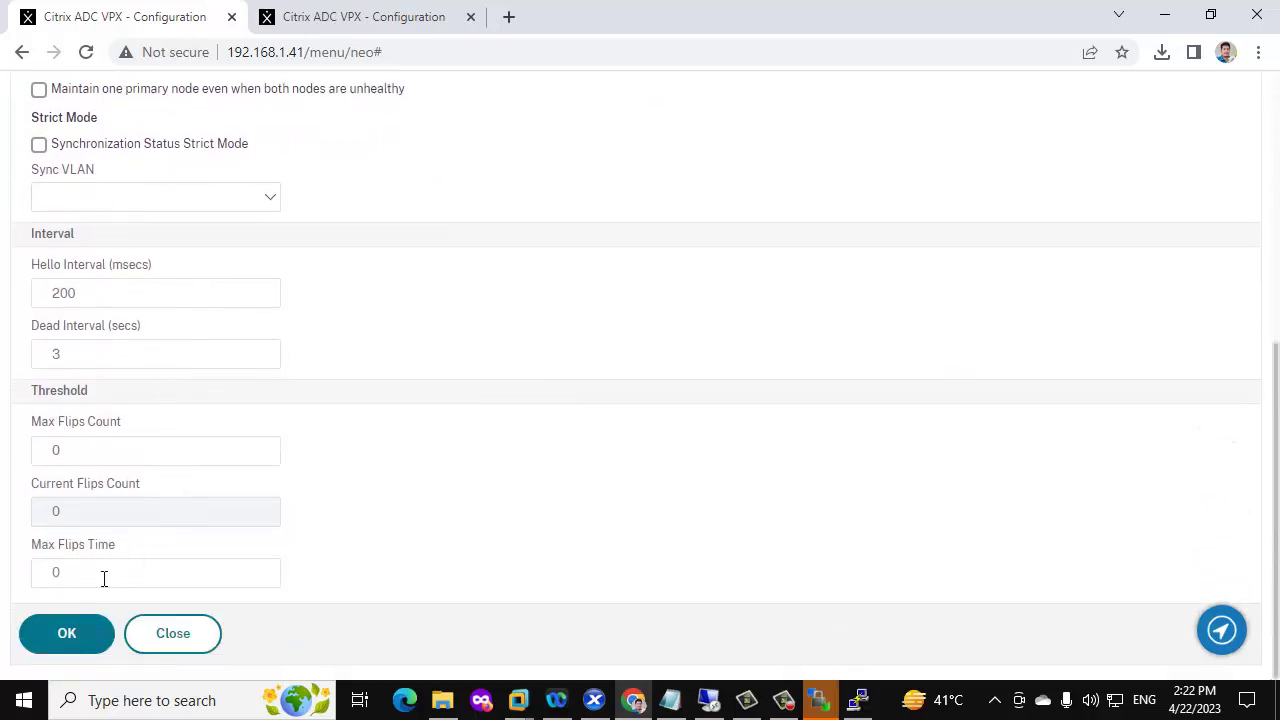
{"action": "left_click", "coordinate": [80, 632]}
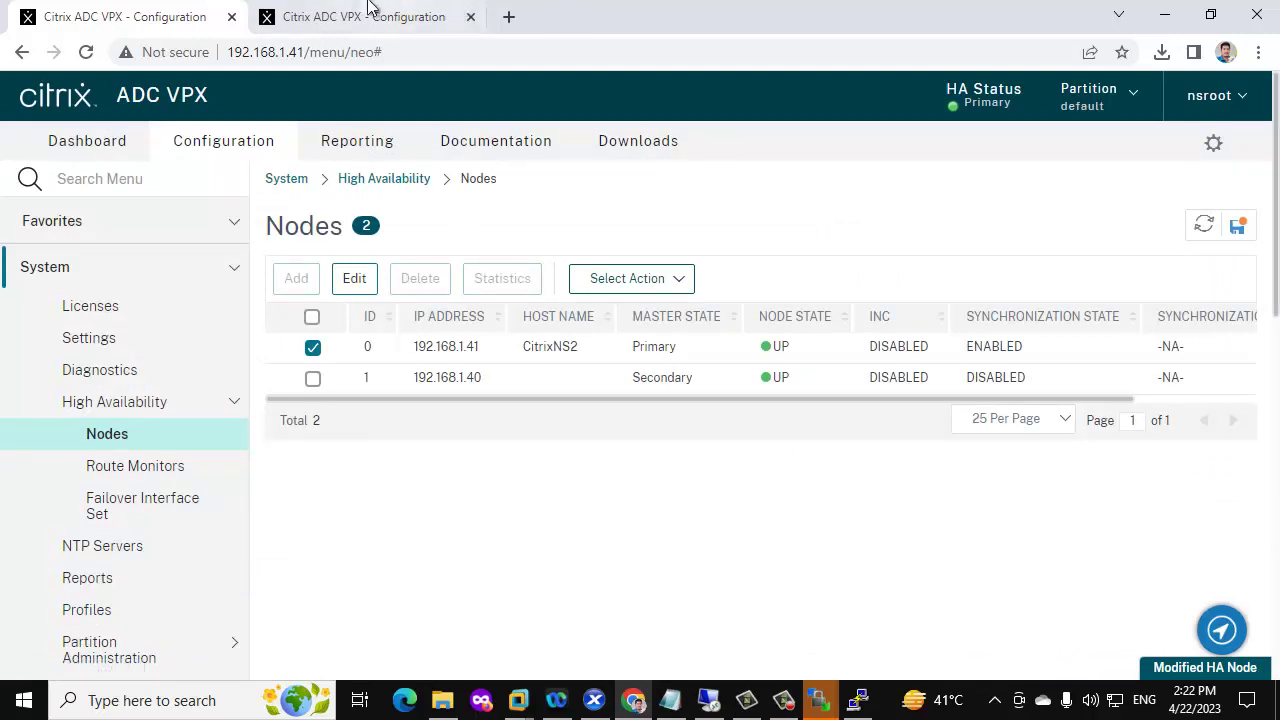
Enable HA Synchronization on node 0 of the secondary appliance 192.168.1.40
{"action": "left_click", "coordinate": [355, 12]}
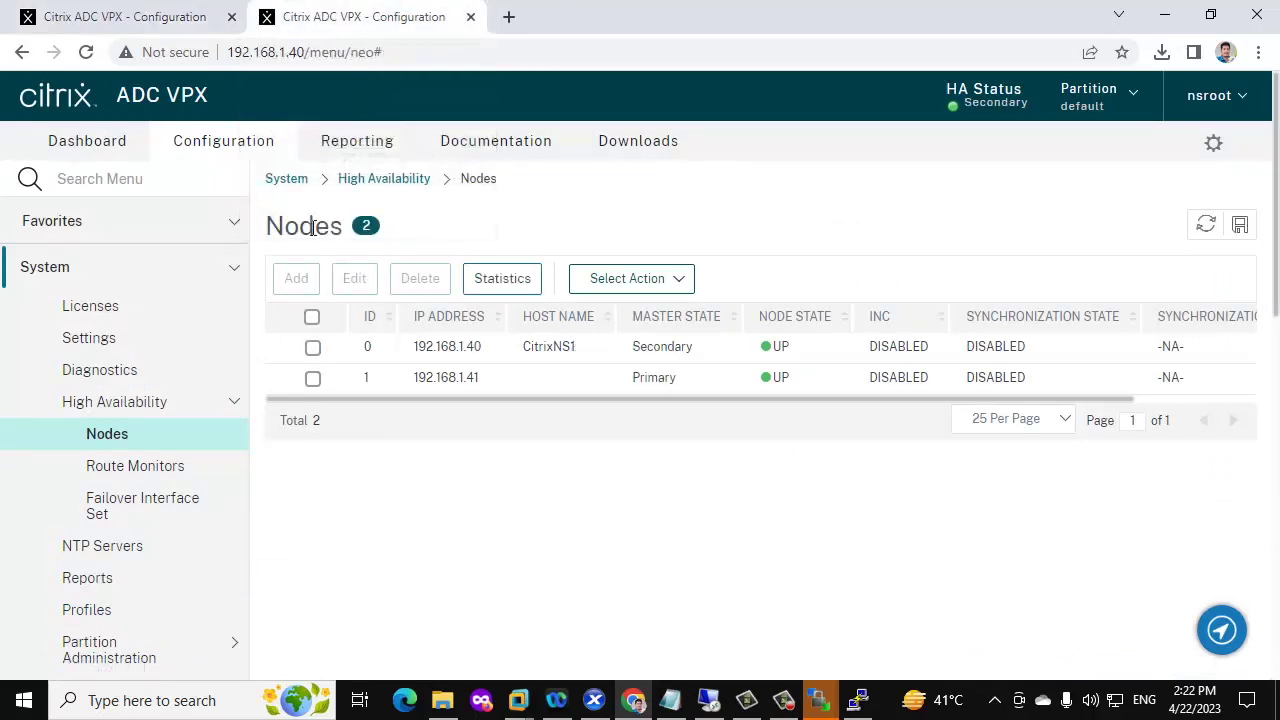
{"action": "left_click", "coordinate": [312, 346]}
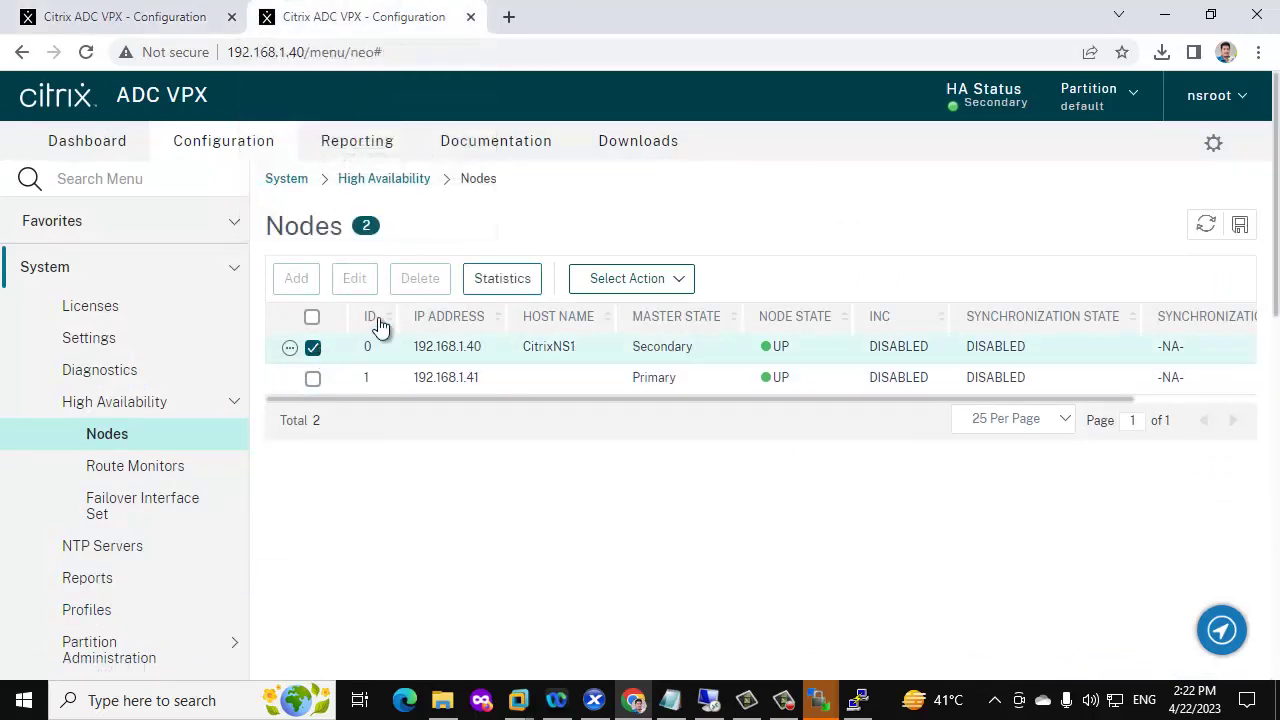
{"action": "left_click", "coordinate": [355, 279]}
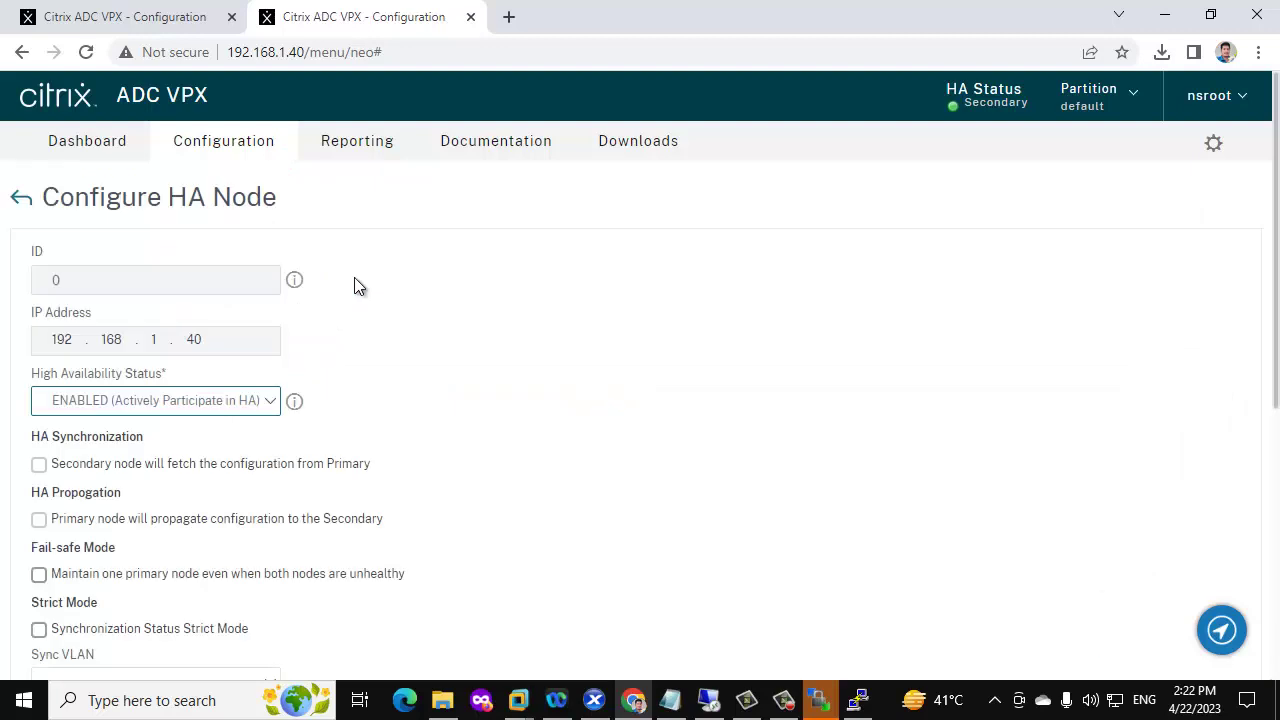
{"action": "left_click", "coordinate": [40, 466]}
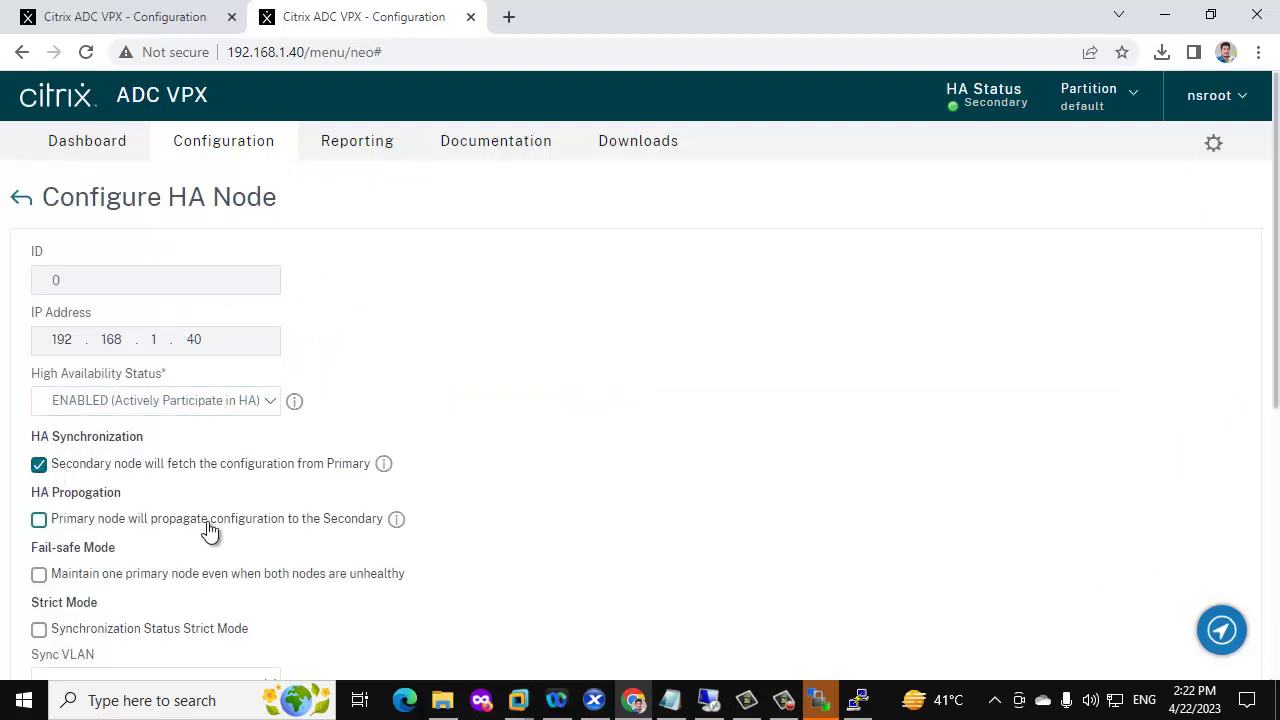
{"action": "scroll", "coordinate": [254, 531], "scroll_direction": "down", "scroll_amount": 3}
{"action": "left_click", "coordinate": [170, 530]}
{"action": "scroll", "coordinate": [163, 548], "scroll_direction": "down", "scroll_amount": 2}
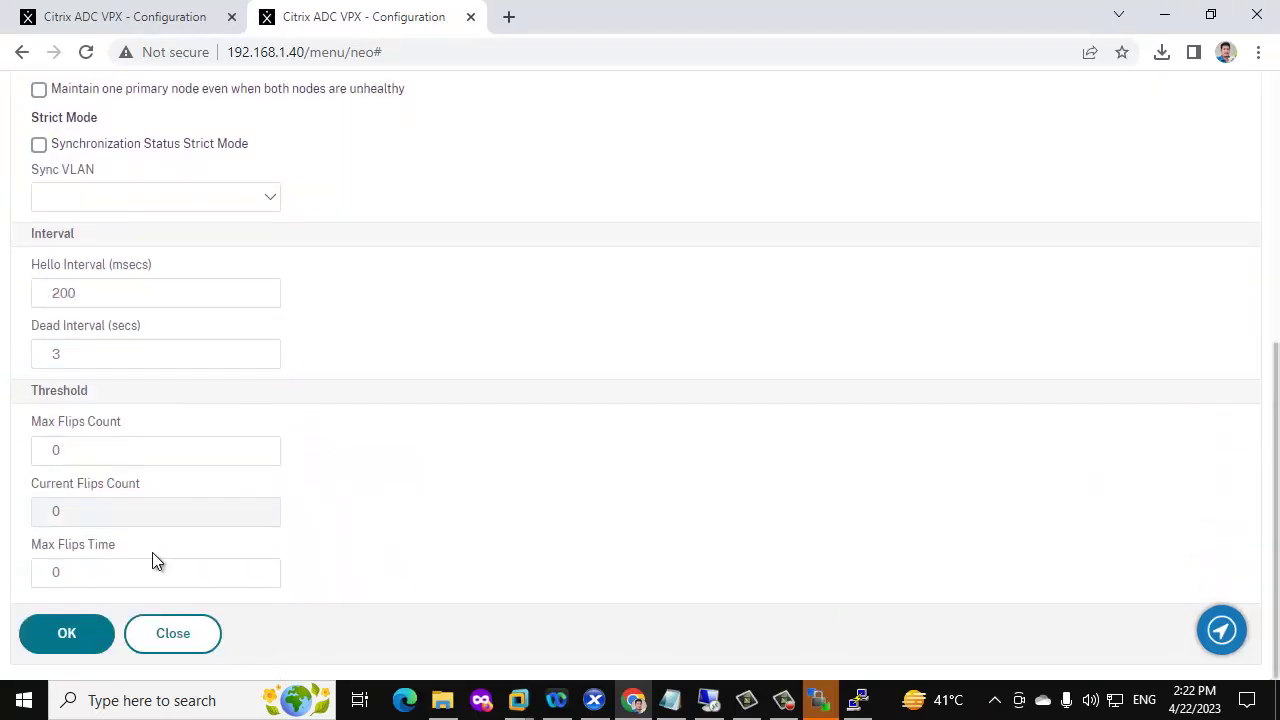
{"action": "left_click", "coordinate": [60, 630]}
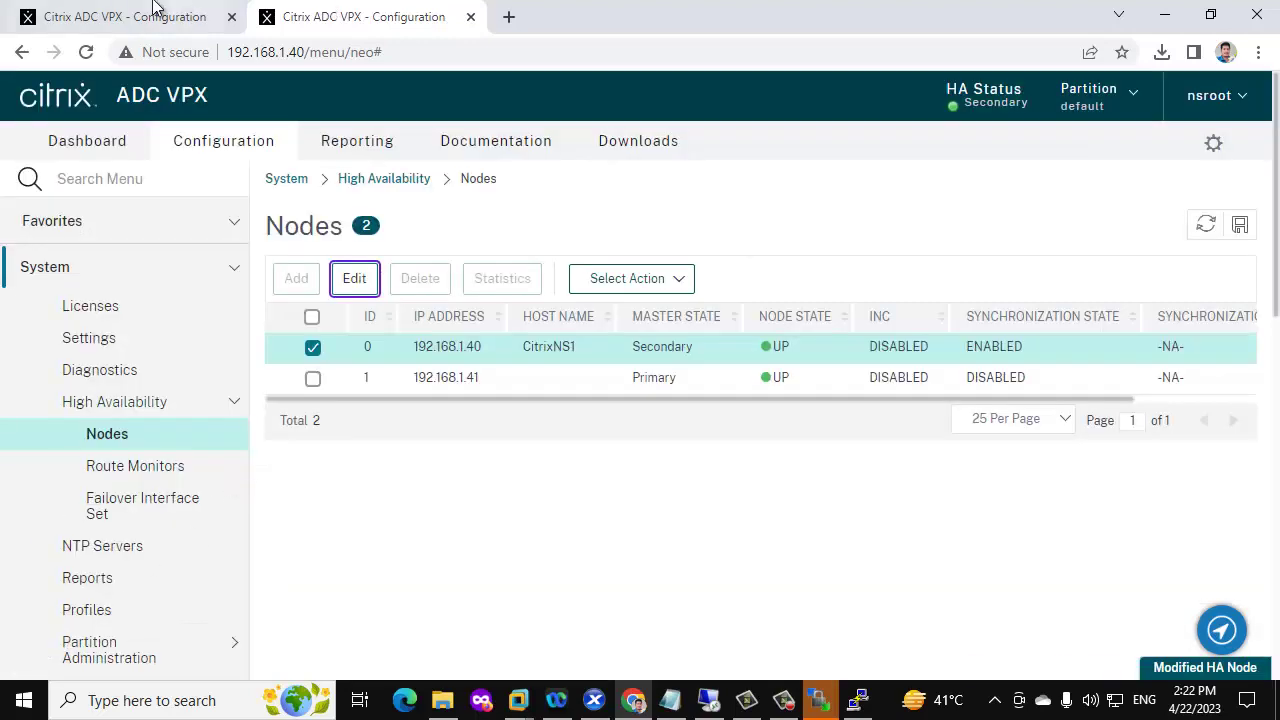
{"action": "left_click", "coordinate": [170, 16]}
Refresh the primary's nodes table until the secondary's synchronization state reads SUCCESS
{"action": "left_click", "coordinate": [1205, 228]}
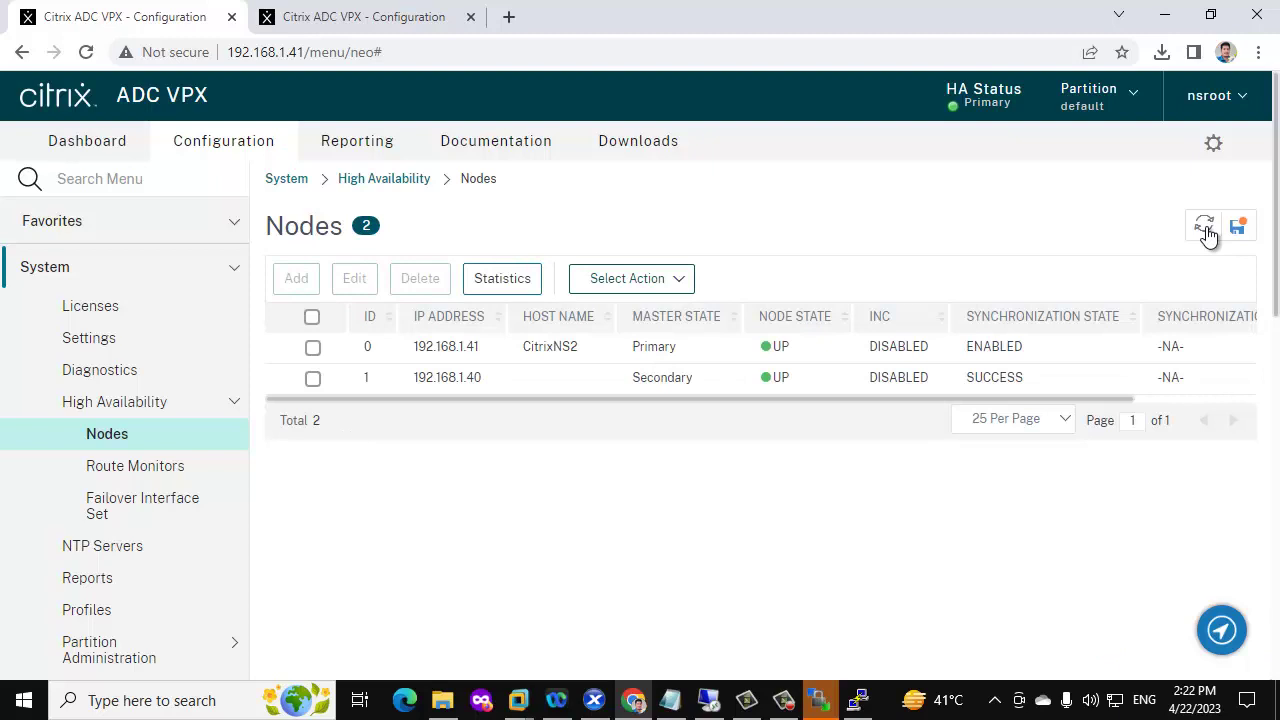
{"action": "left_click", "coordinate": [1207, 230]}
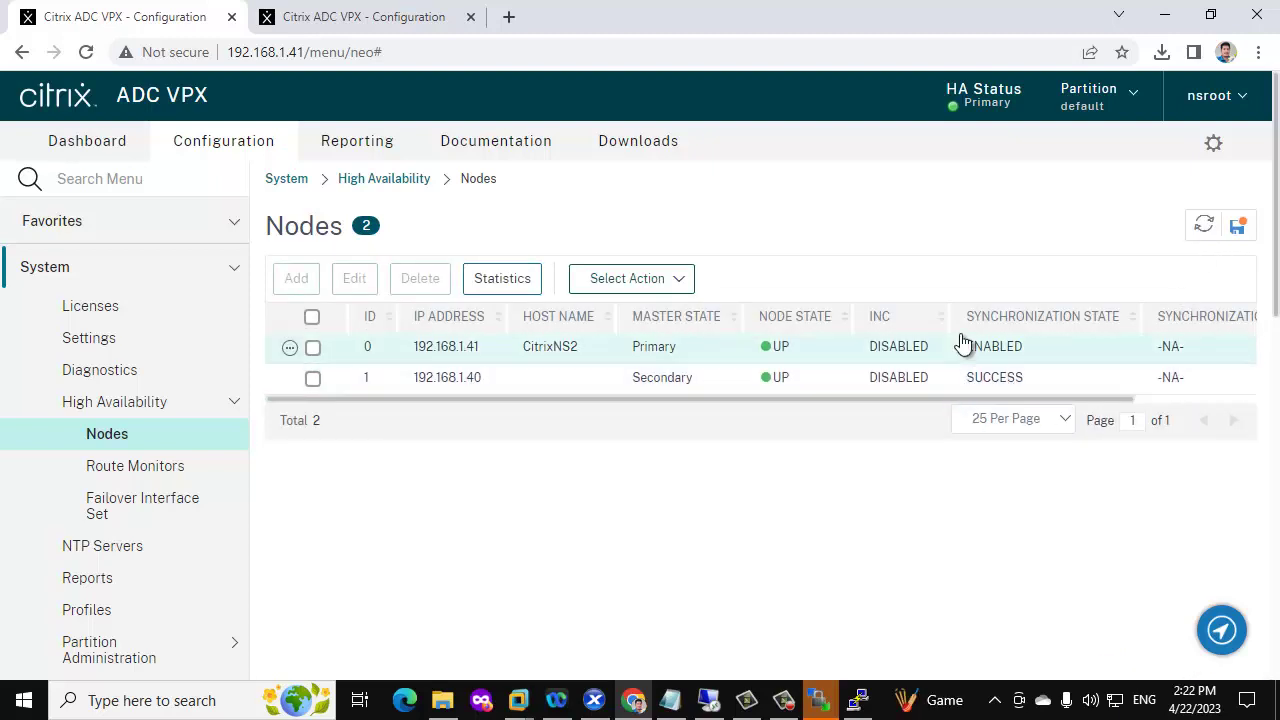
{"action": "left_click", "coordinate": [1205, 228]}
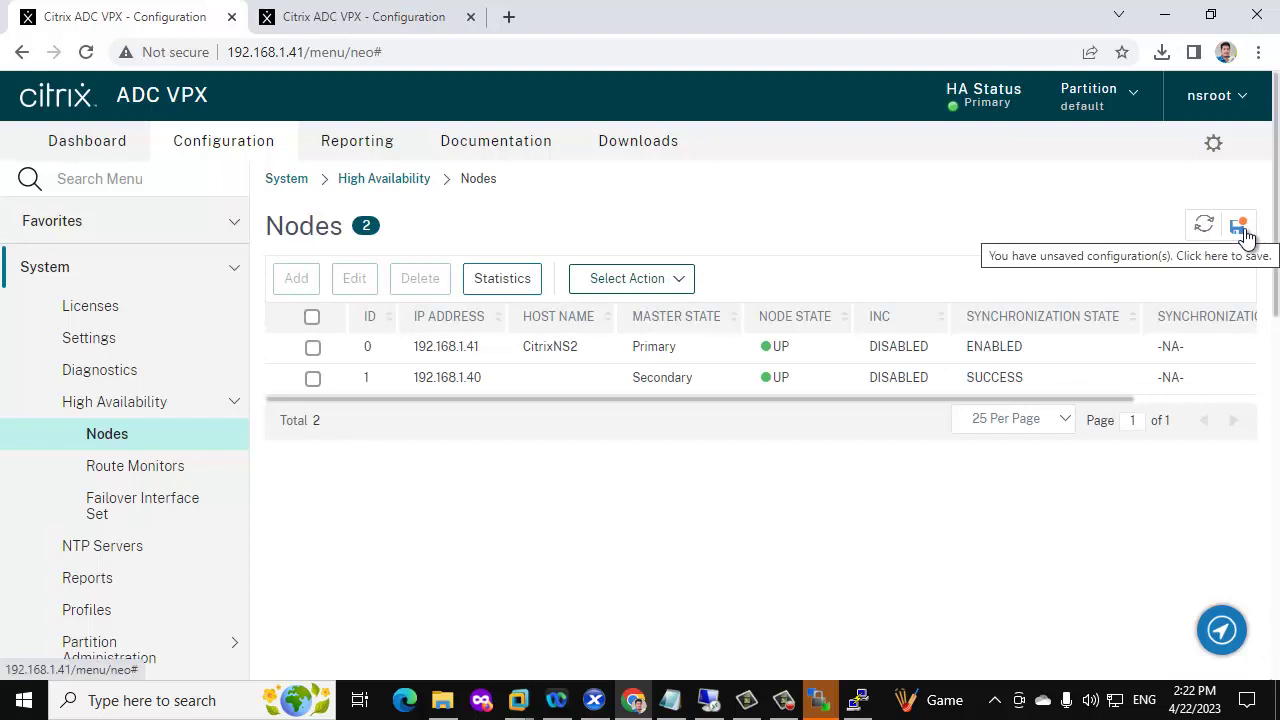
Save the running configuration and confirm release NS13.1 27.59.nc in the user menu
{"action": "left_click", "coordinate": [1245, 235]}
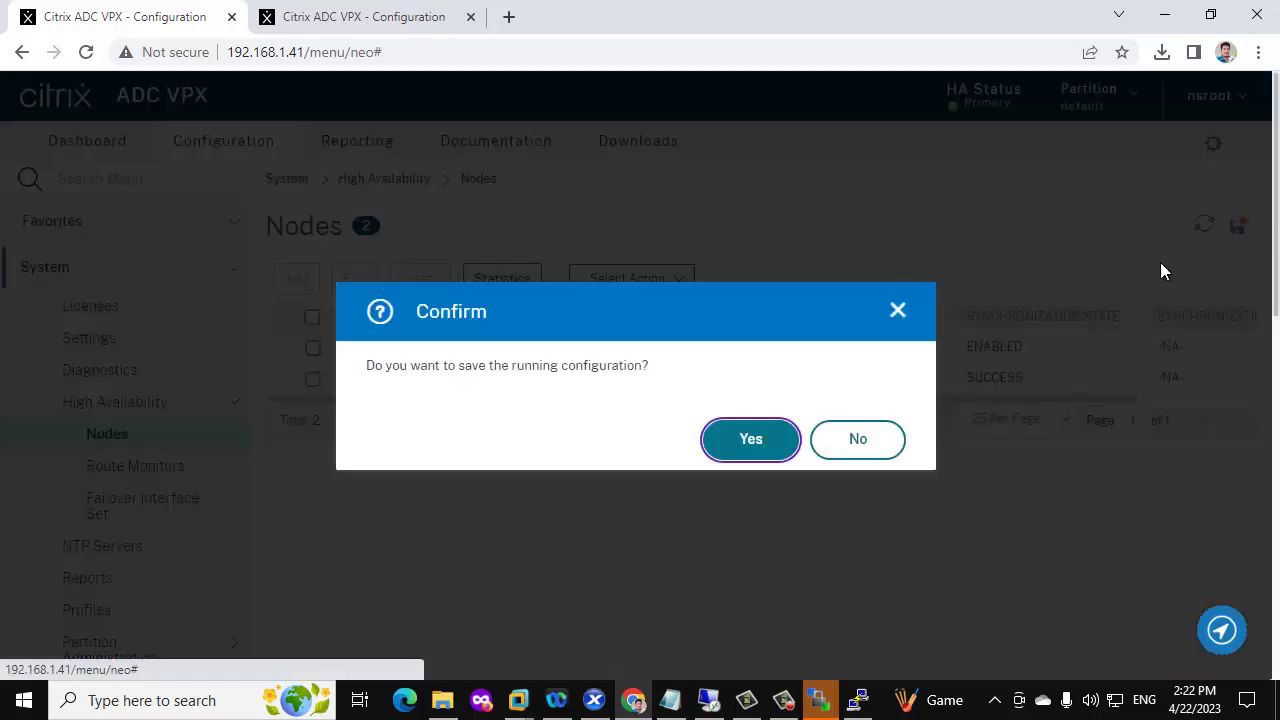
{"action": "left_click", "coordinate": [727, 442]}
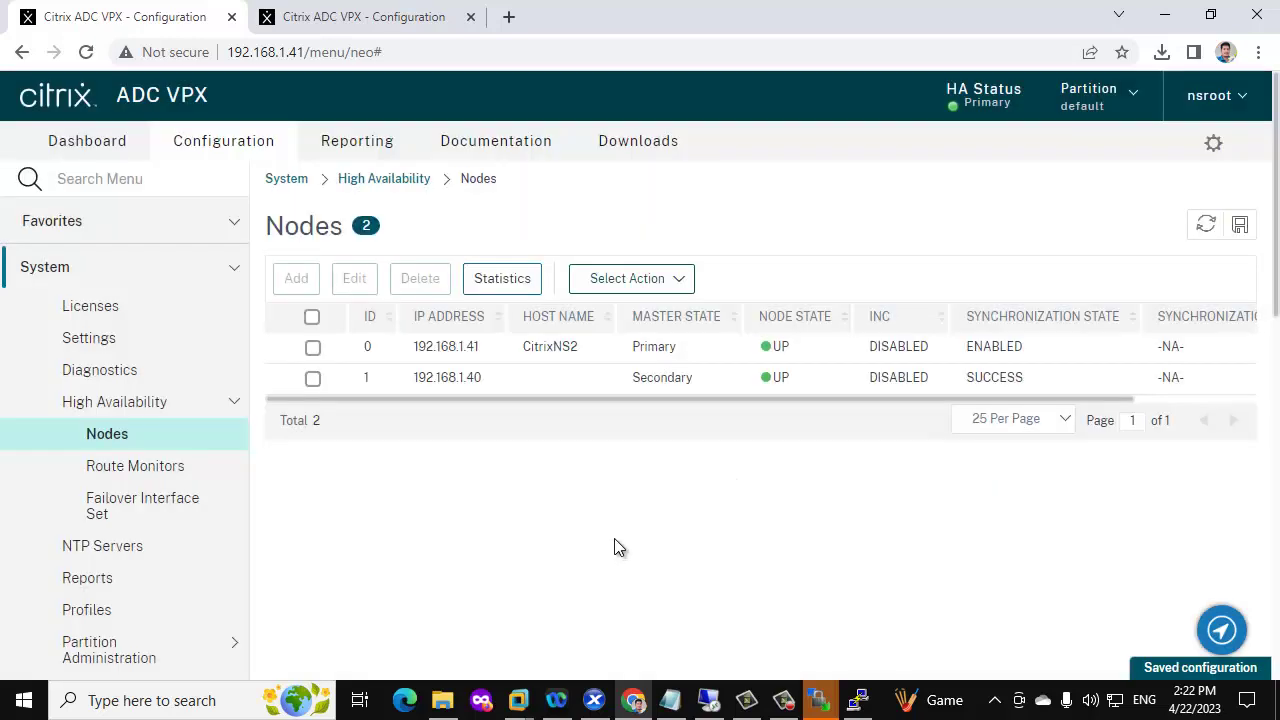
{"action": "left_click", "coordinate": [1240, 100]}
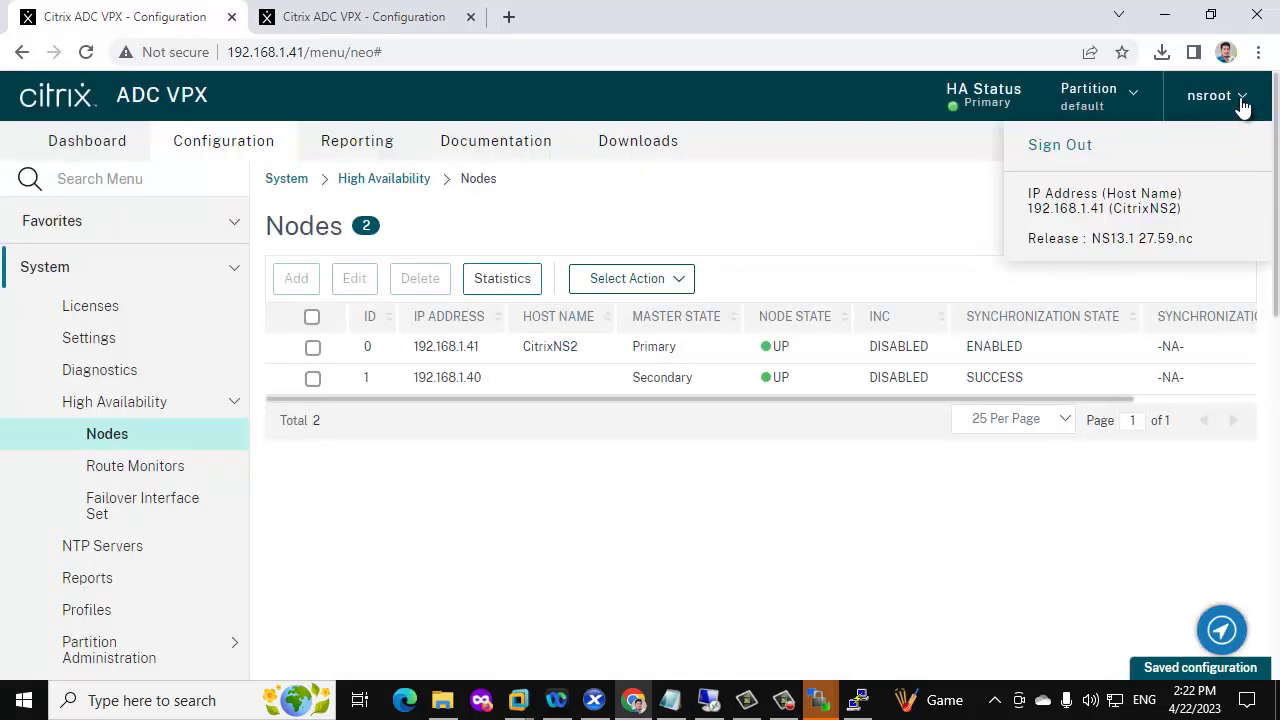